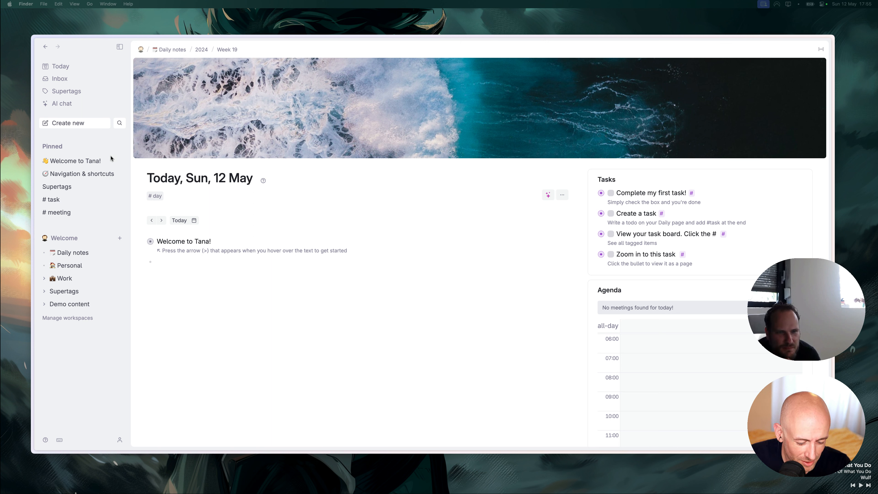
# Add a test node 'dfdfh' with a nested child under Welcome to Tana!, then undo it.
pyautogui.press('super+h')
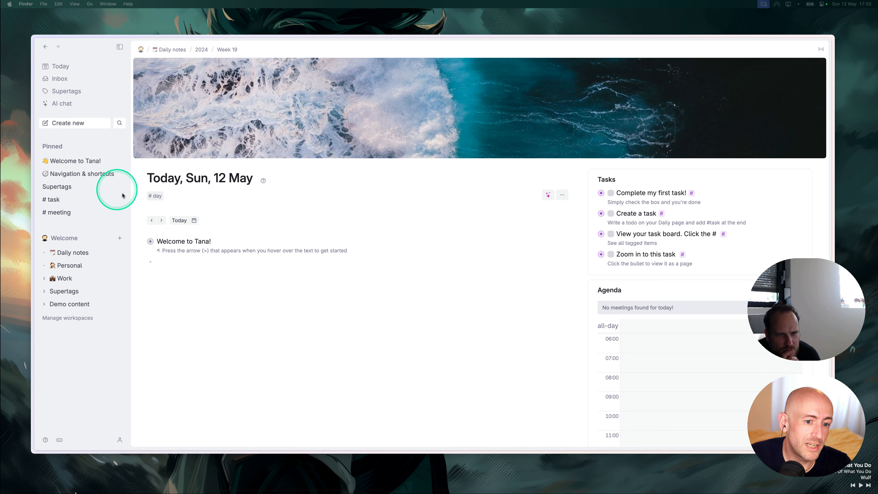
pyautogui.click(177, 266)
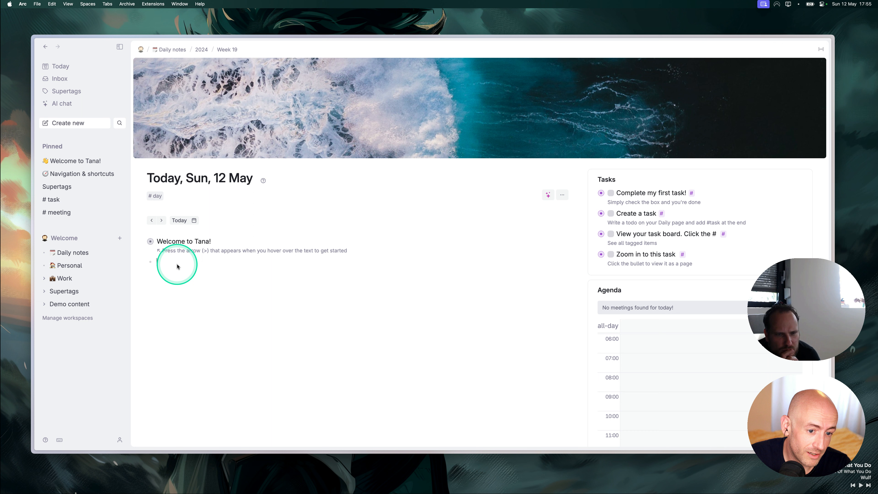
pyautogui.write('dfdfh')
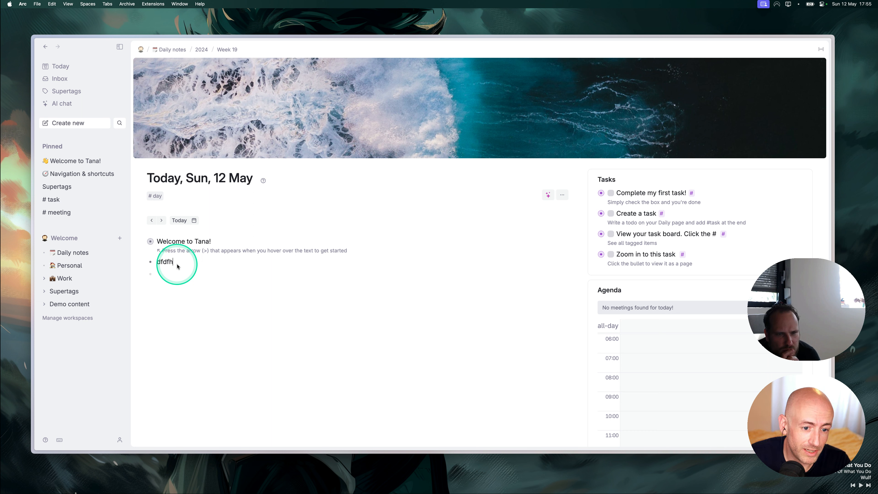
pyautogui.press('Tab')
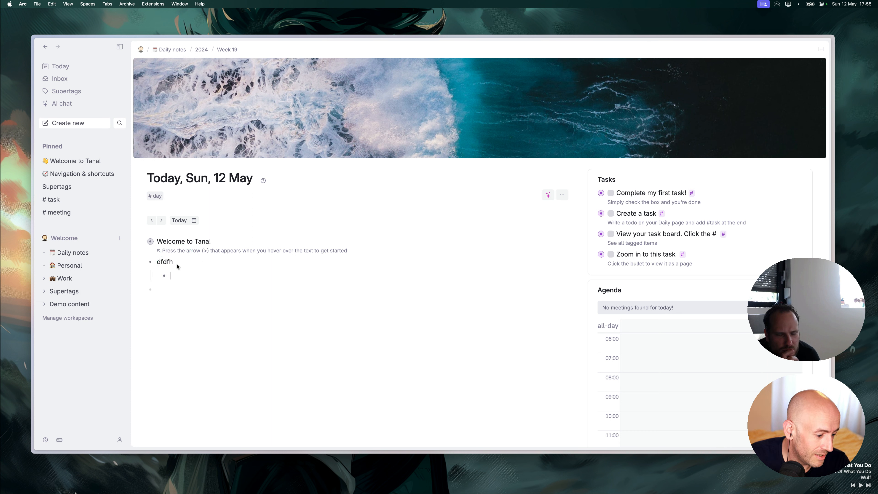
pyautogui.press('super+z')
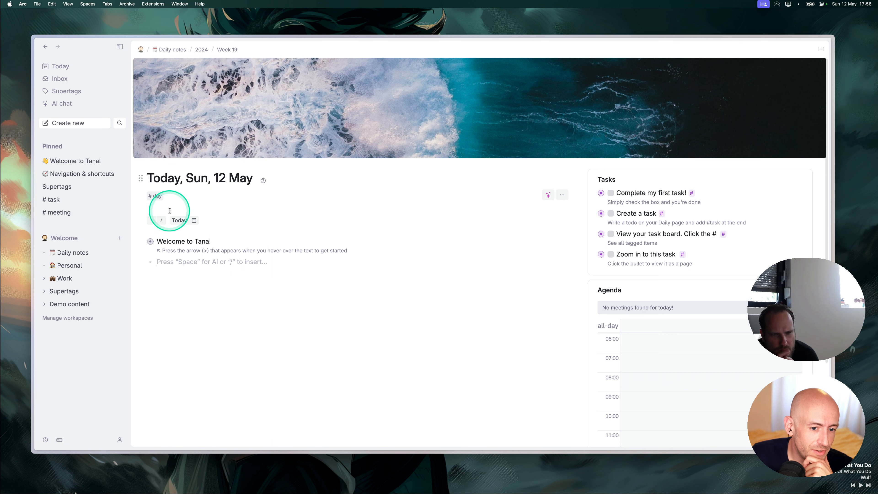
# Expand Welcome to Tana! to browse its content, then collapse it again.
pyautogui.click(192, 257)
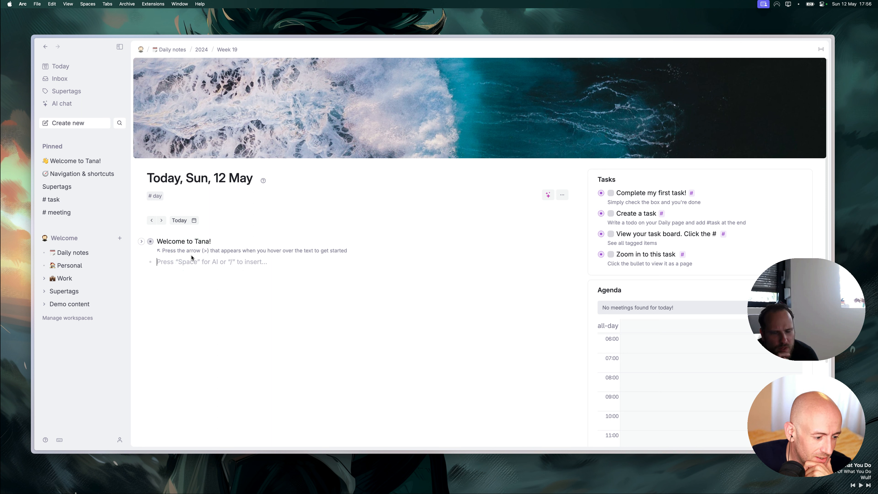
pyautogui.click(179, 261)
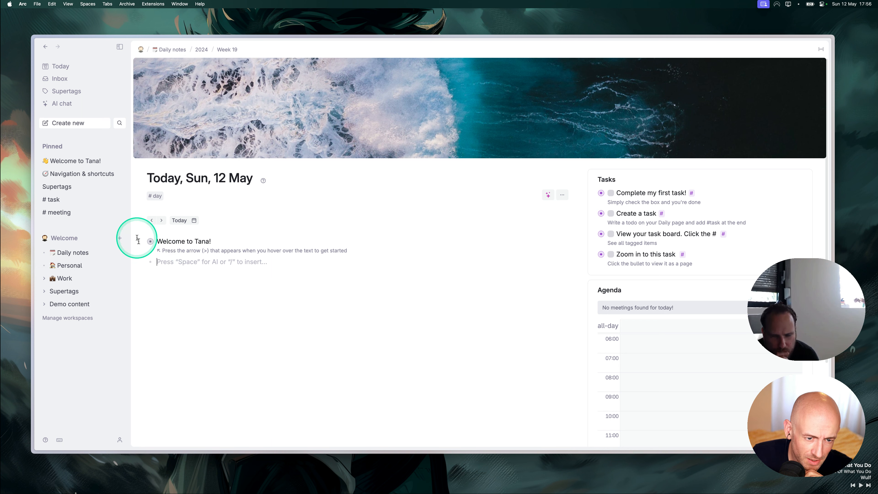
pyautogui.click(142, 241)
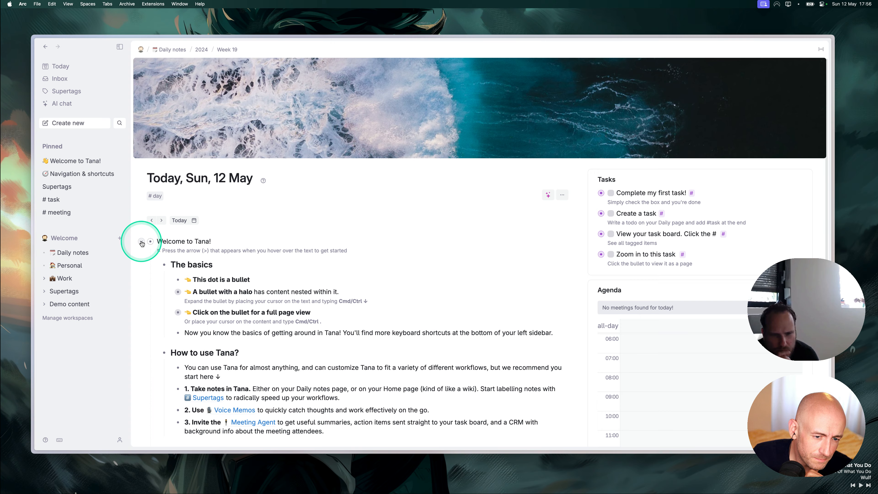
pyautogui.scroll(-2, 210, 325)
pyautogui.scroll(-5, 210, 325)
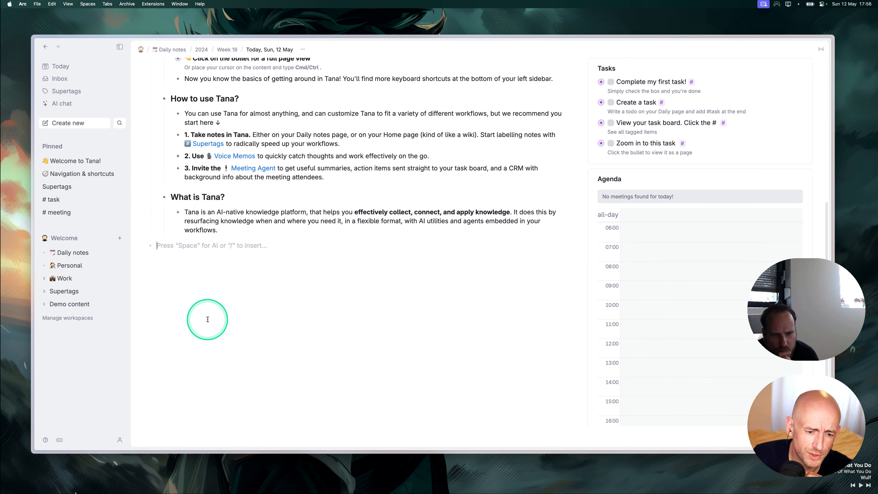
pyautogui.scroll(5, 209, 368)
pyautogui.click(141, 195)
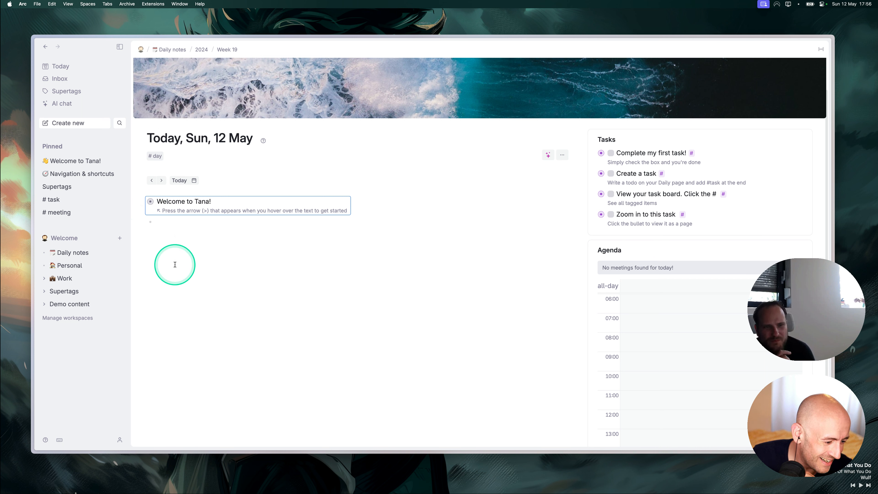
# Clear the selection and reveal Arc's sidebar with the list of open tabs.
pyautogui.click(176, 258)
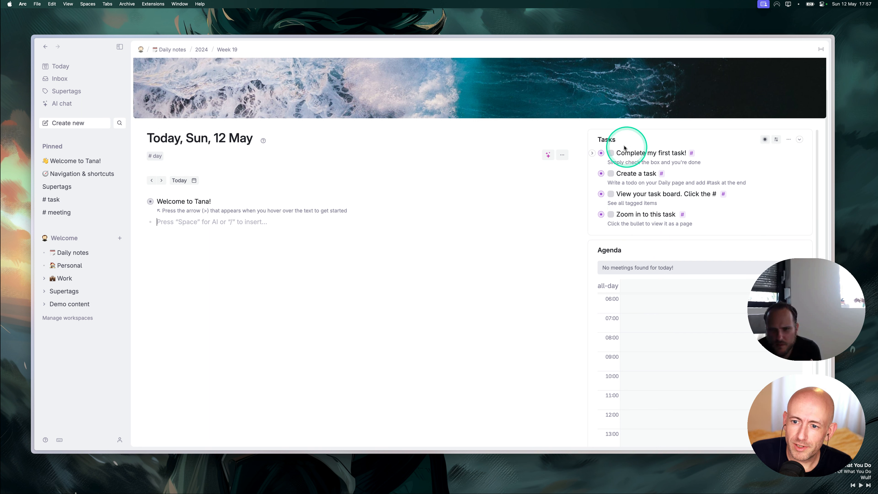
pyautogui.scroll(-3, 633, 294)
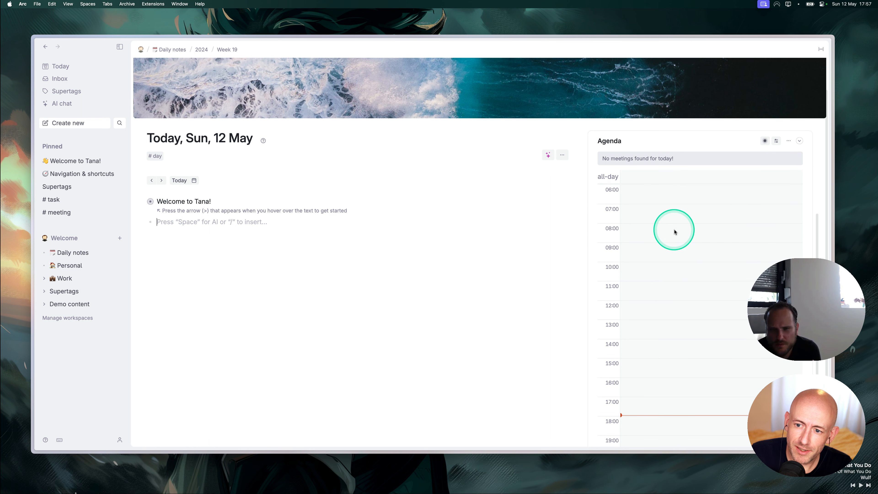
pyautogui.scroll(2, 657, 214)
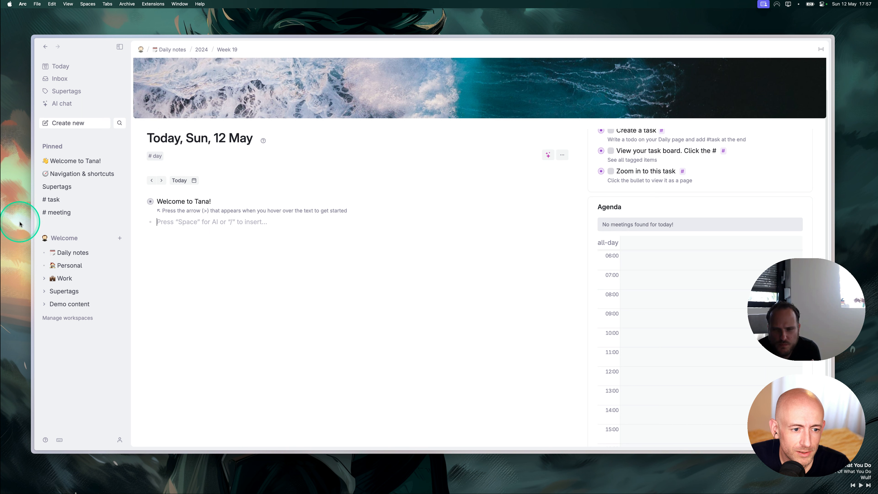
pyautogui.moveTo(20, 216)
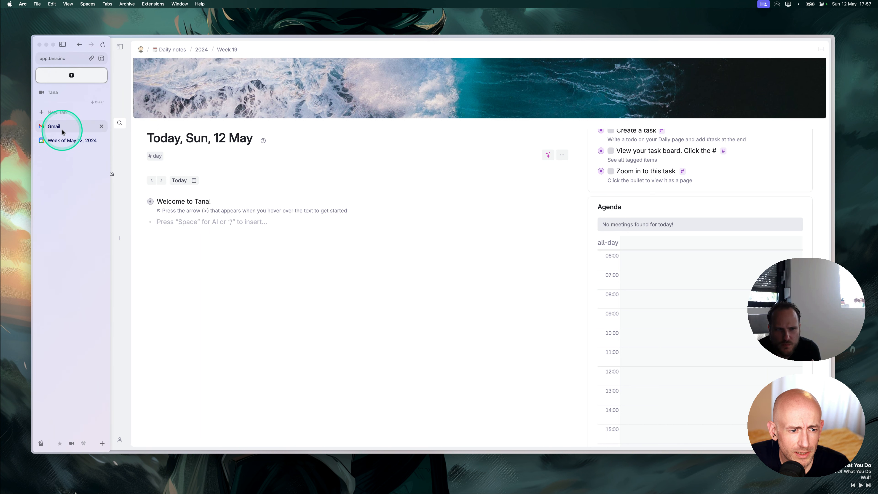
# Create a 1-1 event titled with the attendee's name on Sunday 12 May, 7–8pm.
pyautogui.click(63, 140)
pyautogui.scroll(-2, 207, 387)
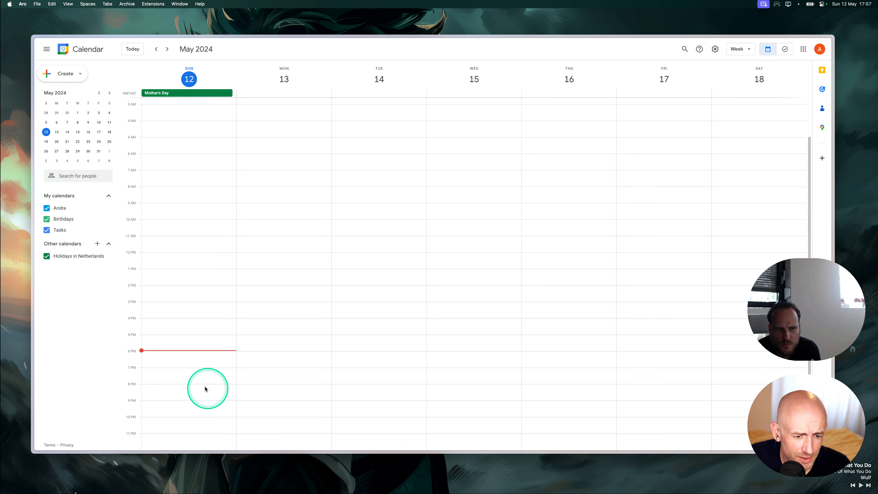
pyautogui.click(187, 369)
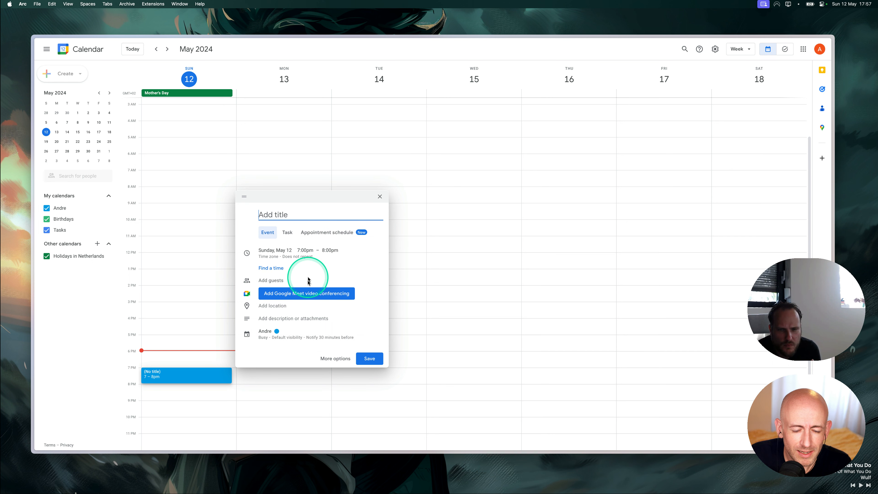
pyautogui.write('Kevin 1-1')
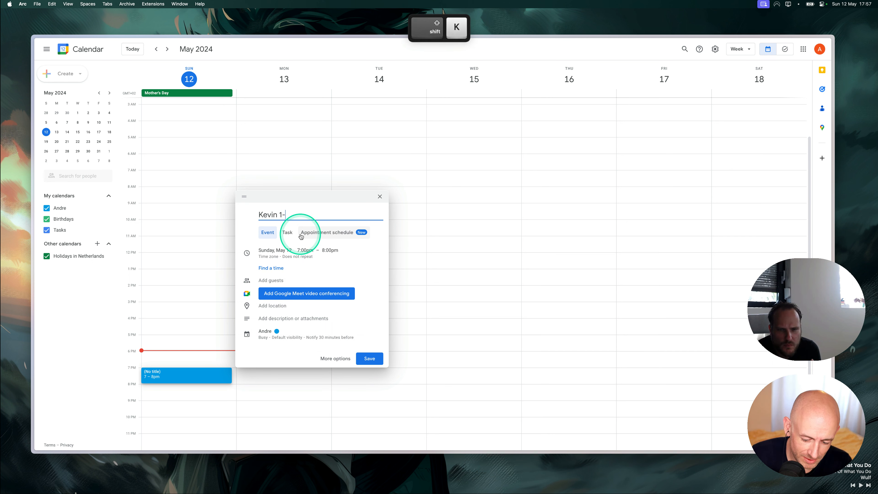
pyautogui.click(383, 355)
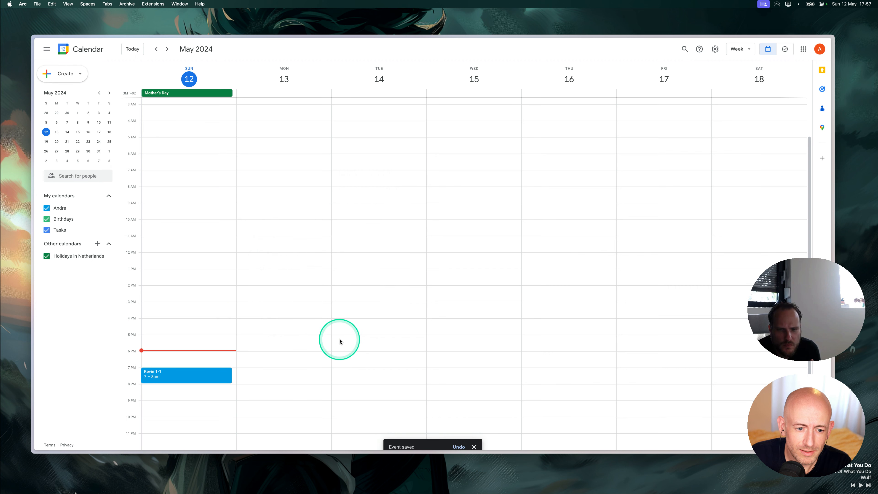
pyautogui.moveTo(32, 113)
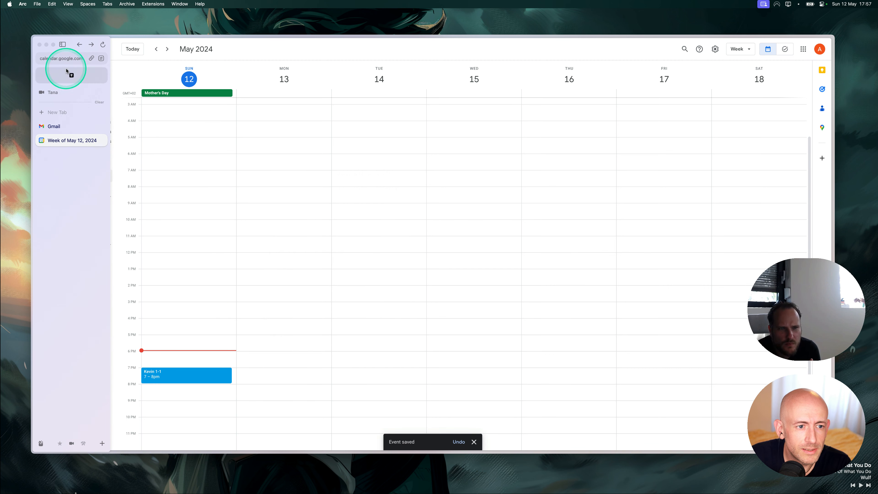
# Back in Tana's daily note, check the Agenda listing the 1-1 event at 19:00–20:00.
pyautogui.click(60, 77)
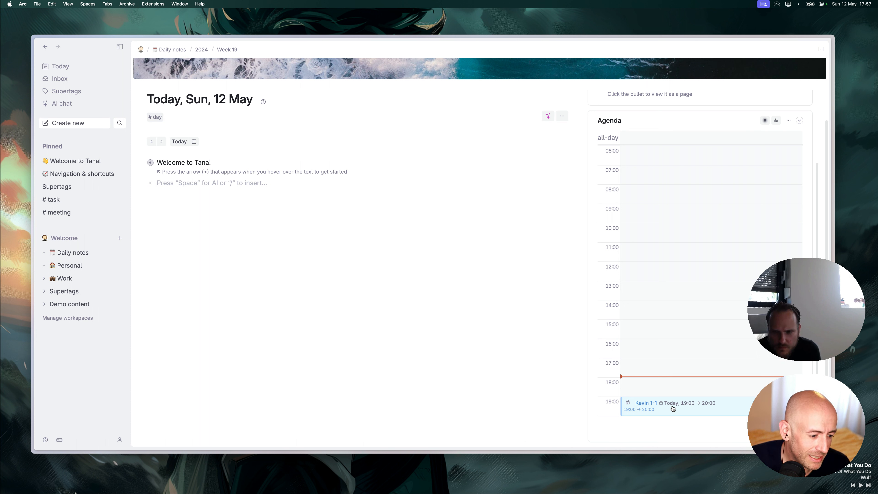
pyautogui.click(665, 367)
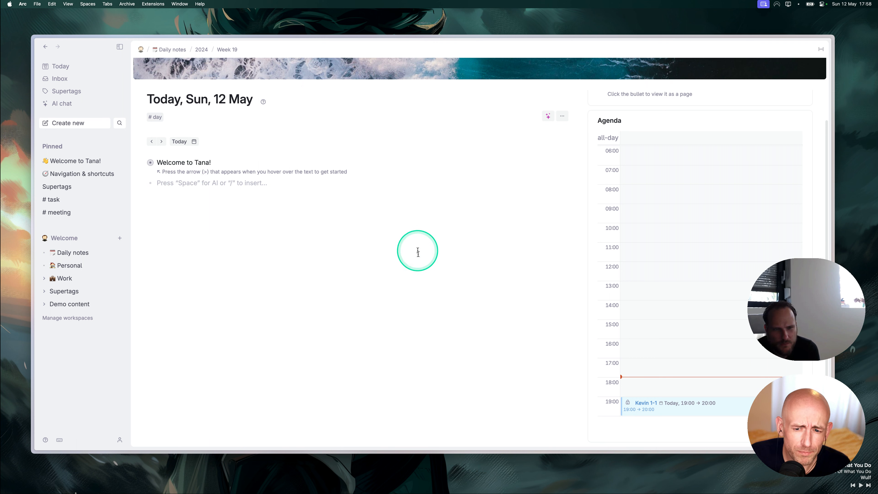
pyautogui.scroll(-1, 667, 382)
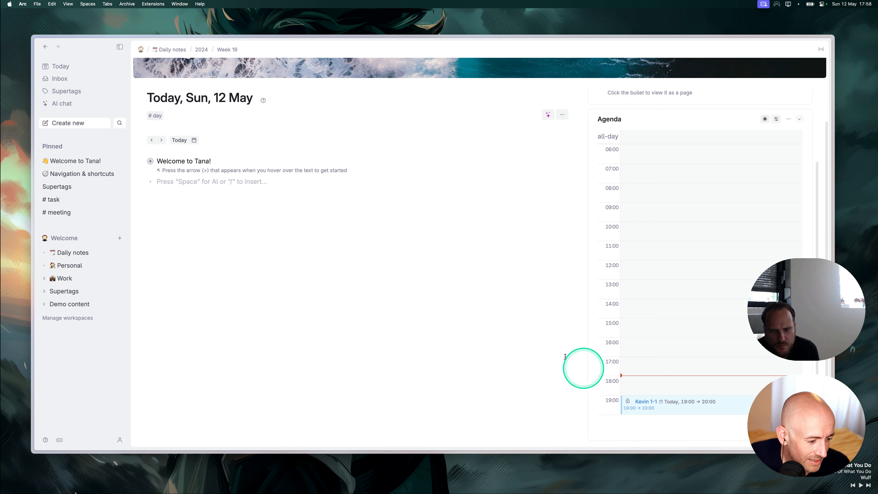
pyautogui.click(193, 190)
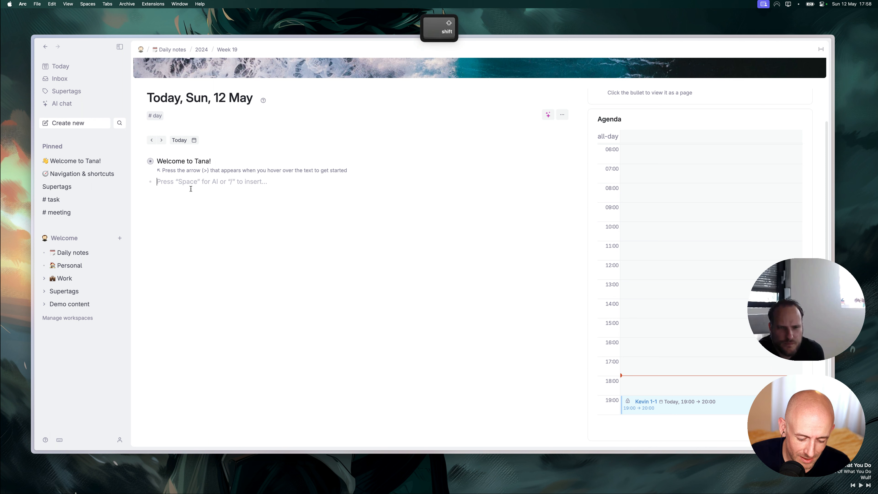
# Add a meeting node named after its two attendees, tagged #meeting, and expand its fields.
pyautogui.write('Anne - A')
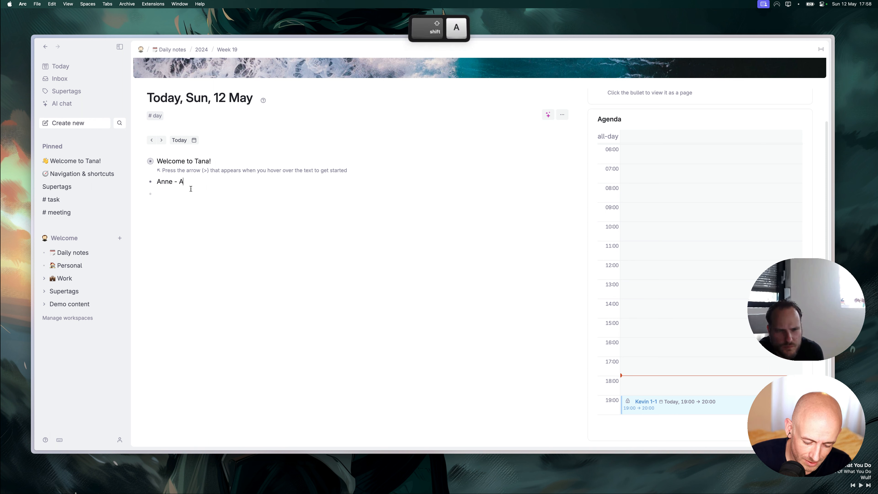
pyautogui.write('ndre #mee')
pyautogui.press('Return')
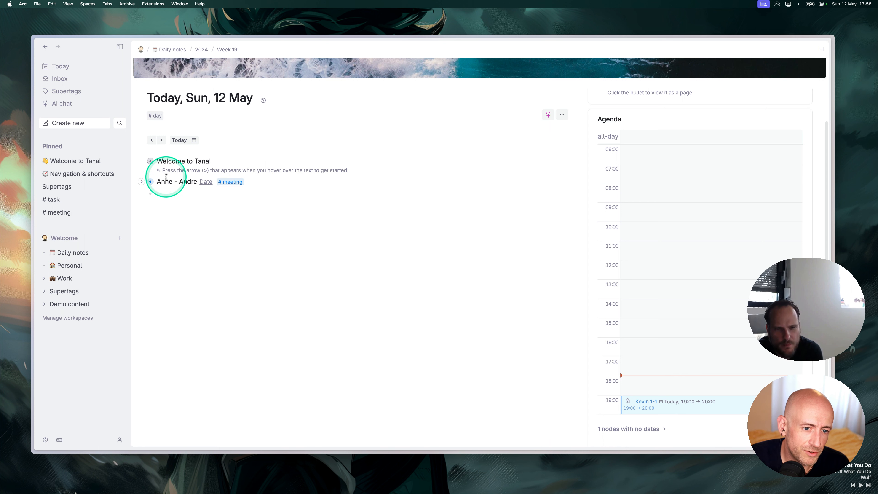
pyautogui.click(141, 182)
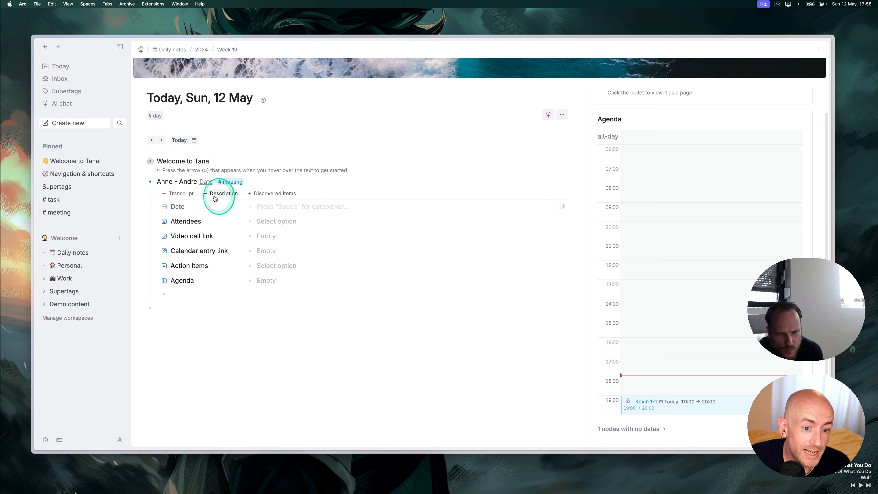
# Set the meeting's Date to run from 17:00 to 18:00.
pyautogui.click(280, 206)
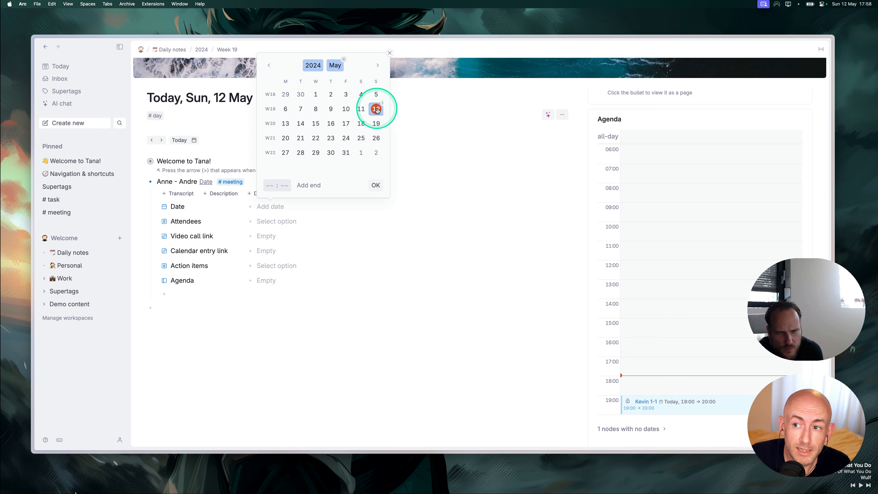
pyautogui.click(270, 185)
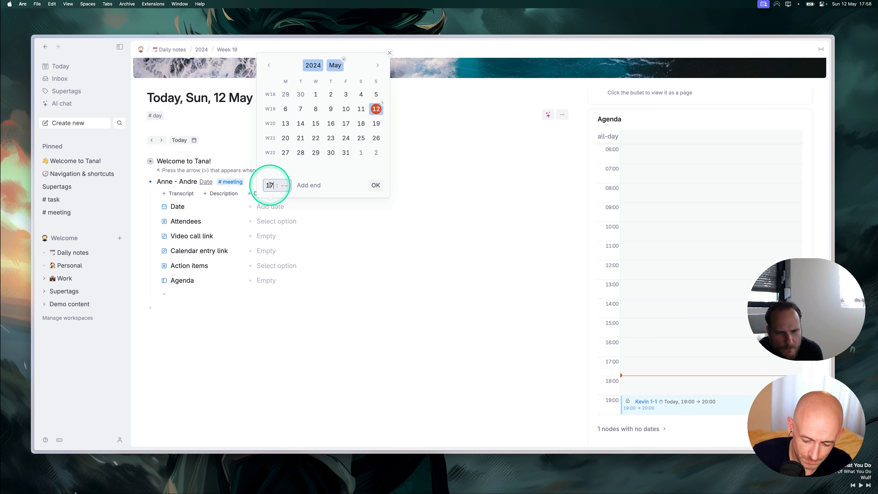
pyautogui.write('17')
pyautogui.click(284, 186)
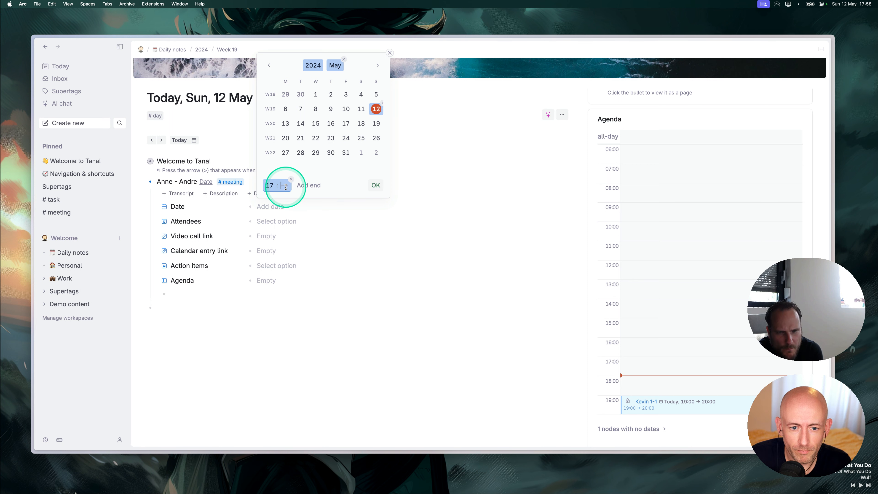
pyautogui.click(308, 185)
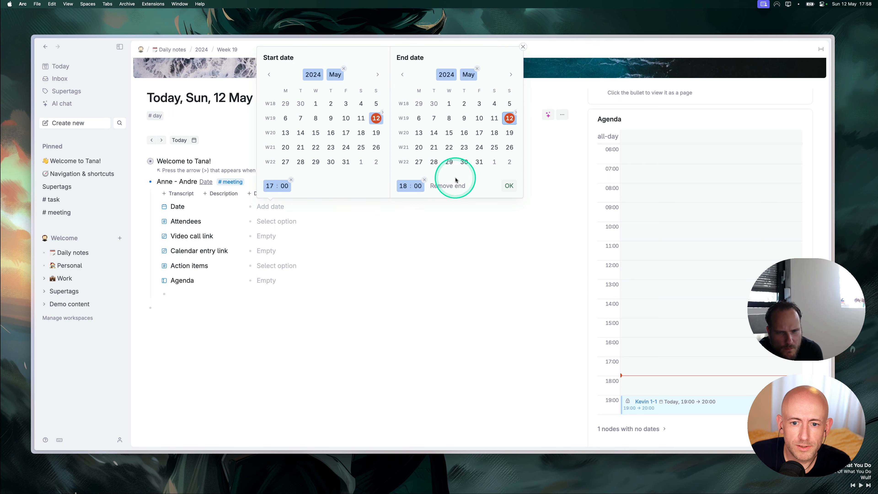
pyautogui.click(507, 185)
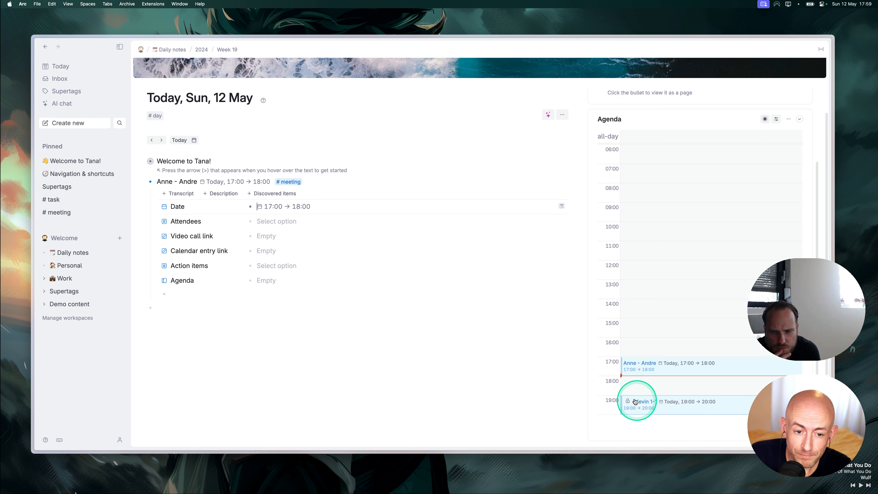
# Add the attendee's full name to the 1-1 meeting's Attendees as #person, then open their page.
pyautogui.click(642, 402)
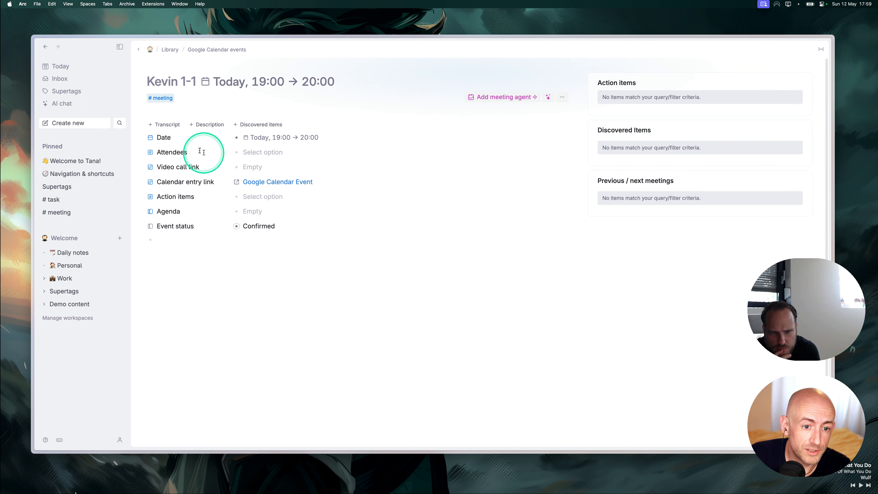
pyautogui.click(265, 152)
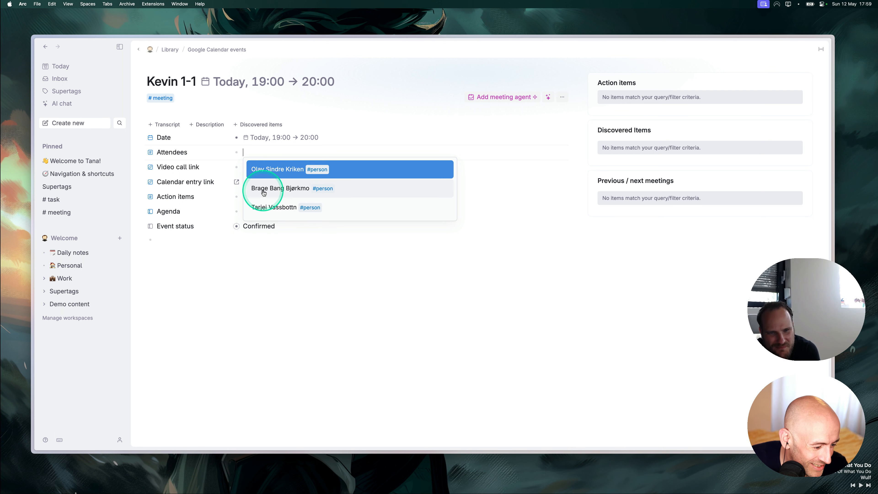
pyautogui.click(268, 152)
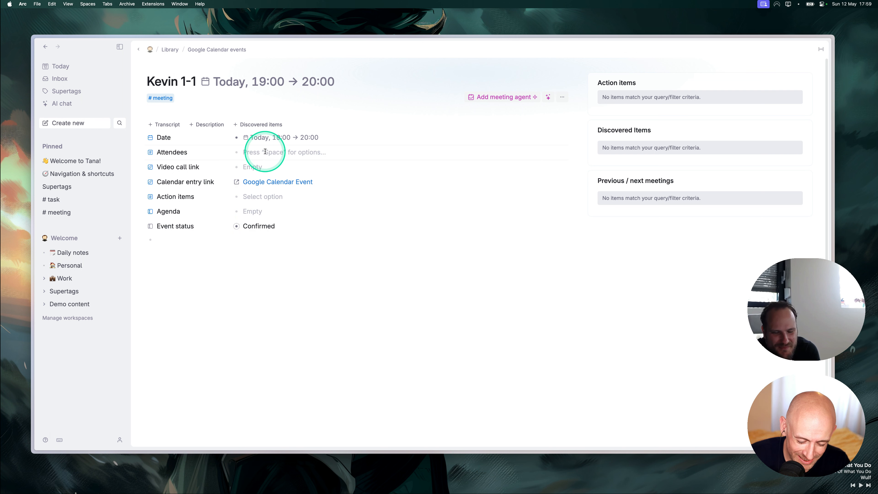
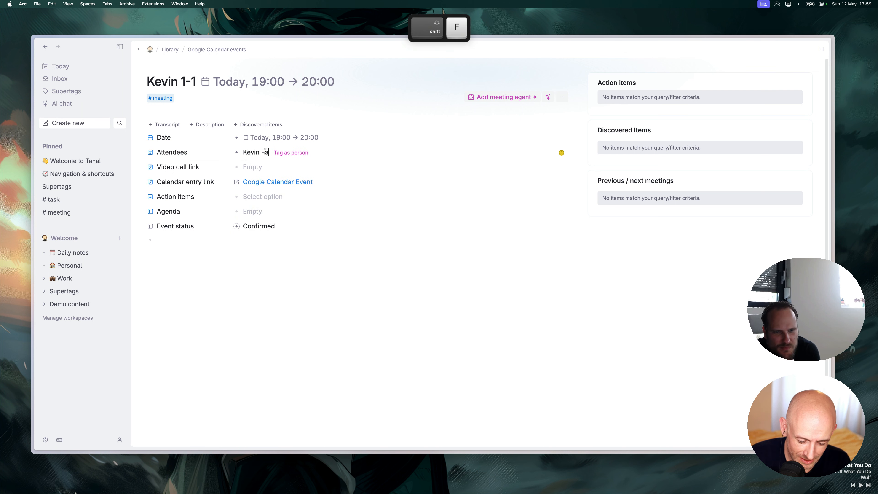
pyautogui.click(311, 152)
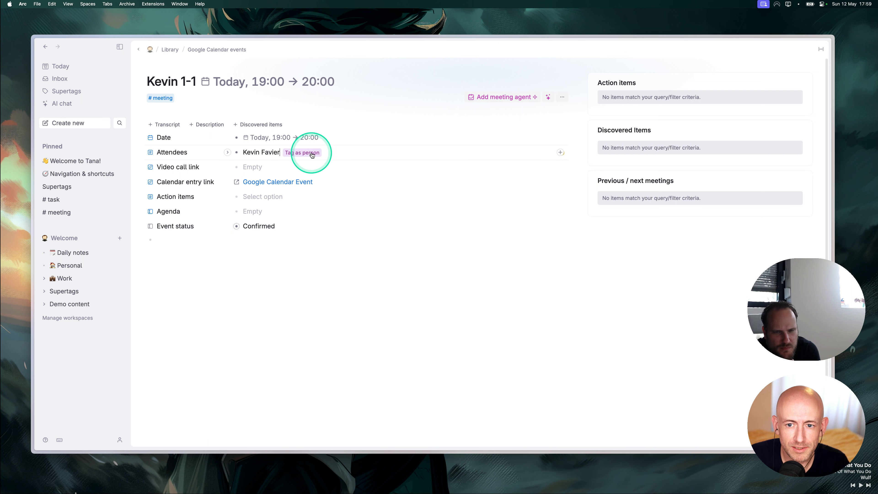
pyautogui.click(276, 224)
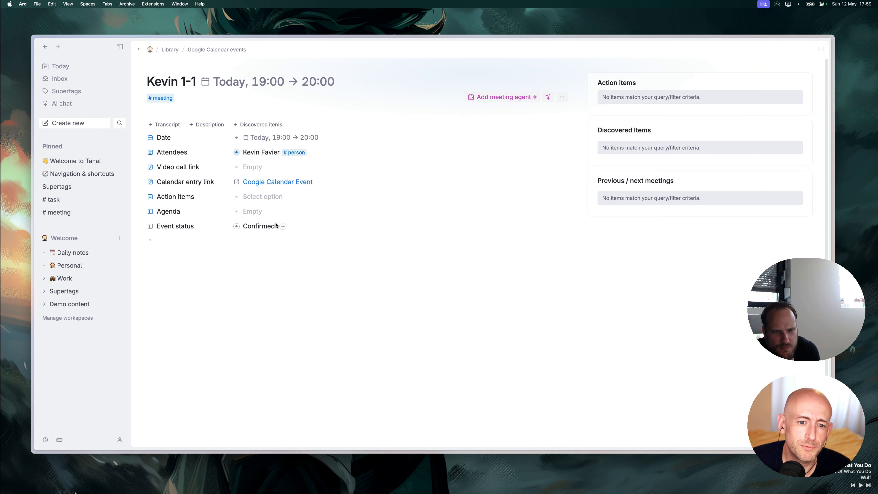
pyautogui.click(256, 167)
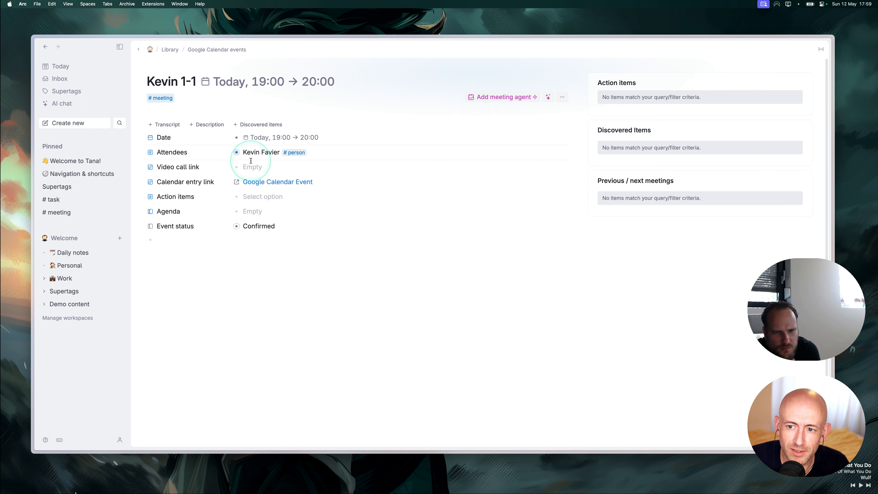
pyautogui.click(237, 153)
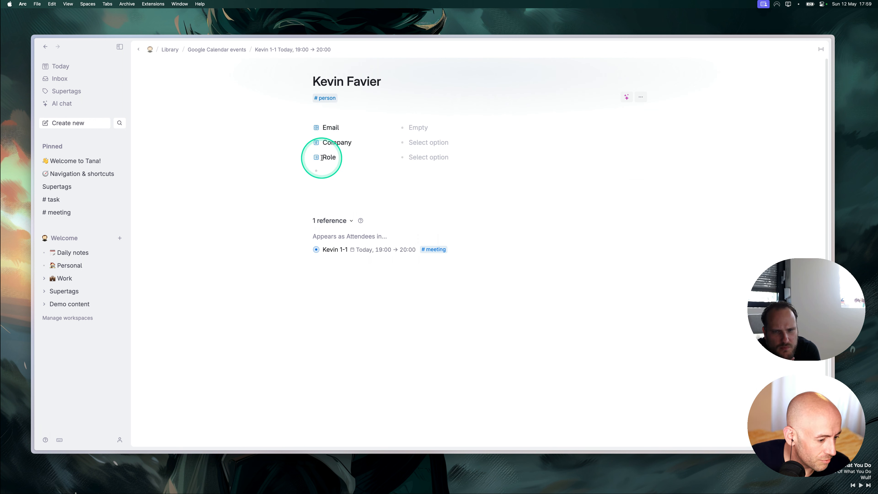
# Add a plain field named 'Phone number' below Role on the person page.
pyautogui.click(331, 172)
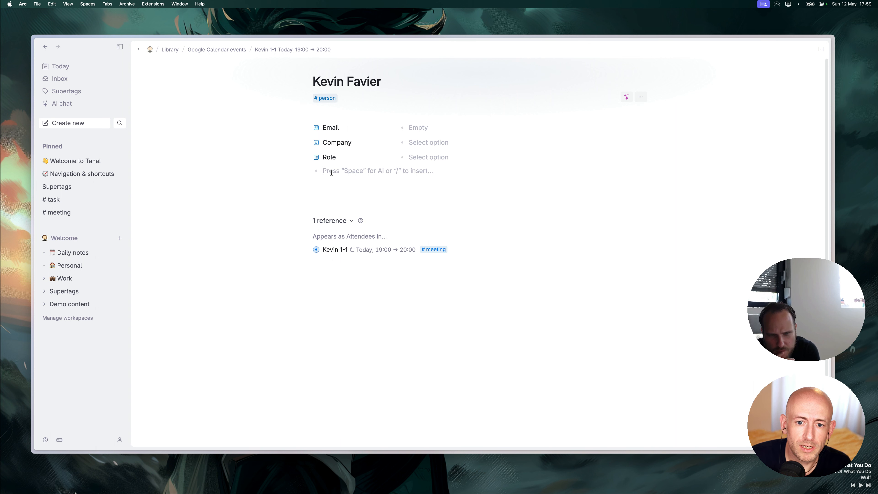
pyautogui.write('/')
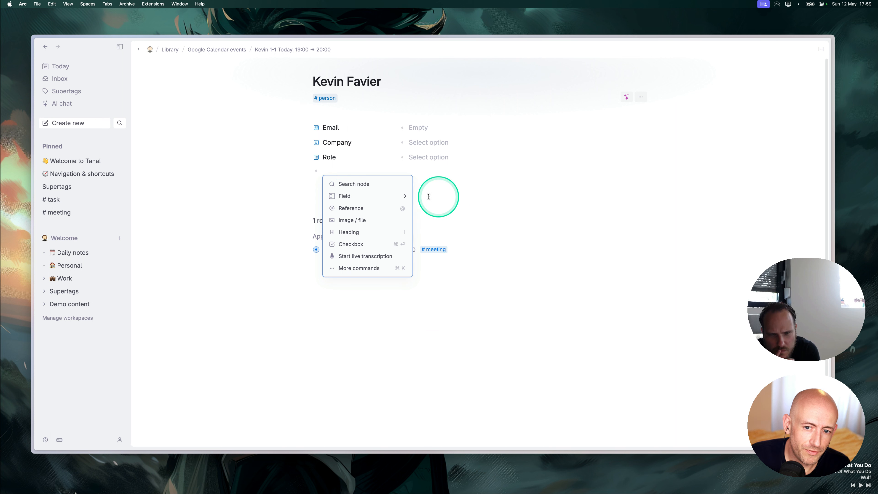
pyautogui.moveTo(401, 196)
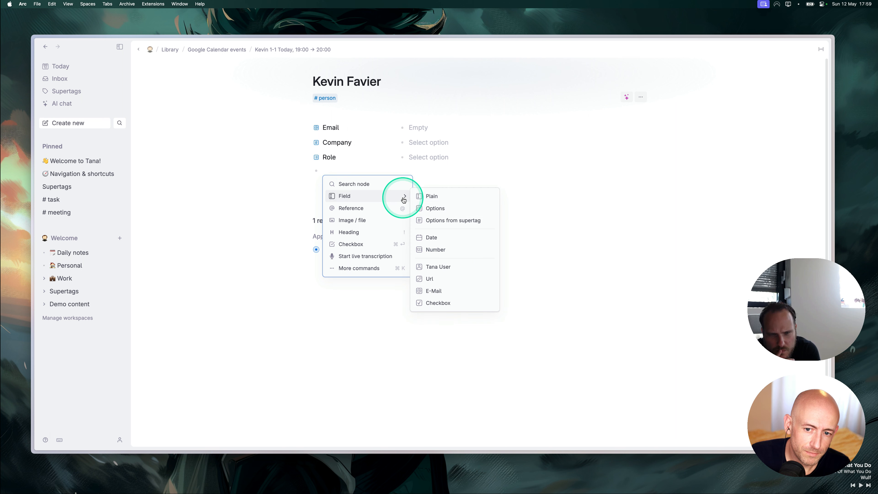
pyautogui.click(446, 197)
pyautogui.click(365, 170)
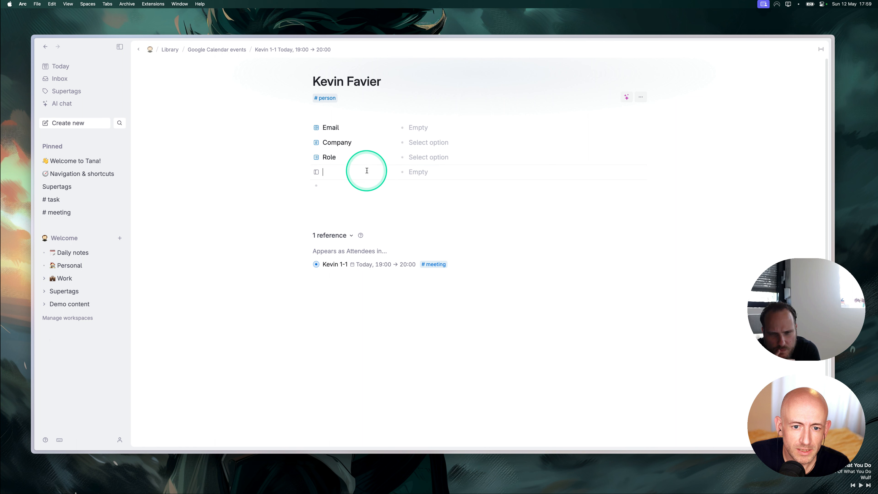
pyautogui.write('Phone')
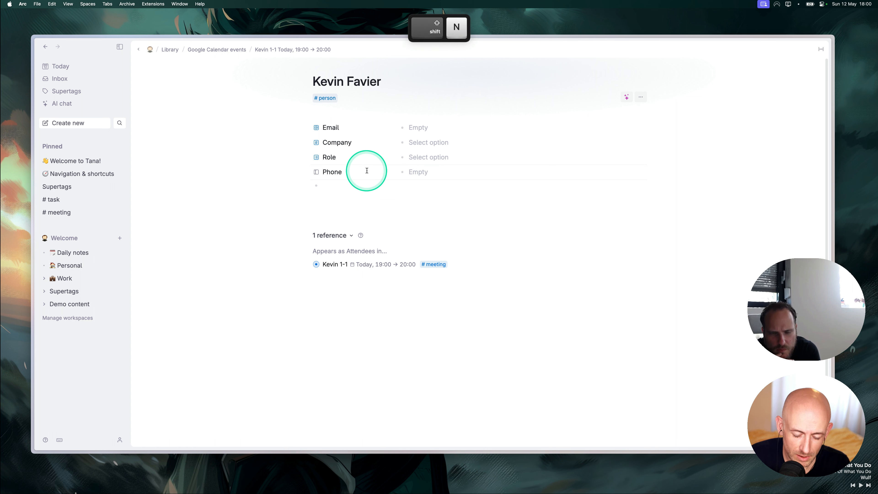
pyautogui.write(' number')
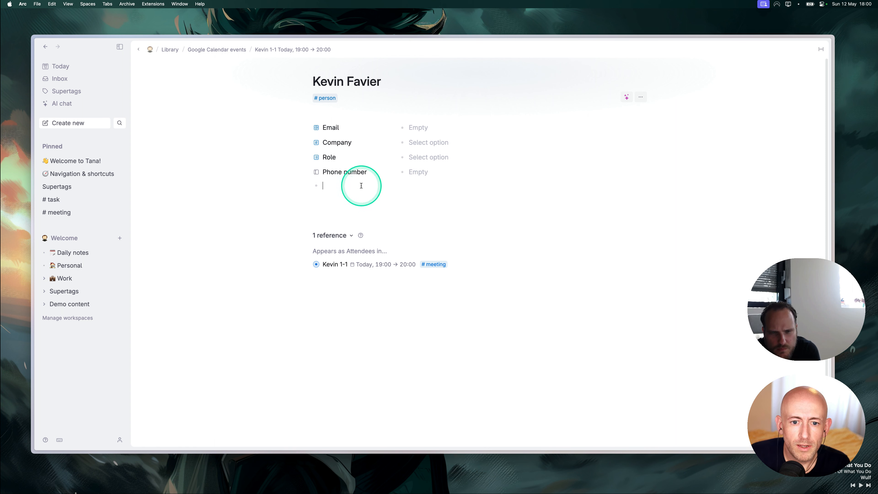
pyautogui.click(336, 184)
pyautogui.click(445, 179)
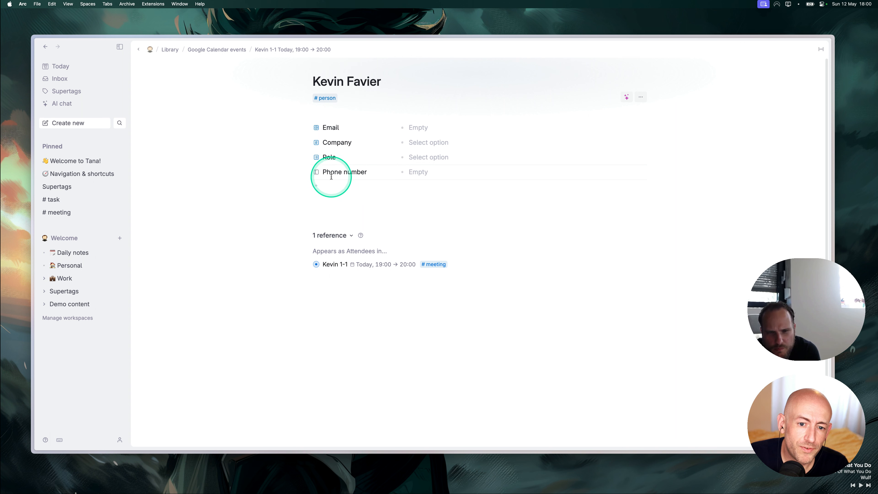
# Add the Phone number field to the #person template.
pyautogui.click(316, 173)
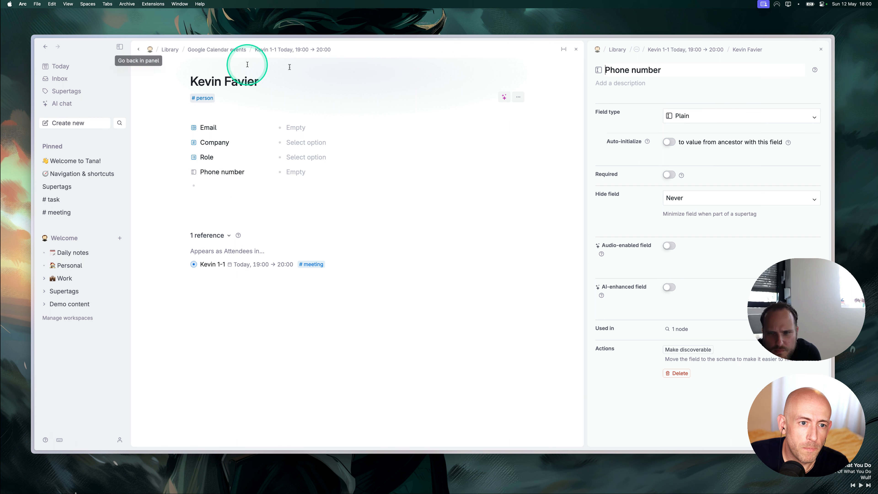
pyautogui.click(821, 50)
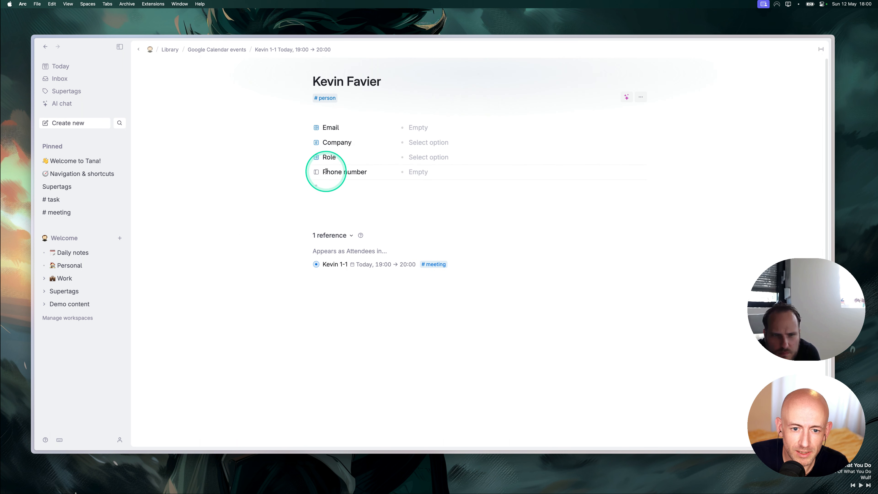
pyautogui.click(317, 172)
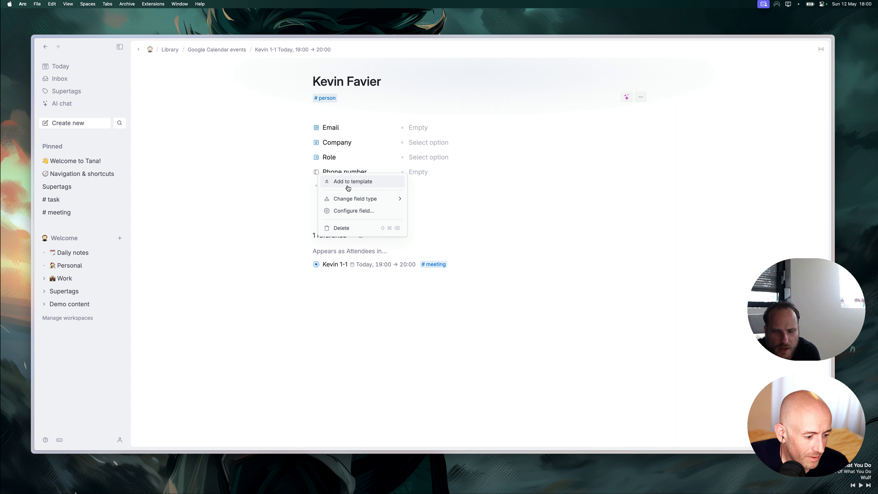
pyautogui.click(348, 186)
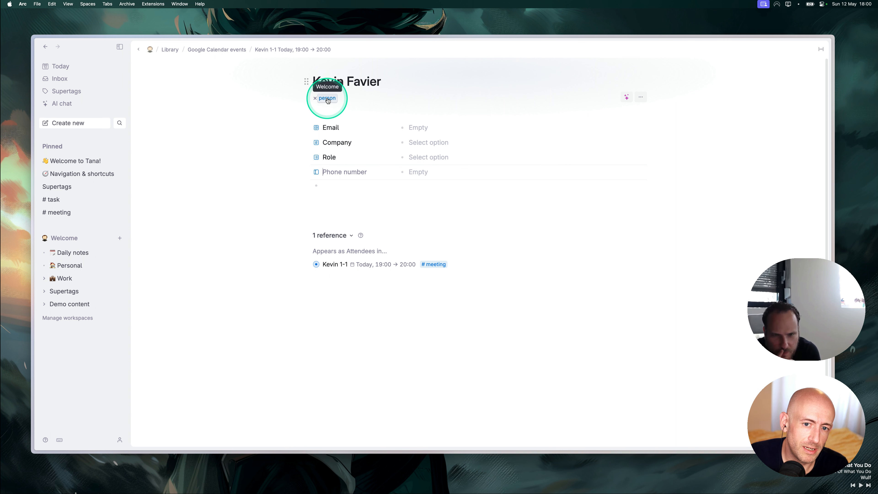
pyautogui.click(330, 188)
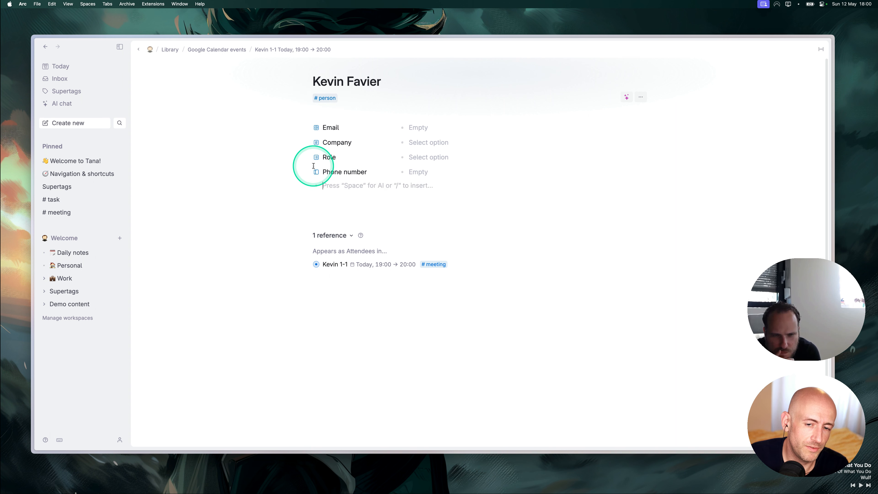
pyautogui.click(331, 99)
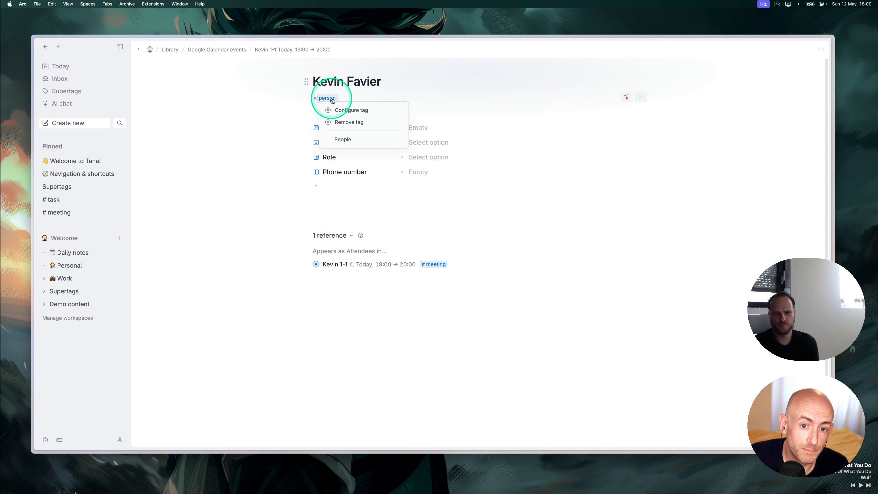
# Show the #person content template and set the person's Role to Engagement Manager.
pyautogui.click(354, 114)
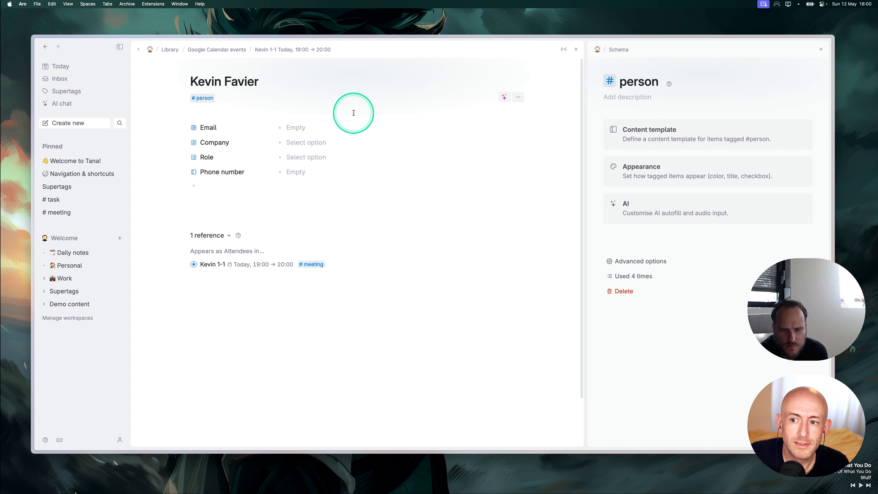
pyautogui.click(635, 130)
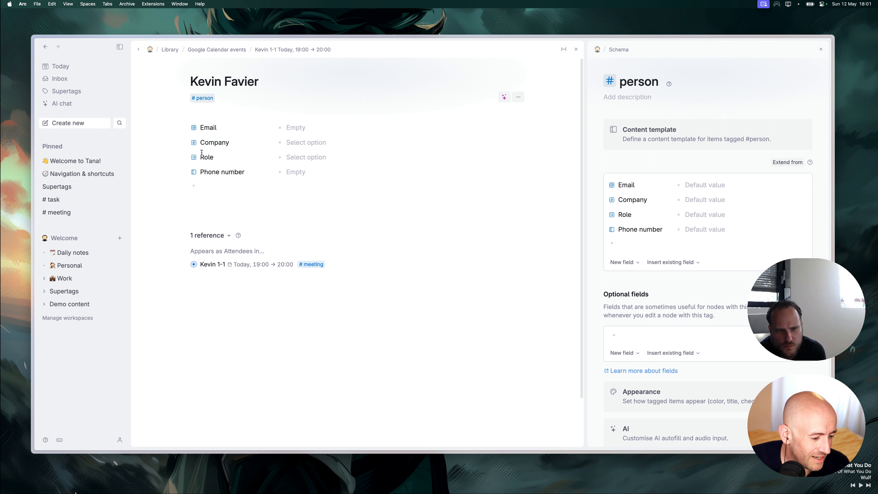
pyautogui.click(297, 157)
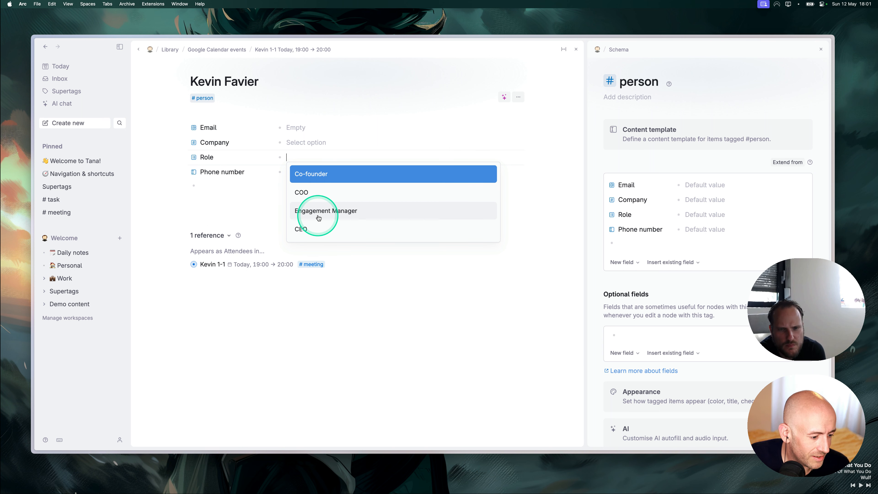
pyautogui.click(306, 210)
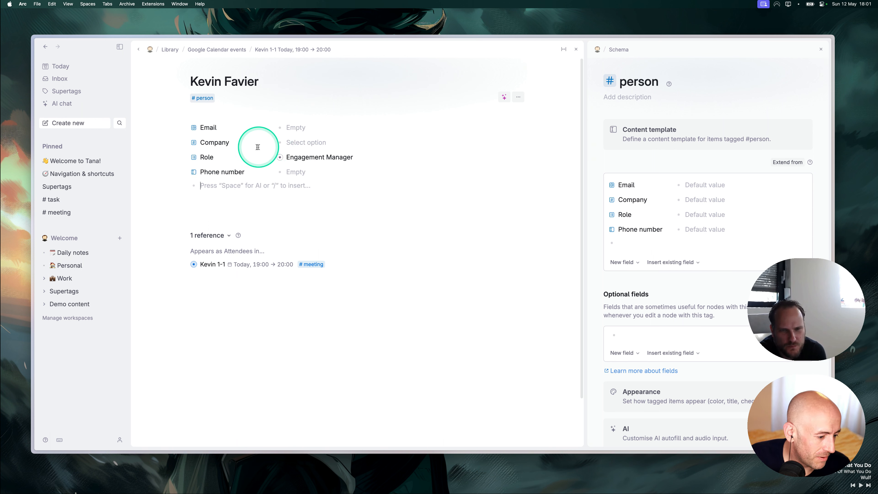
pyautogui.click(194, 158)
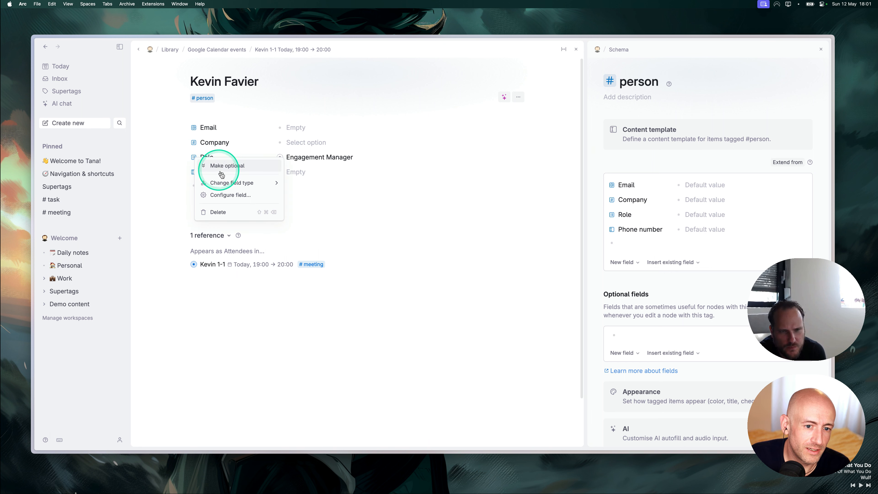
# Change the person's Role by typing 'Lead Design' as a new value.
pyautogui.click(230, 196)
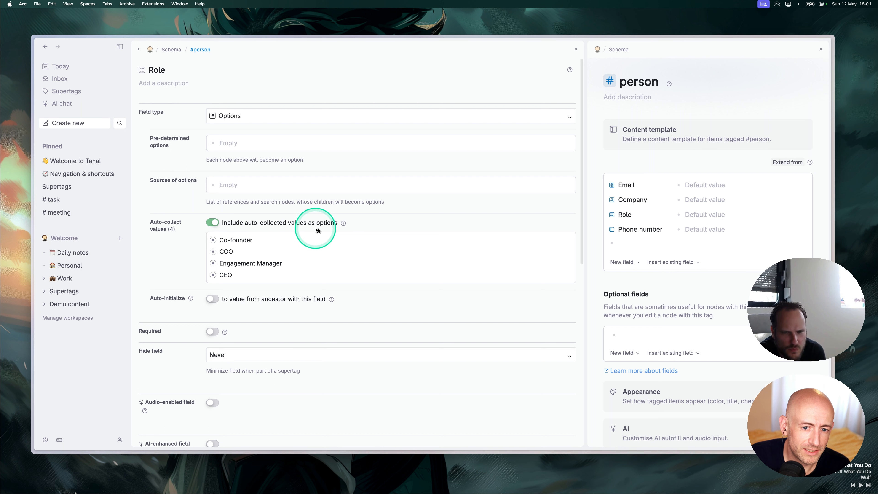
pyautogui.click(139, 49)
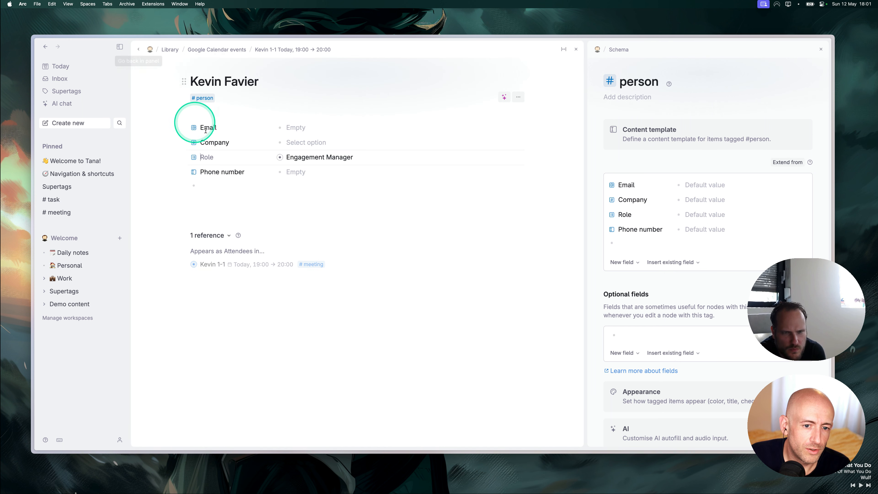
pyautogui.click(377, 158)
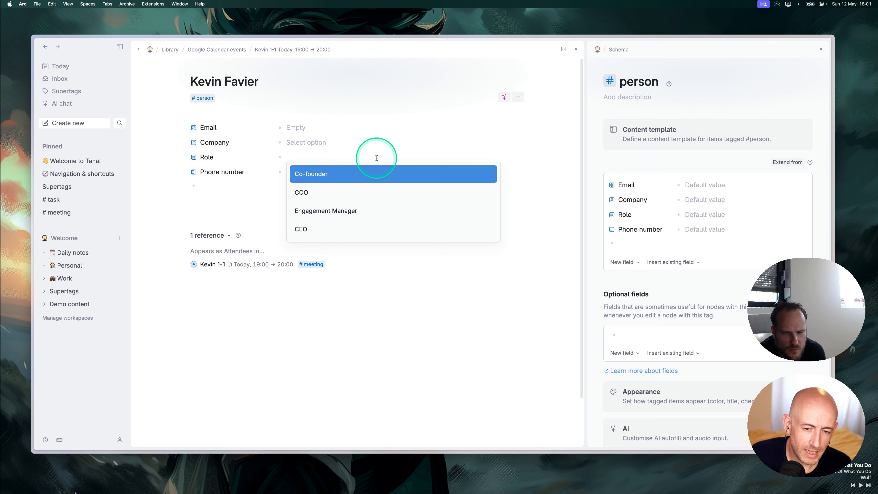
pyautogui.press('shift')
pyautogui.write('Le')
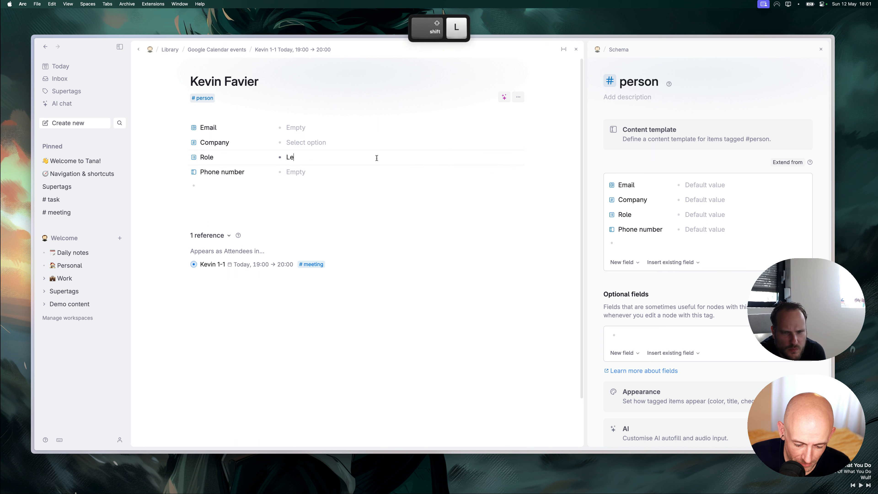
pyautogui.write('ad Designer')
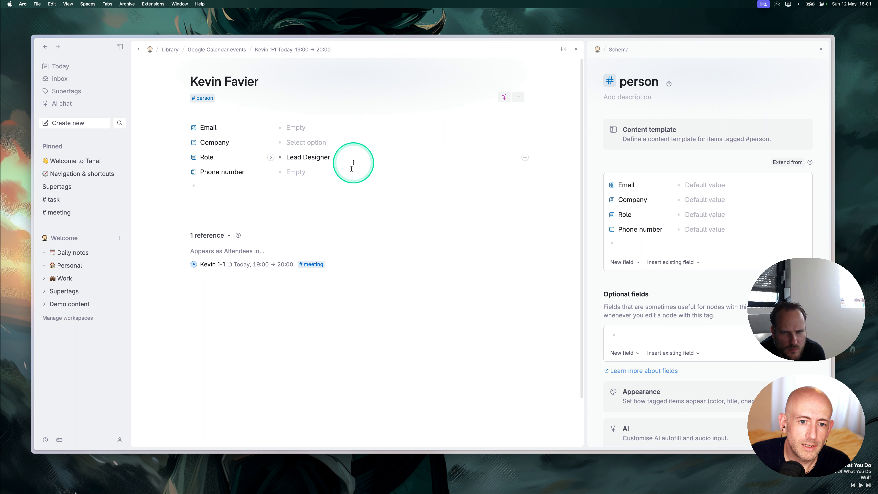
pyautogui.click(336, 196)
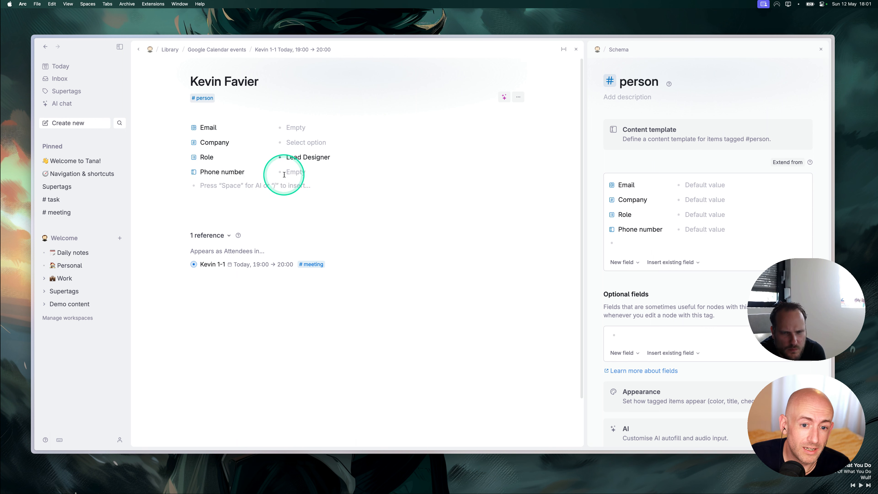
# Check the Role field's configuration for the new option, then return to the person.
pyautogui.click(198, 157)
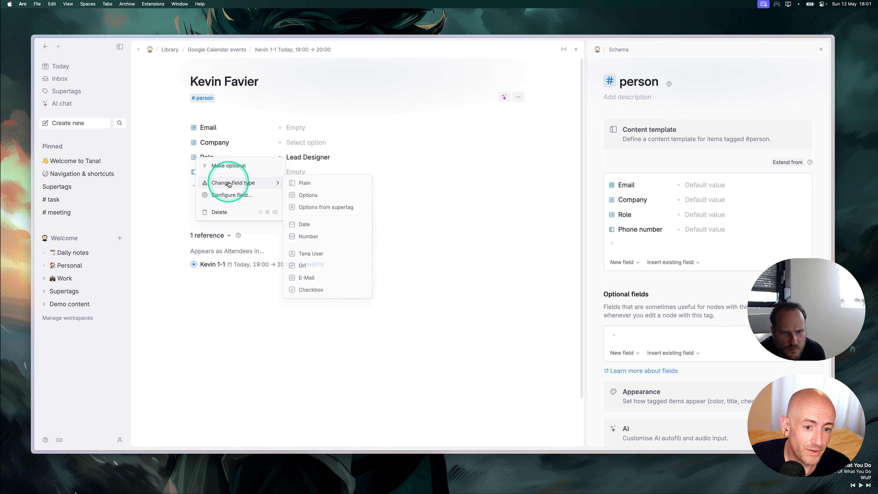
pyautogui.click(232, 198)
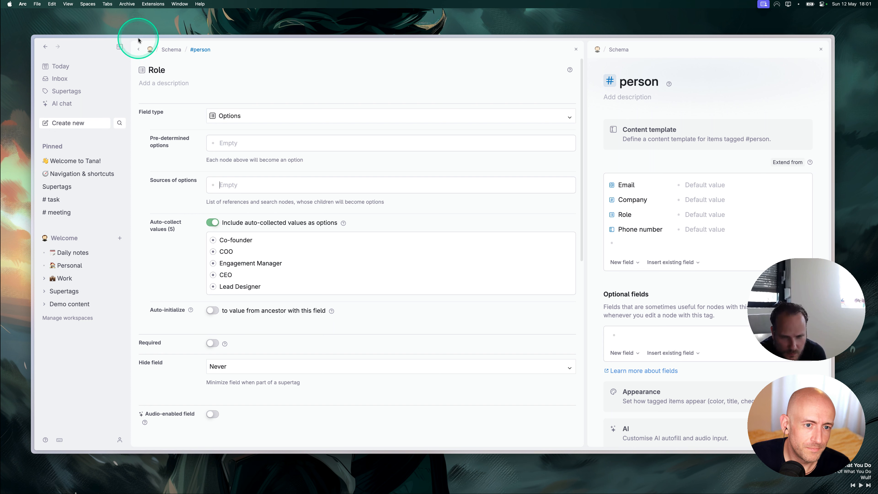
pyautogui.click(138, 49)
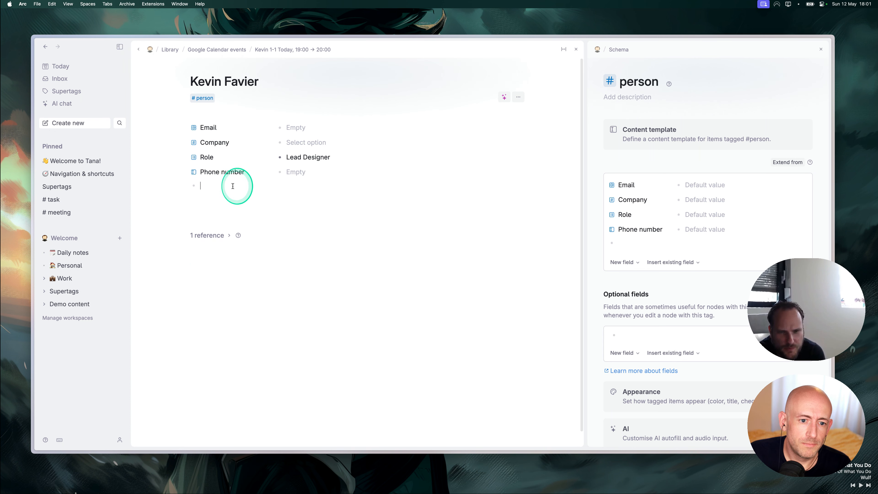
# Go back to the 1-1 meeting page and close the #person schema side panel.
pyautogui.click(139, 49)
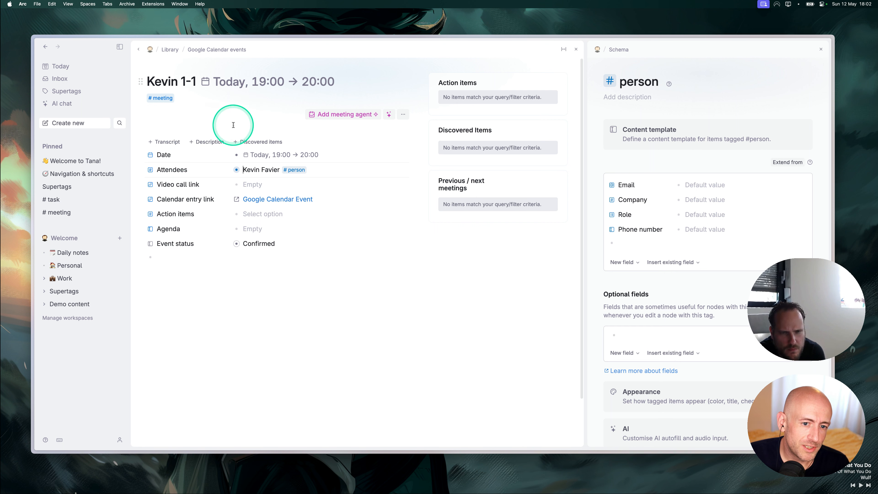
pyautogui.click(326, 104)
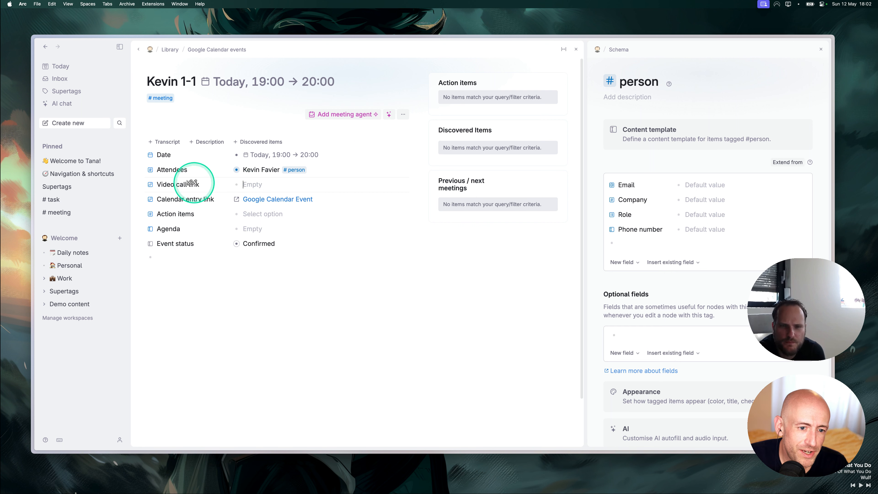
pyautogui.click(156, 184)
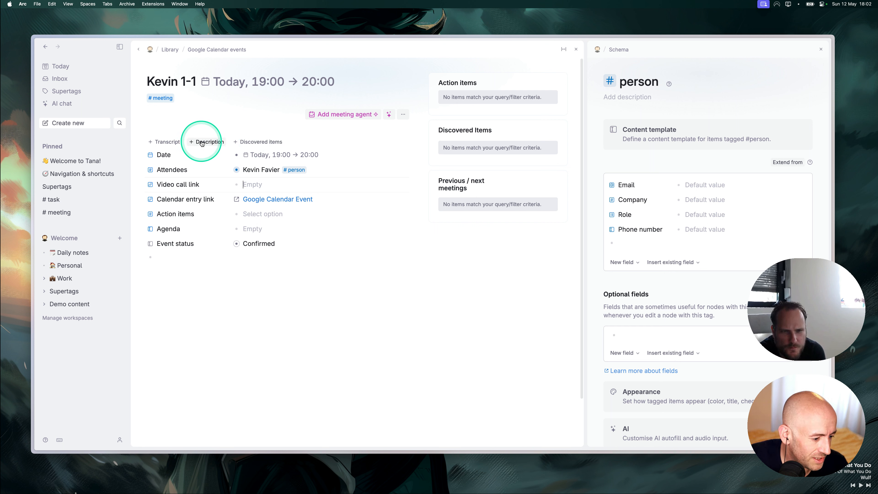
pyautogui.click(185, 264)
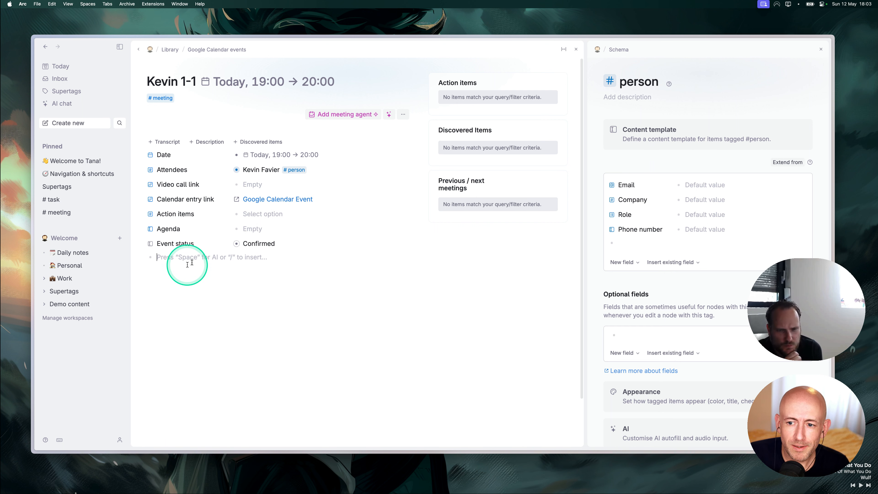
pyautogui.click(820, 50)
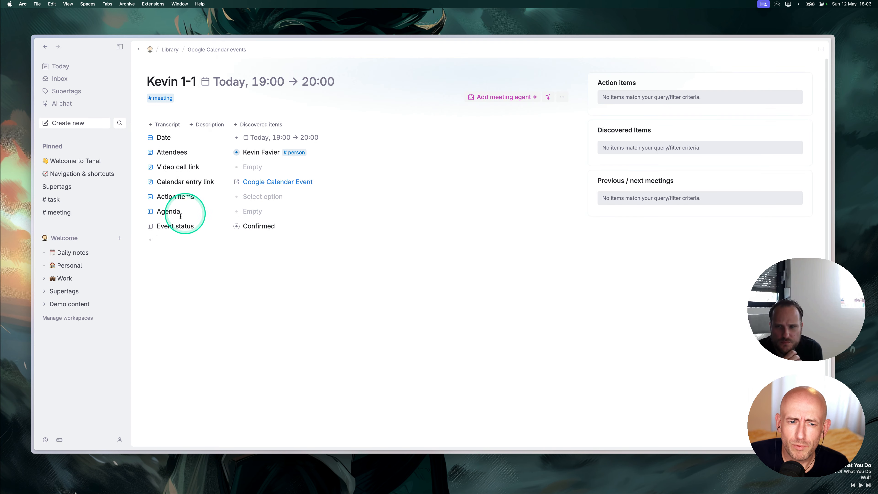
# Go to today's daily note, collapse the meeting node, and open the Inbox page.
pyautogui.click(168, 241)
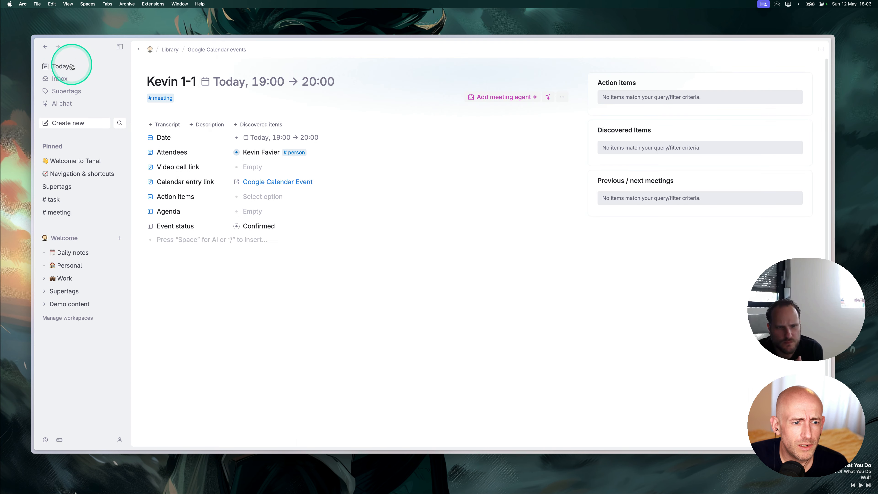
pyautogui.click(59, 68)
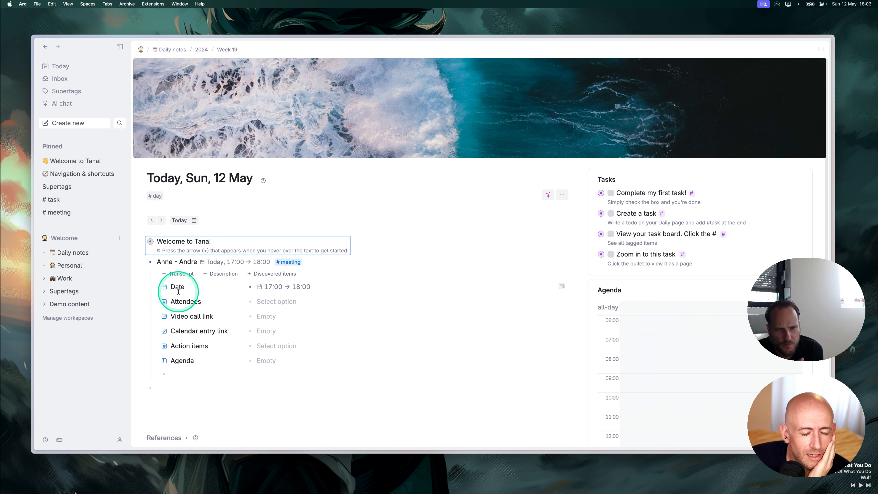
pyautogui.click(142, 262)
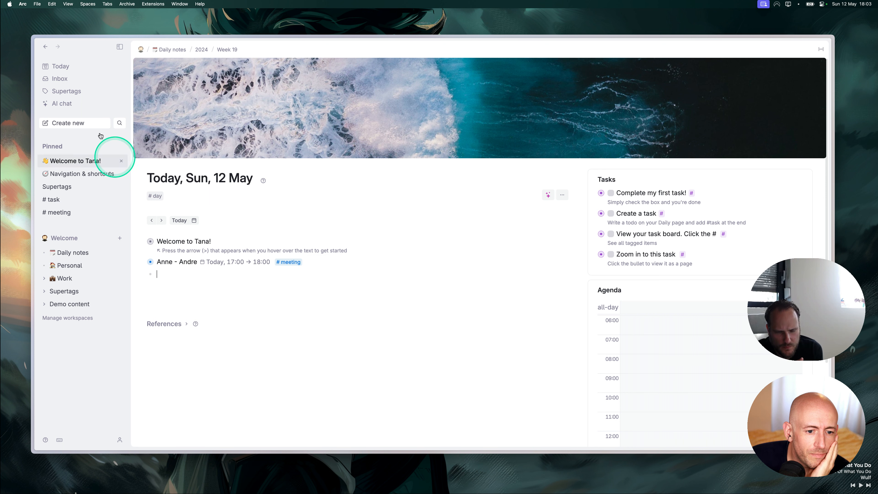
pyautogui.click(62, 71)
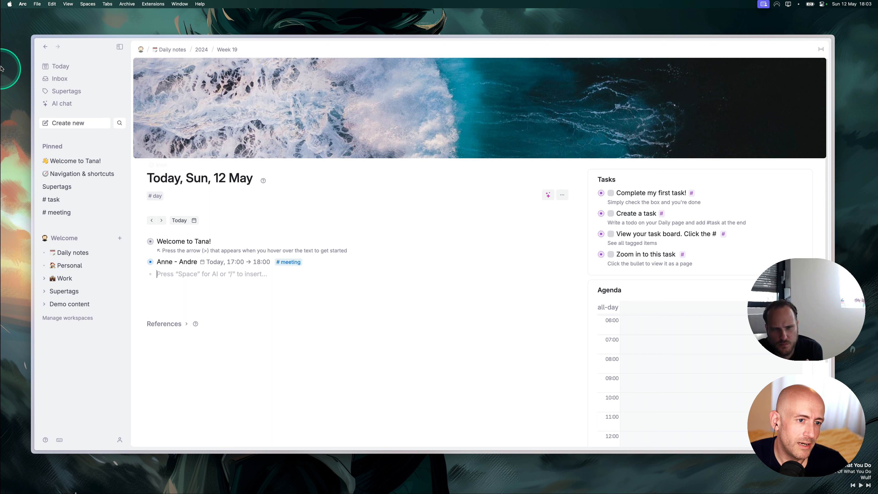
pyautogui.click(64, 80)
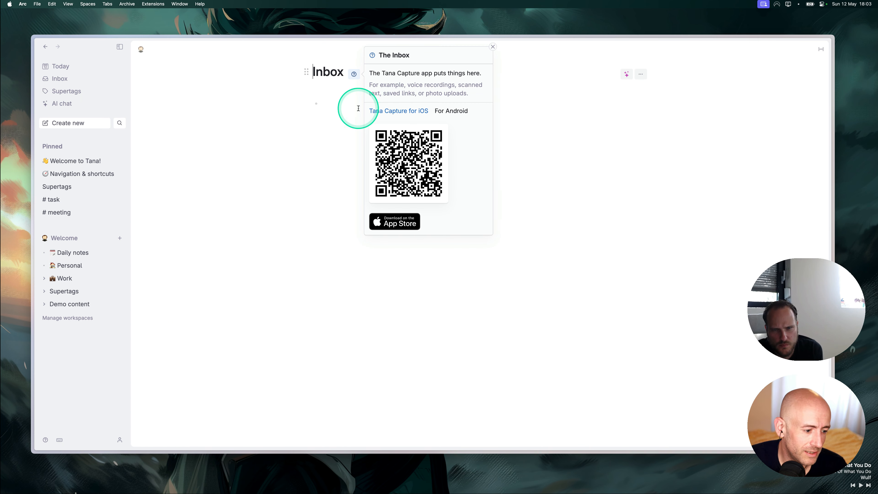
# Dismiss the Inbox help popup and select the empty node below the meeting memo.
pyautogui.click(492, 47)
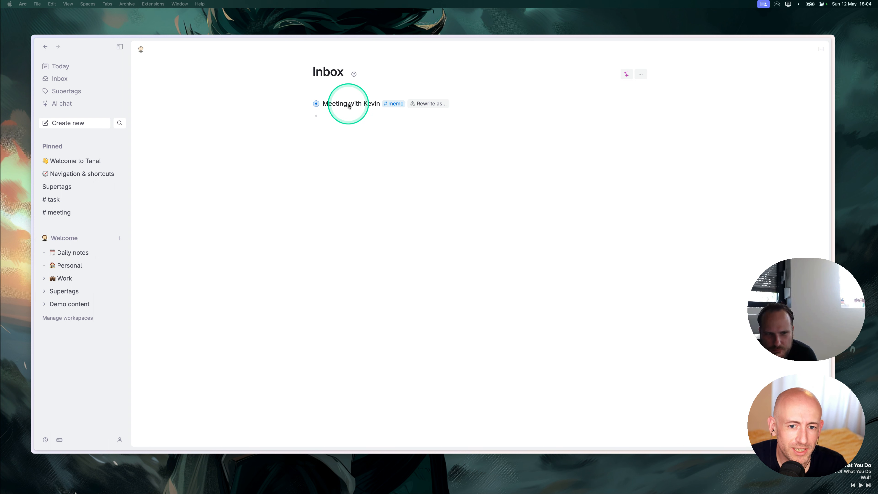
pyautogui.click(347, 120)
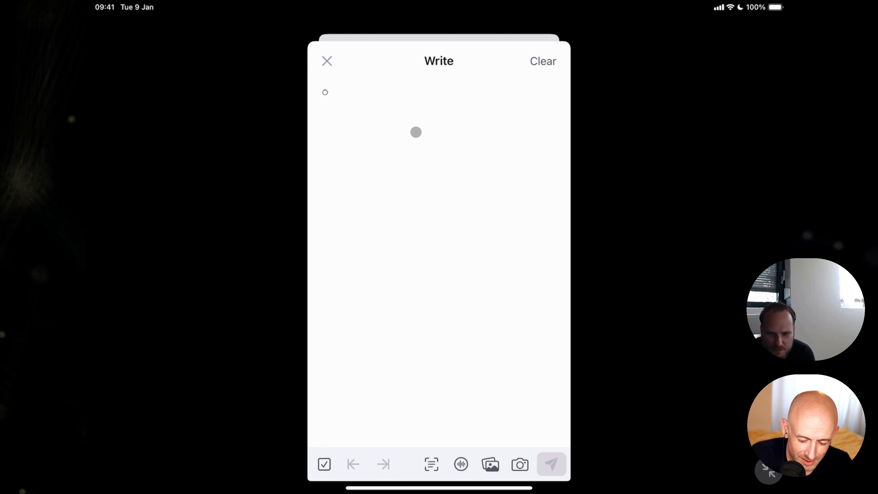
# Write the note 'set a meeting with anne' in Tana Capture and send it to Tana.
pyautogui.write("let's")
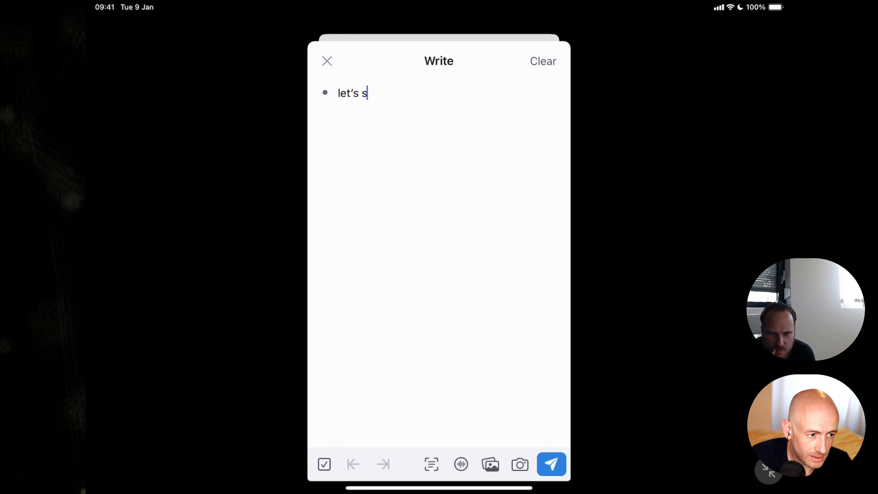
pyautogui.write(' sea')
pyautogui.press('BackSpace')
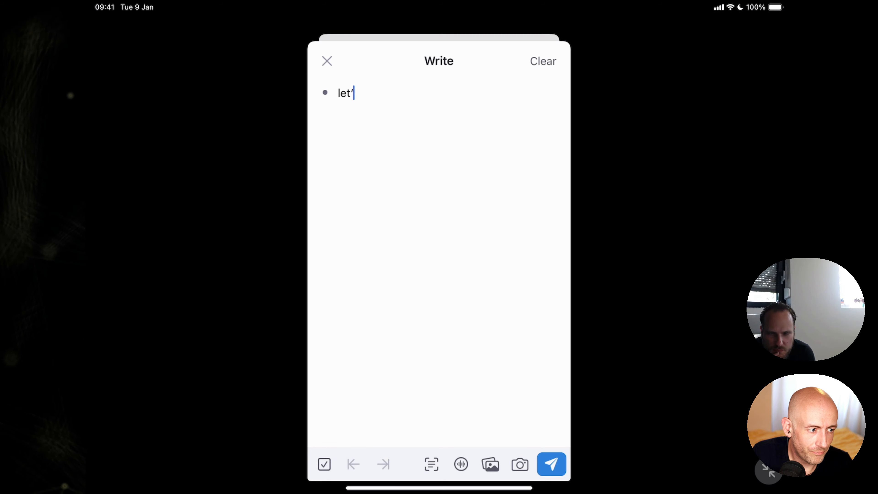
pyautogui.press('BackSpace')
pyautogui.press('BackSpace')
pyautogui.press('BackSpace')
pyautogui.press('BackSpace')
pyautogui.write('set')
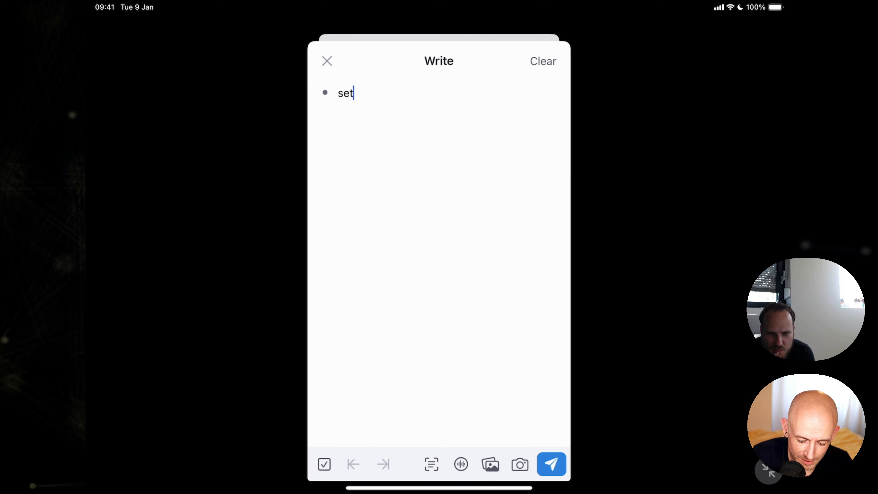
pyautogui.write(' a meeting with anne')
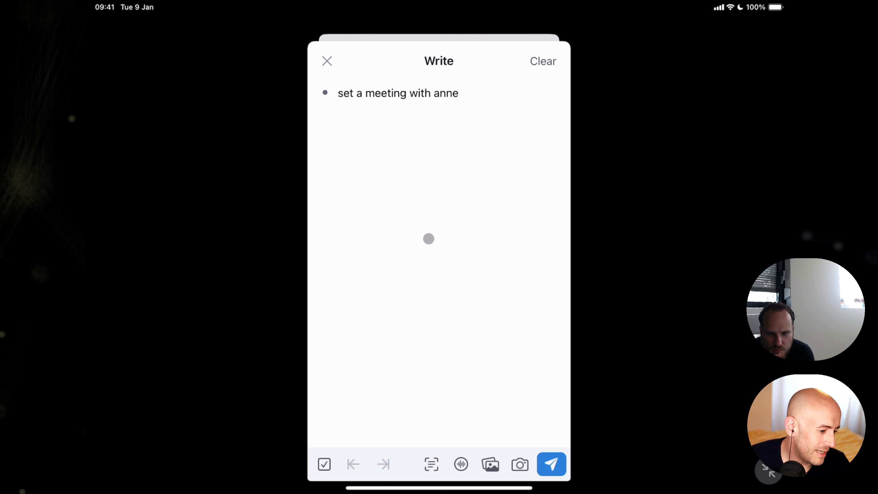
pyautogui.click(548, 463)
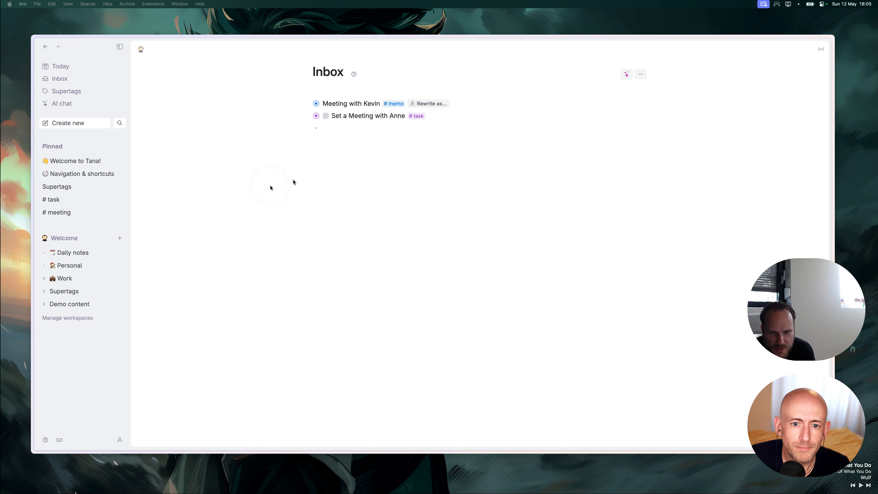
pyautogui.click(333, 129)
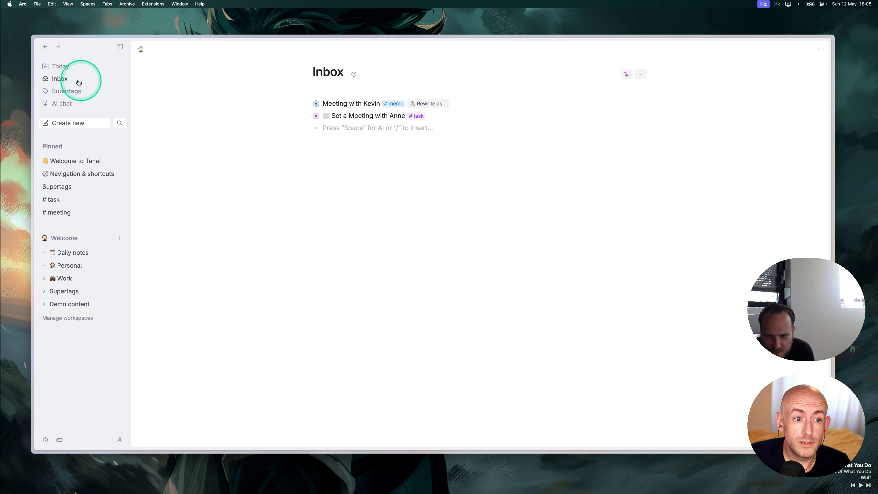
pyautogui.click(59, 66)
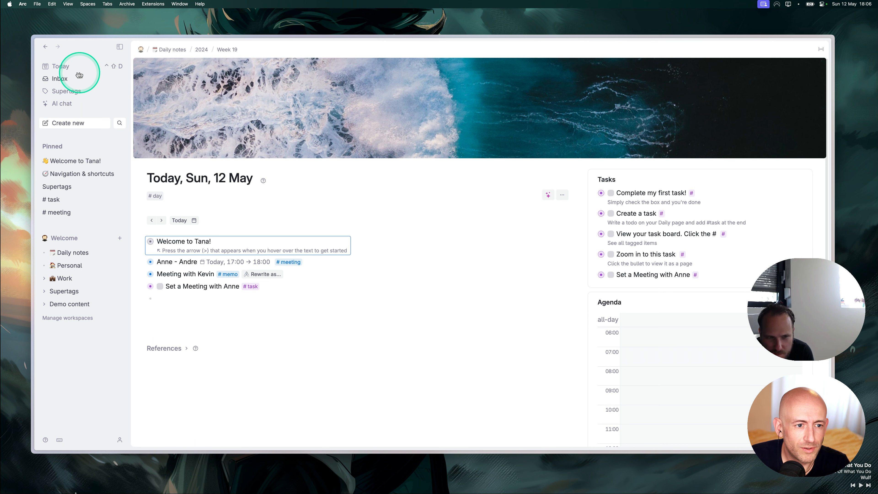
pyautogui.click(60, 79)
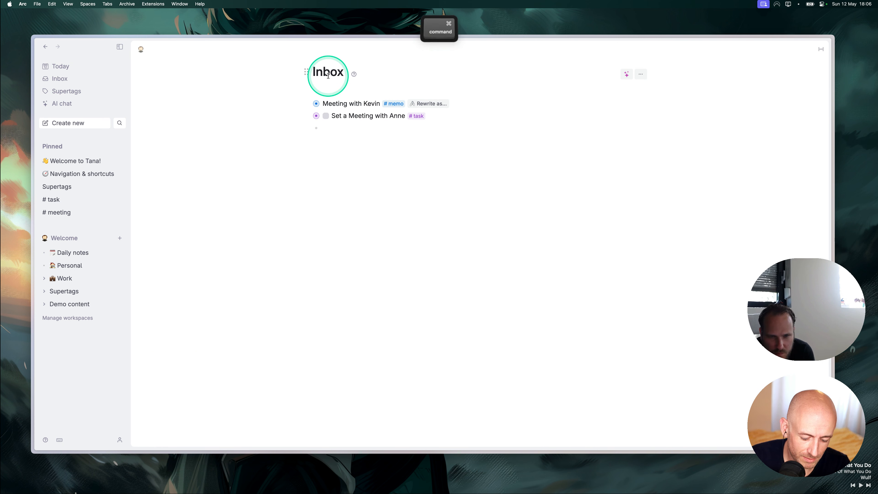
pyautogui.press('super+c')
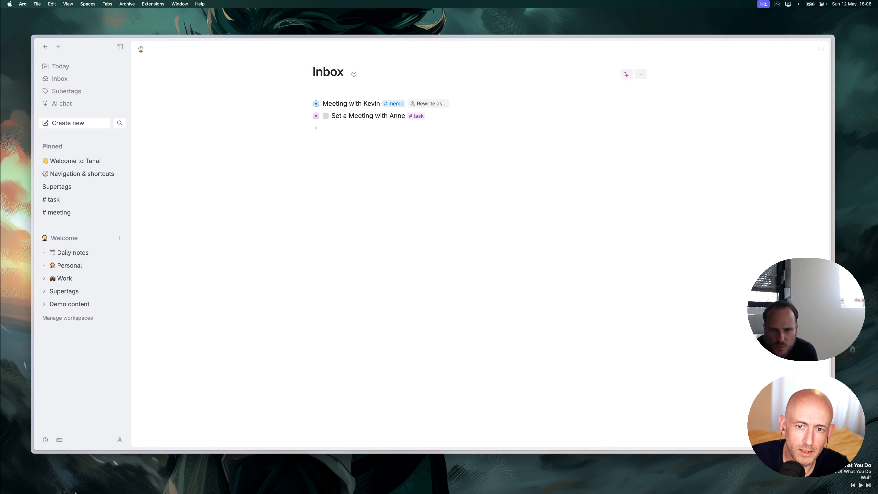
# Open today's daily note and bring up Configure tag for its #day supertag.
pyautogui.click(66, 70)
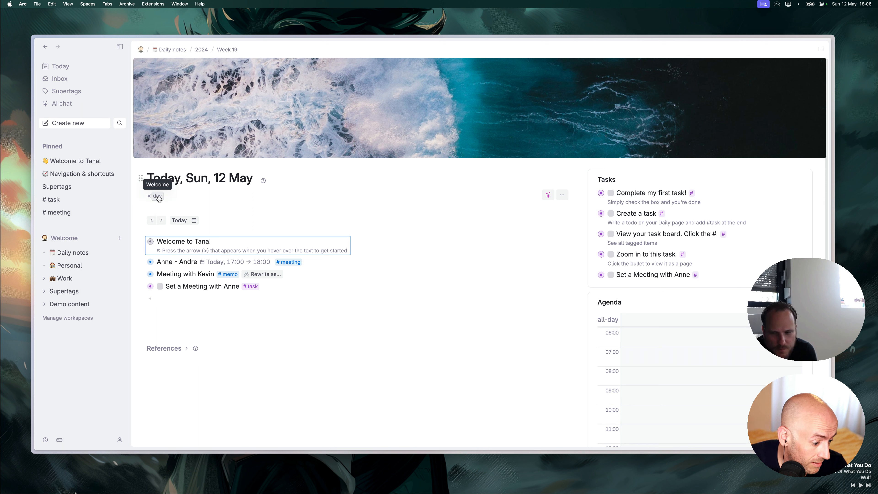
pyautogui.click(158, 199)
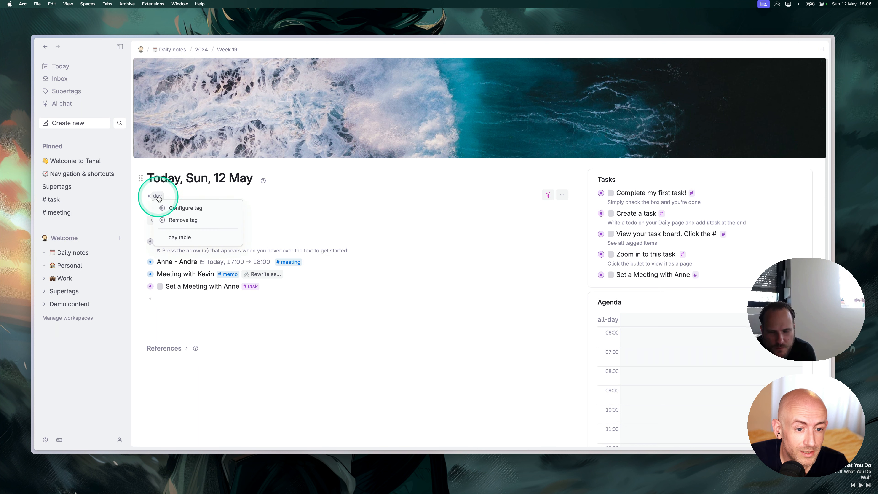
pyautogui.click(182, 204)
pyautogui.scroll(-3, 636, 311)
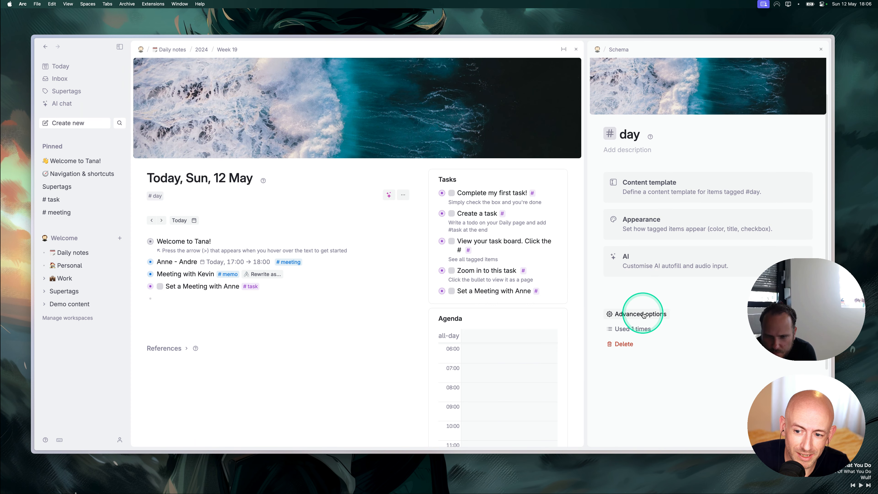
# Expand the #day schema's Advanced options and paste the Inbox reference as a Related content entry.
pyautogui.click(643, 314)
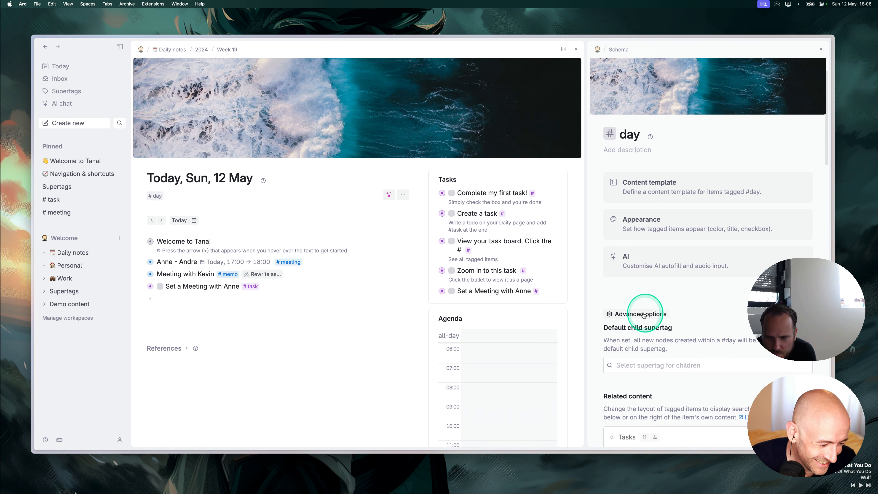
pyautogui.scroll(-5, 687, 263)
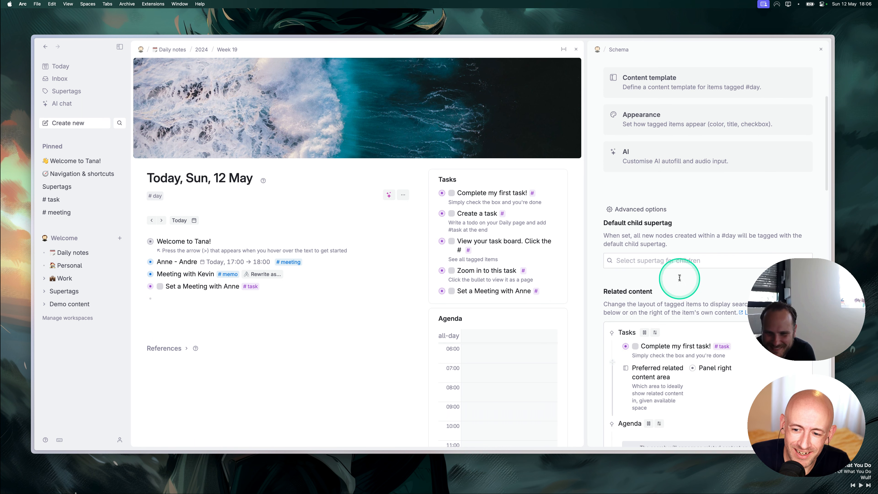
pyautogui.scroll(-3, 667, 282)
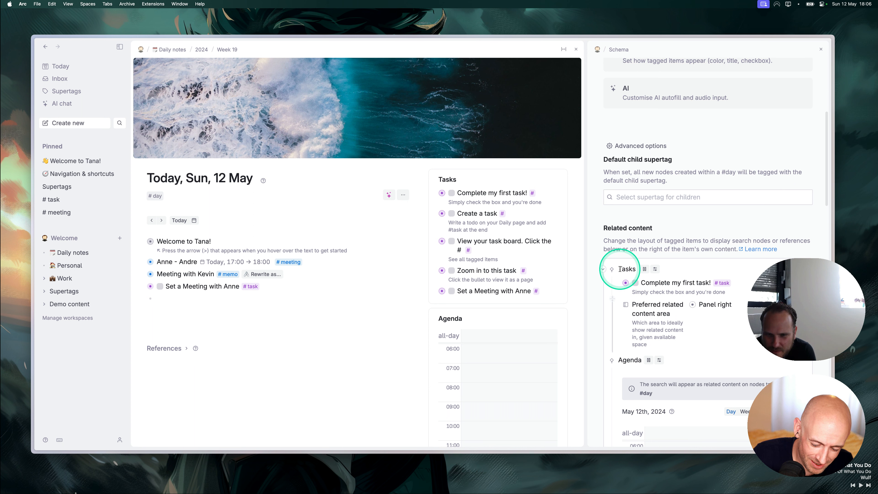
pyautogui.press('Return')
pyautogui.press('super+v')
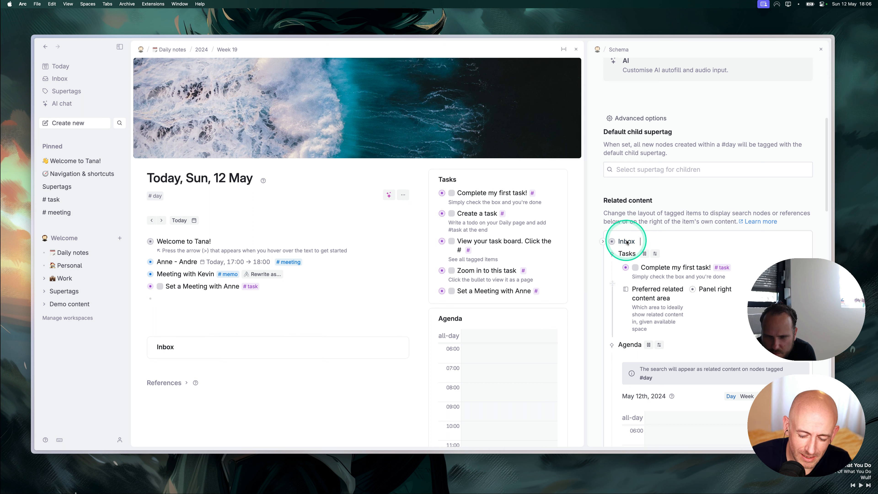
pyautogui.press('BackSpace')
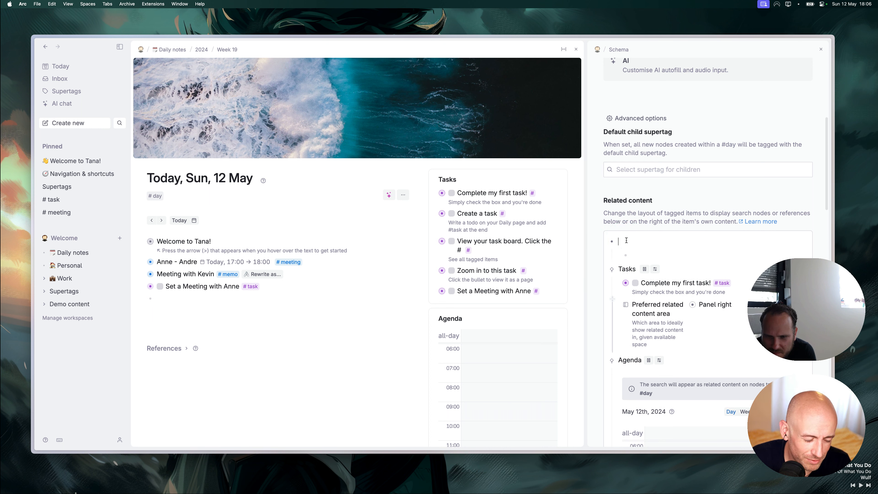
pyautogui.press('super+z')
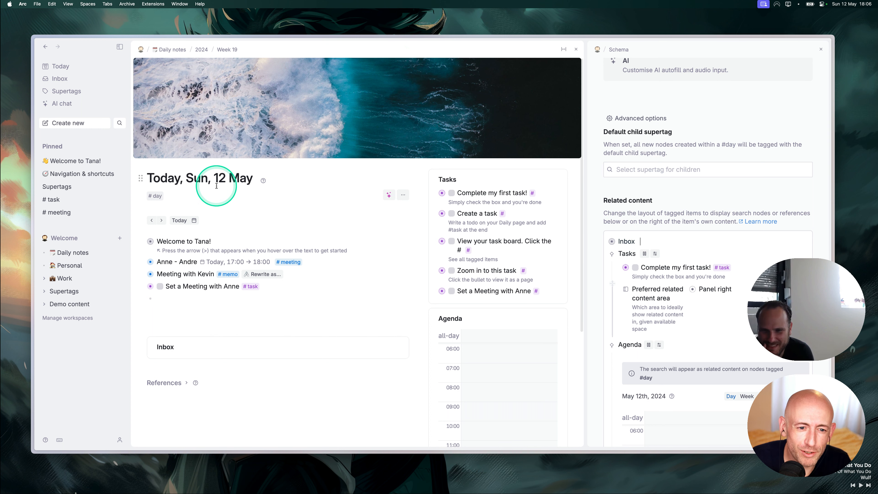
pyautogui.scroll(-3, 414, 277)
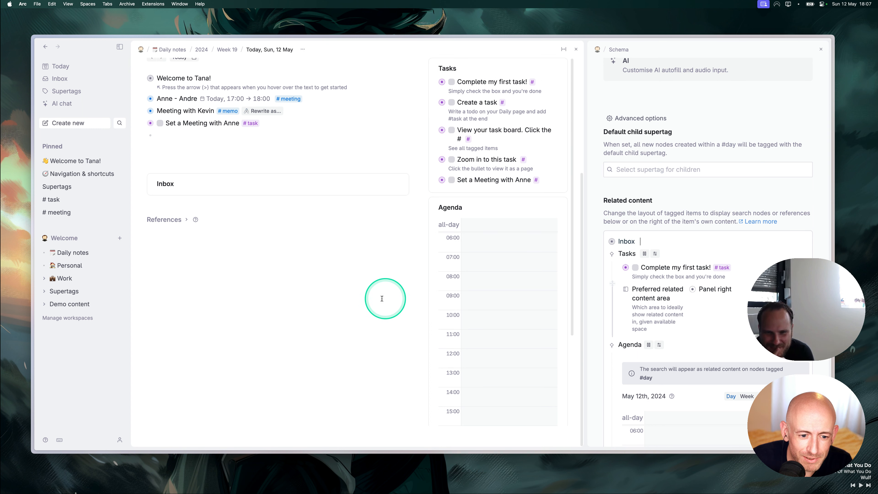
pyautogui.scroll(1, 214, 273)
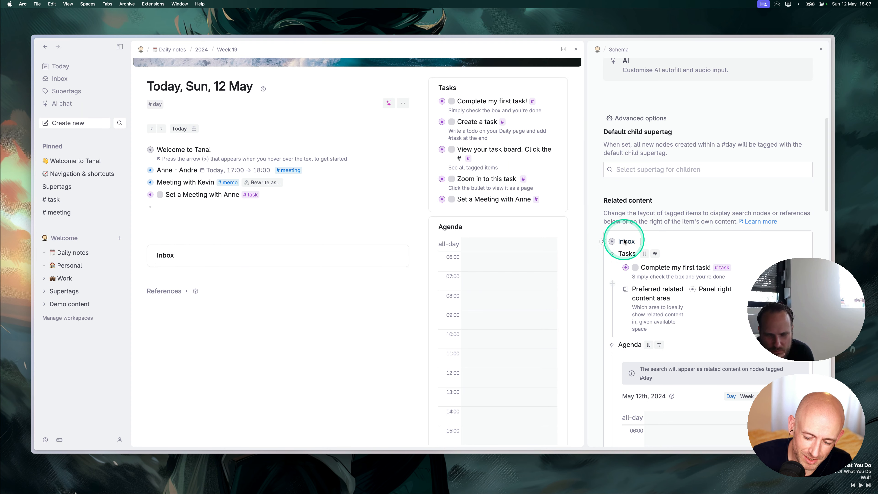
pyautogui.press('BackSpace')
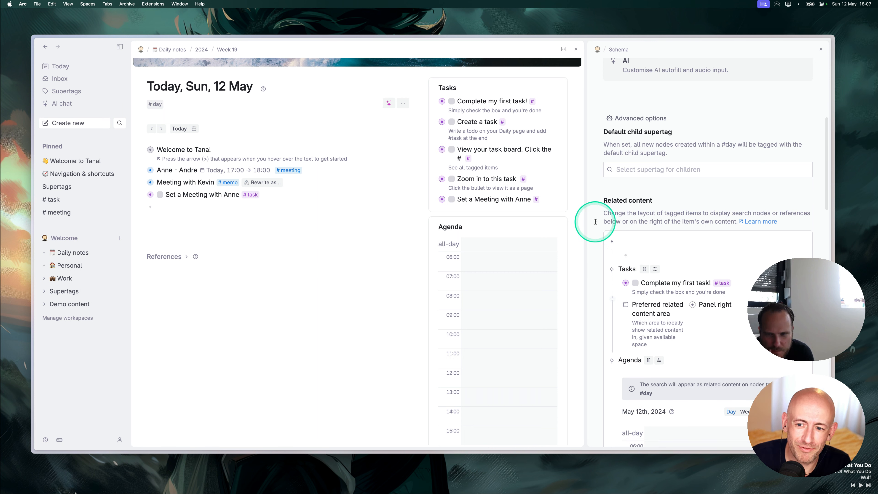
pyautogui.press('super+v')
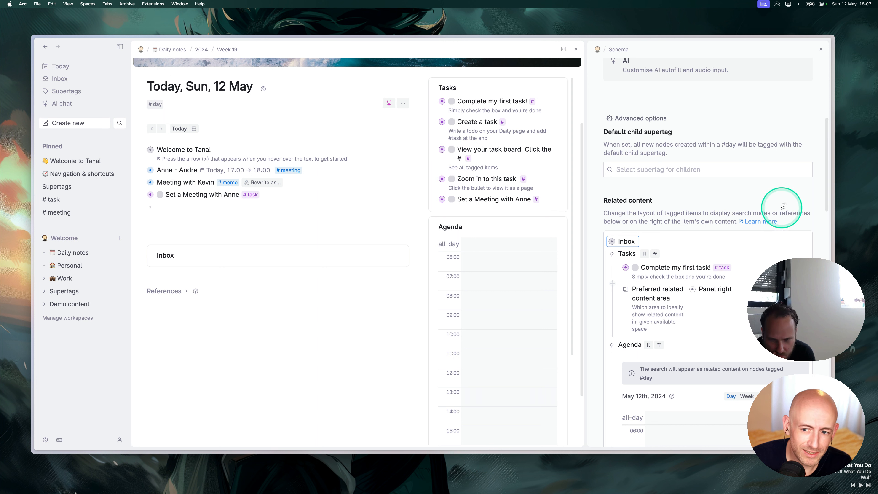
# Revert the accidental edit to the Inbox entry and abandon an unmatched 'add co' command search.
pyautogui.hotkey('alt', 'space')
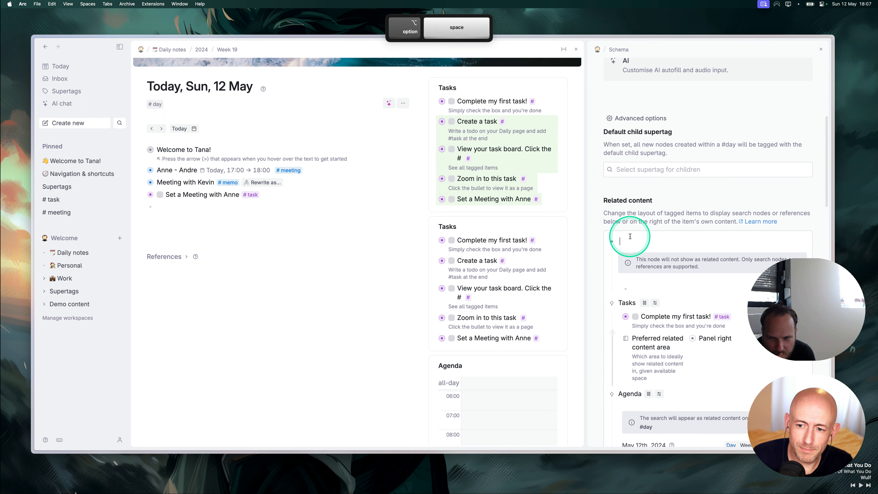
pyautogui.press('super+z')
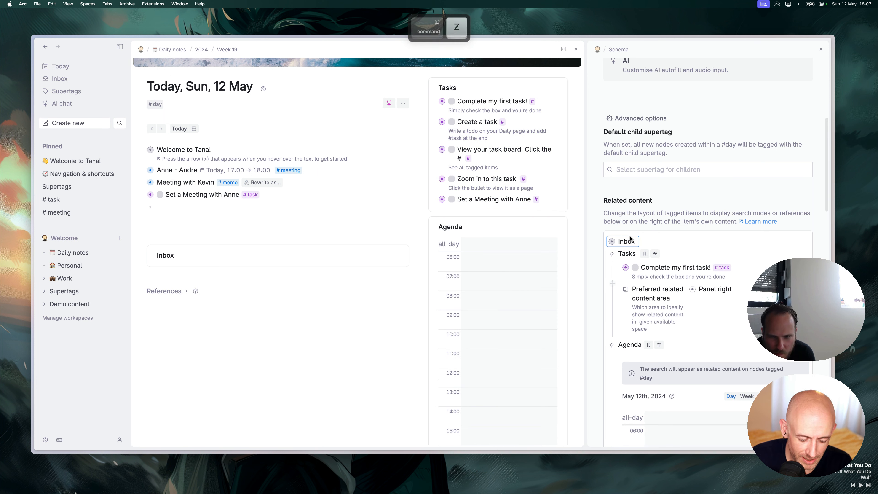
pyautogui.press('super+k')
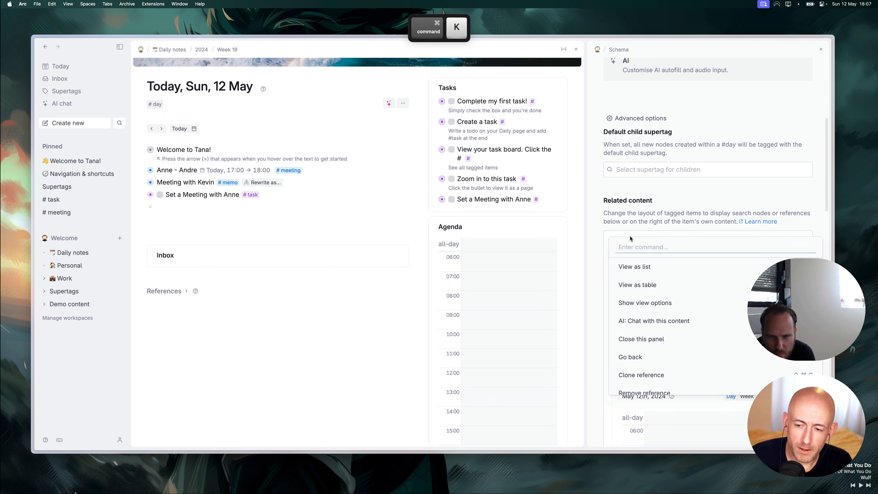
pyautogui.write('add')
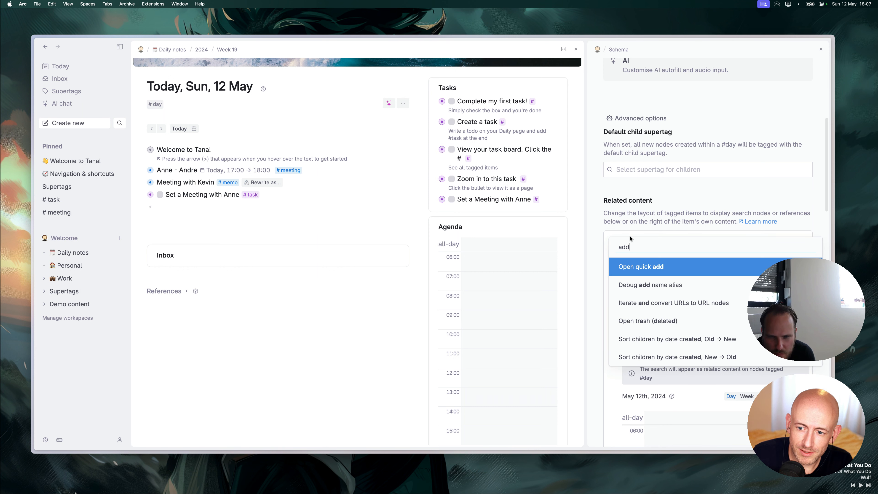
pyautogui.write(' co')
pyautogui.press('Escape')
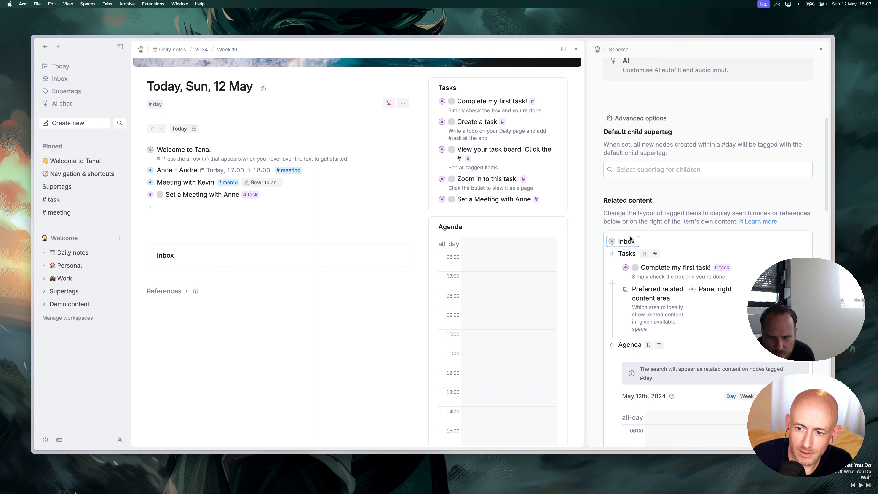
pyautogui.press('super+k')
pyautogui.write('addco')
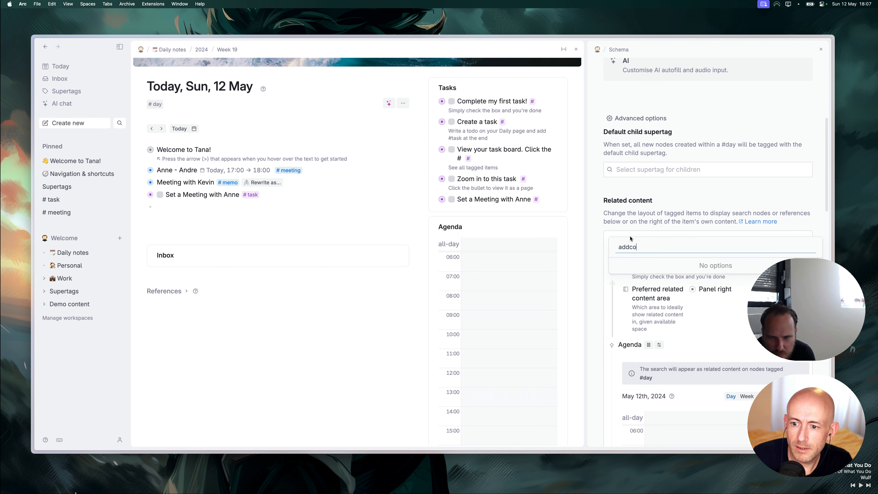
pyautogui.press('super+a')
pyautogui.press('BackSpace')
pyautogui.press('Escape')
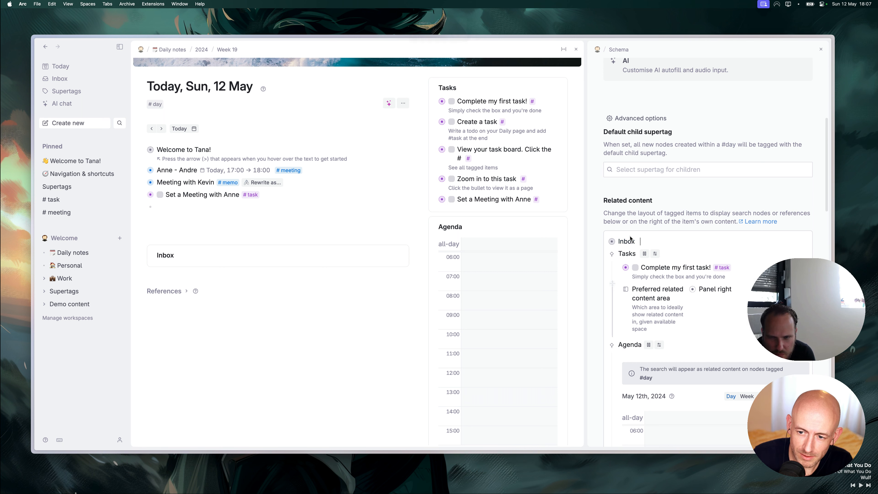
# Select the Inbox entry and add a Preferred related content area field through Add contextual content.
pyautogui.press('alt+super+Down')
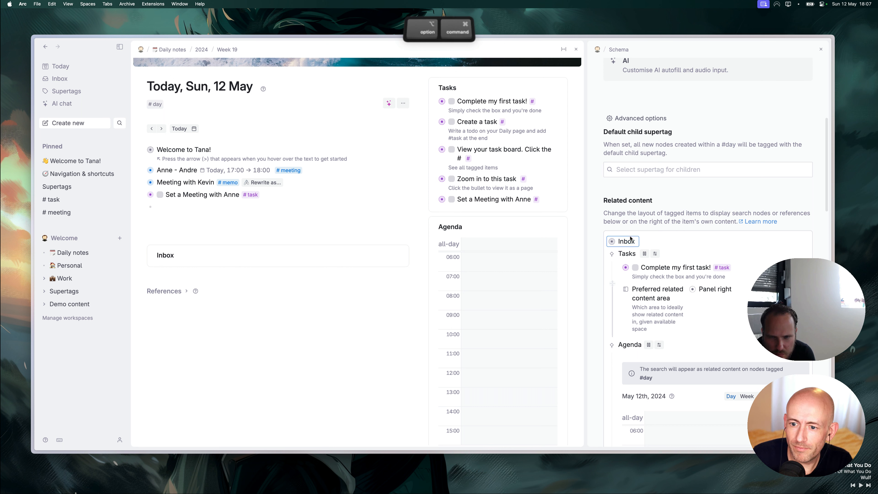
pyautogui.press('alt+super+Down')
pyautogui.press('alt+super+Down')
pyautogui.press('alt+super+Down')
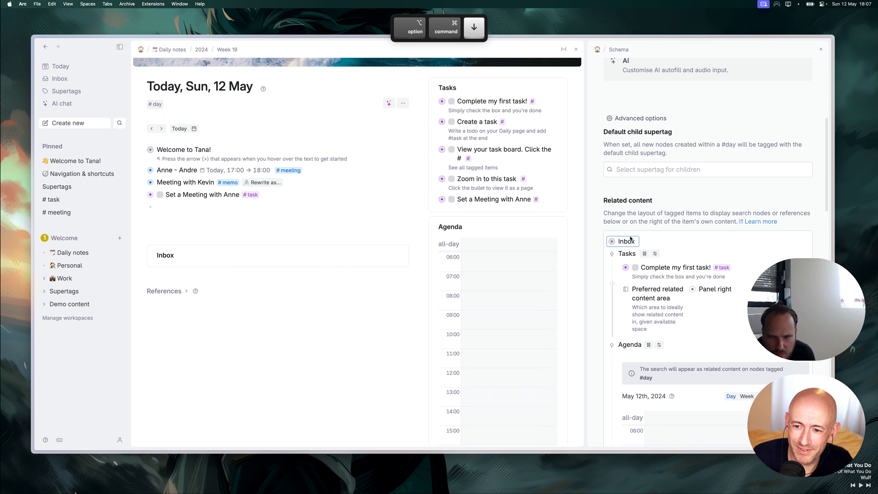
pyautogui.press('alt+super+Down')
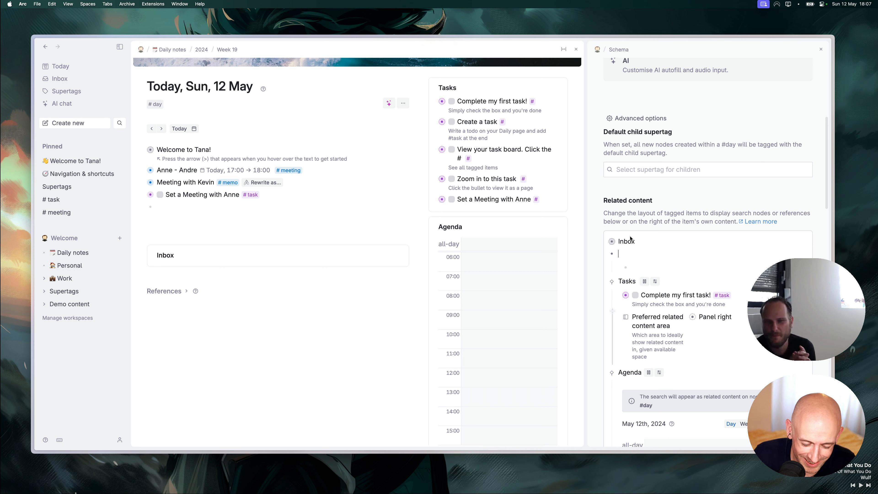
pyautogui.press('alt+super+k')
pyautogui.press('super+k')
pyautogui.write('add con')
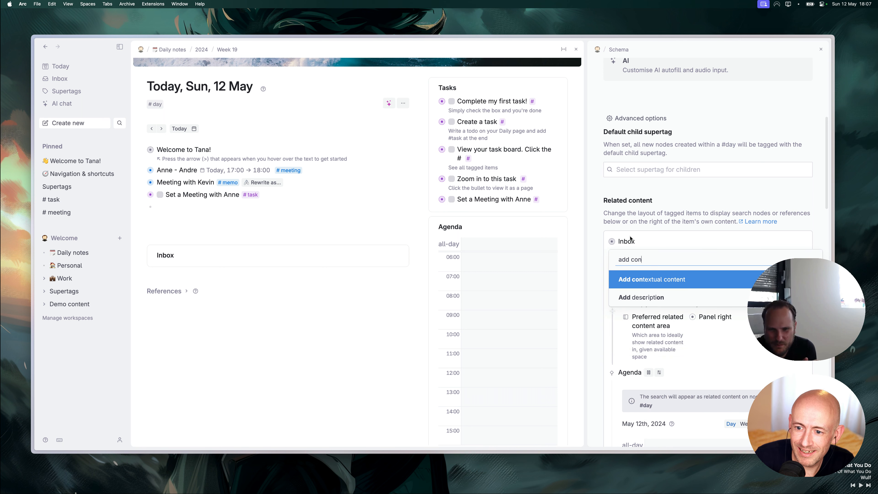
pyautogui.press('Return')
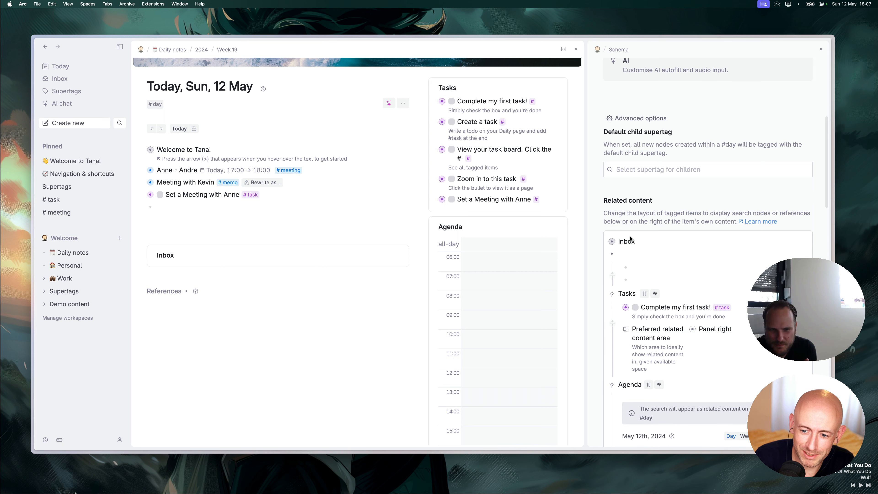
pyautogui.write('>pre')
pyautogui.press('Return')
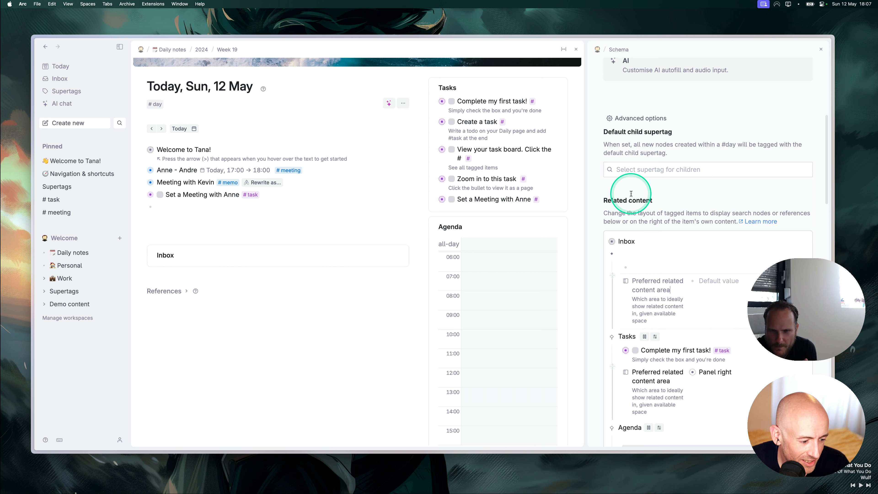
# Set the Inbox entry's preferred related content area to Content right.
pyautogui.click(716, 280)
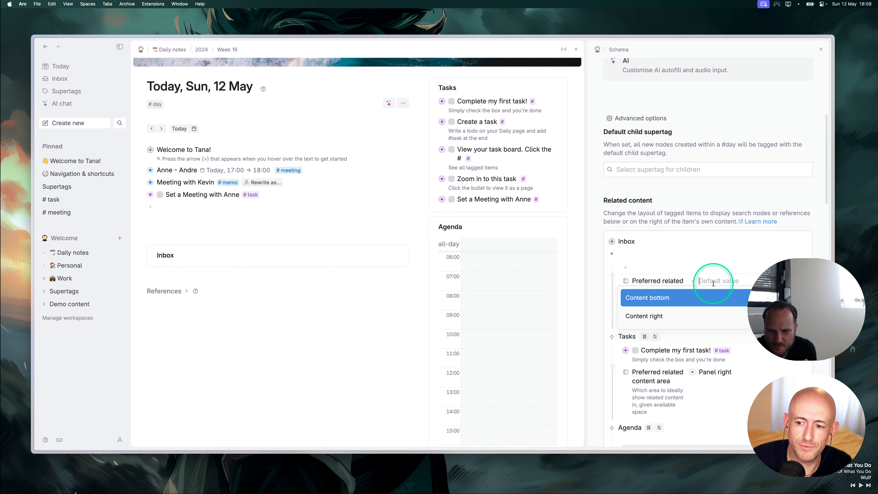
pyautogui.click(662, 313)
pyautogui.moveTo(618, 241); pyautogui.dragTo(625, 259)
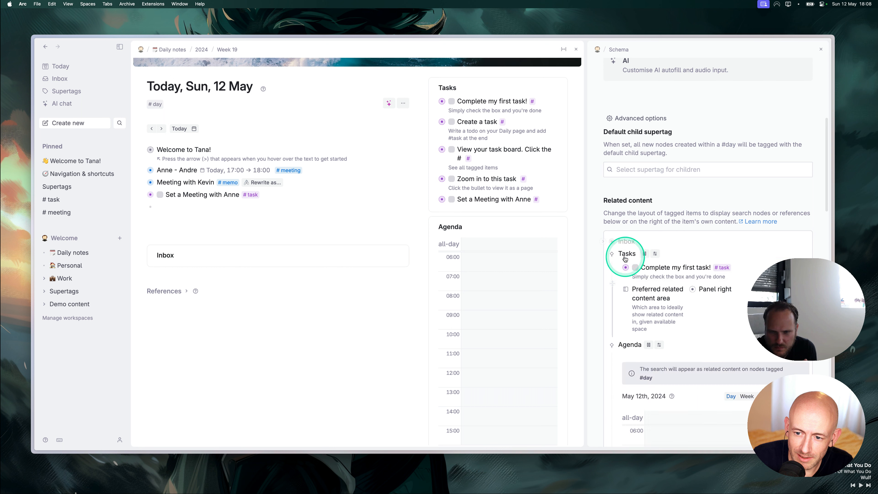
# Move the Inbox section to the right column, then collapse the entry and scroll the schema up.
pyautogui.click(601, 241)
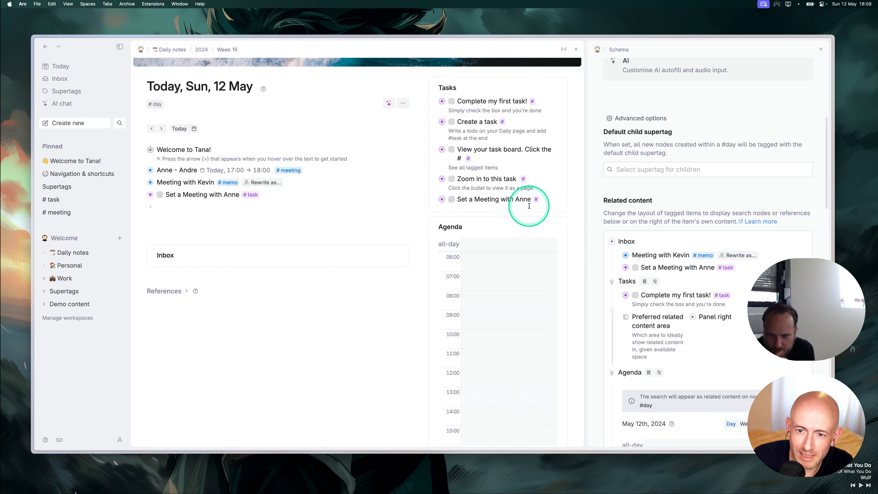
pyautogui.click(396, 256)
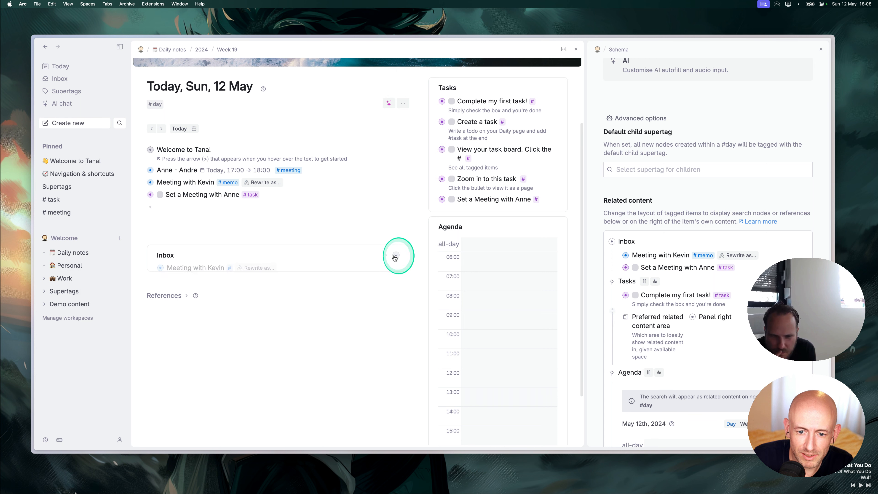
pyautogui.click(394, 255)
pyautogui.moveTo(408, 272)
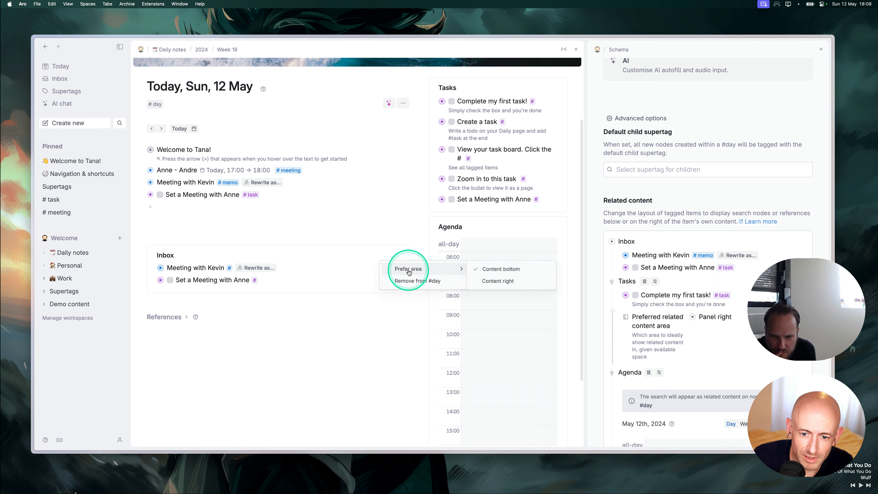
pyautogui.click(515, 281)
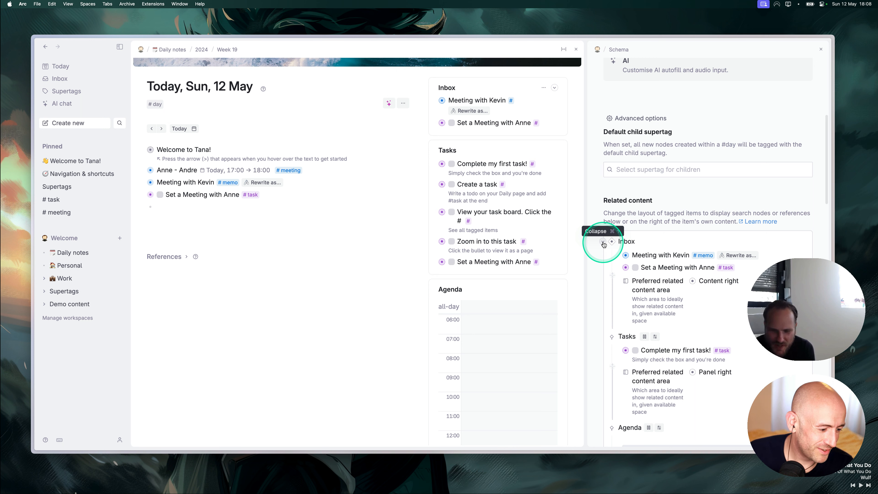
pyautogui.click(603, 242)
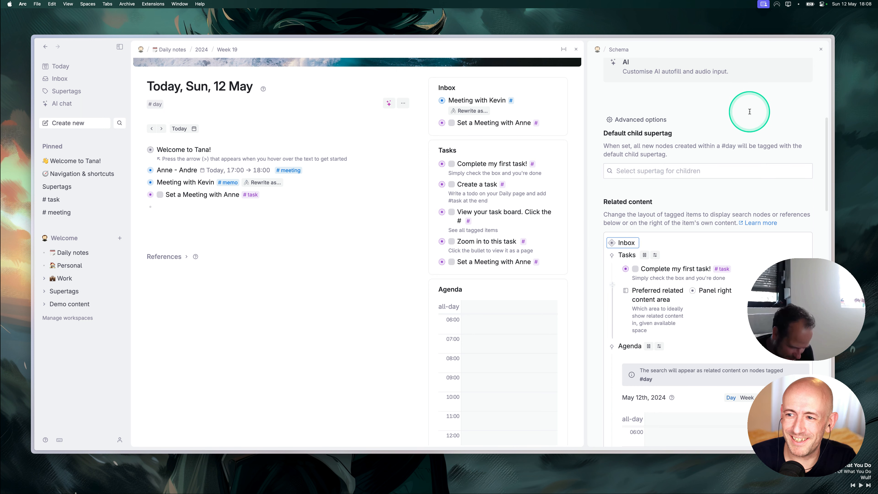
pyautogui.scroll(7, 743, 114)
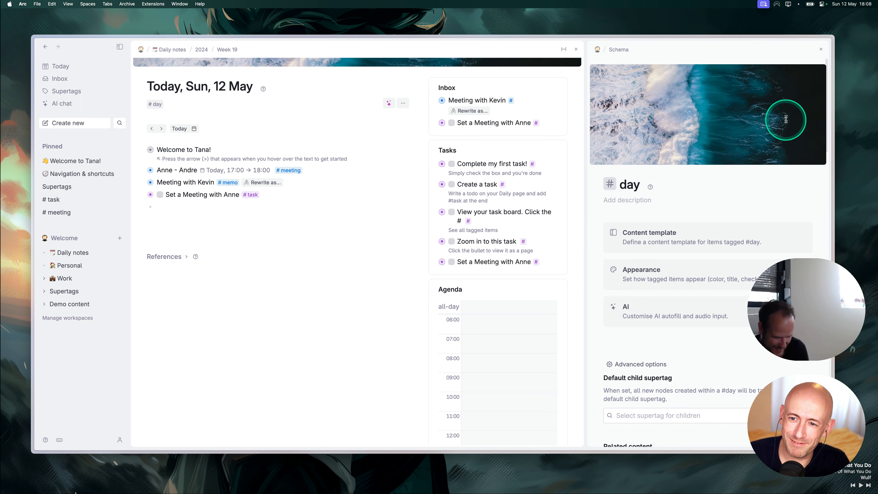
# Close the #day schema panel with its × button.
pyautogui.click(821, 49)
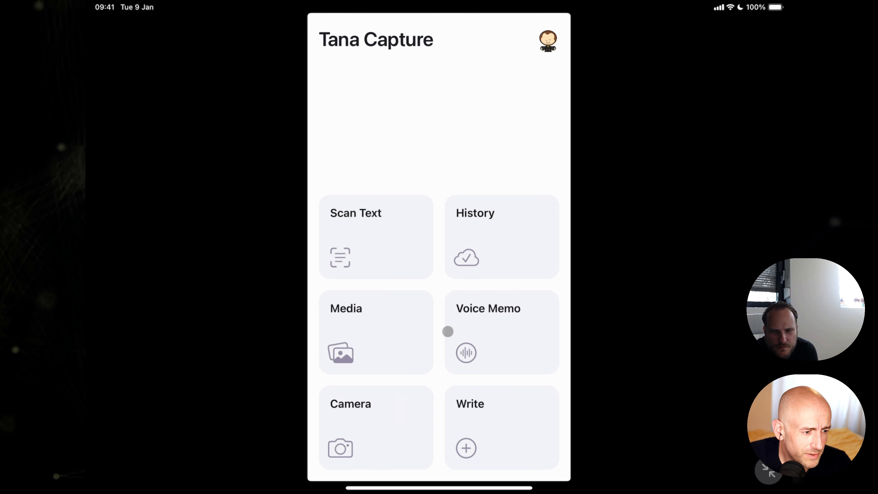
# Record a voice memo in Tana Capture, allowing microphone access, and send it to Tana.
pyautogui.click(476, 324)
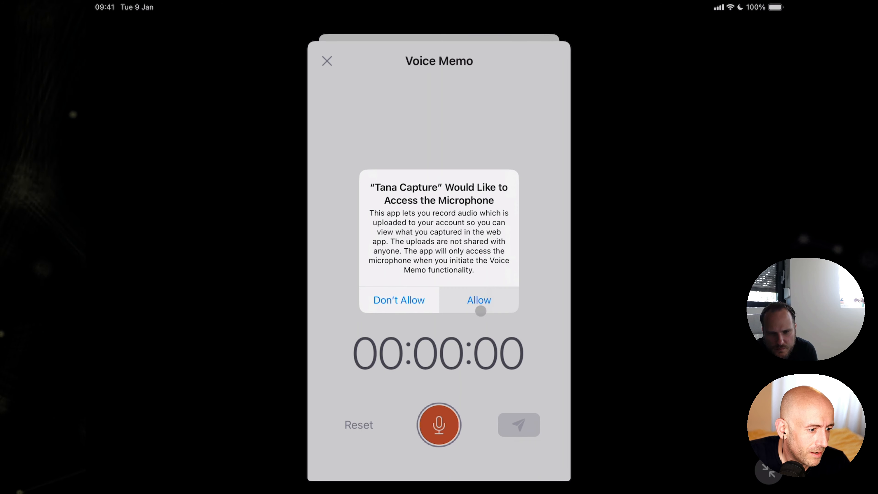
pyautogui.click(479, 300)
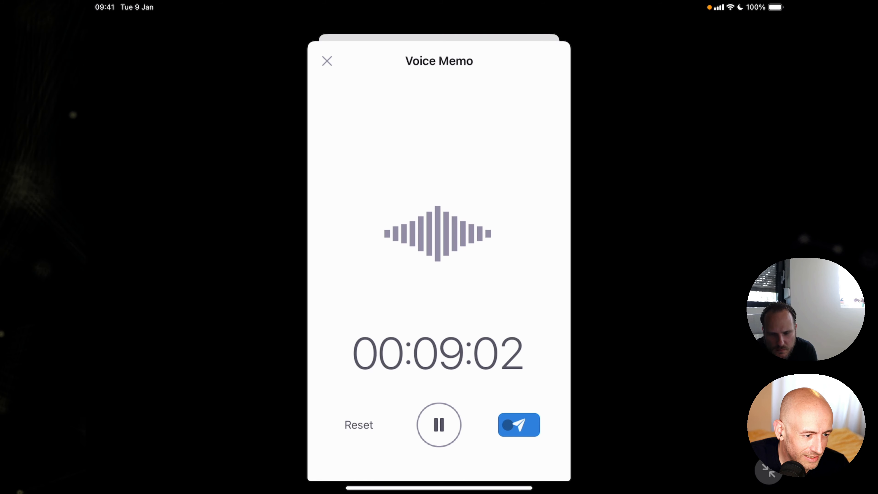
pyautogui.click(507, 424)
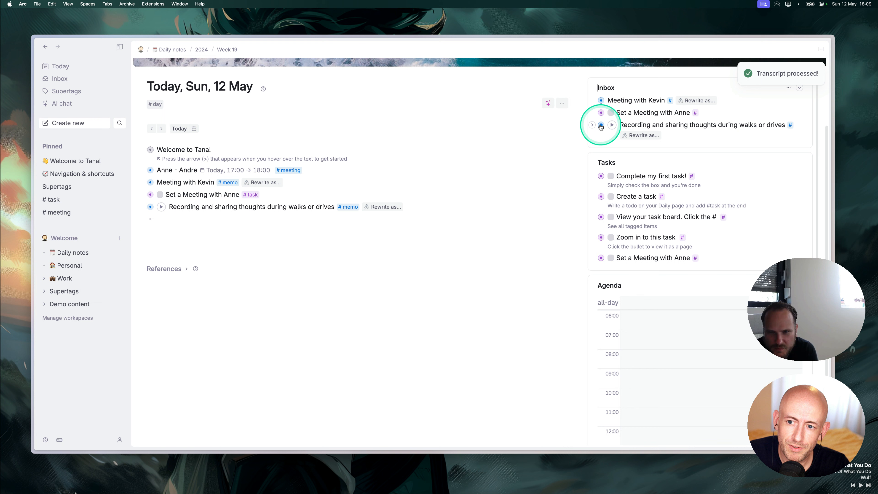
# Expand the Inbox recording and review its Recording and sharing section, extracted tasks and transcript.
pyautogui.click(591, 125)
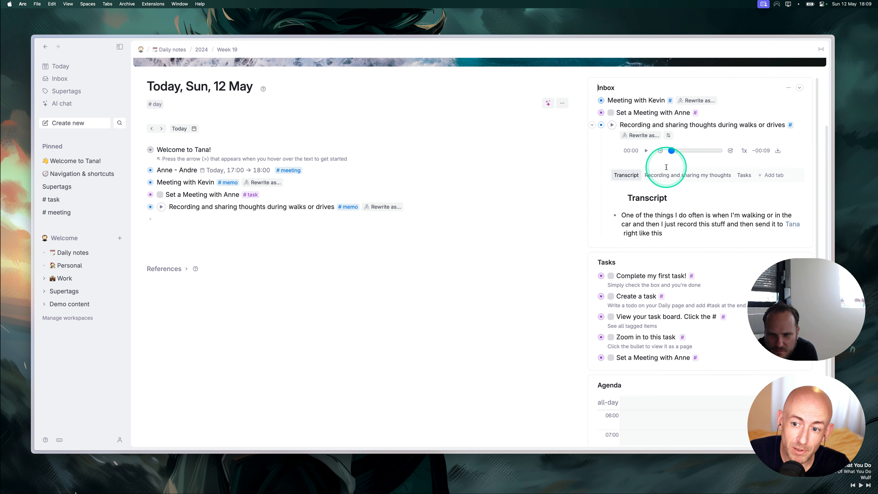
pyautogui.click(664, 177)
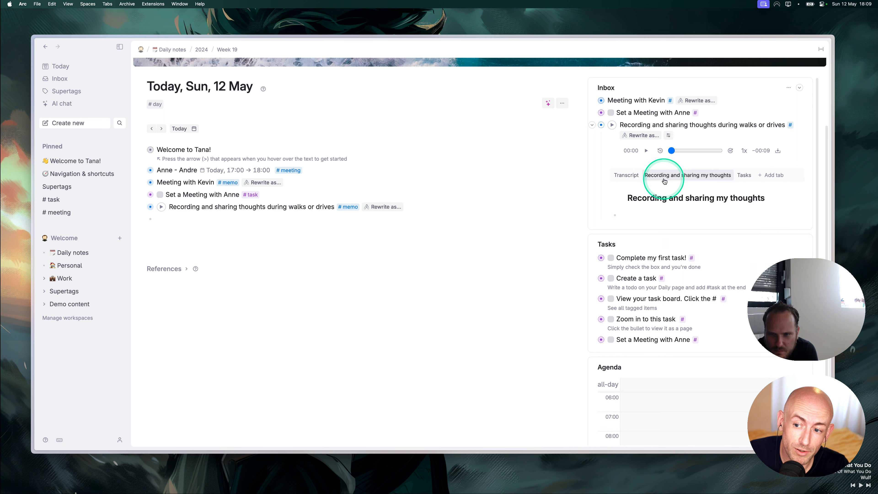
pyautogui.click(742, 176)
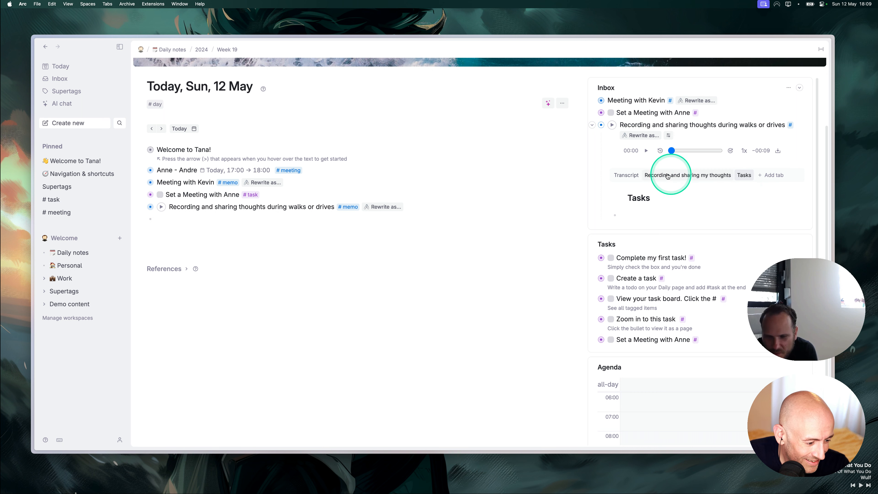
pyautogui.click(626, 175)
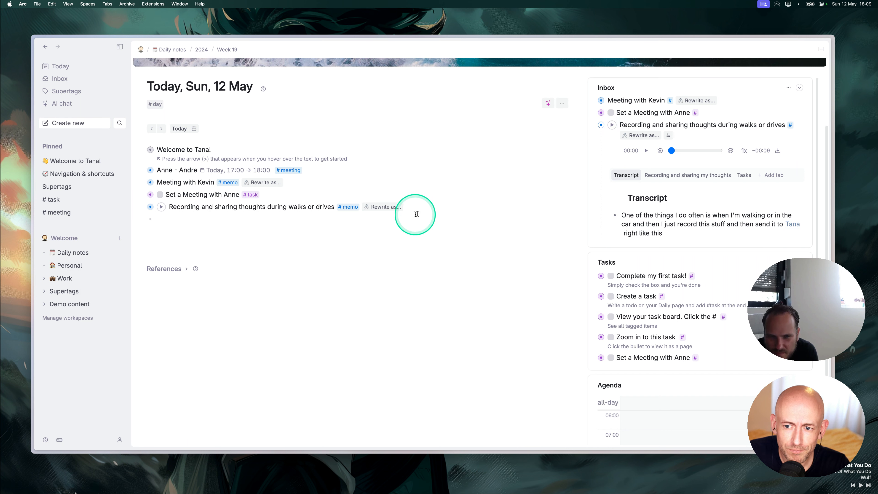
pyautogui.moveTo(1, 118)
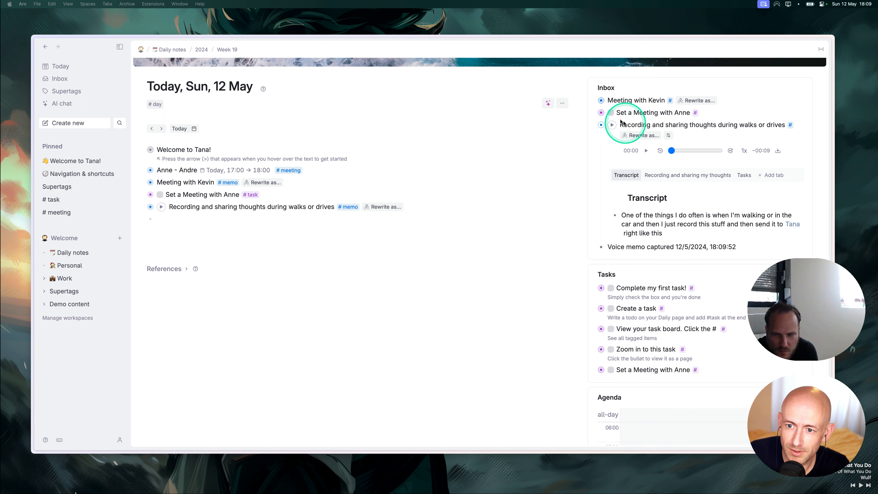
# Collapse the recording and move the Reminder for Dry-Cleaning Pick Up task onto today's note.
pyautogui.click(592, 124)
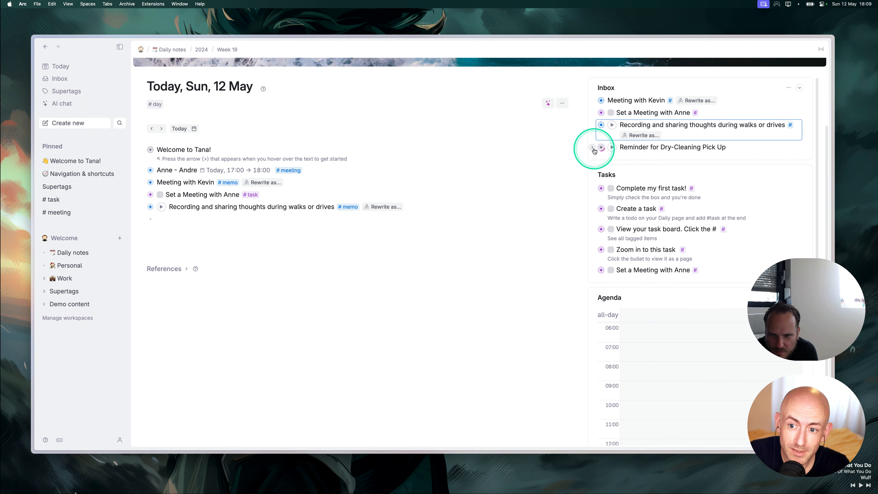
pyautogui.click(592, 149)
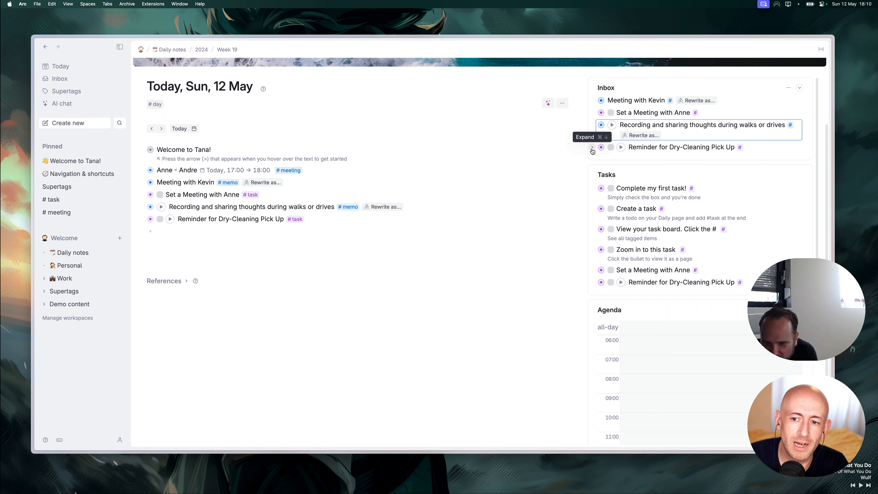
pyautogui.click(196, 243)
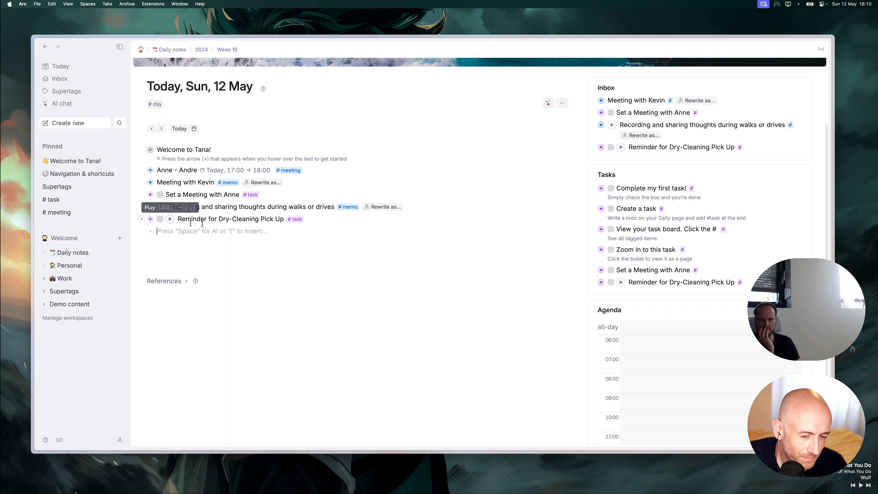
# Open the Inbox page with its four items: two memos, a meeting task and a dry-cleaning reminder.
pyautogui.click(222, 225)
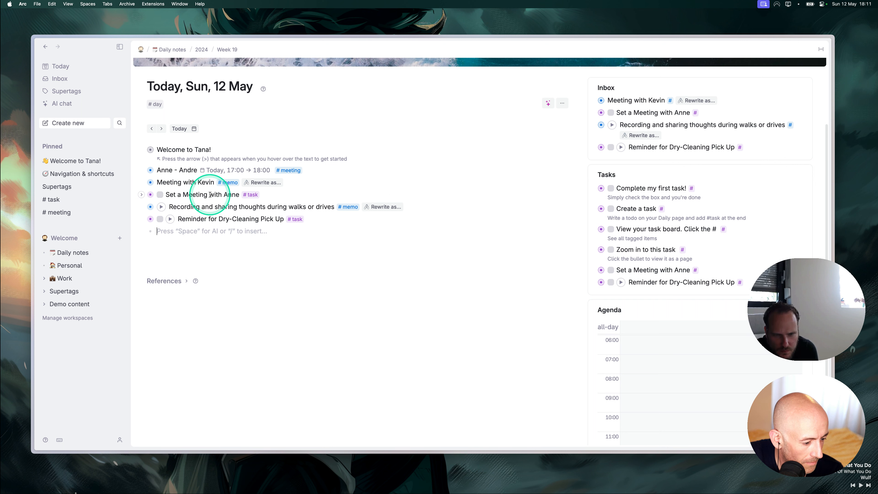
pyautogui.click(59, 80)
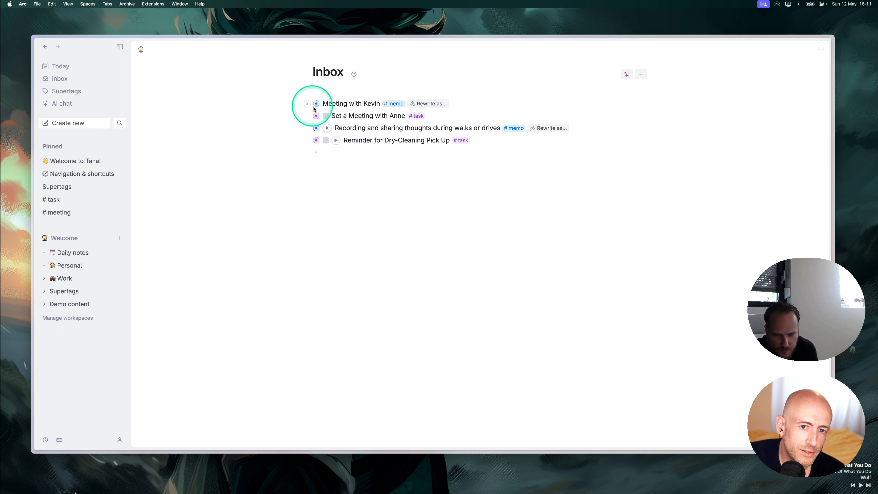
# Go back to today's daily note and start a new empty line below its last item.
pyautogui.press('ctrl')
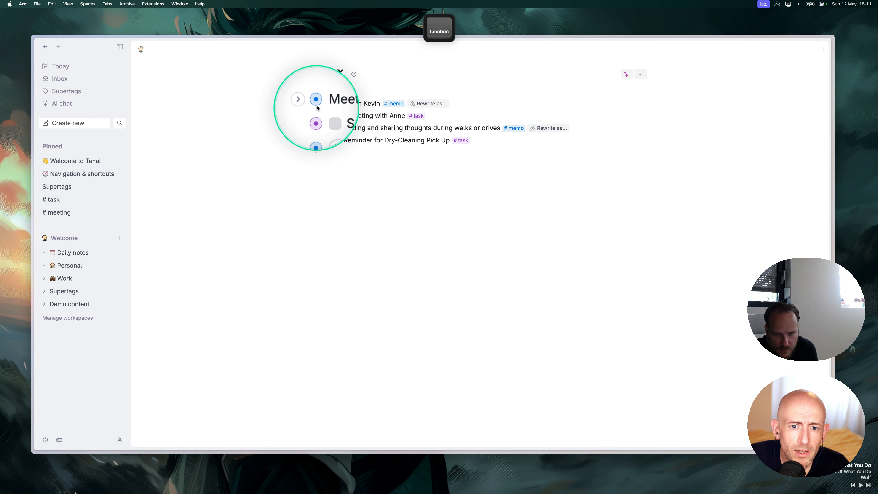
pyautogui.moveTo(316, 104)
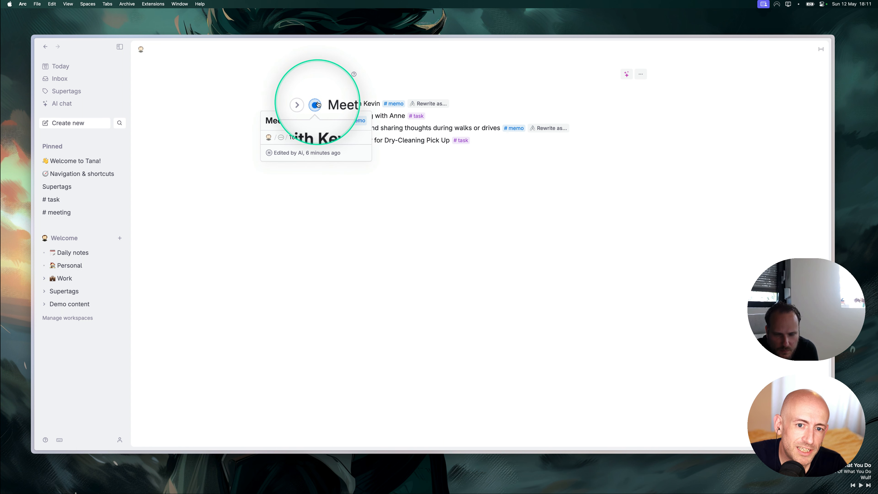
pyautogui.click(69, 66)
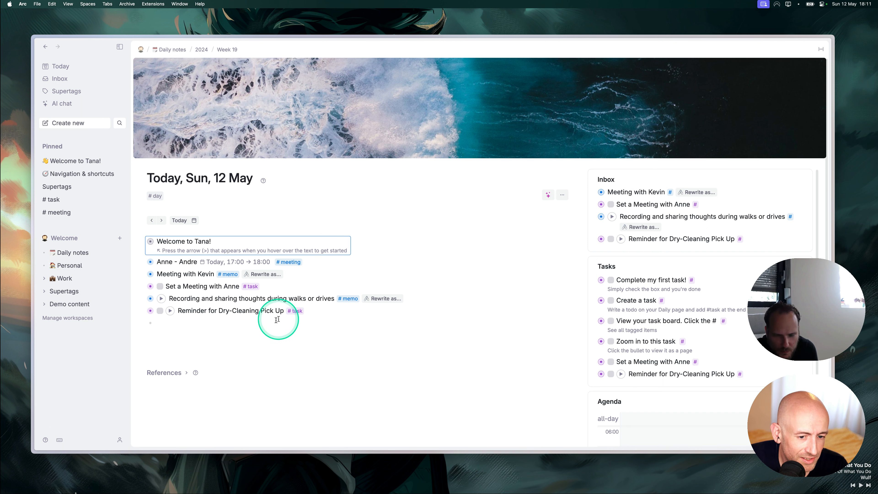
pyautogui.click(176, 329)
pyautogui.click(184, 324)
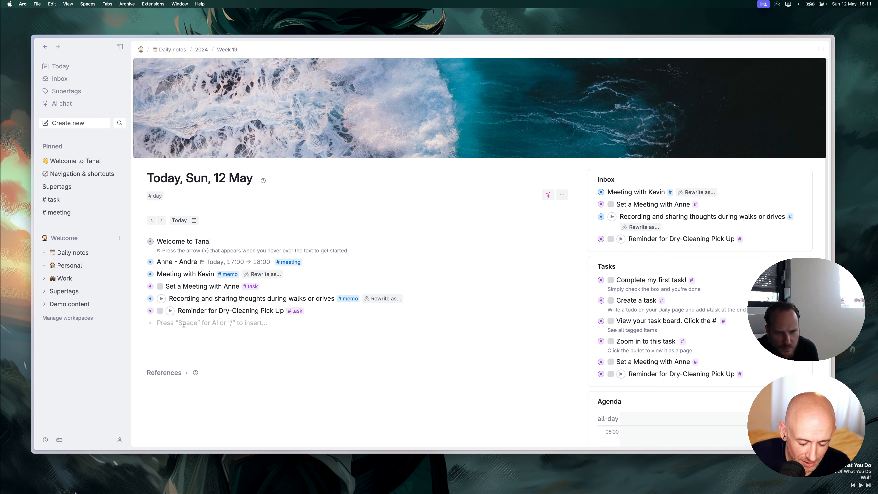
# Write a 'Hello' line mentioning the attendee's #person node, then open that person's page.
pyautogui.press('shift')
pyautogui.write('Hello @')
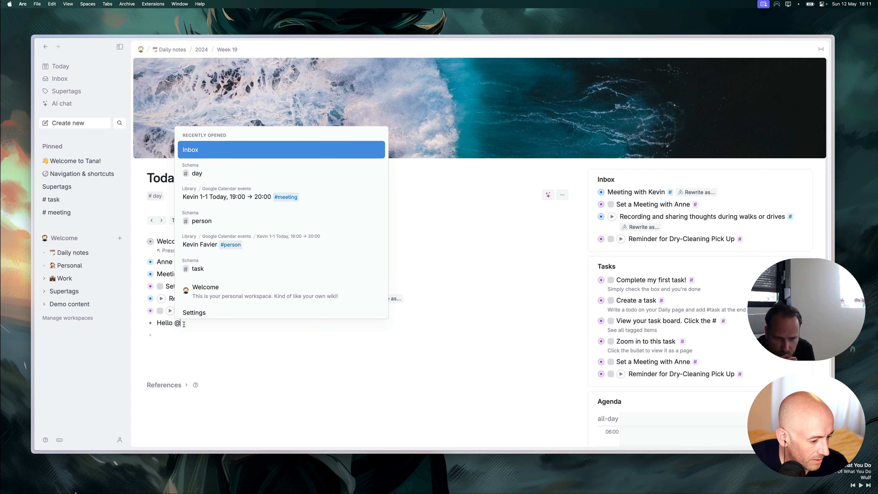
pyautogui.write('kevin')
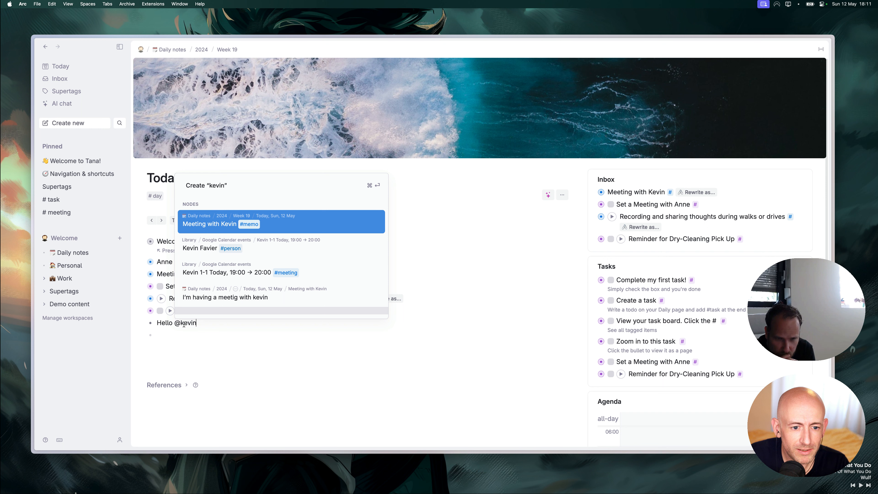
pyautogui.press('Down')
pyautogui.press('Return')
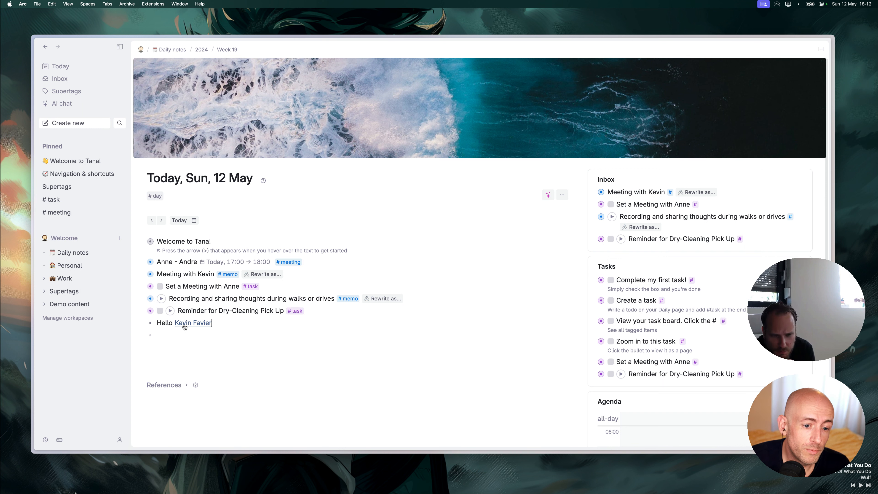
pyautogui.click(201, 323)
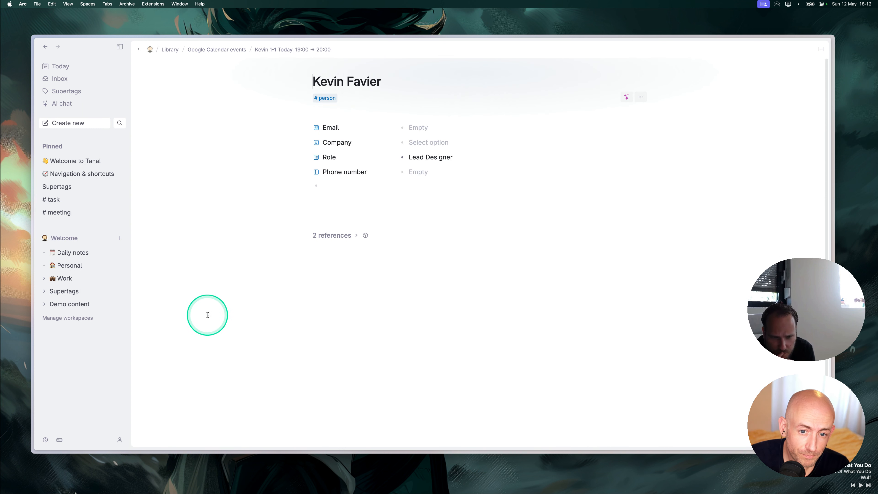
# Check the person's 2 references, then open the 19:00 1-1 meeting from today's agenda.
pyautogui.click(356, 235)
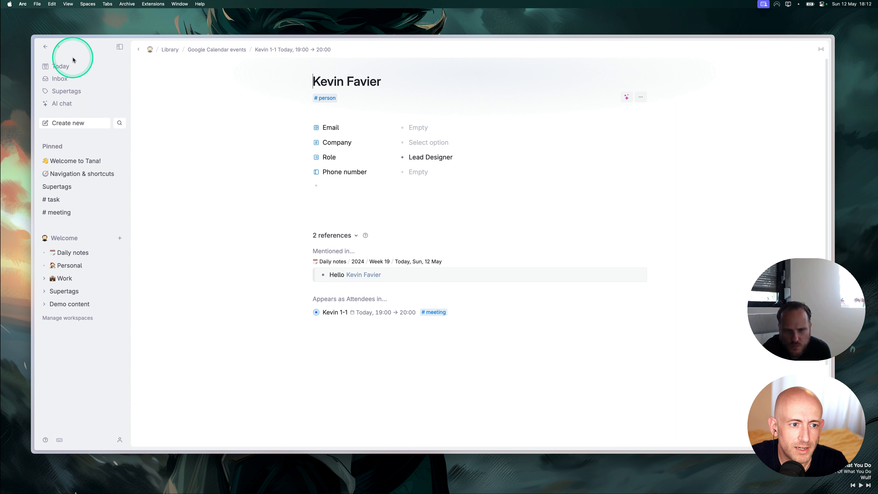
pyautogui.click(60, 66)
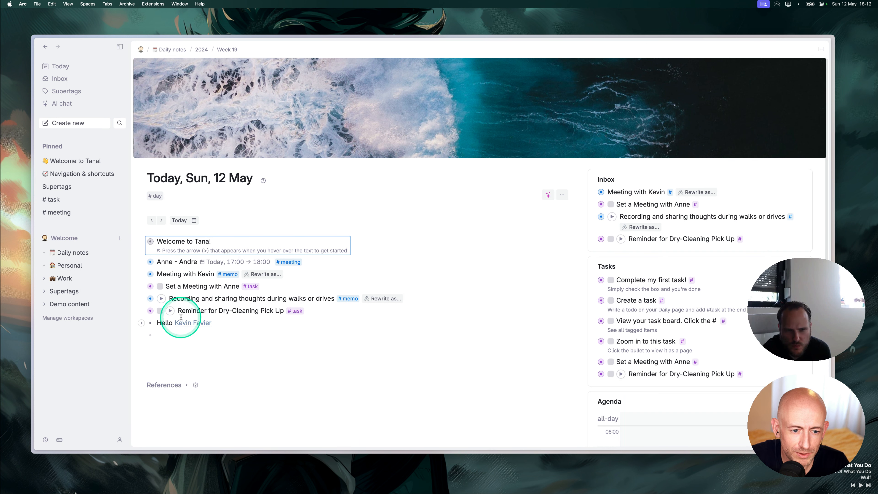
pyautogui.scroll(-5, 631, 350)
pyautogui.scroll(-10, 631, 350)
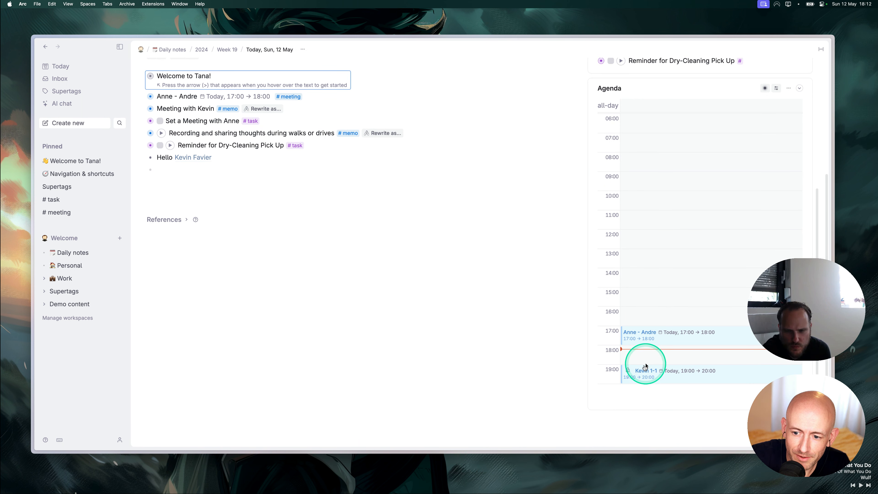
pyautogui.click(638, 369)
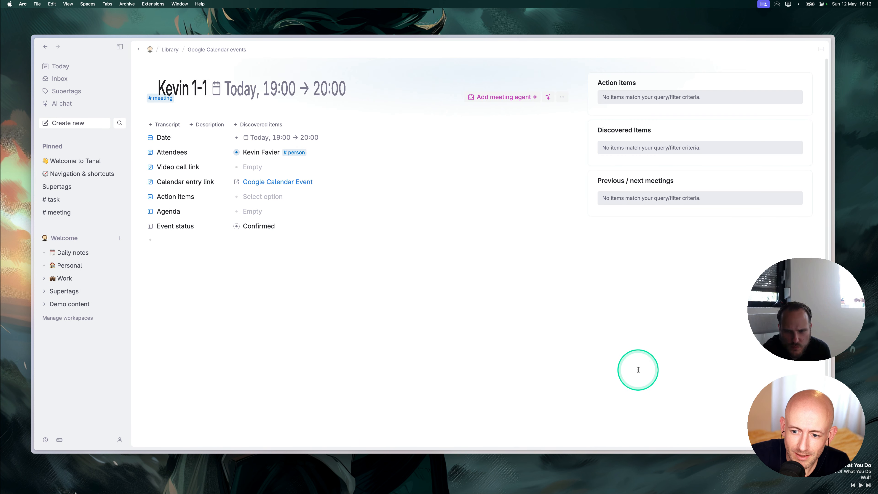
# Start live transcription ('liv') under the meeting fields, allow the microphone, then stop recording.
pyautogui.click(173, 245)
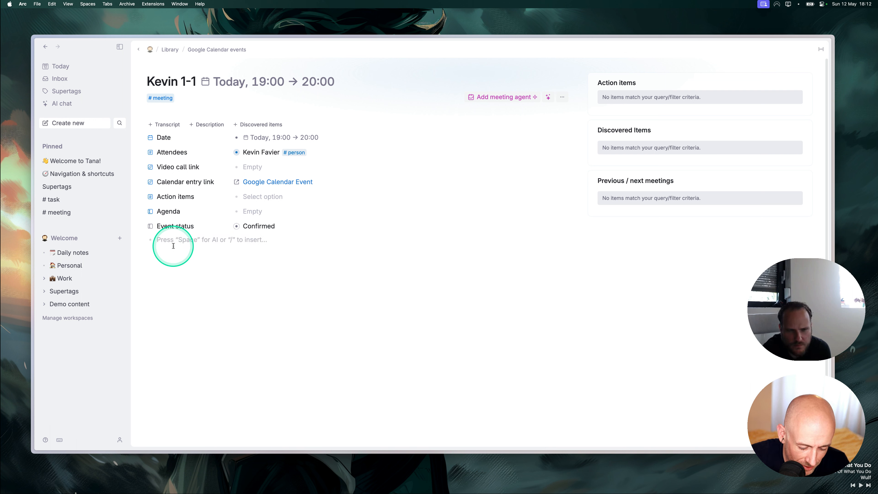
pyautogui.press('super+k')
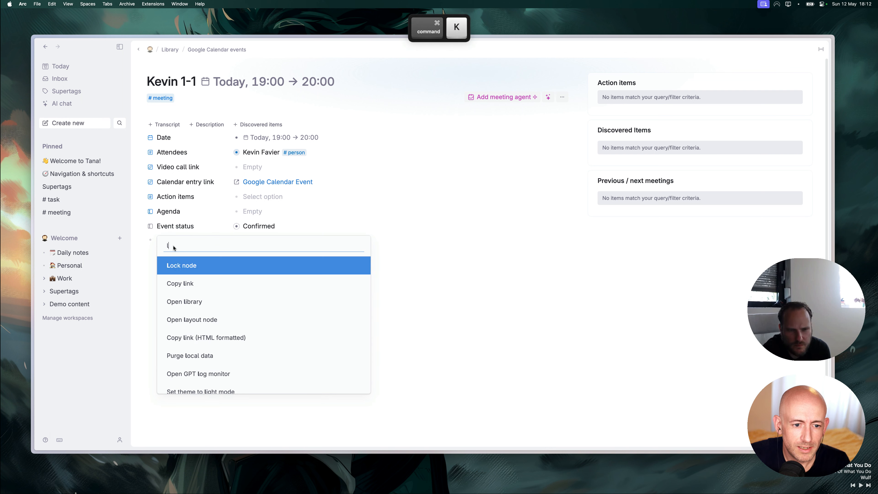
pyautogui.write('liv')
pyautogui.press('Return')
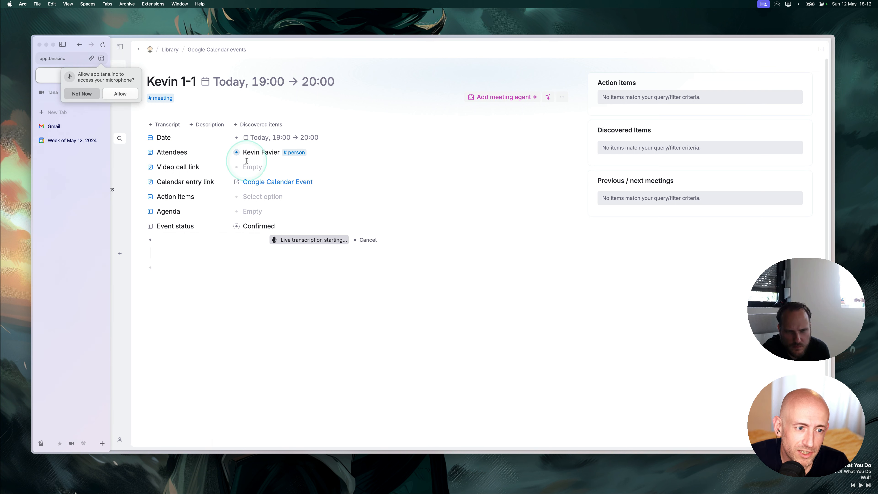
pyautogui.click(122, 92)
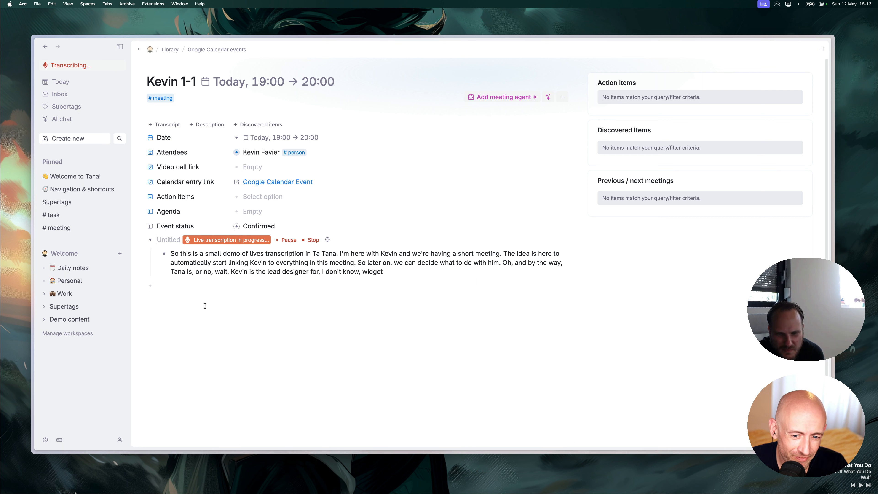
pyautogui.click(313, 239)
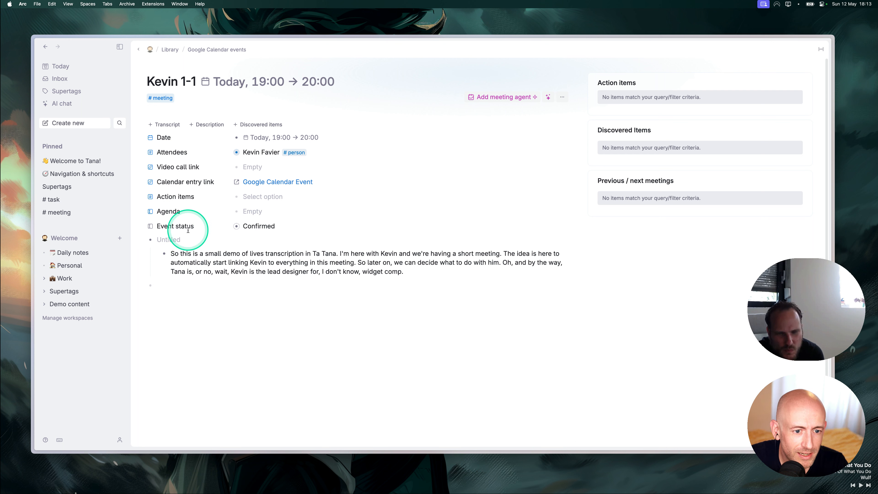
# Search the transcript's command menu for 'proc', then dismiss it unused.
pyautogui.rightClick(218, 264)
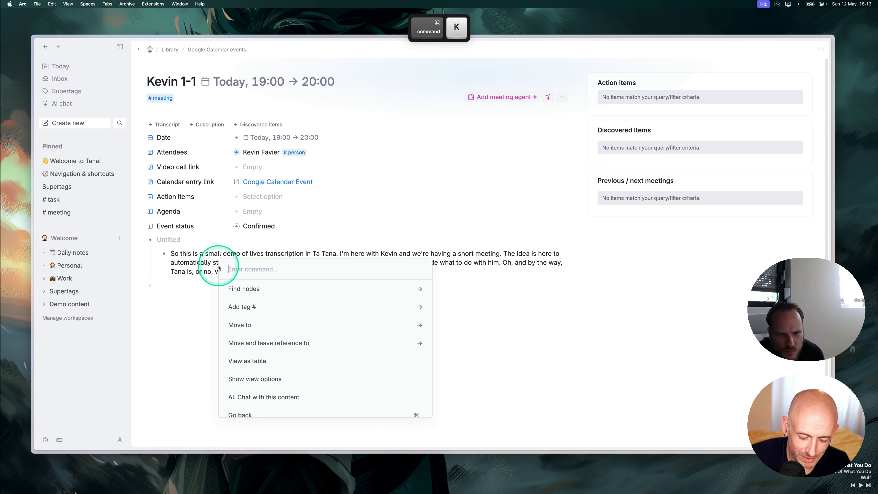
pyautogui.write('pro')
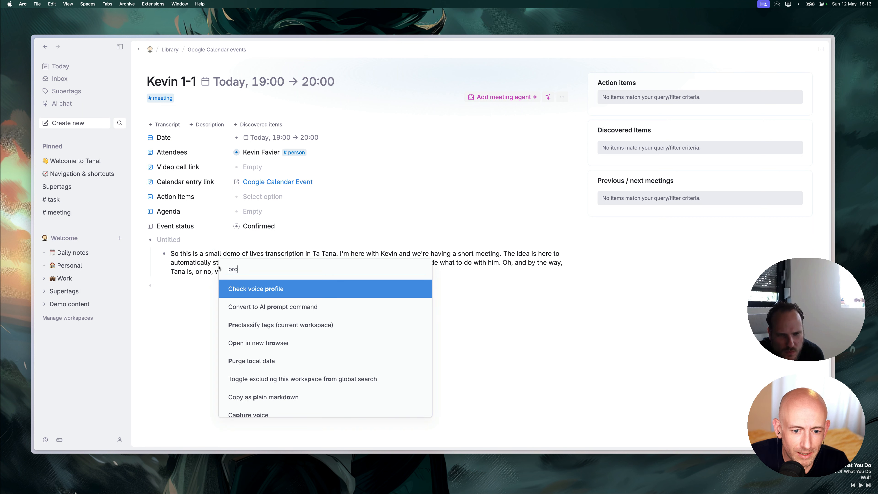
pyautogui.write('c')
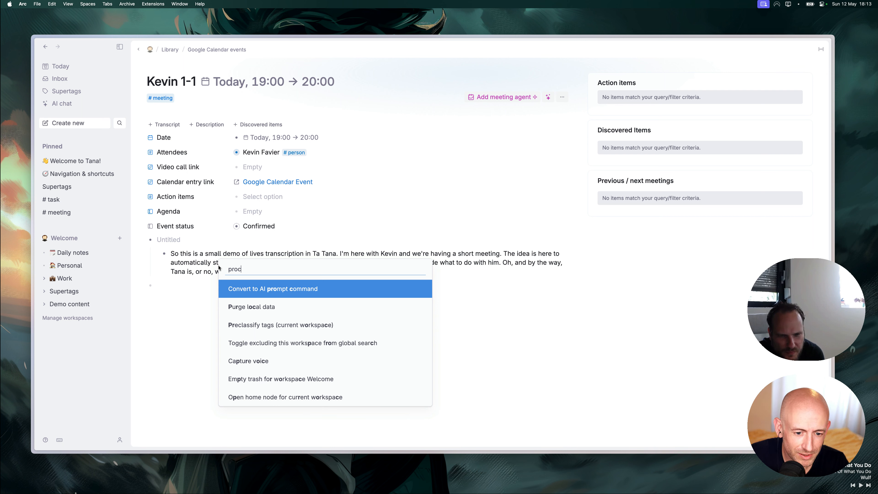
pyautogui.press('Down')
pyautogui.press('Down')
pyautogui.press('Down')
pyautogui.press('Down')
pyautogui.press('Down')
pyautogui.press('Down')
pyautogui.press('Down')
pyautogui.press('Down')
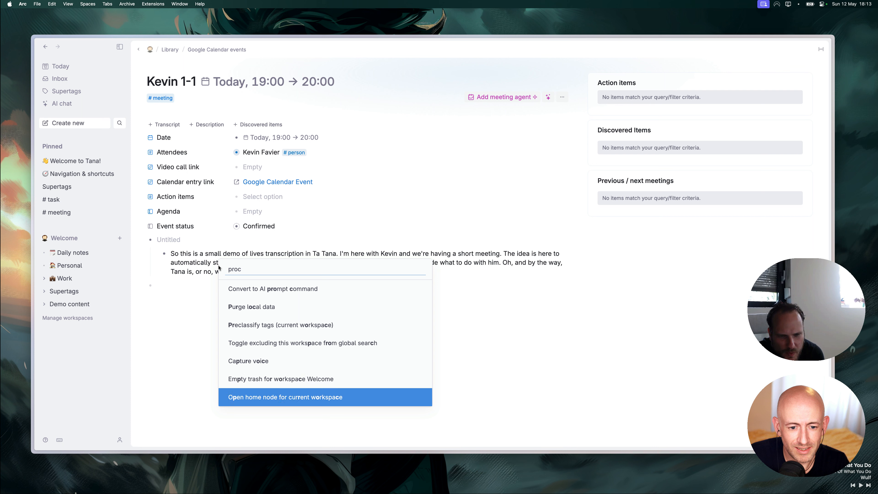
pyautogui.press('BackSpace')
pyautogui.press('BackSpace')
pyautogui.press('BackSpace')
pyautogui.press('BackSpace')
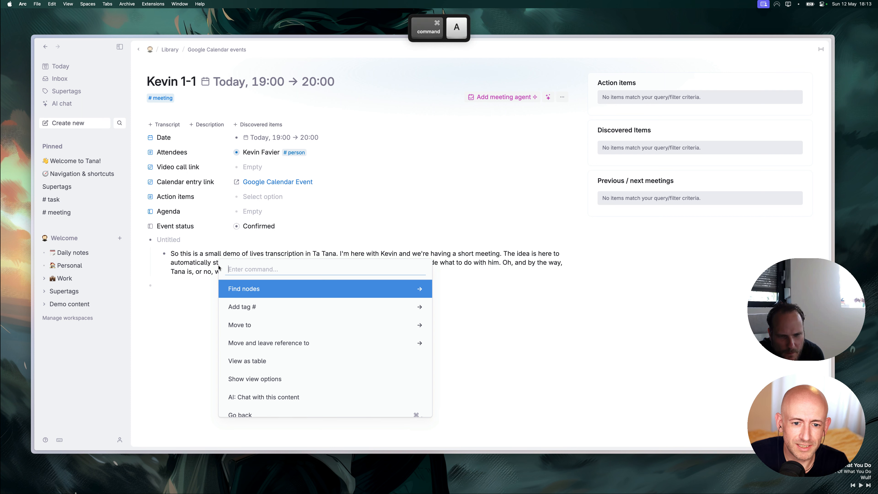
pyautogui.press('Escape')
# Link the attendee's name and 'lead designer' in the transcript to their existing nodes.
pyautogui.click(190, 262)
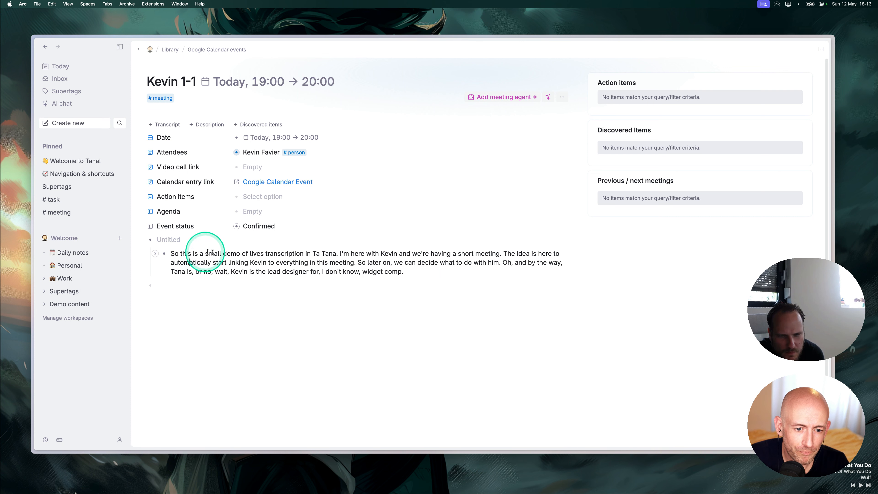
pyautogui.doubleClick(388, 253)
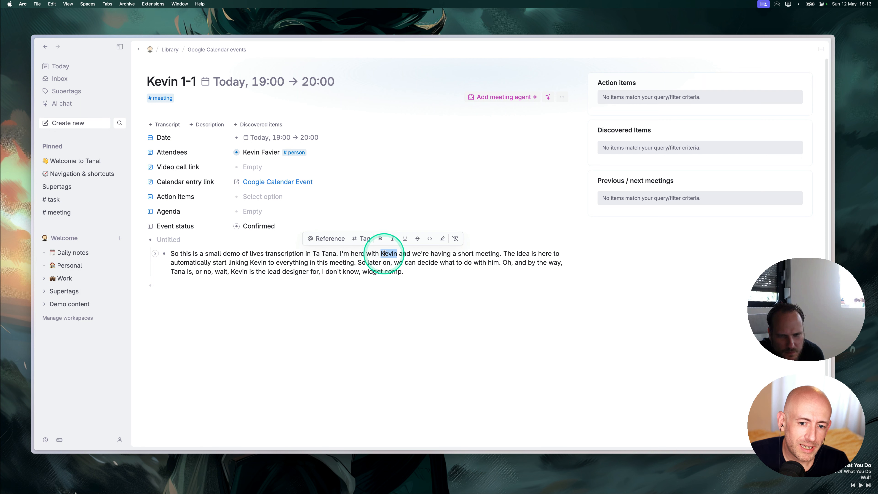
pyautogui.click(339, 239)
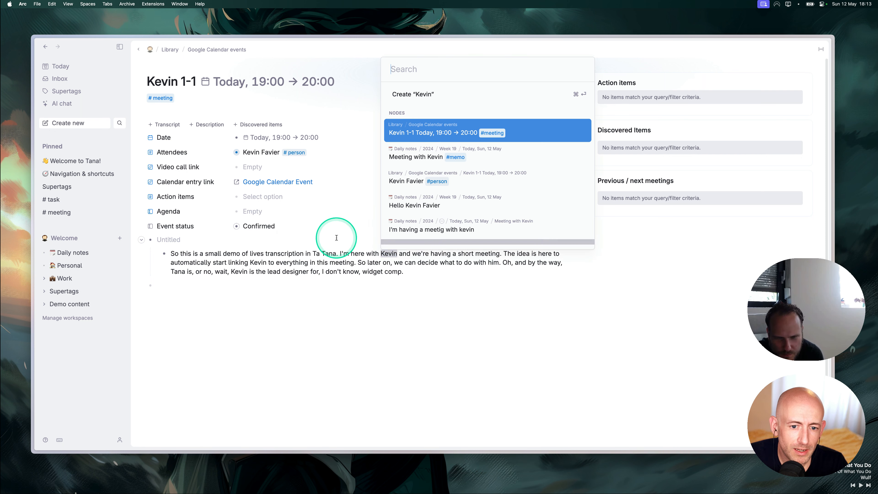
pyautogui.click(405, 182)
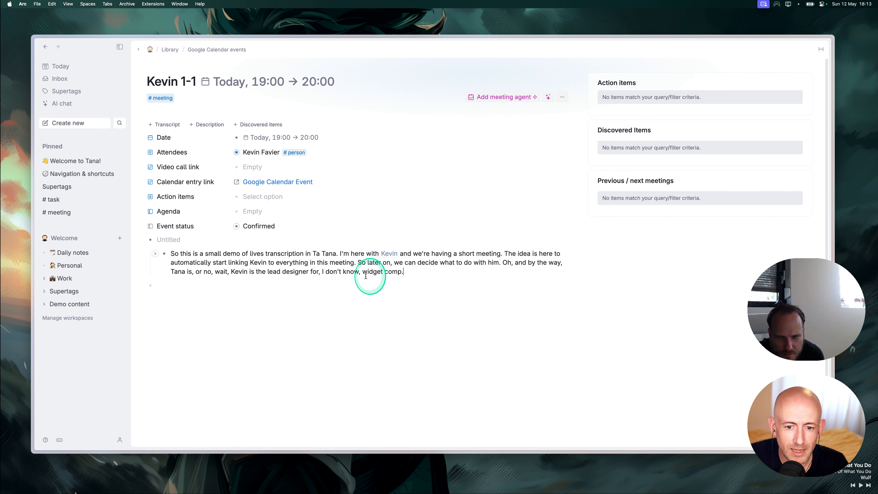
pyautogui.moveTo(268, 272); pyautogui.dragTo(308, 270)
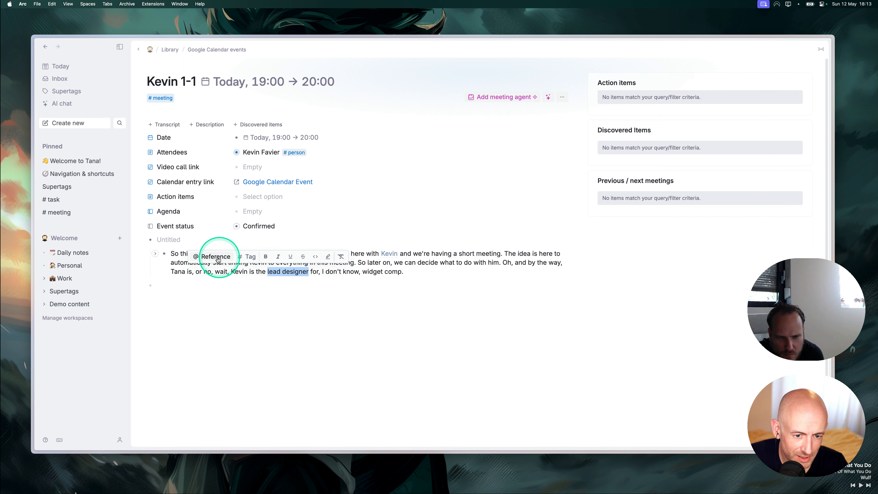
pyautogui.click(211, 259)
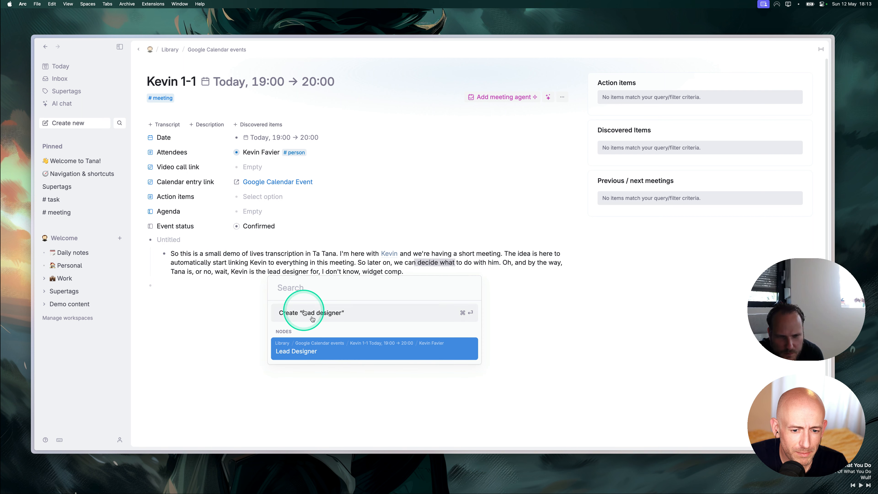
pyautogui.click(295, 351)
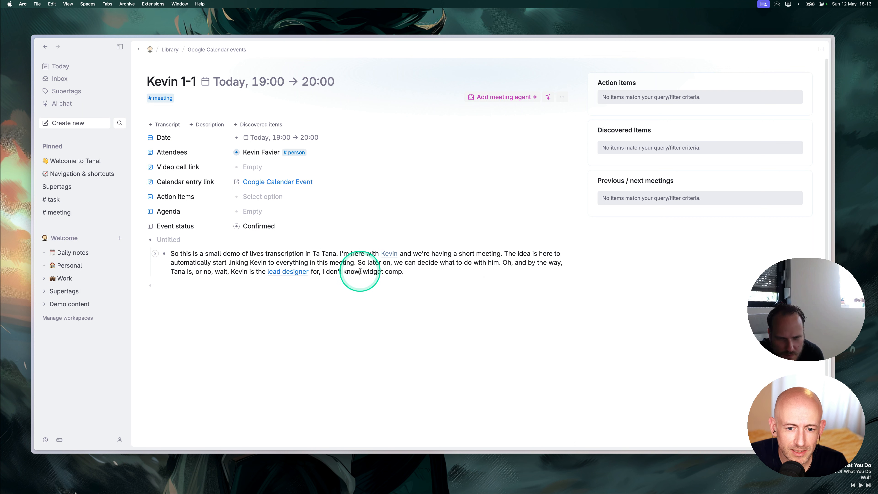
# Turn 'widget comp' and 'Tana' in the transcript into supertagged nodes.
pyautogui.moveTo(363, 271); pyautogui.dragTo(401, 270)
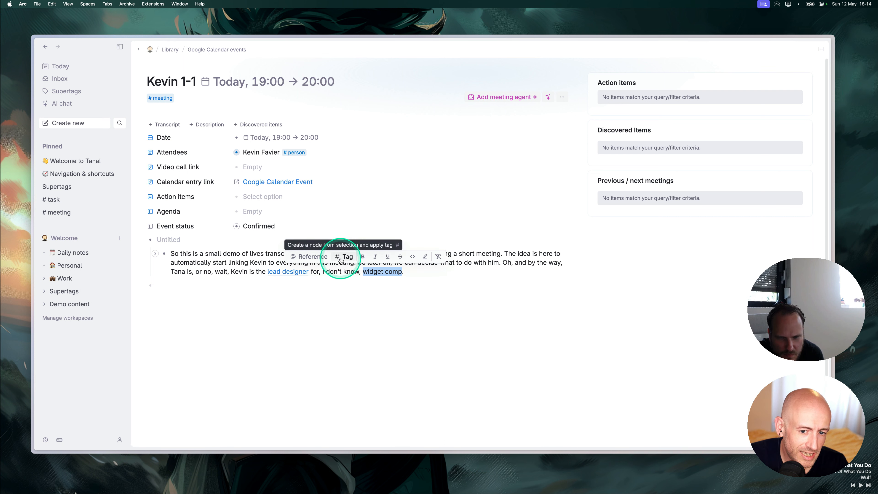
pyautogui.click(341, 259)
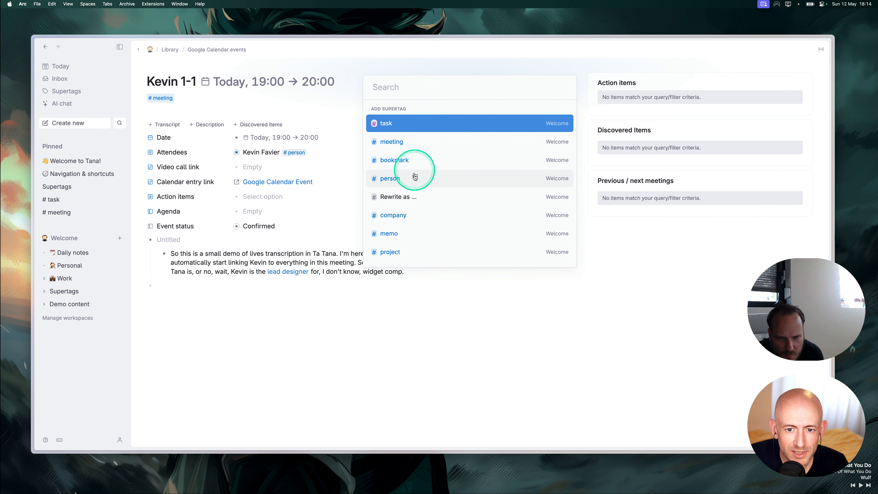
pyautogui.click(404, 219)
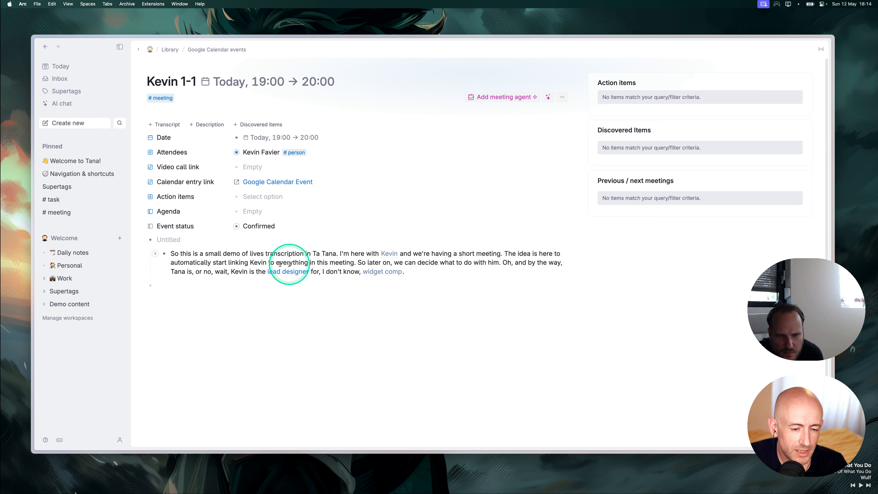
pyautogui.moveTo(189, 269); pyautogui.dragTo(169, 273)
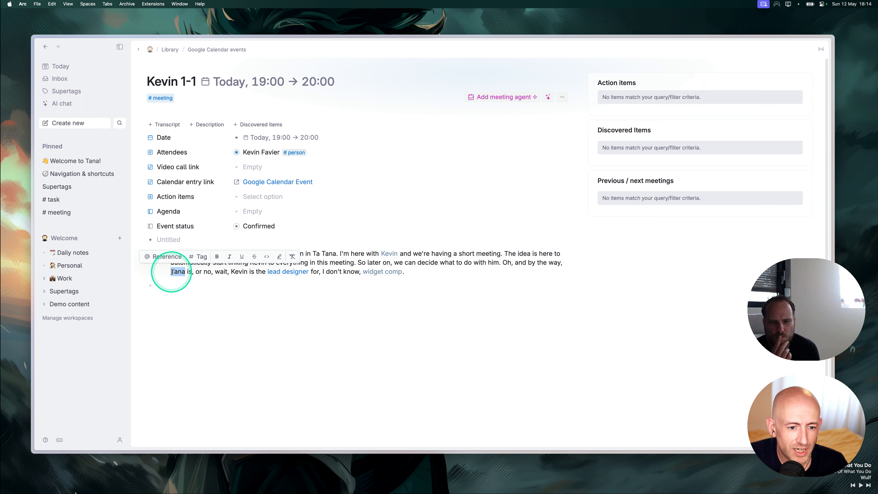
pyautogui.click(200, 260)
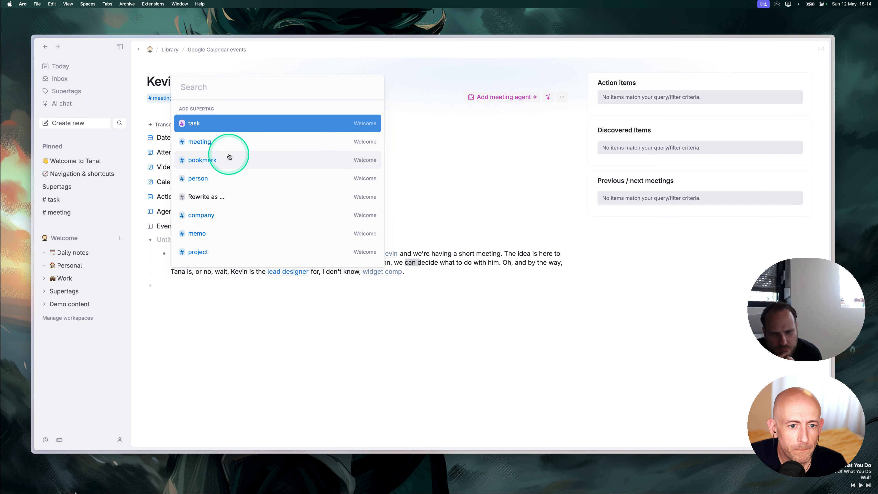
pyautogui.click(218, 210)
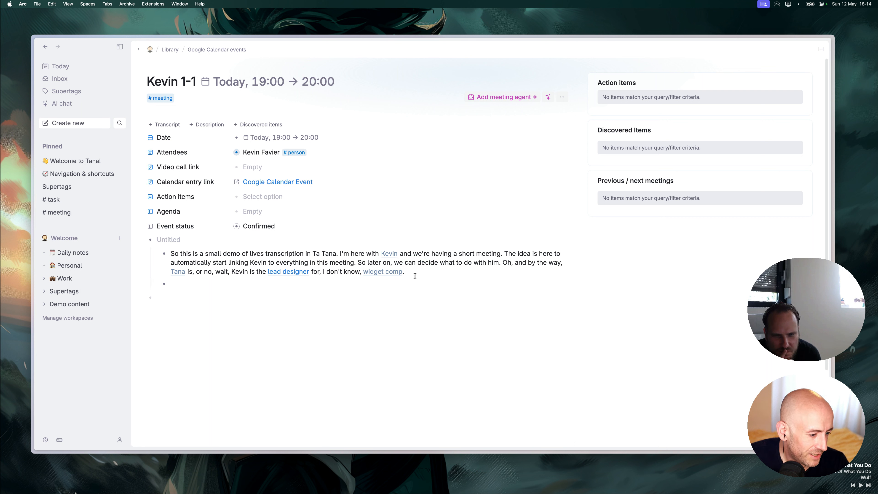
pyautogui.press('space')
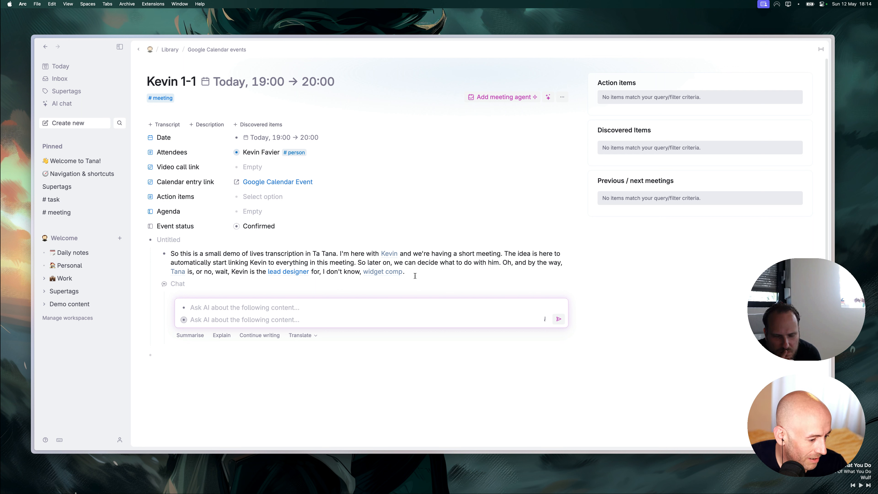
pyautogui.write('Who ')
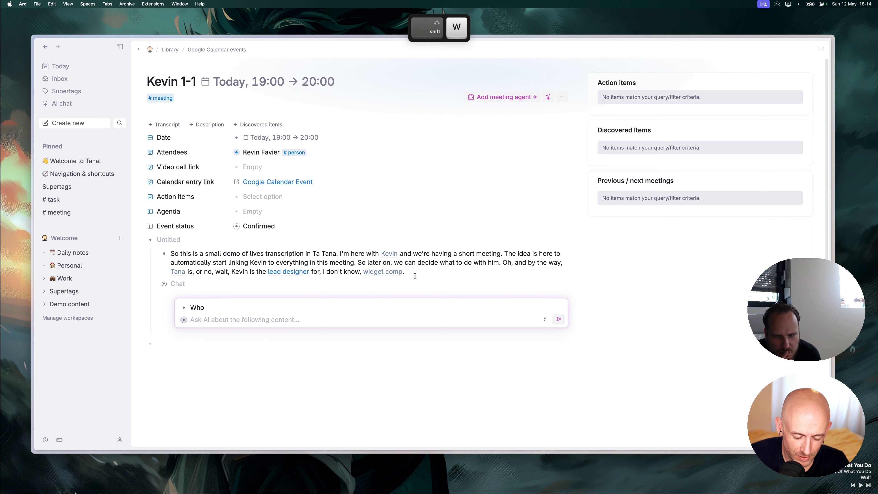
pyautogui.write('is Kevin?')
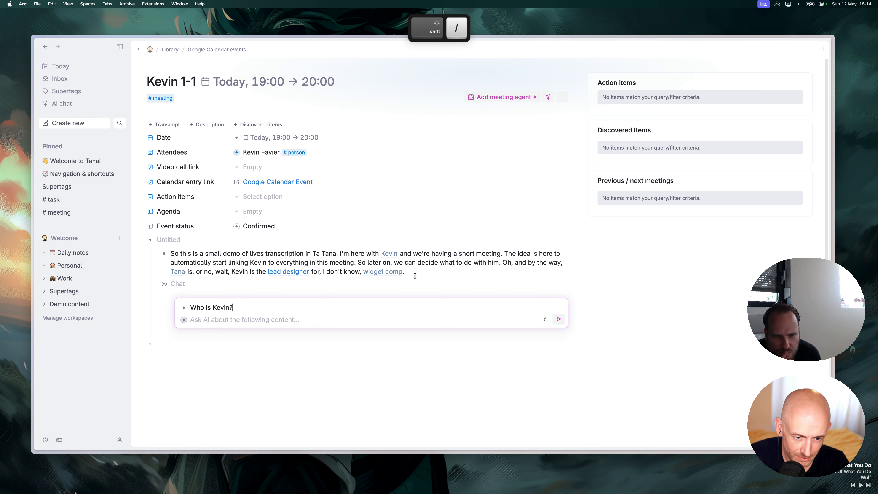
pyautogui.press('Return')
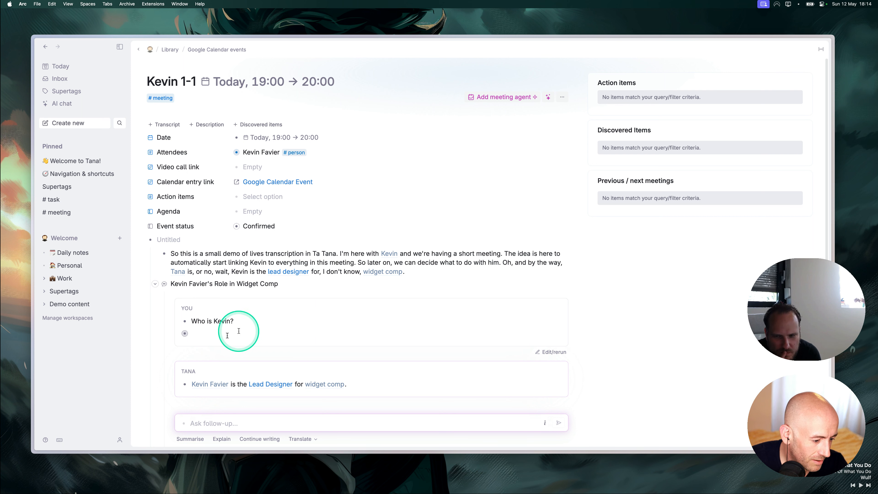
pyautogui.click(181, 284)
pyautogui.press('shift+super+BackSpace')
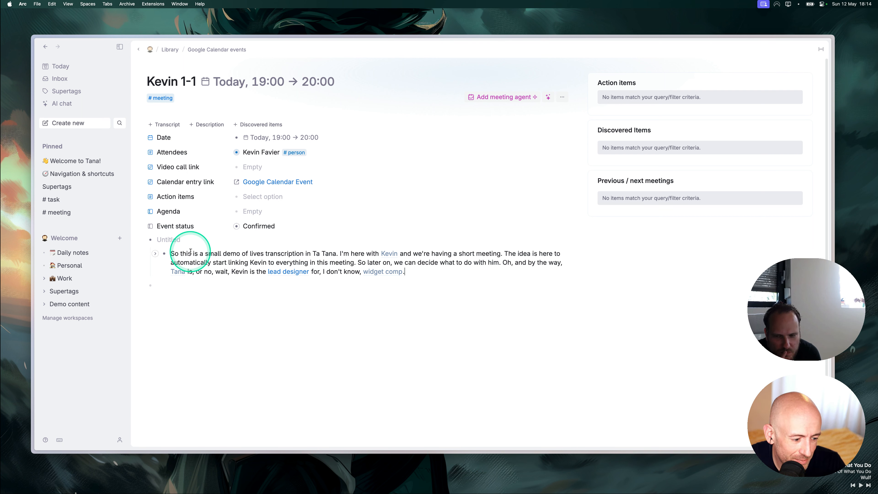
# Ask AI chat who the mentioned #person is, get 'Lead Designer', then return to today's page.
pyautogui.click(68, 105)
pyautogui.write('W')
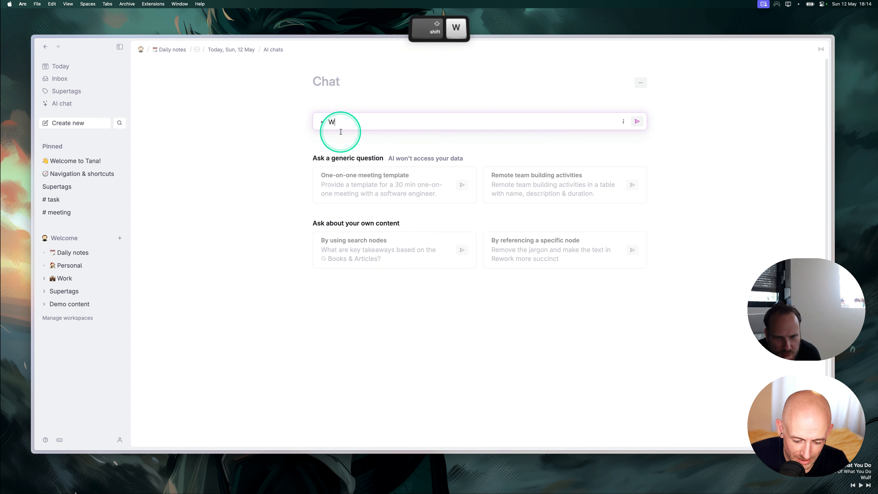
pyautogui.write('ho is @ke')
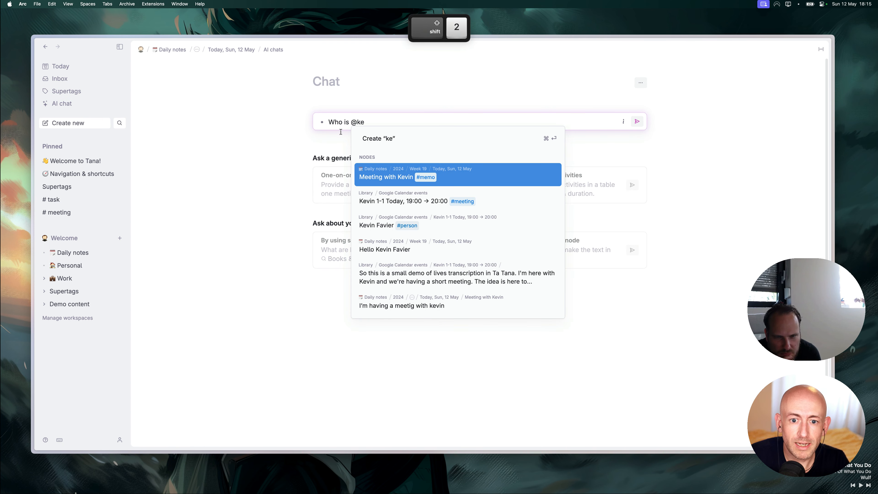
pyautogui.press('Down')
pyautogui.press('Down')
pyautogui.press('Return')
pyautogui.write('?')
pyautogui.press('Return')
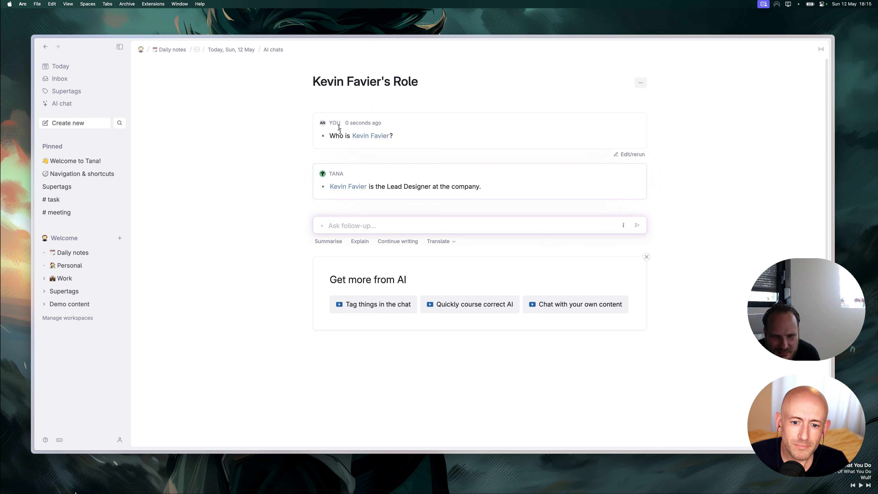
pyautogui.click(647, 256)
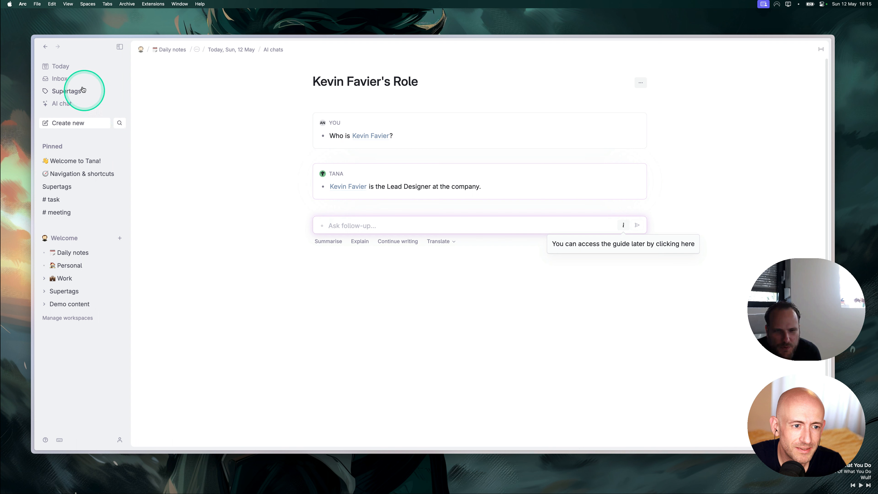
pyautogui.click(67, 69)
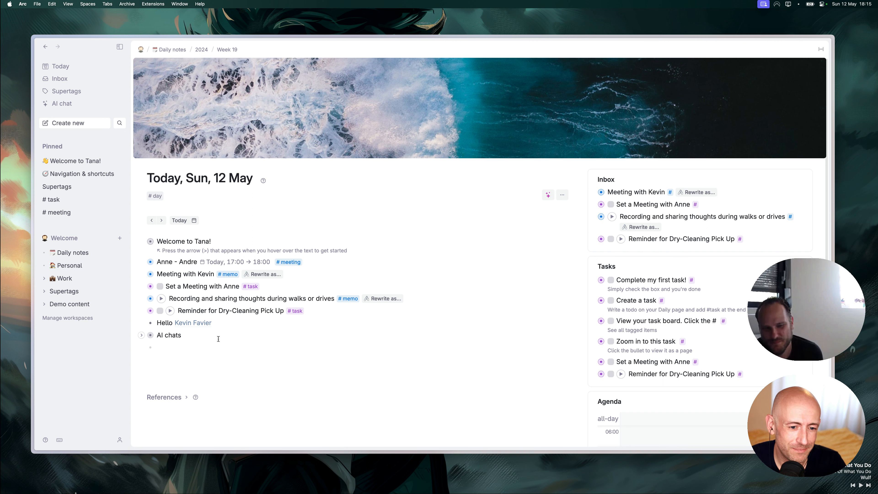
# Open the meeting memo, then open the 19:00 1-1 meeting from today's agenda.
pyautogui.click(150, 276)
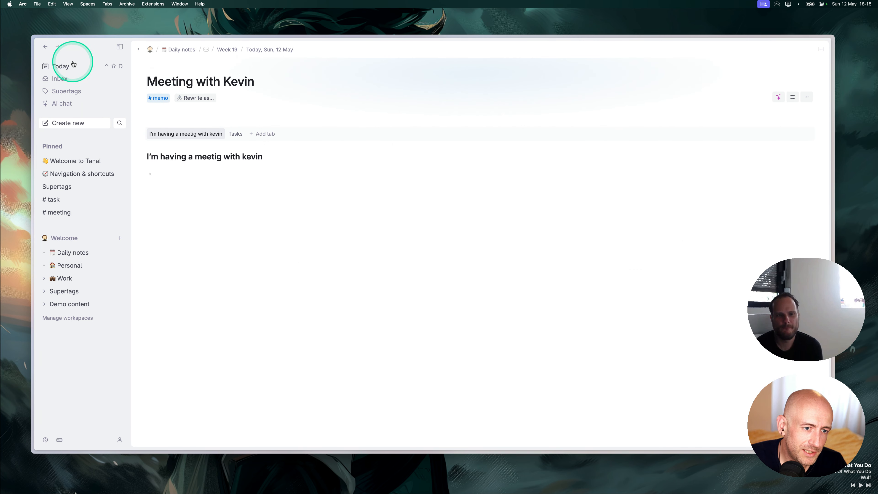
pyautogui.click(62, 66)
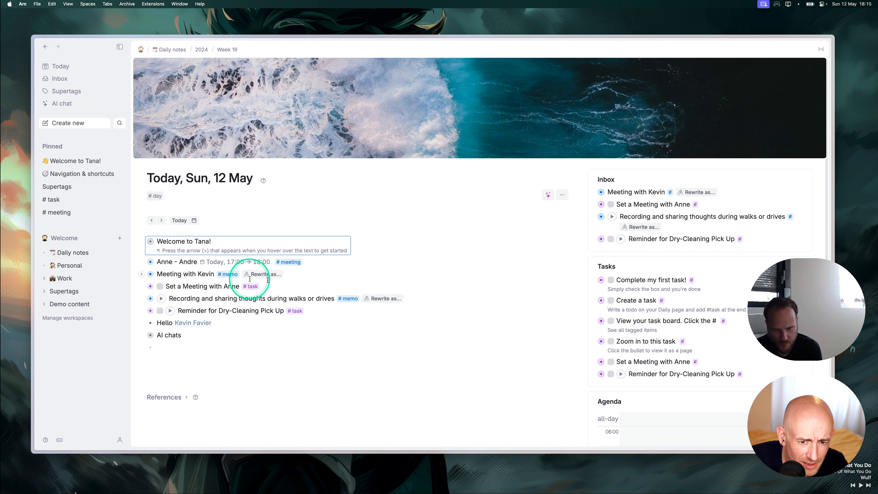
pyautogui.scroll(-5, 678, 376)
pyautogui.scroll(-5, 678, 376)
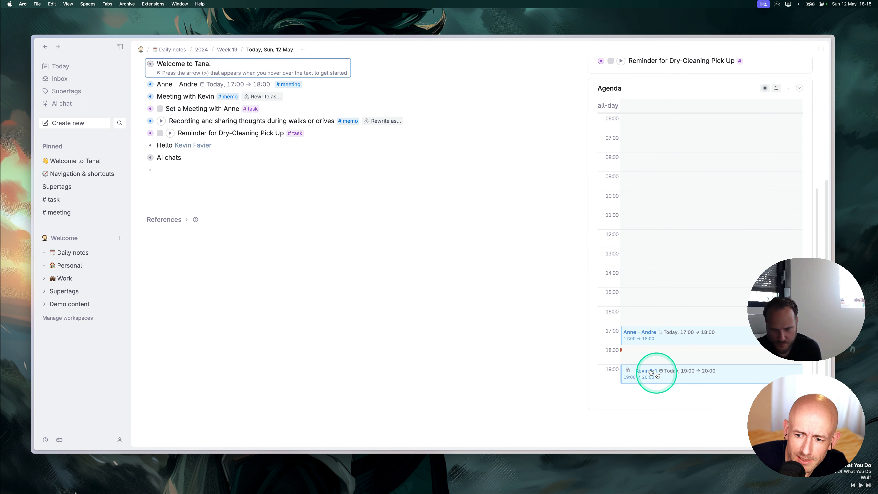
pyautogui.click(631, 372)
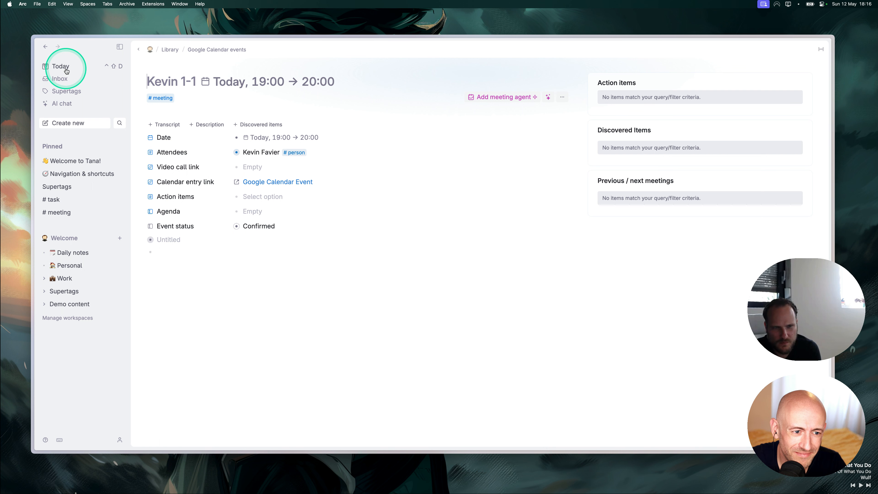
# Go back to the Sun, 12 May daily note, briefly opening the meeting memo along the way.
pyautogui.click(58, 67)
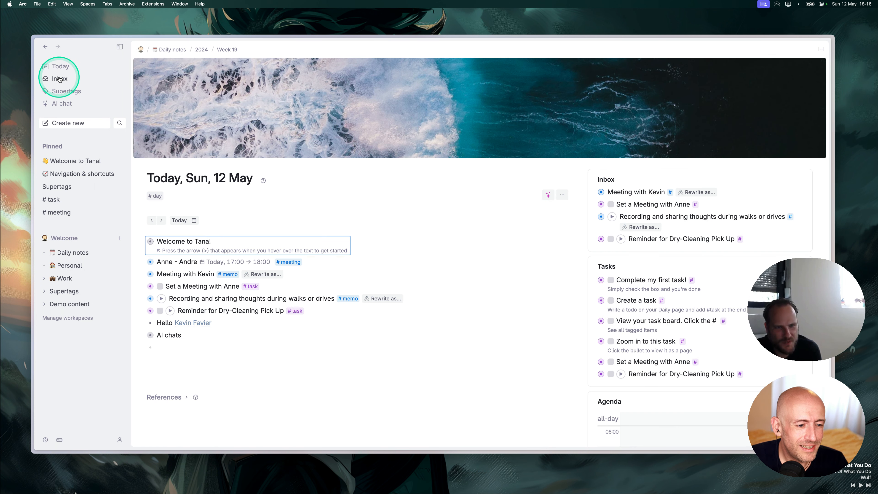
pyautogui.click(161, 322)
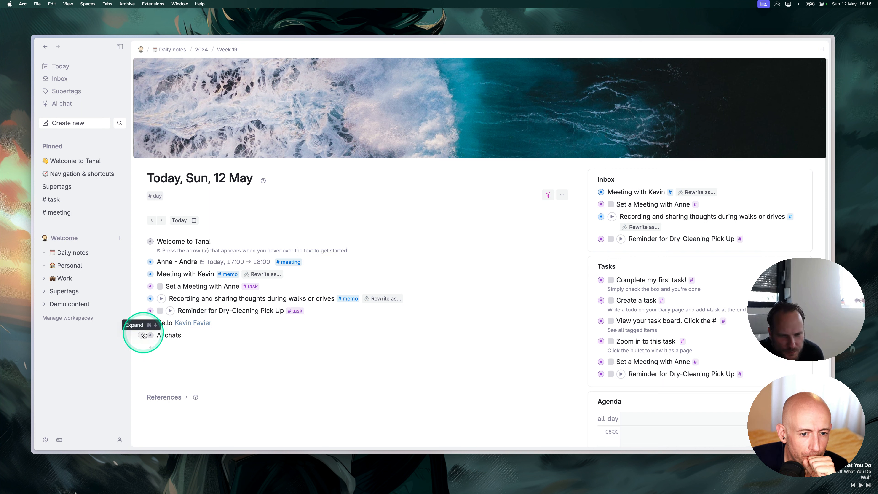
pyautogui.click(168, 341)
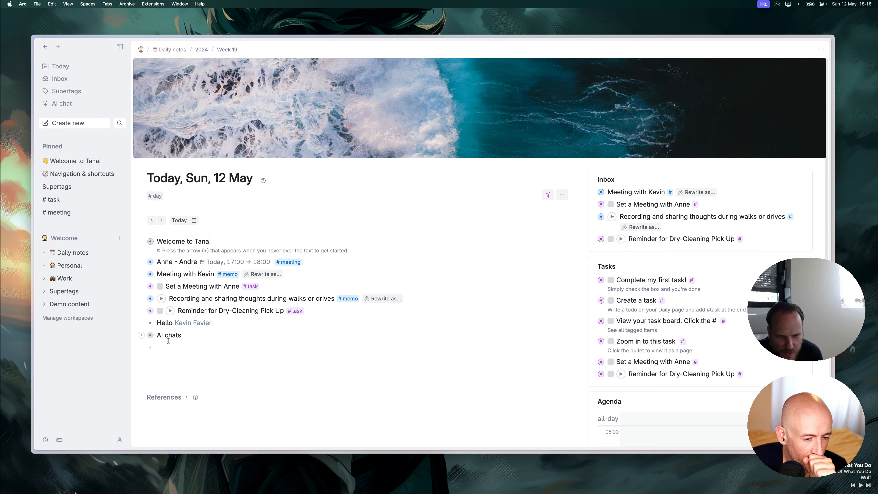
pyautogui.click(167, 342)
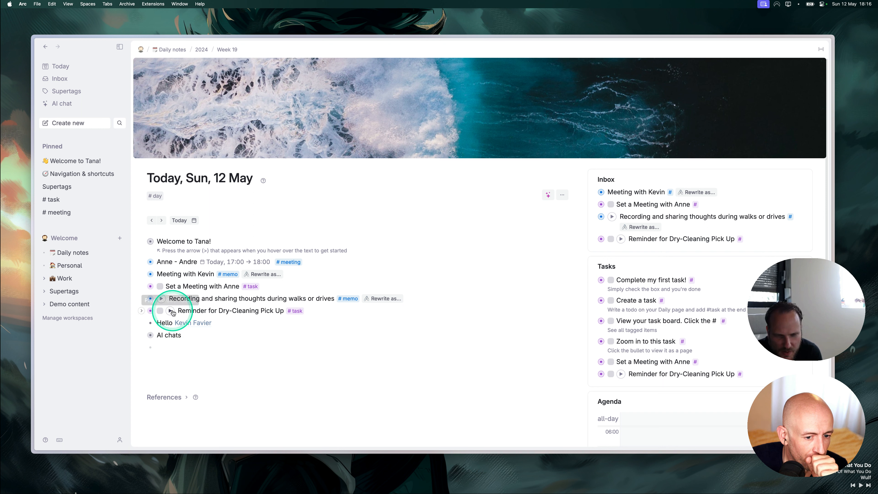
pyautogui.click(160, 322)
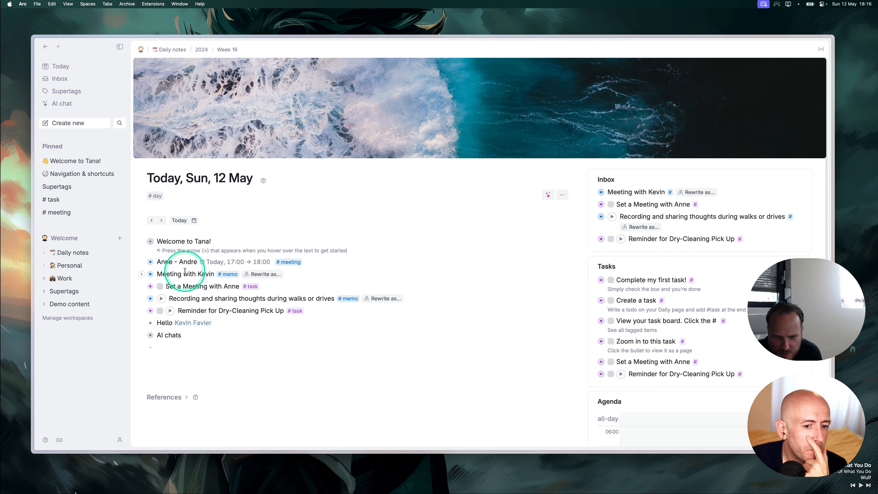
pyautogui.moveTo(151, 275)
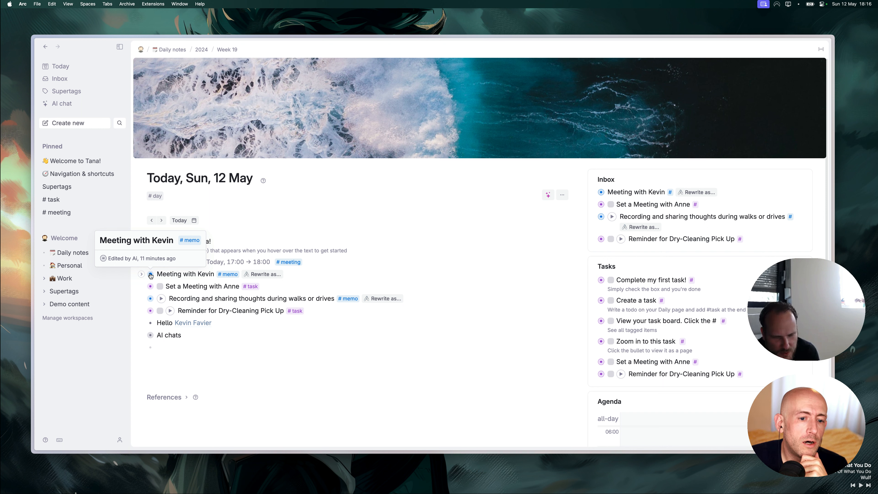
pyautogui.click(151, 275)
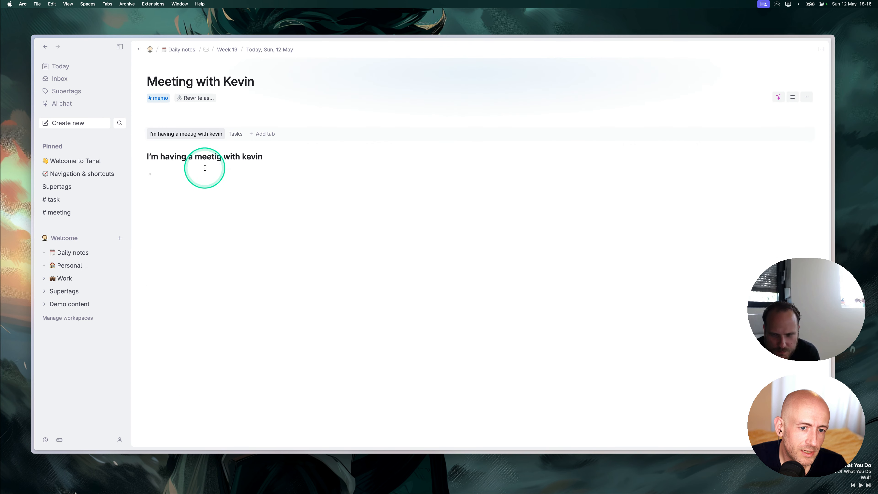
pyautogui.click(140, 51)
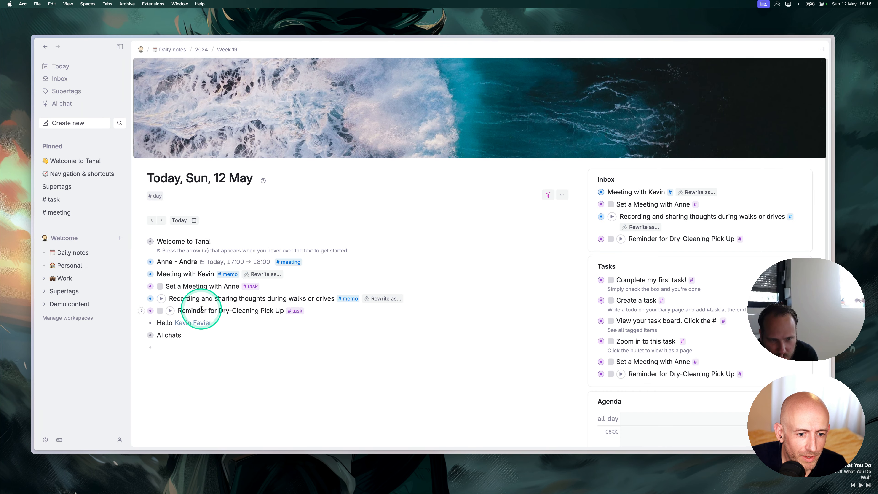
pyautogui.moveTo(151, 264)
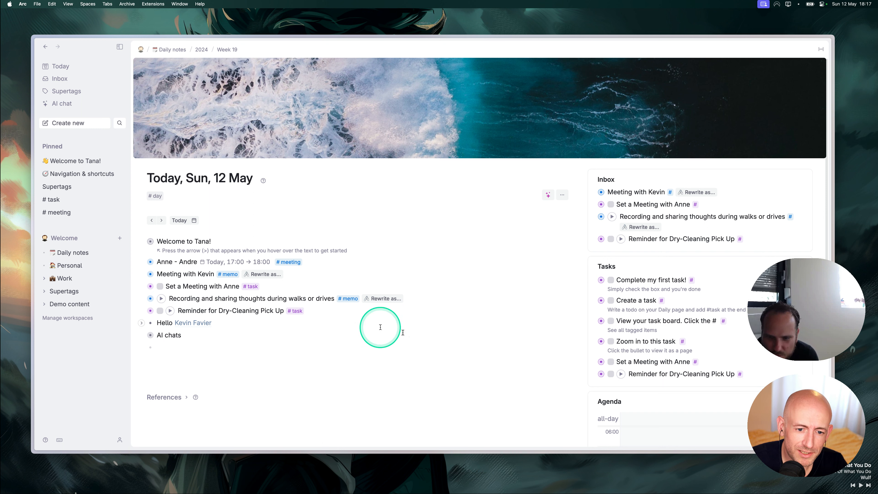
# Add a plain field named Assignee to the #task supertag's content template.
pyautogui.click(255, 288)
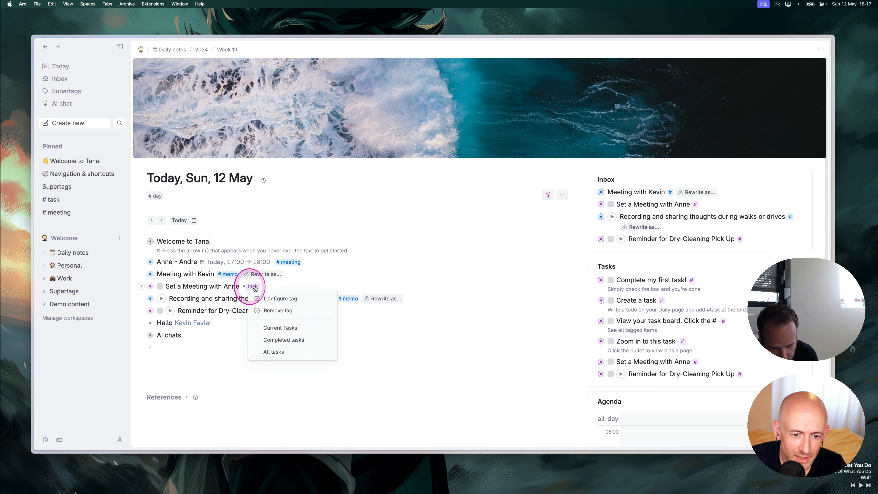
pyautogui.click(279, 300)
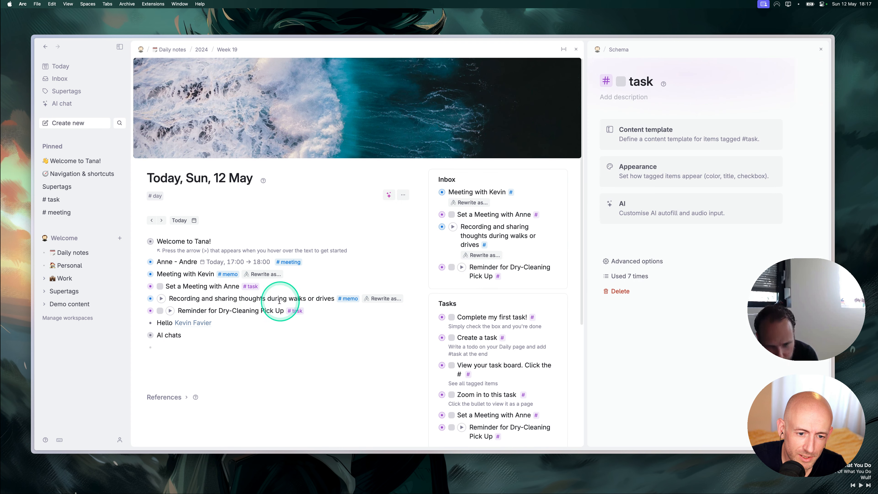
pyautogui.click(646, 136)
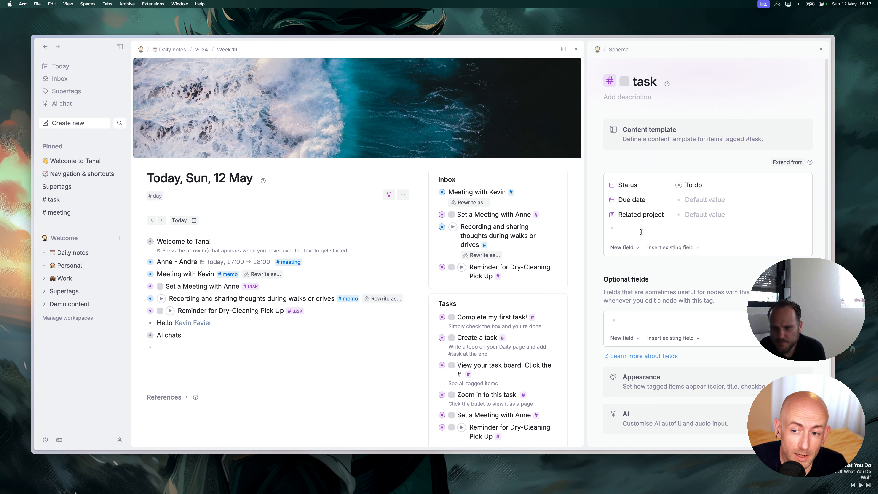
pyautogui.click(628, 228)
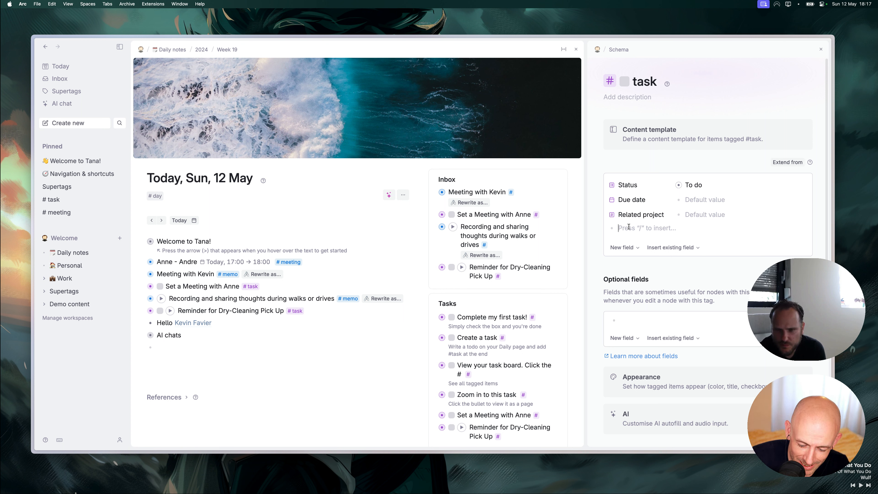
pyautogui.write('/')
pyautogui.hotkey('shift', 'a')
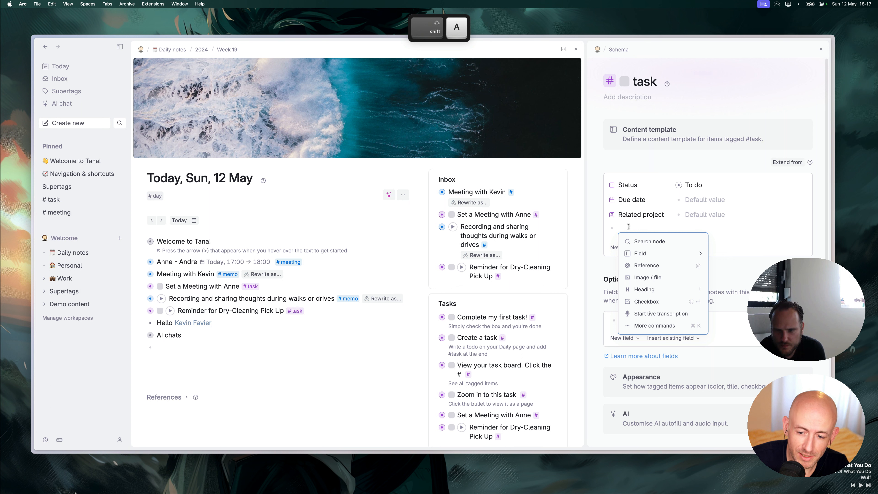
pyautogui.click(652, 255)
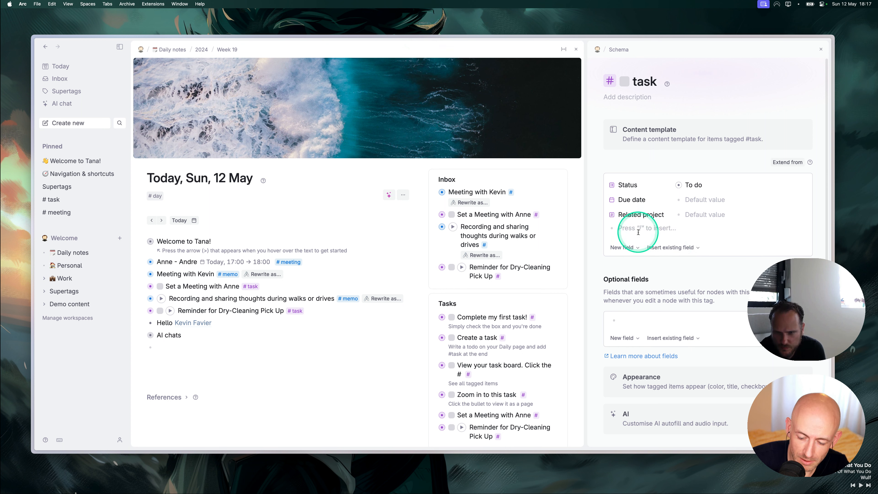
pyautogui.write('/')
pyautogui.moveTo(656, 253)
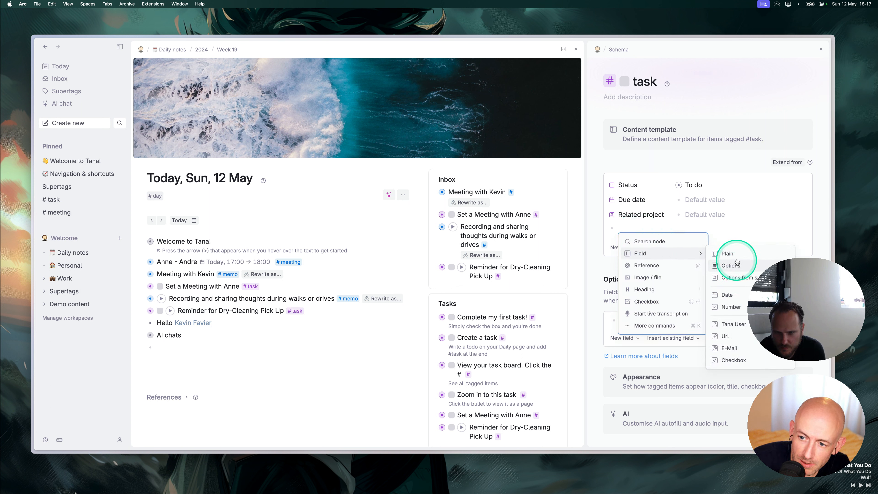
pyautogui.click(733, 252)
pyautogui.write('Assignee')
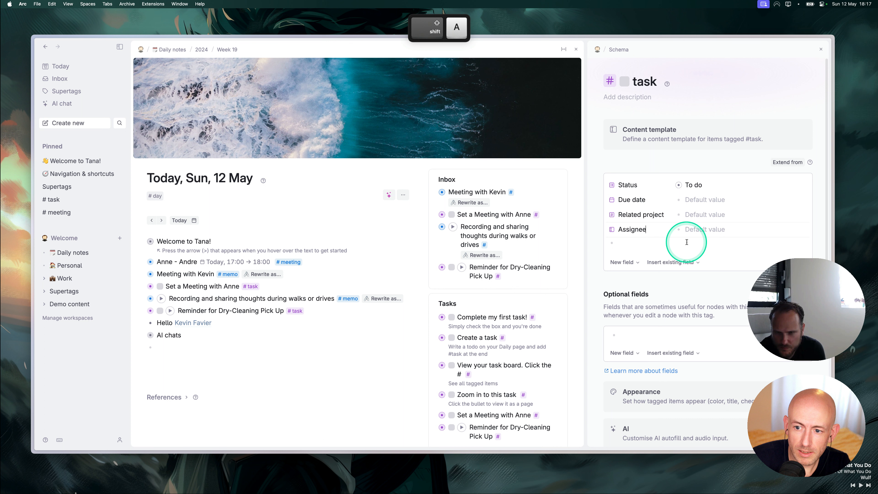
pyautogui.click(698, 230)
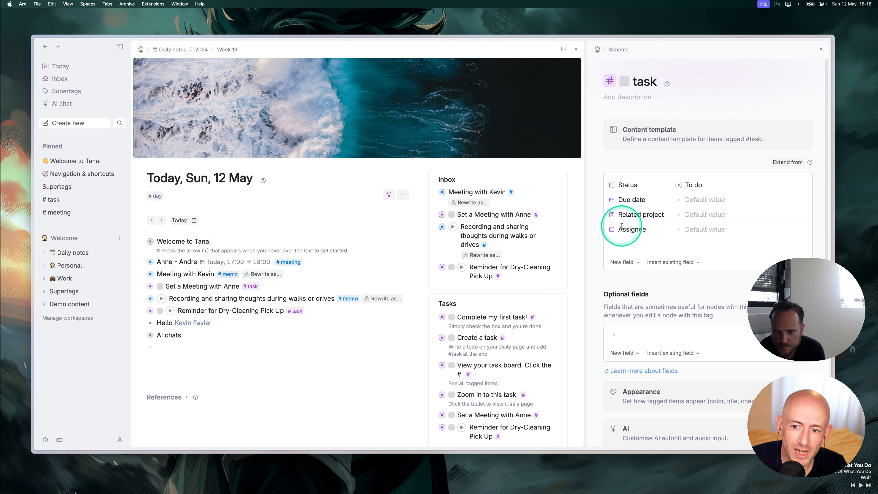
# Make the Assignee field take its options from the #person supertag.
pyautogui.click(611, 230)
pyautogui.moveTo(647, 237)
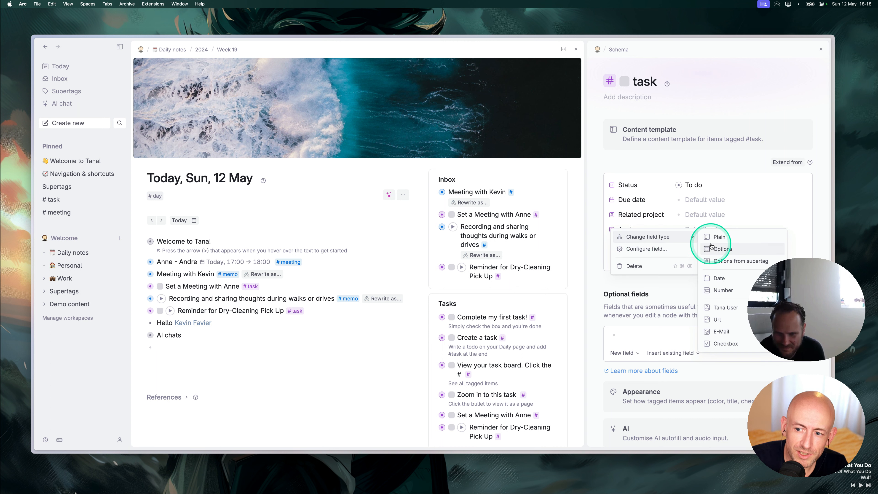
pyautogui.click(729, 263)
pyautogui.click(611, 228)
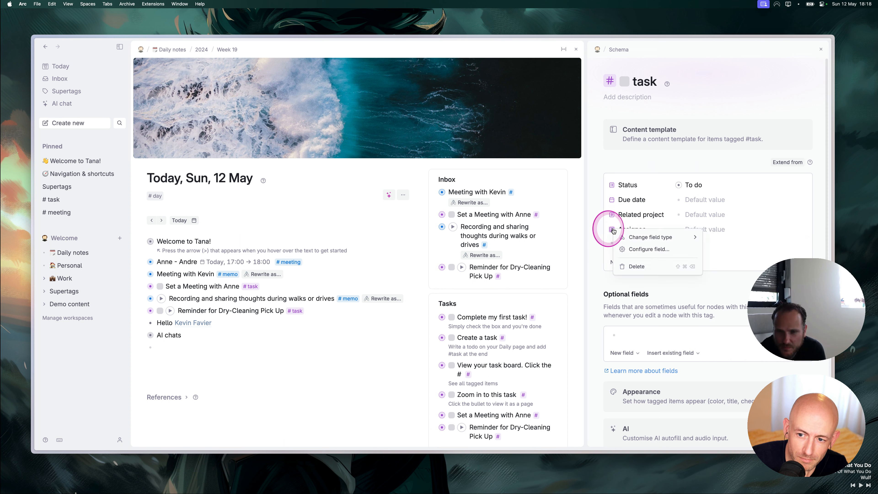
pyautogui.click(633, 249)
pyautogui.click(684, 141)
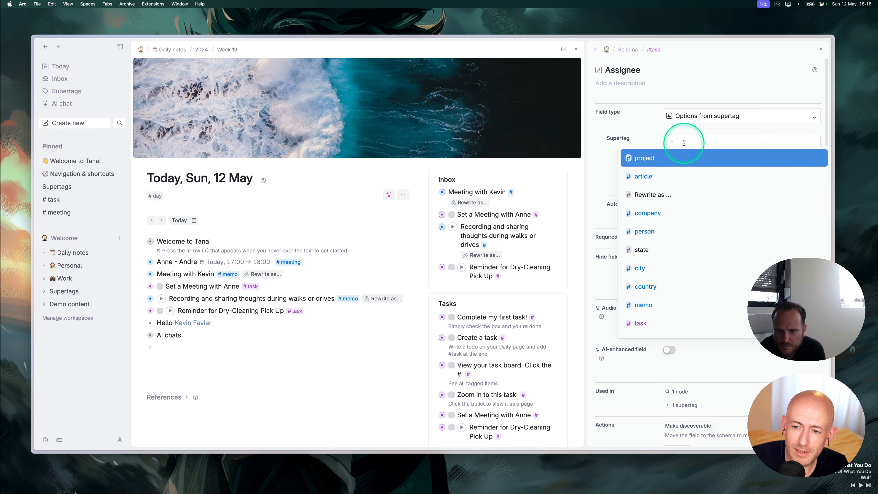
pyautogui.write('per')
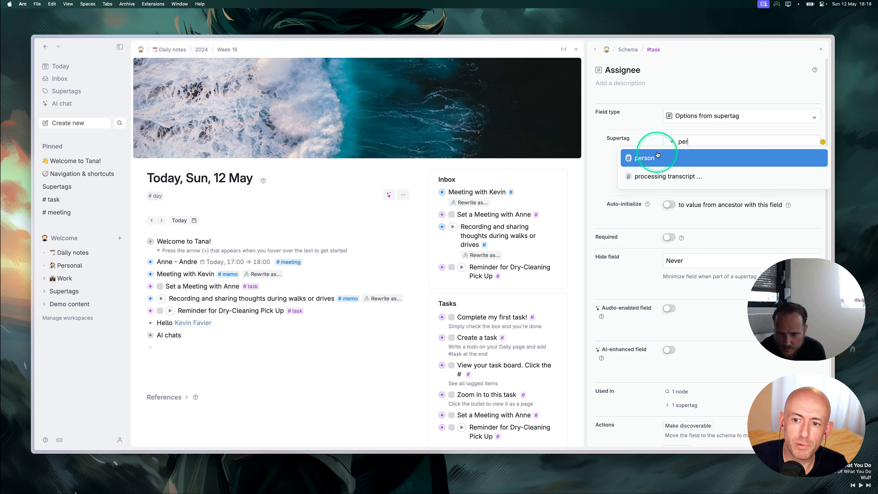
pyautogui.click(655, 158)
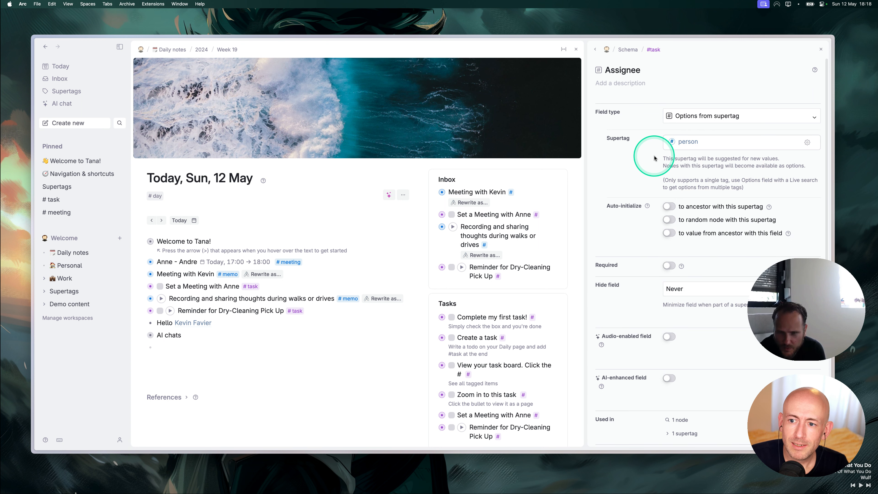
pyautogui.click(595, 49)
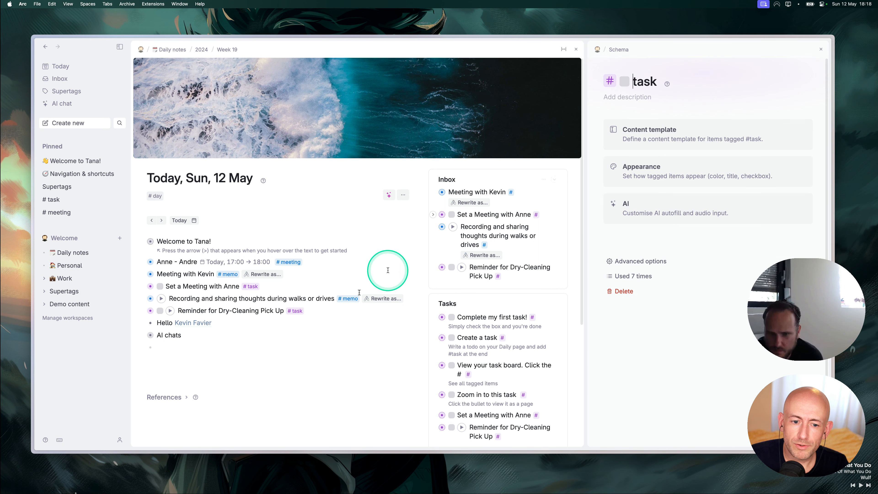
# Assign the 'Set a Meeting with Anne' task to the Lead Designer and open their person page.
pyautogui.click(142, 287)
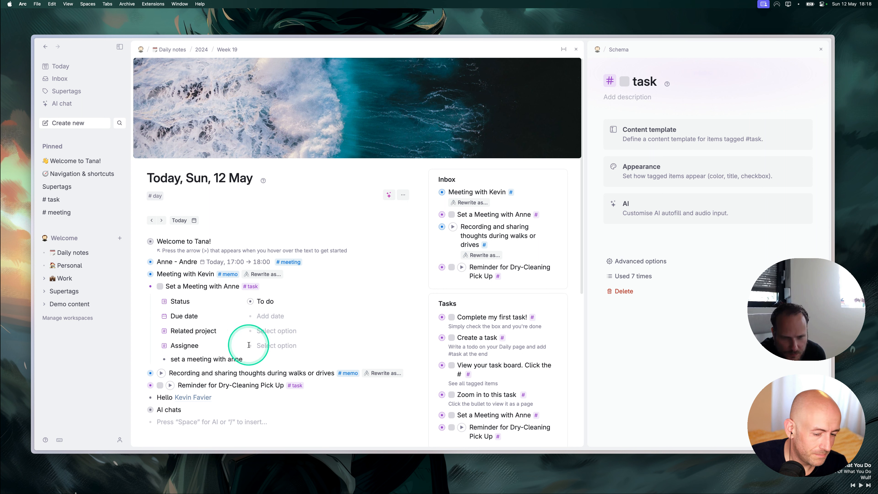
pyautogui.click(279, 346)
pyautogui.click(282, 419)
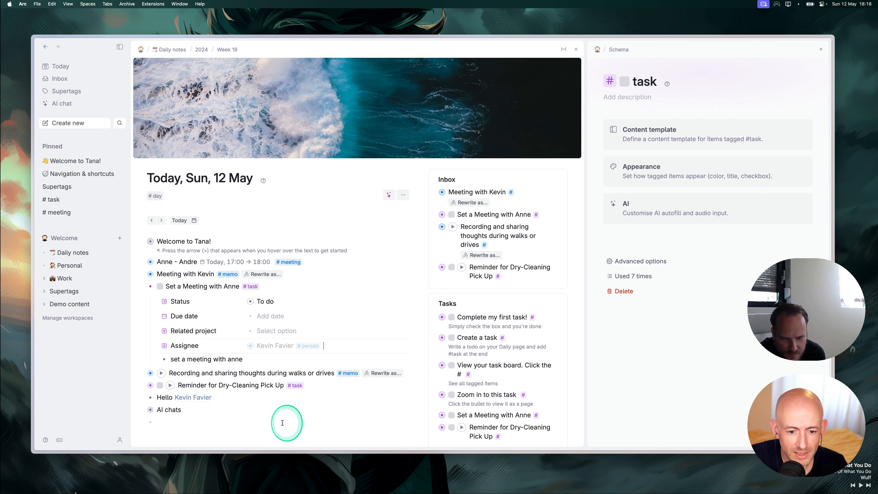
pyautogui.click(200, 408)
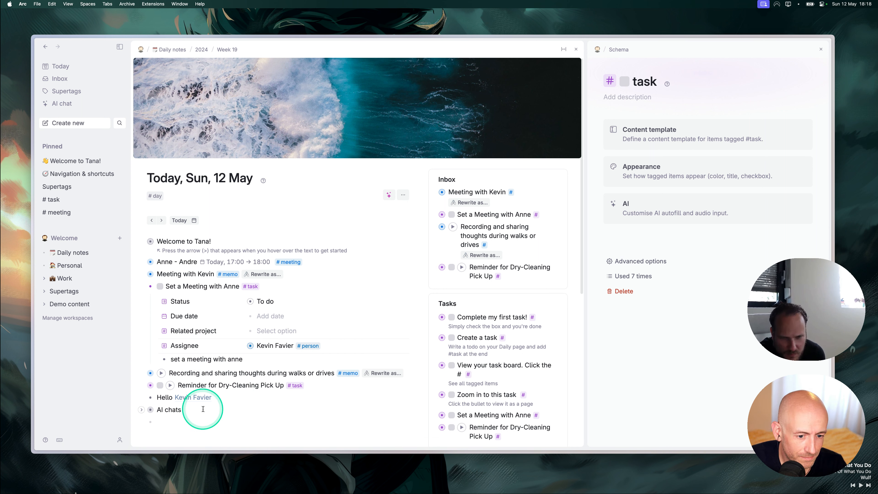
pyautogui.click(143, 286)
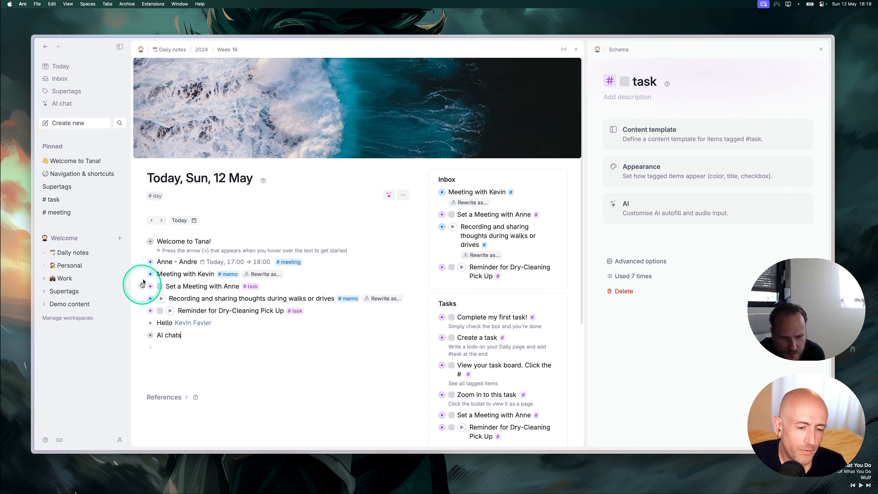
pyautogui.click(194, 323)
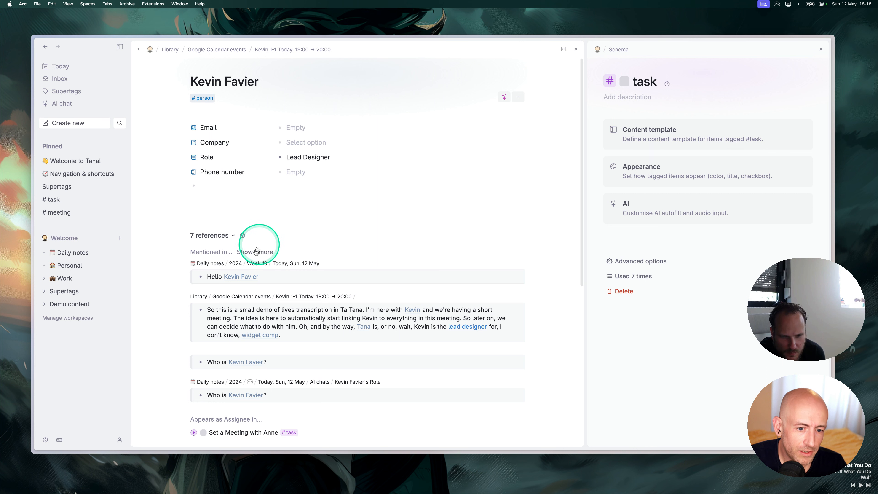
# Review the person's references, then enter '?' on the empty line below Phone number.
pyautogui.scroll(-5, 236, 407)
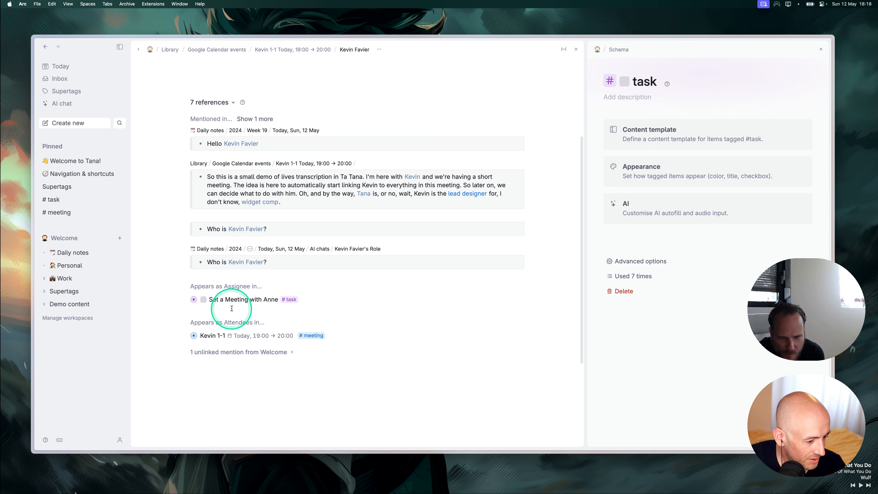
pyautogui.scroll(5, 186, 291)
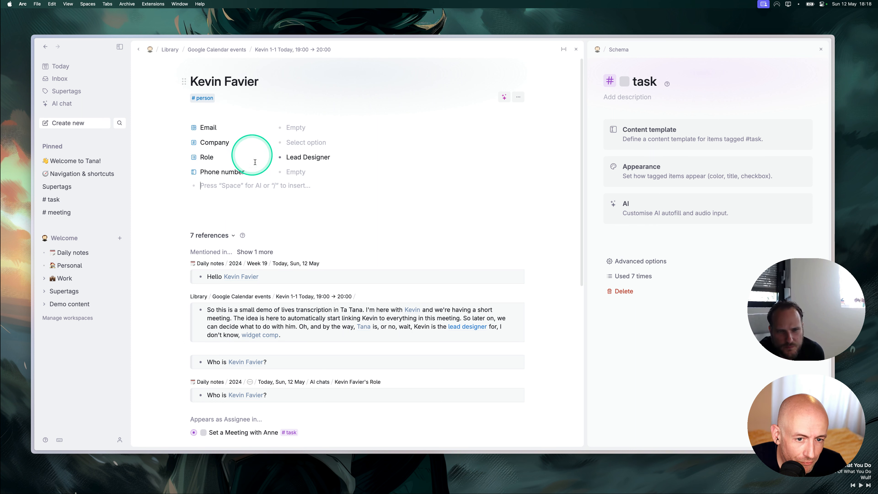
pyautogui.write('?')
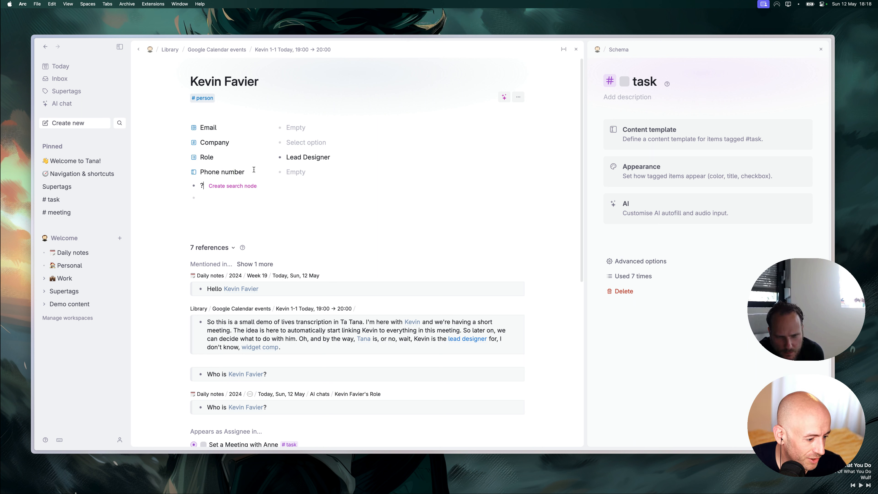
# Turn the '?' line into a search node and start its query, undoing a stray field row.
pyautogui.click(230, 187)
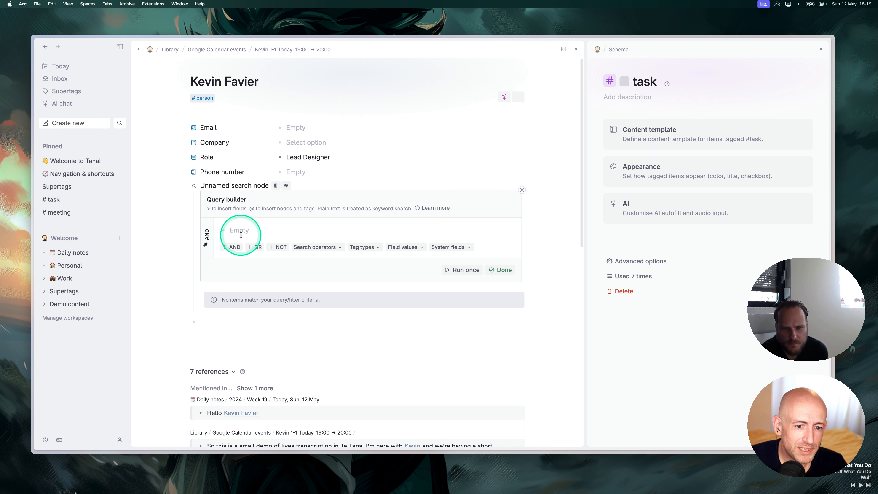
pyautogui.click(402, 247)
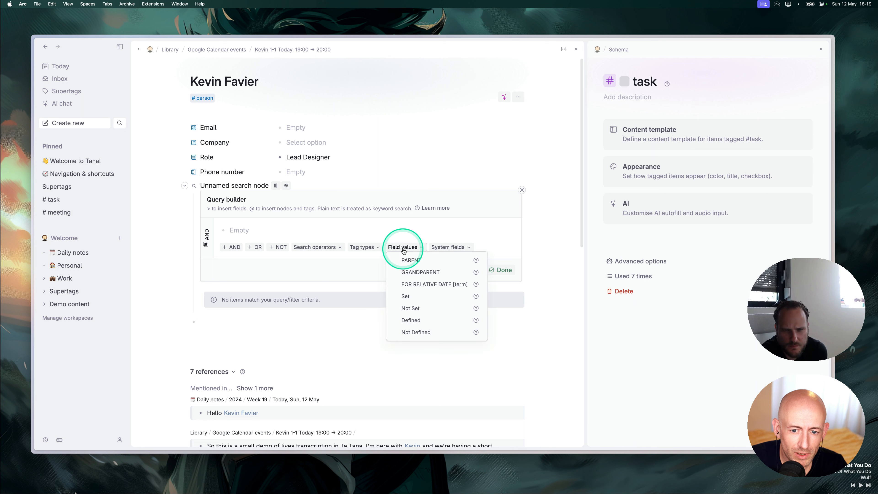
pyautogui.click(402, 247)
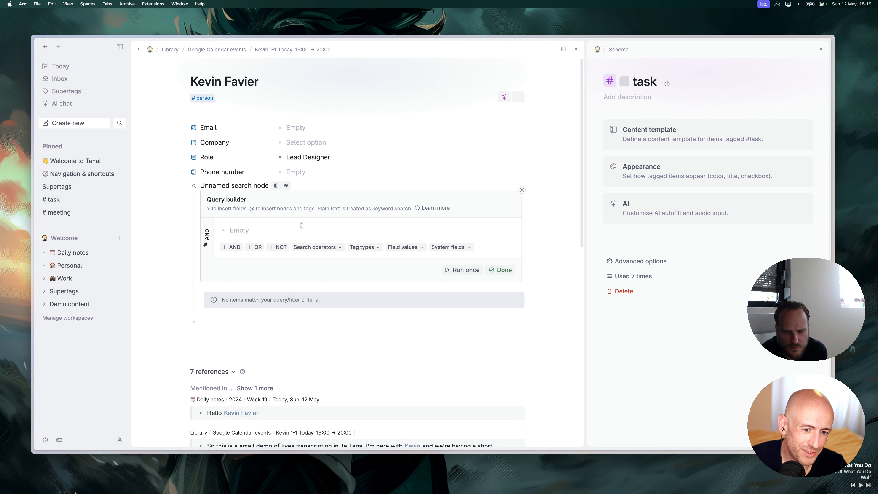
pyautogui.write('>')
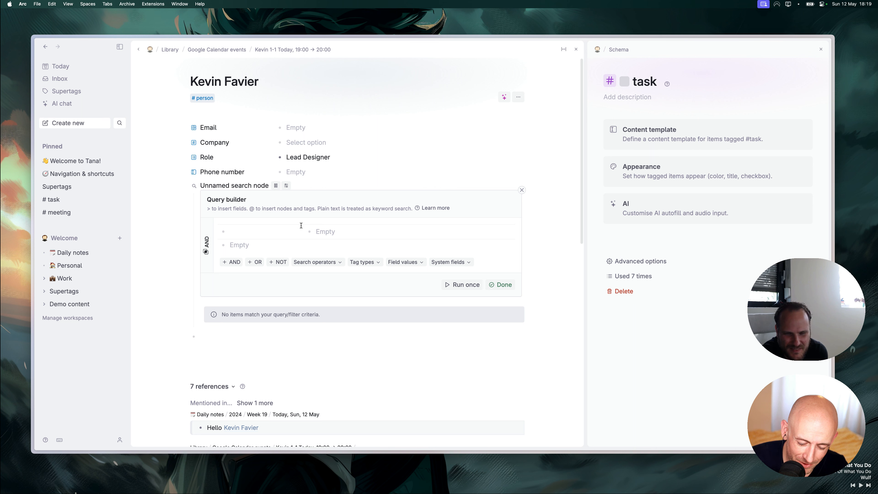
pyautogui.click(221, 354)
pyautogui.write('>')
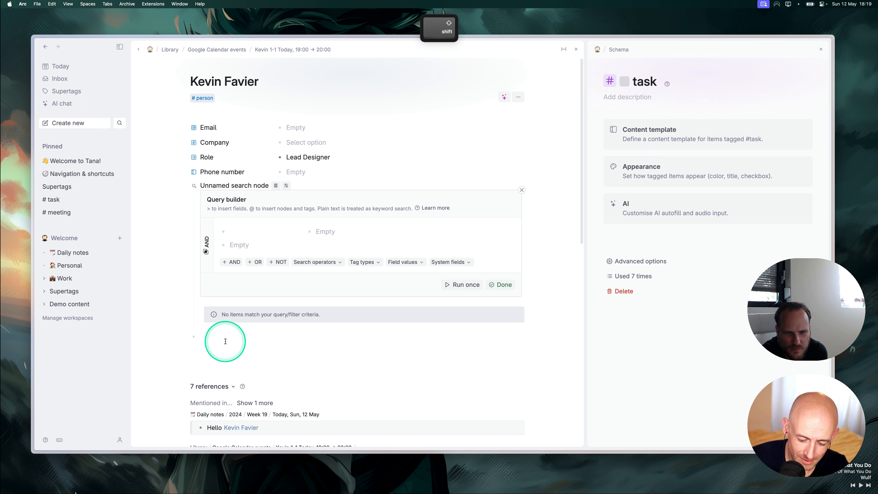
pyautogui.press('cmd+z')
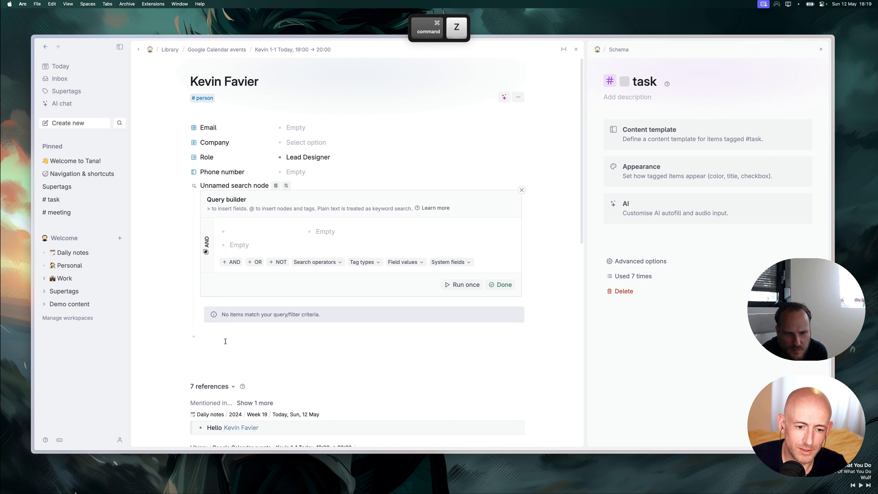
# Add Assignee as the search query's field condition.
pyautogui.click(237, 232)
pyautogui.click(227, 155)
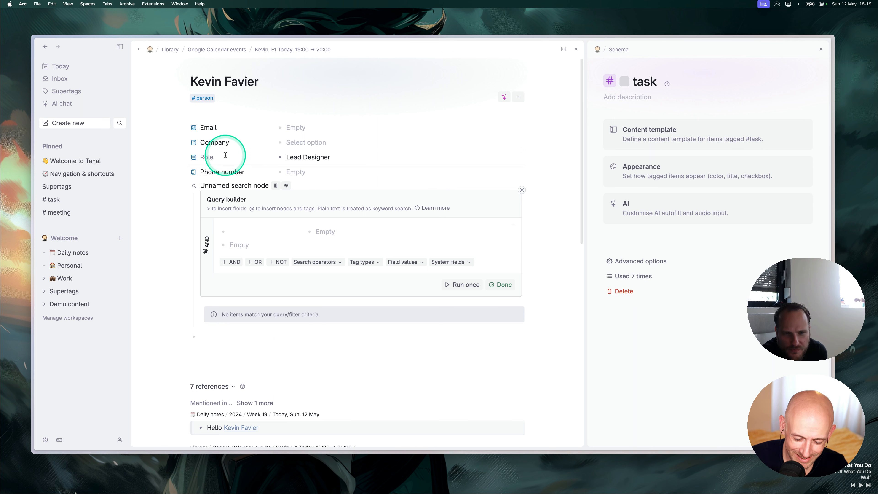
pyautogui.hotkey('shift', '.')
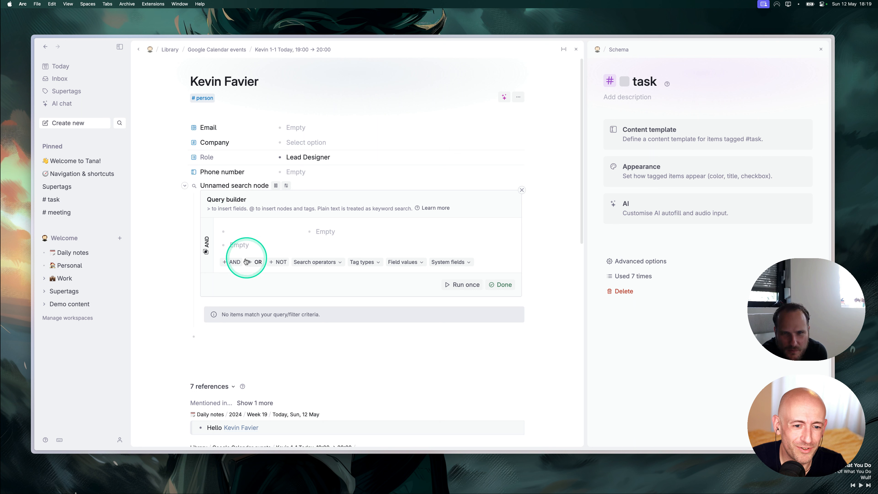
pyautogui.click(248, 237)
pyautogui.write('Assi')
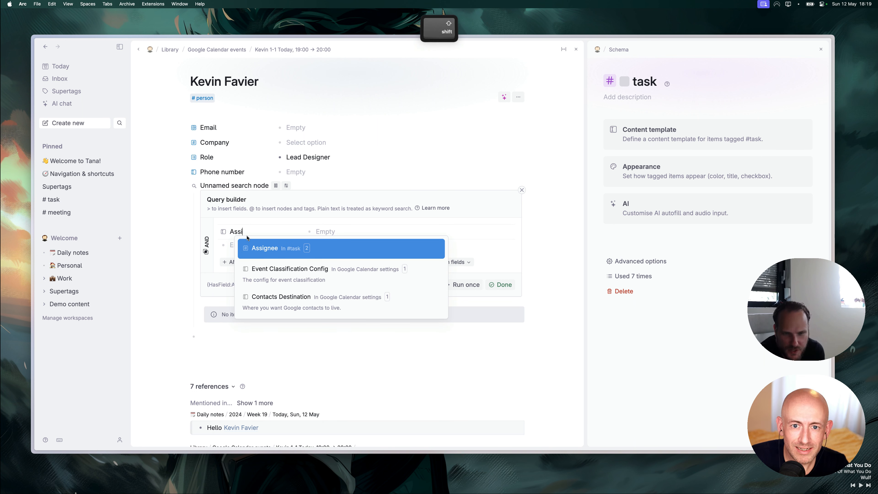
pyautogui.write('>')
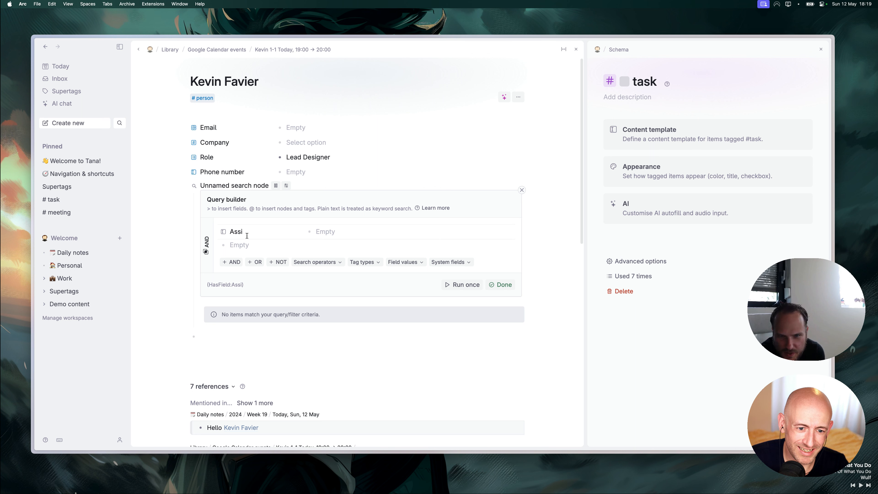
pyautogui.press('BackSpace')
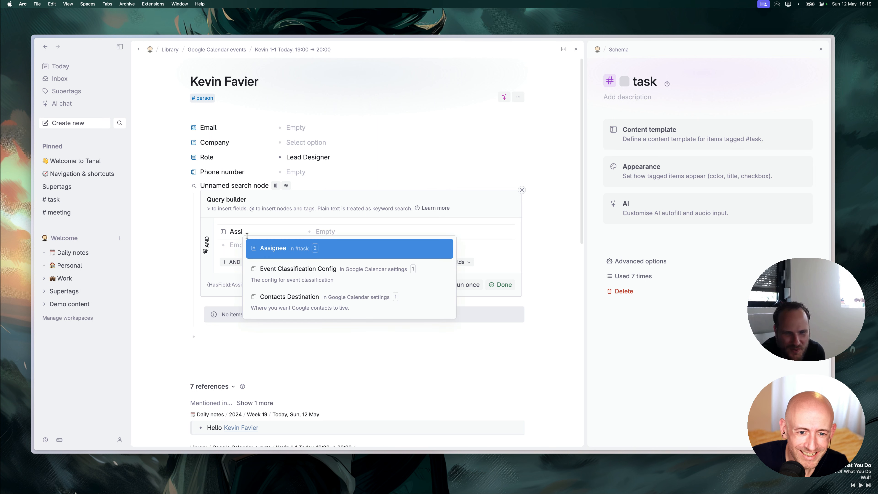
pyautogui.press('Down')
pyautogui.press('Up')
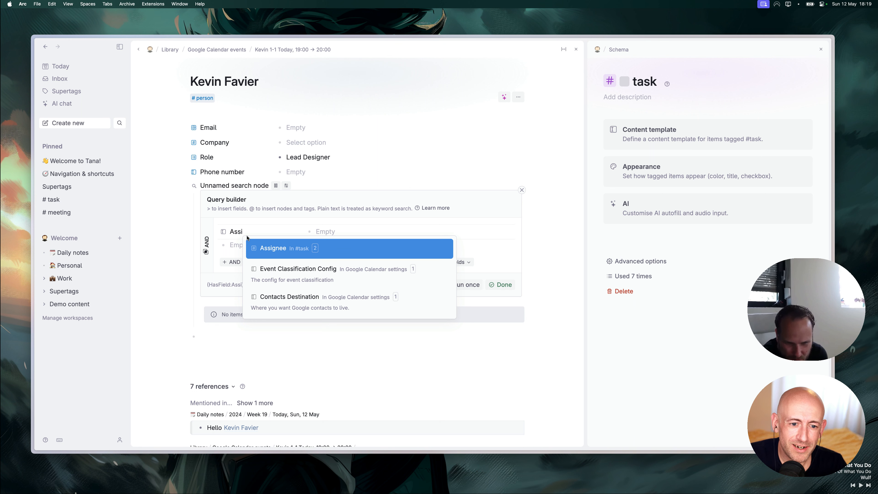
pyautogui.press('Return')
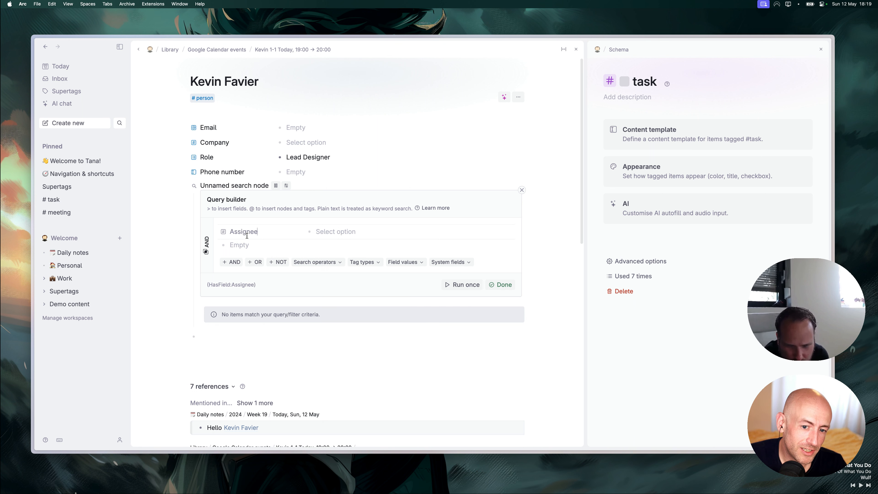
# Set the Assignee value to PARENT, run the query, finish editing, and select the search's name.
pyautogui.click(327, 231)
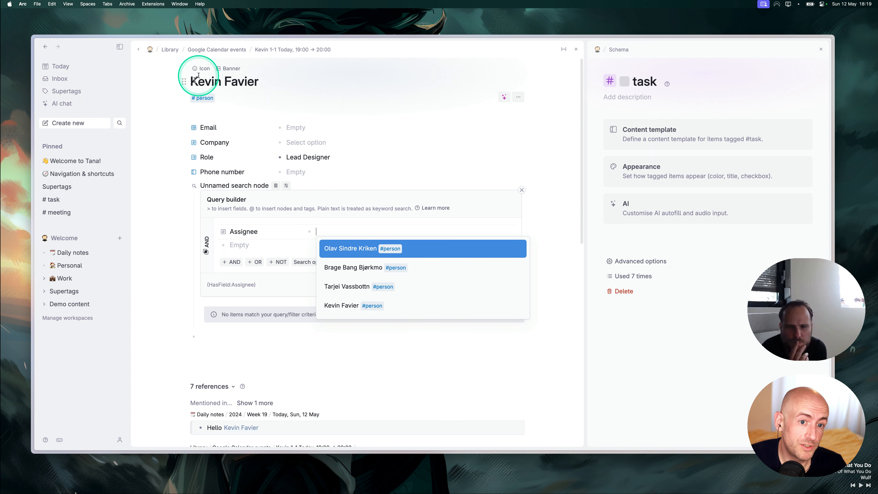
pyautogui.click(271, 246)
pyautogui.click(325, 234)
pyautogui.press('Escape')
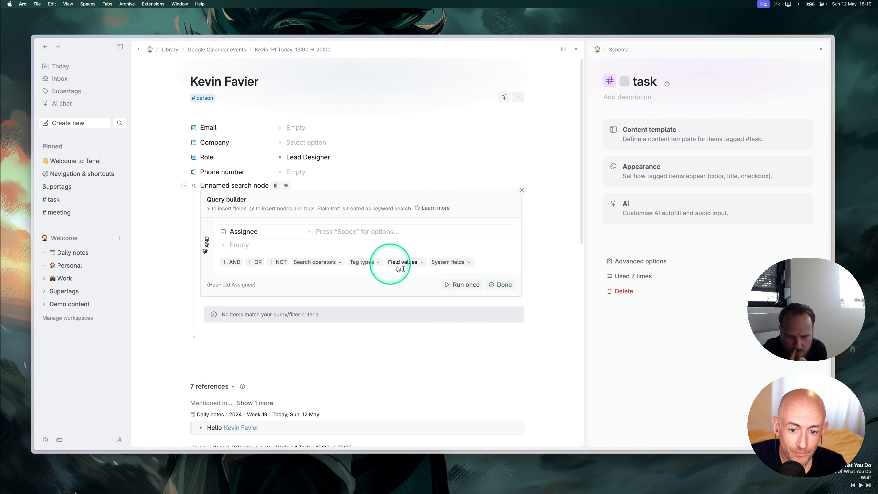
pyautogui.click(410, 262)
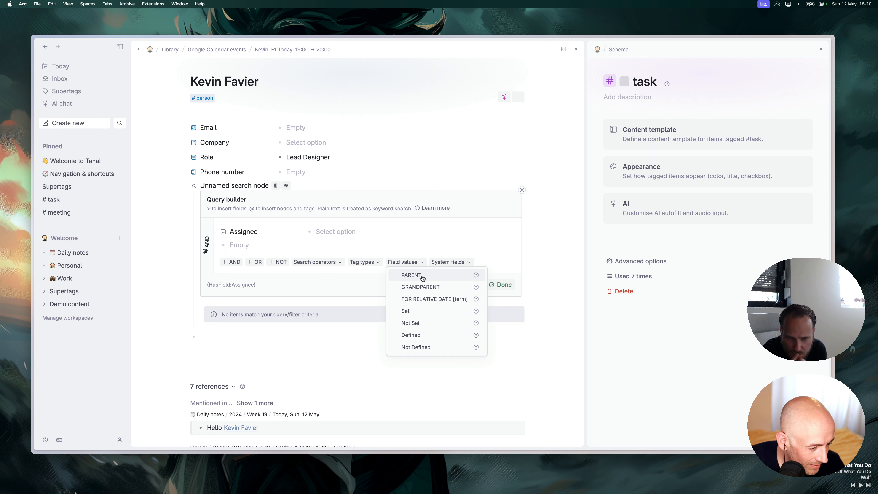
pyautogui.click(422, 276)
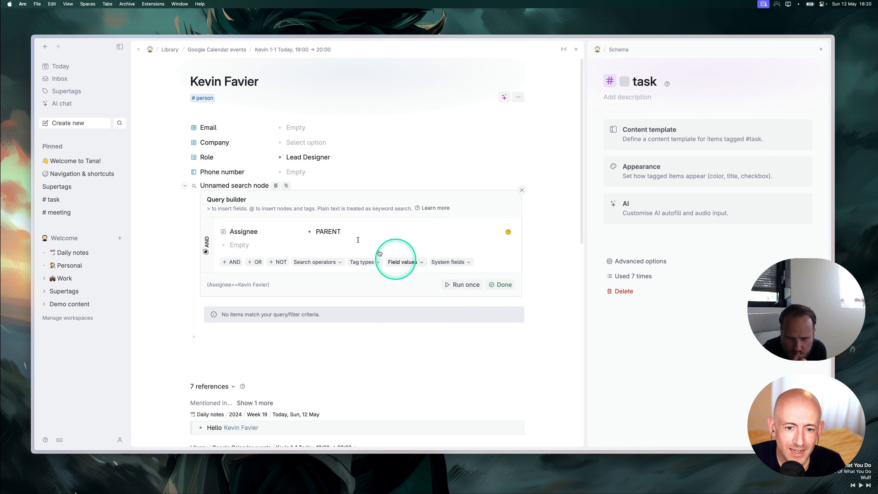
pyautogui.click(466, 286)
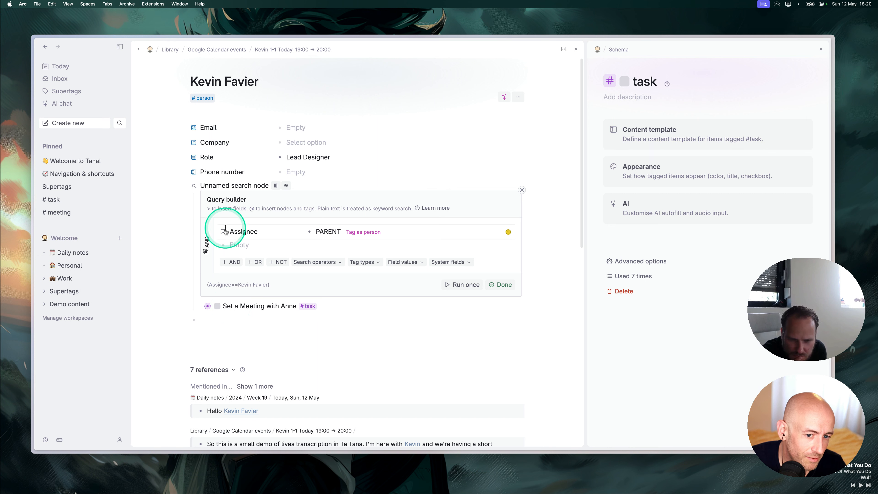
pyautogui.click(502, 285)
pyautogui.click(223, 185)
pyautogui.press('super+a')
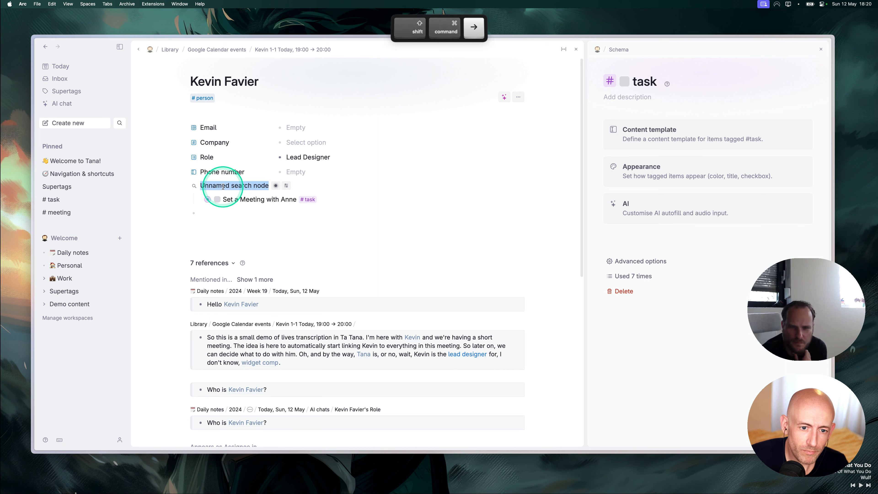
# Name the search node 'Assigned' and check its options menu.
pyautogui.write('Assigned items')
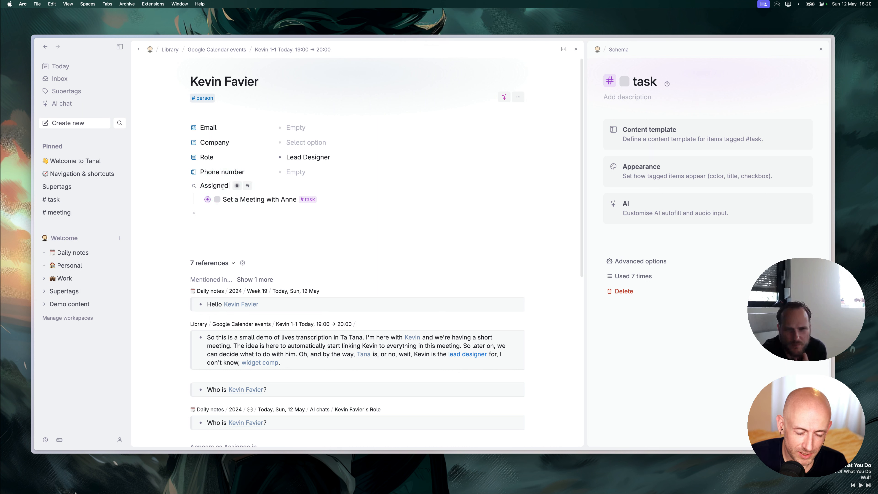
pyautogui.click(208, 215)
pyautogui.click(194, 187)
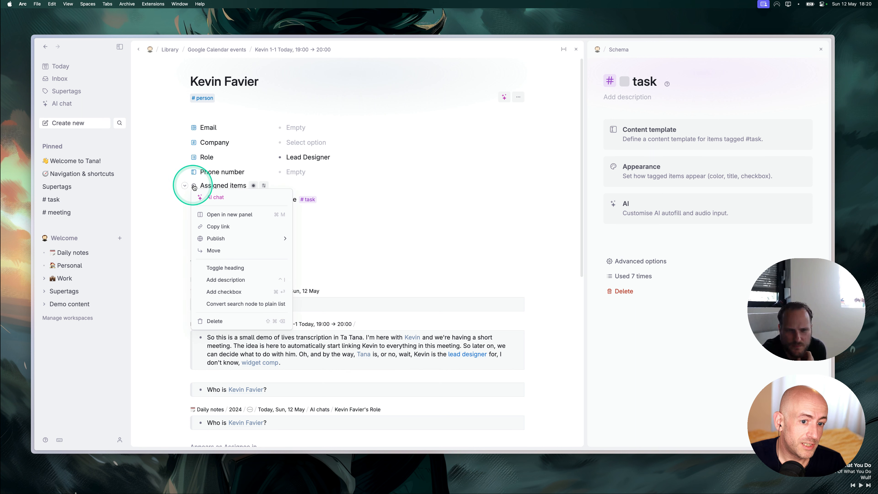
pyautogui.click(388, 252)
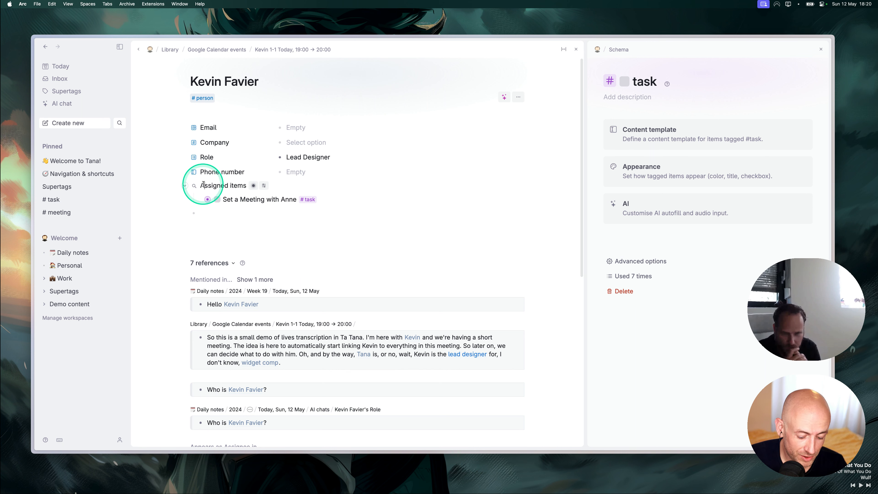
# Remove the banner image from the Engagement Manager's page, then return to the Lead Designer's page.
pyautogui.press('super+s')
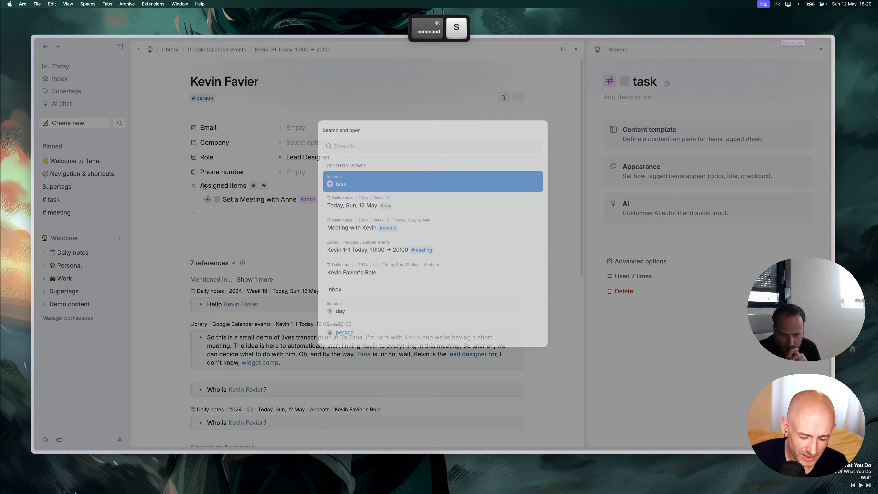
pyautogui.write('bra')
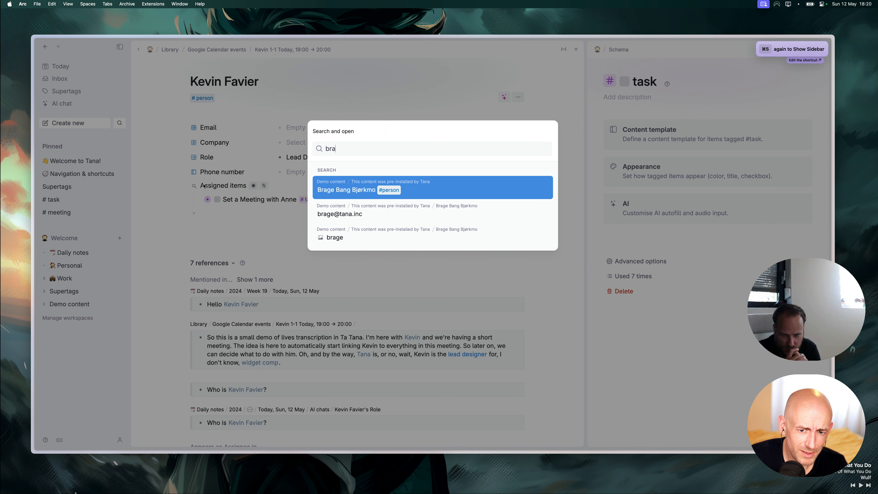
pyautogui.press('Return')
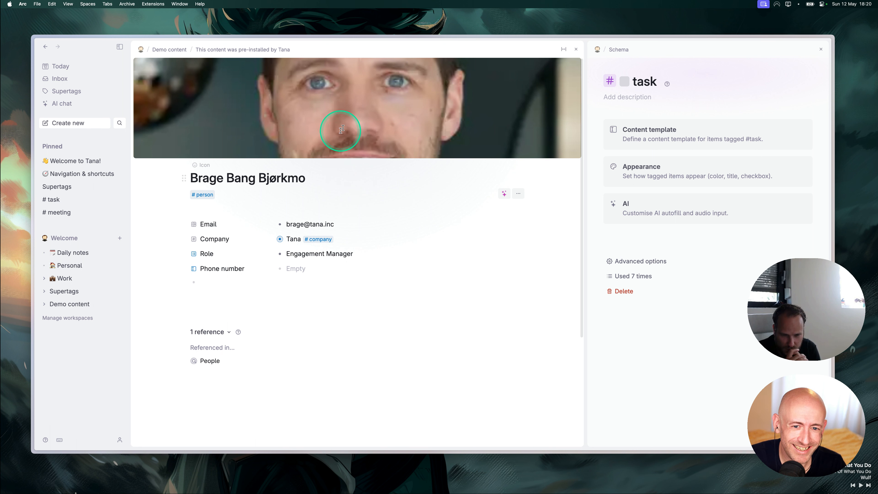
pyautogui.click(253, 141)
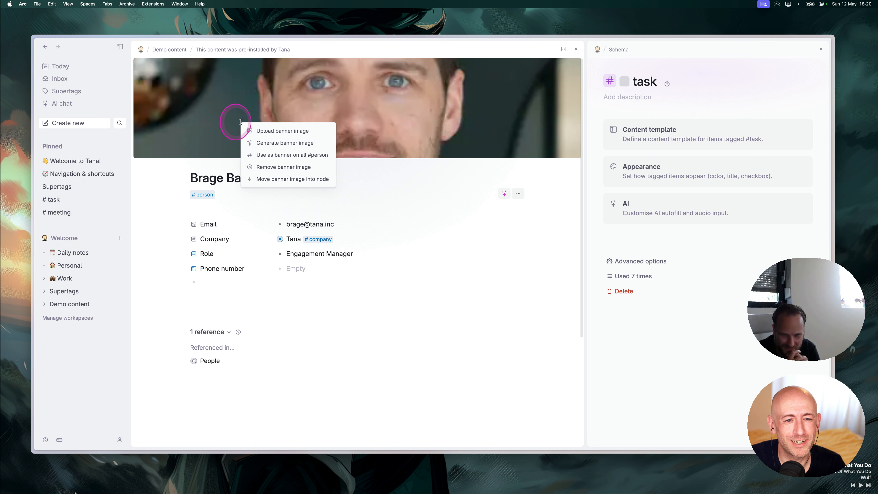
pyautogui.click(276, 167)
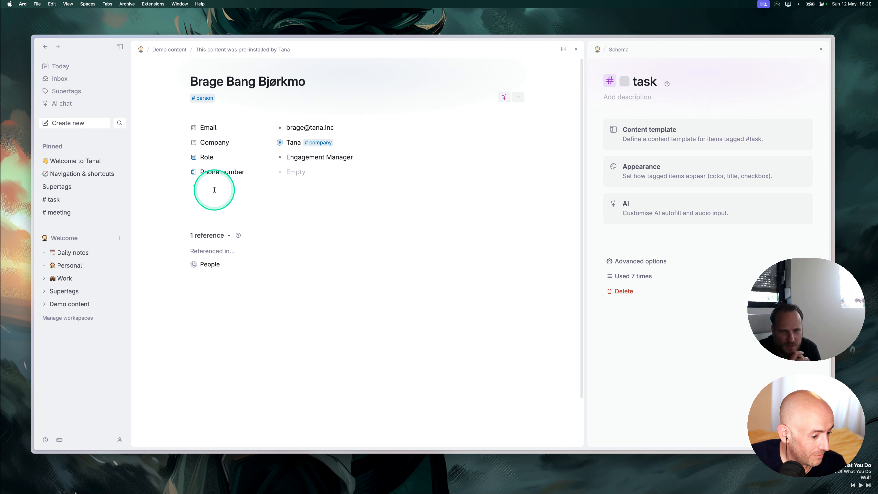
pyautogui.click(46, 47)
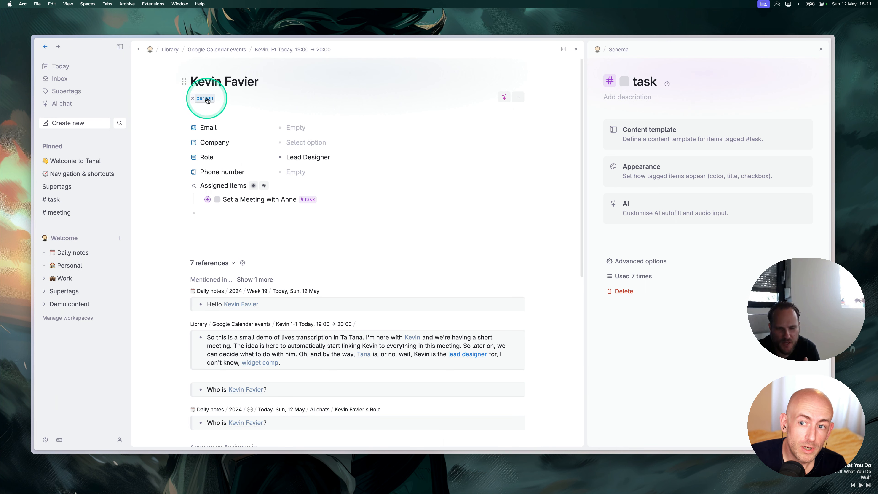
# Drag the Assigned items search into the #person tag's content template.
pyautogui.click(821, 49)
pyautogui.click(324, 100)
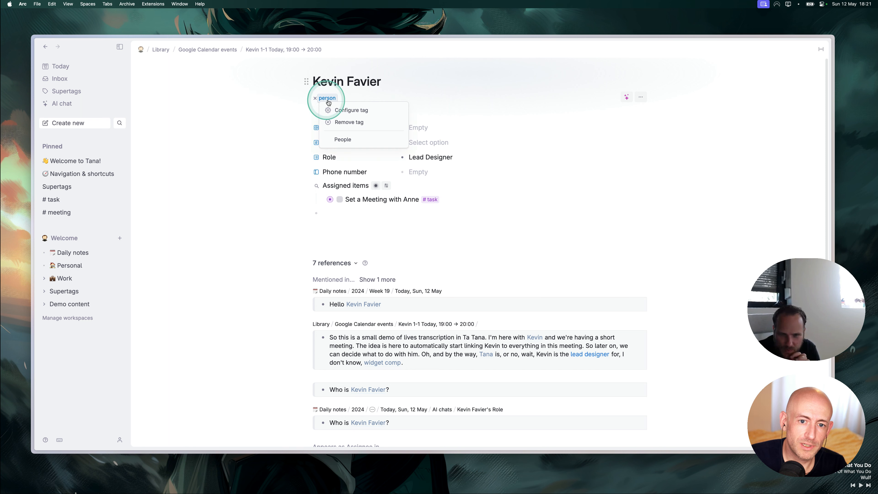
pyautogui.click(345, 110)
pyautogui.click(670, 145)
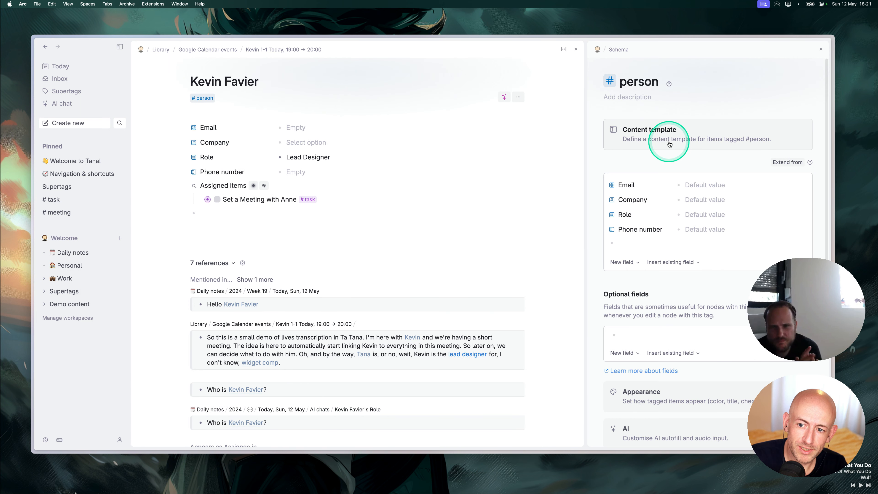
pyautogui.moveTo(197, 185); pyautogui.dragTo(624, 241)
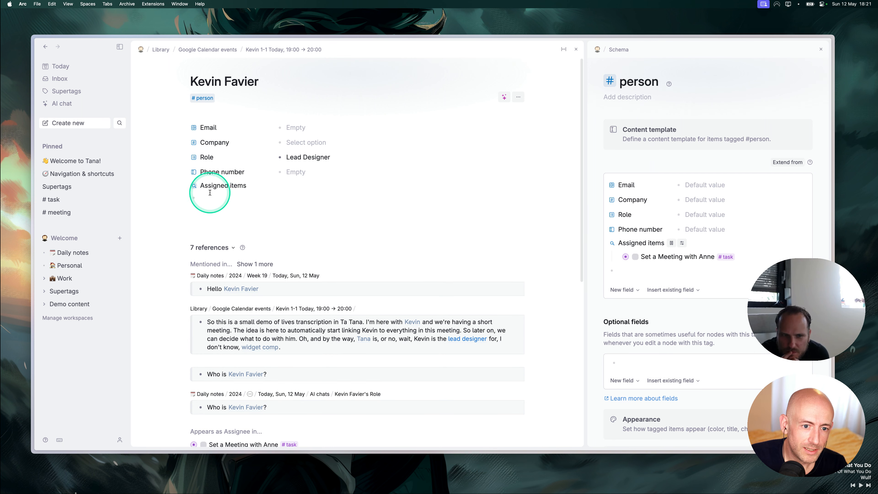
# Open the Engagement Manager's person page to check the new Assigned items field.
pyautogui.click(204, 197)
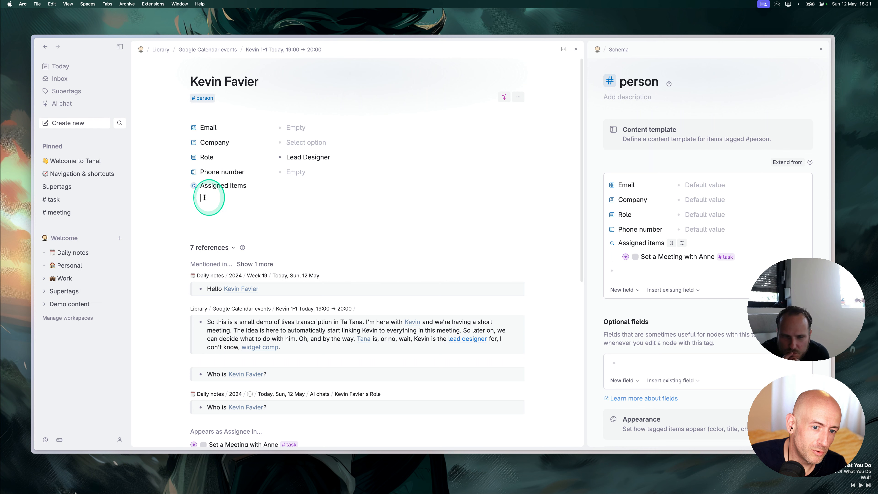
pyautogui.press('super+s')
pyautogui.write('bra')
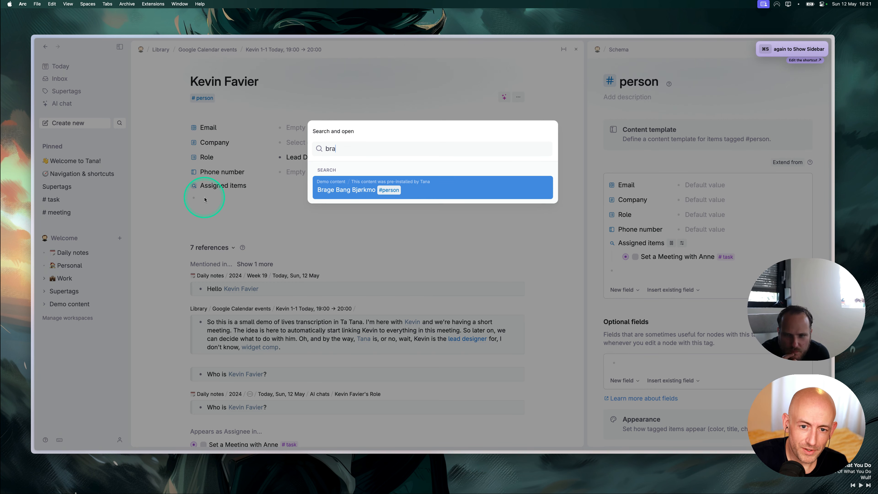
pyautogui.press('Return')
pyautogui.click(183, 185)
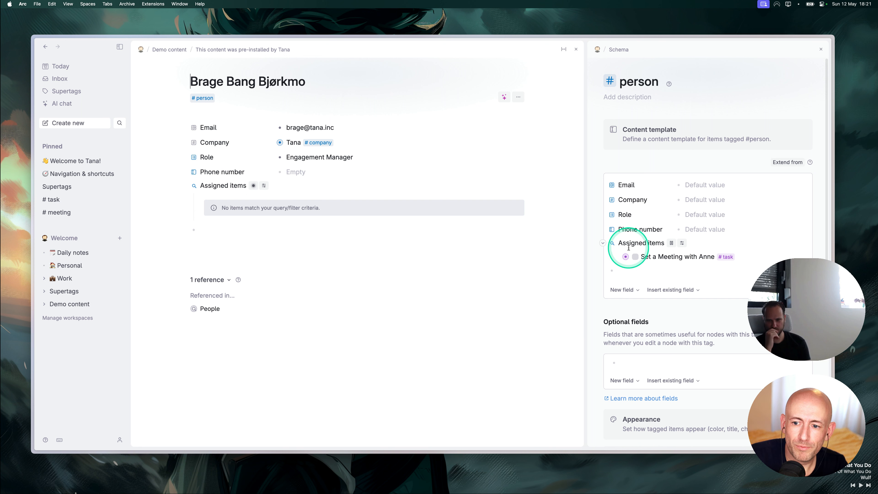
# Expand the #person advanced options and copy the Assigned items field.
pyautogui.scroll(-10, 630, 252)
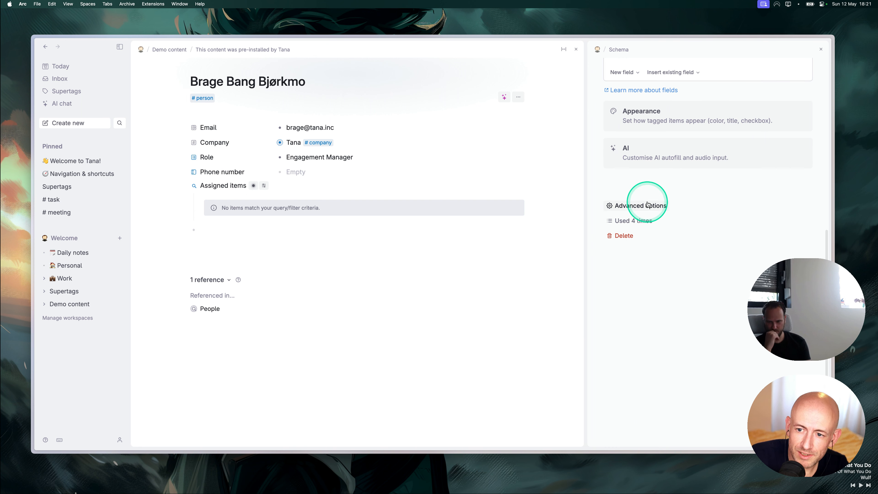
pyautogui.click(641, 209)
pyautogui.scroll(-5, 653, 249)
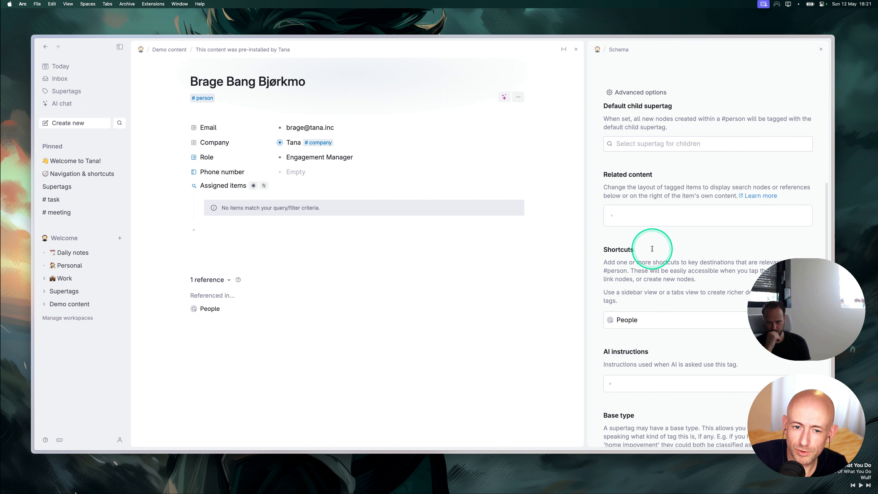
pyautogui.scroll(-5, 660, 287)
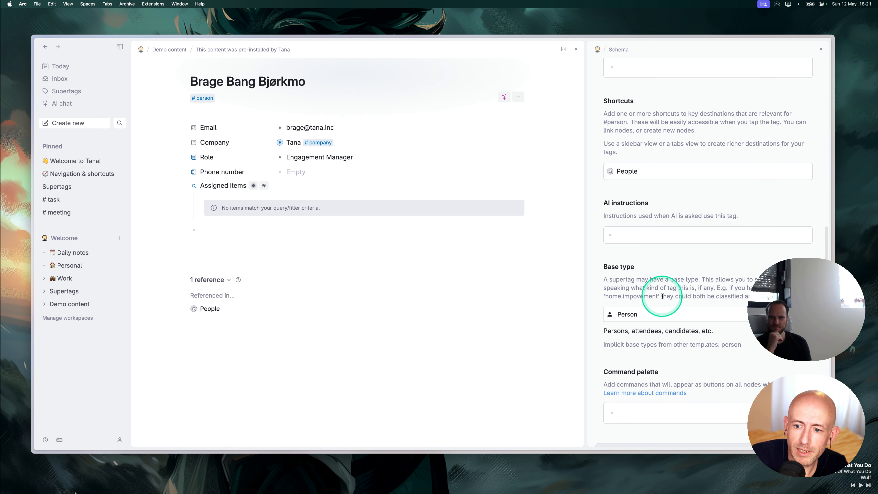
pyautogui.scroll(15, 660, 294)
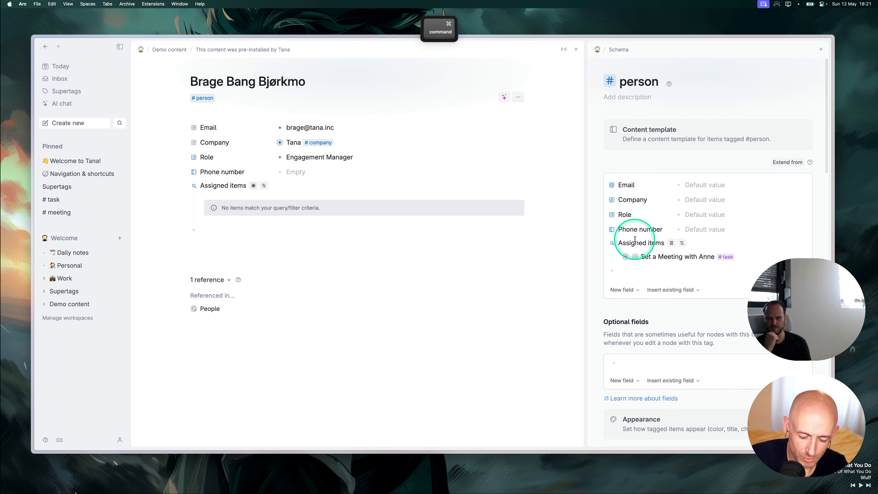
pyautogui.press('super+c')
# Paste Assigned items into Related content and bring the referenced node there.
pyautogui.scroll(-10, 667, 290)
pyautogui.scroll(-10, 656, 288)
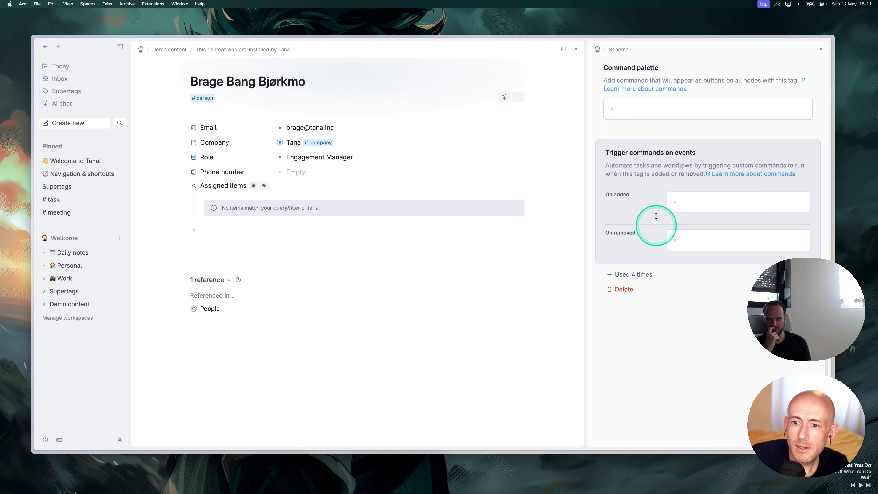
pyautogui.scroll(3, 654, 217)
pyautogui.scroll(10, 672, 274)
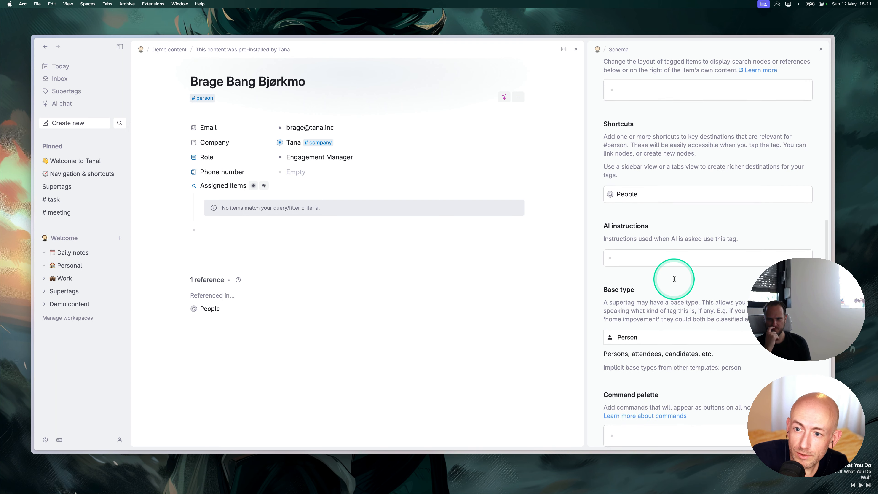
pyautogui.scroll(-10, 674, 279)
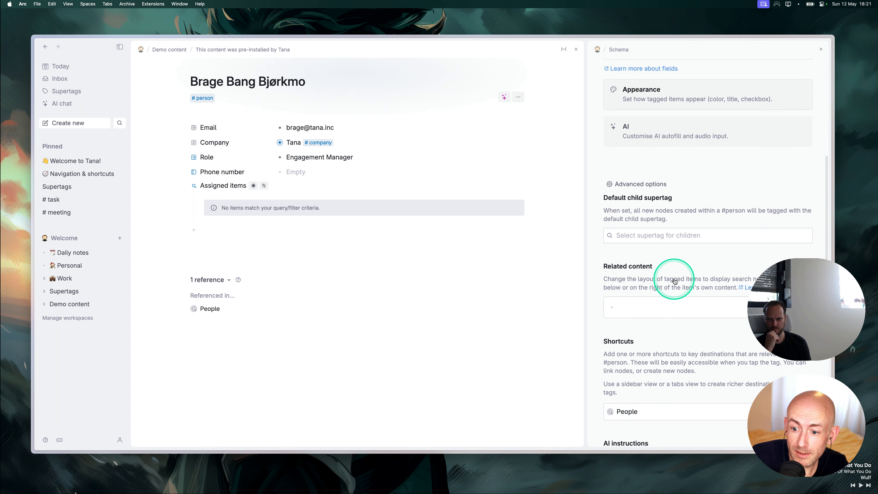
pyautogui.click(650, 269)
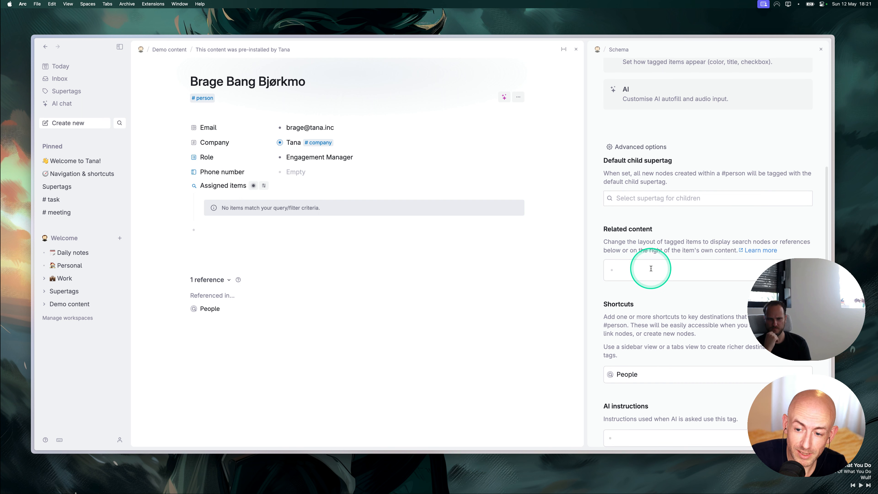
pyautogui.press('super+v')
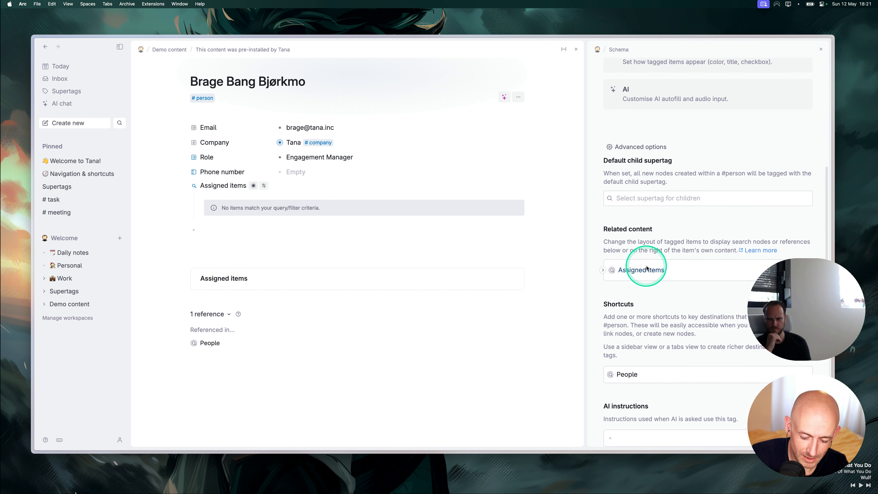
pyautogui.press('super+k')
pyautogui.write('br')
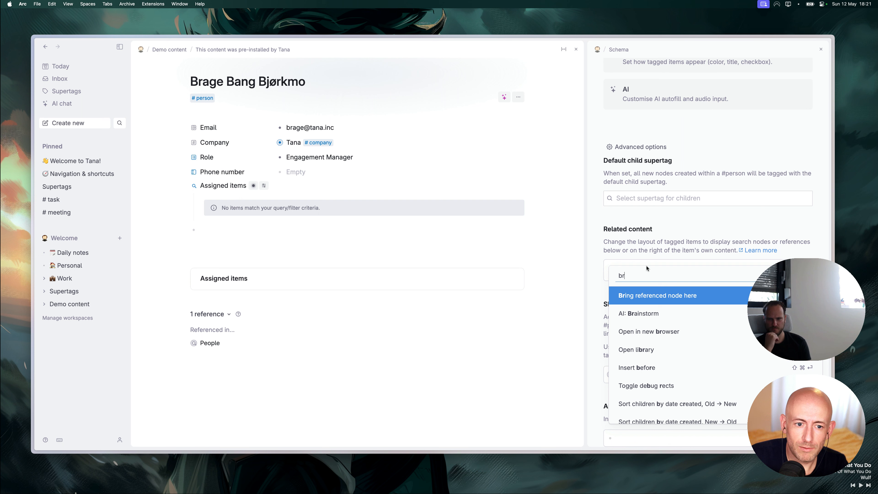
pyautogui.press('Return')
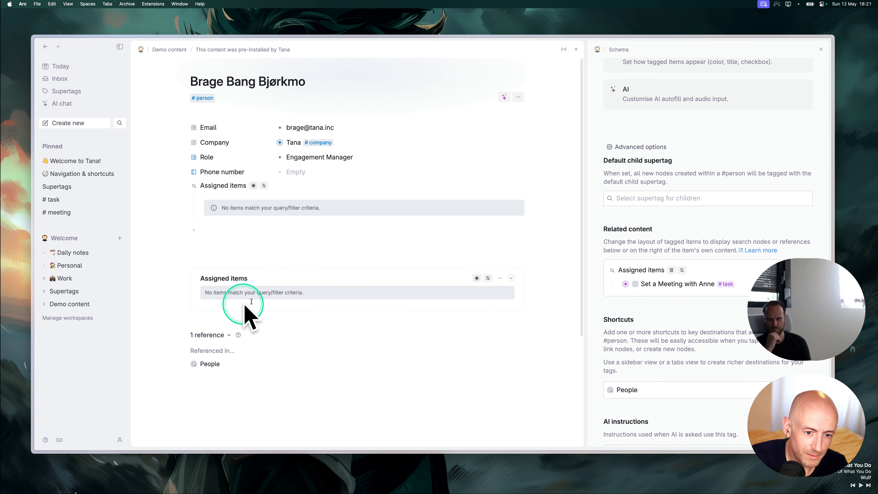
# Set Assigned items to show in Content right, delete the template field, and close the schema.
pyautogui.click(509, 280)
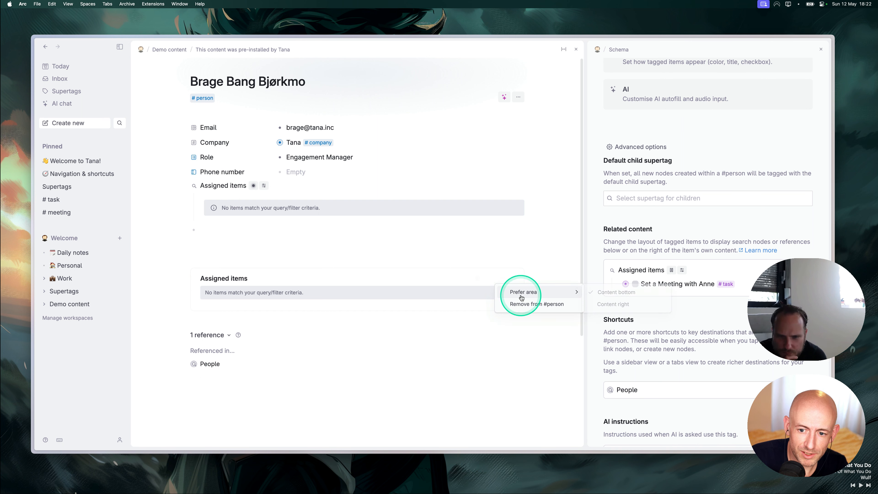
pyautogui.moveTo(553, 291)
pyautogui.click(621, 304)
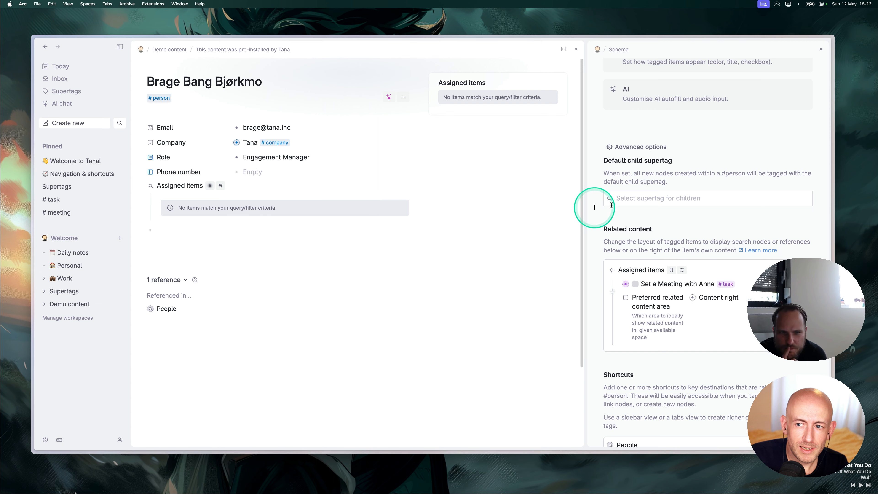
pyautogui.scroll(10, 638, 239)
pyautogui.click(639, 244)
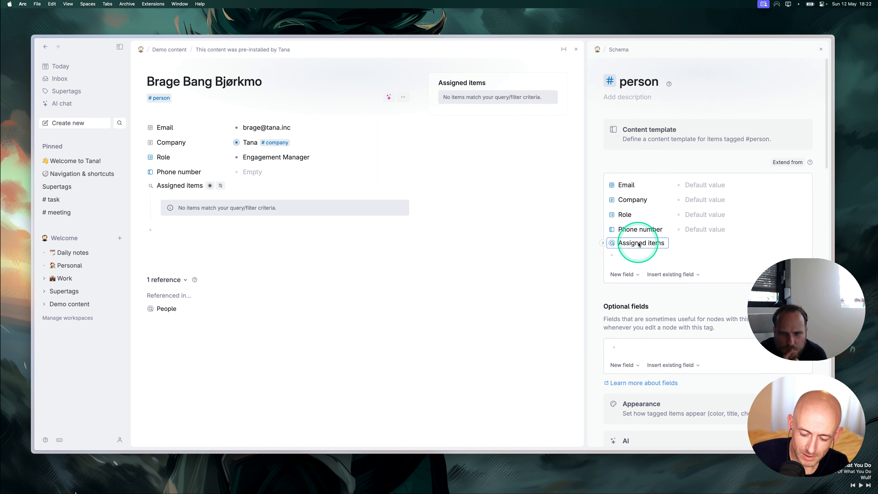
pyautogui.press('BackSpace')
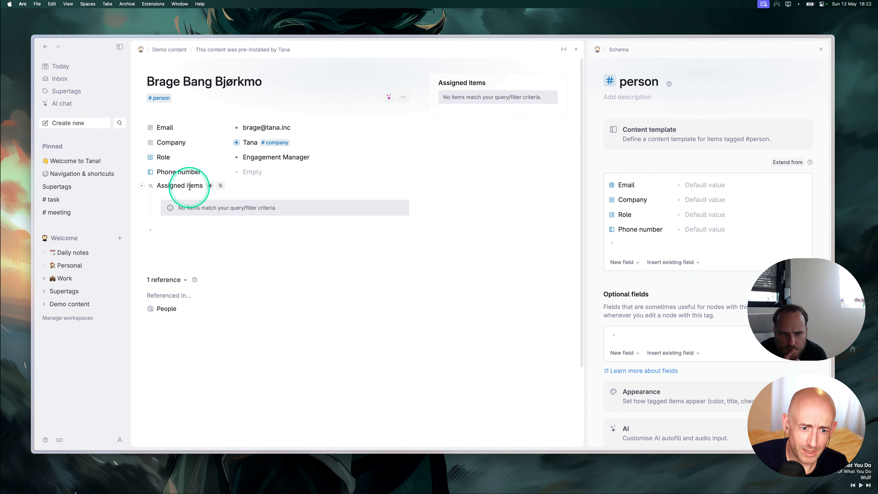
pyautogui.click(821, 49)
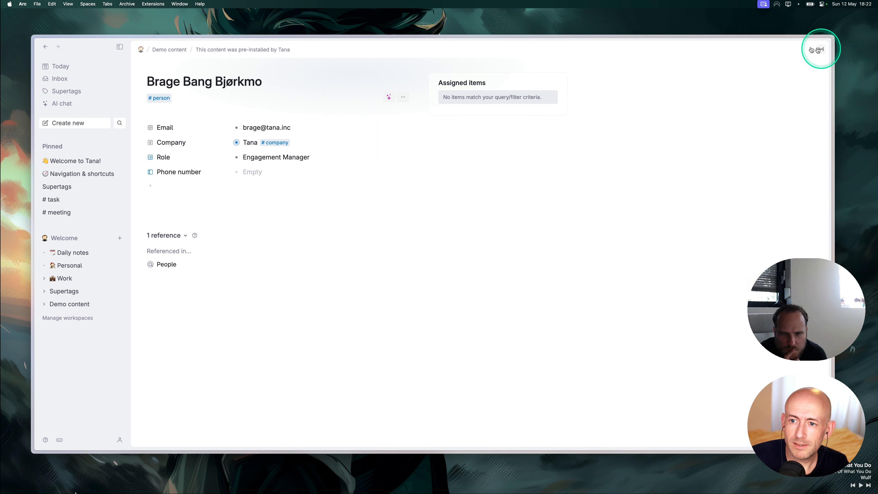
# Open the Lead Designer's person page via search.
pyautogui.press('super+s')
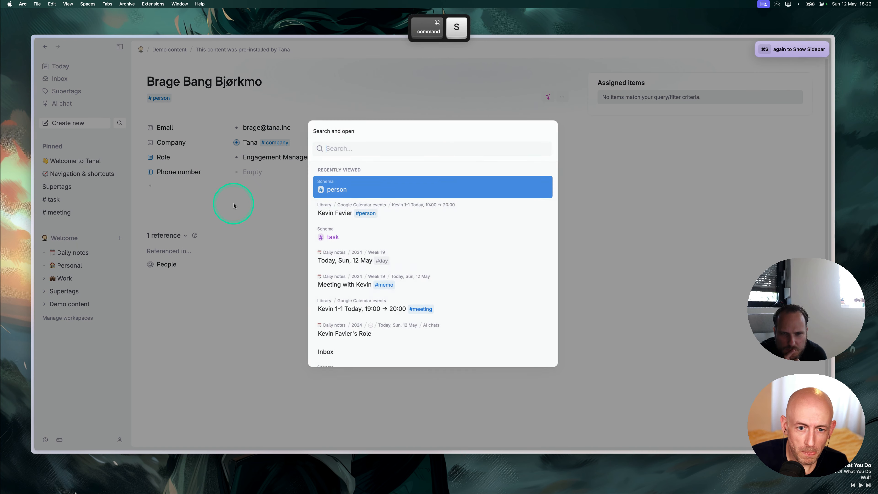
pyautogui.write('kevin')
pyautogui.press('Return')
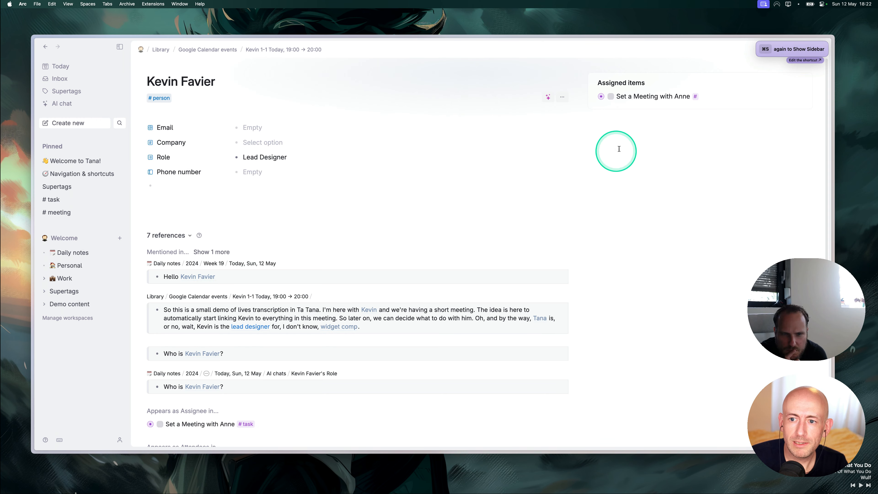
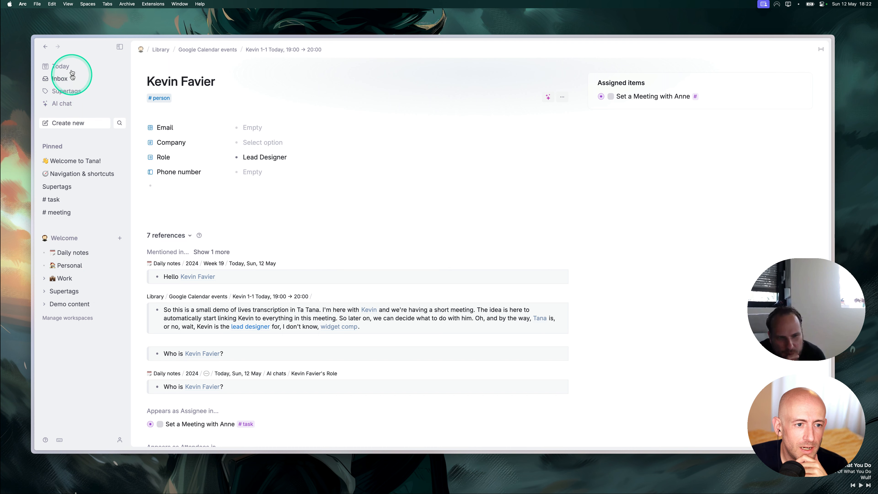
# Go from the person page to today's daily note for Sun, 12 May.
pyautogui.click(61, 68)
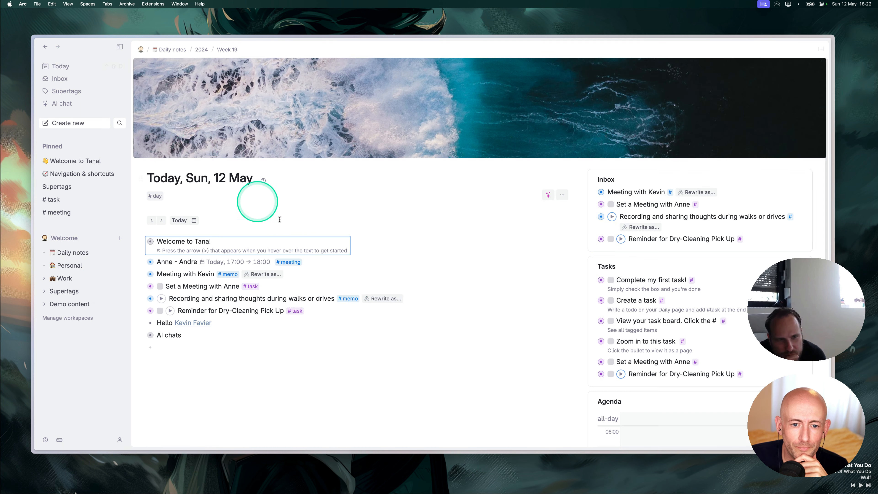
pyautogui.scroll(-3, 368, 321)
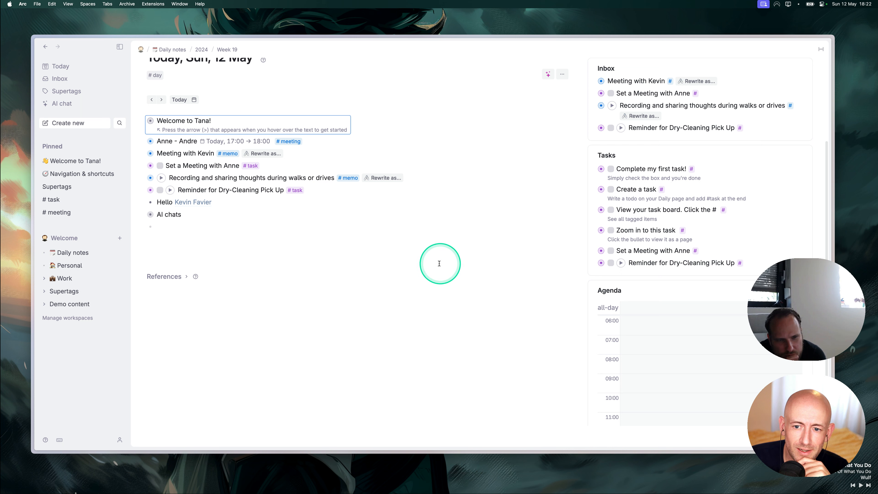
pyautogui.click(204, 228)
pyautogui.scroll(3, 206, 228)
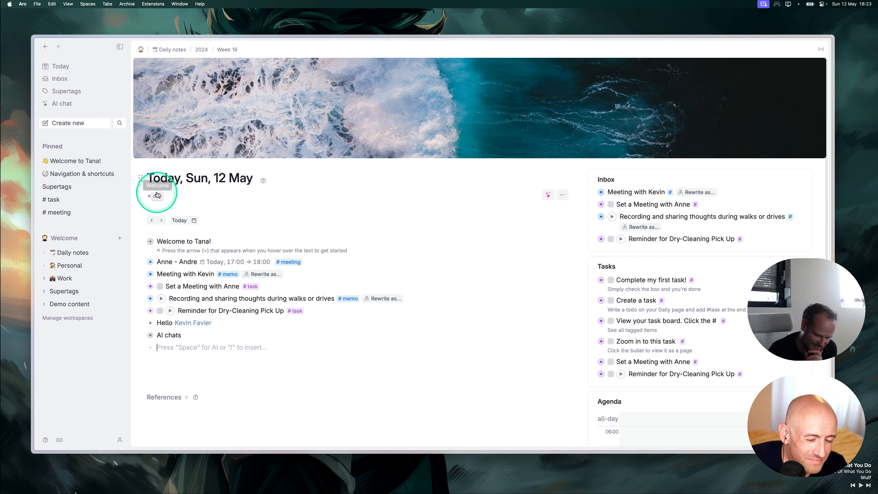
# Remove the banner image from the #day supertag's schema and close the schema.
pyautogui.rightClick(240, 109)
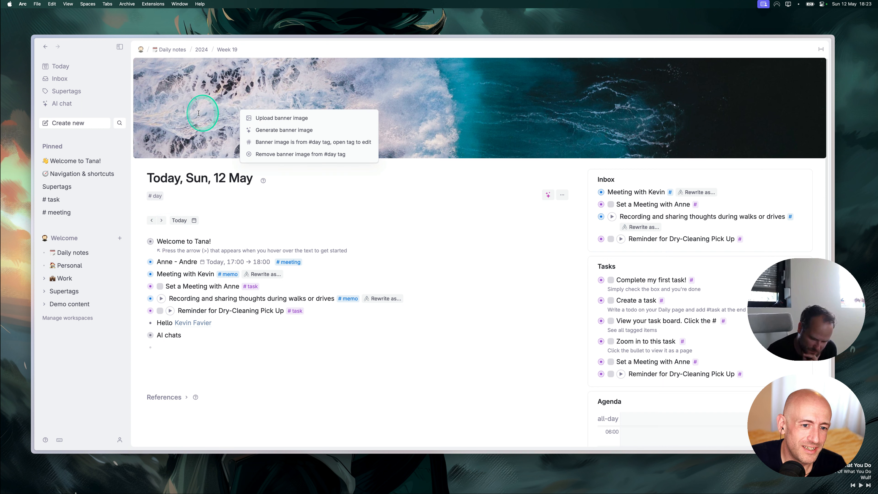
pyautogui.click(191, 116)
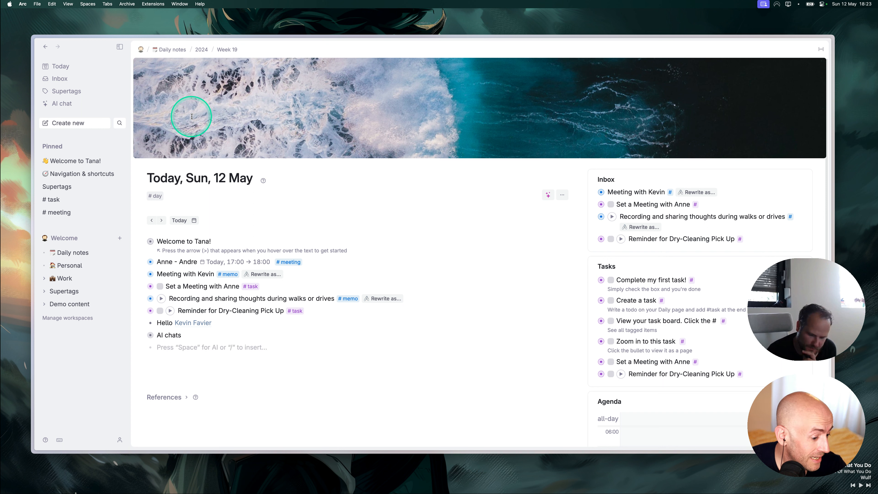
pyautogui.click(159, 196)
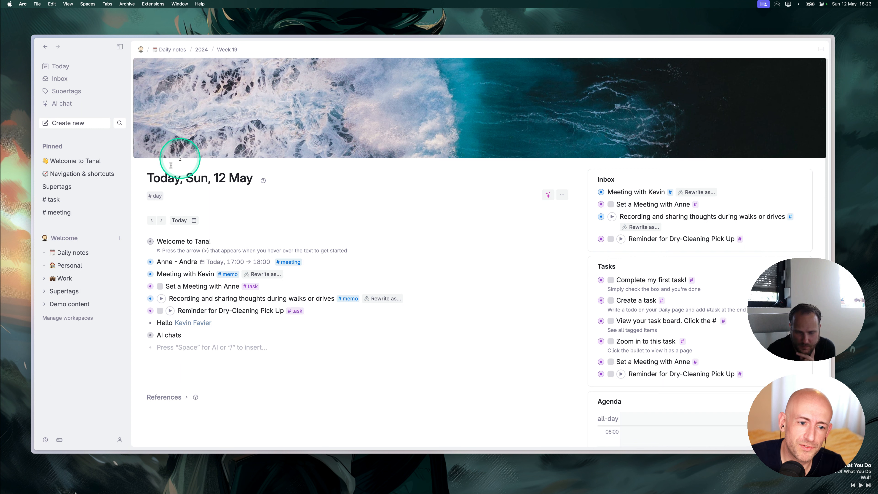
pyautogui.click(158, 195)
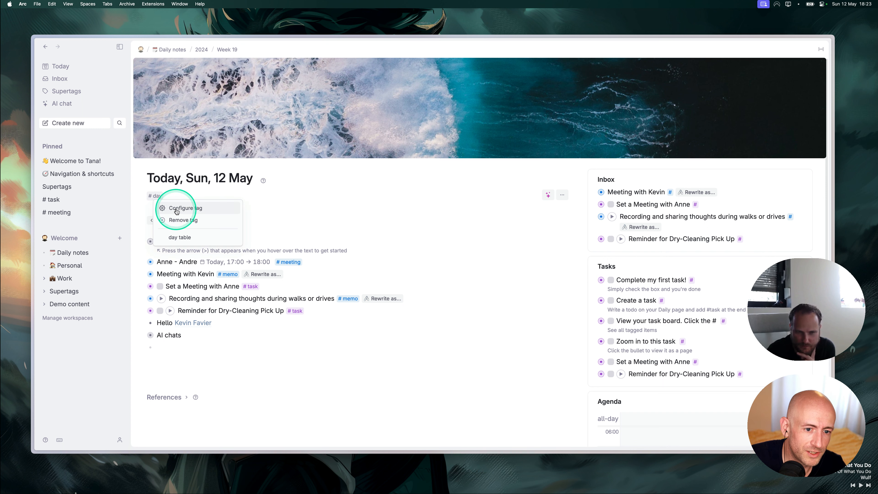
pyautogui.click(208, 207)
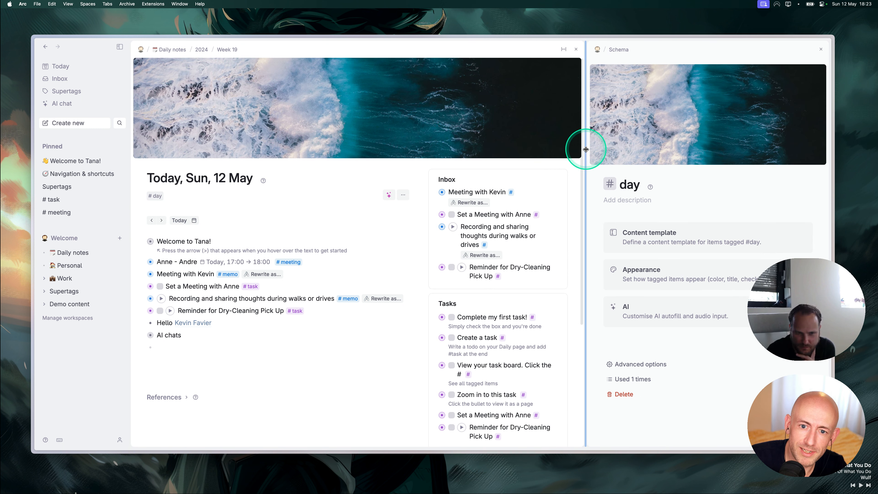
pyautogui.rightClick(669, 129)
pyautogui.click(709, 172)
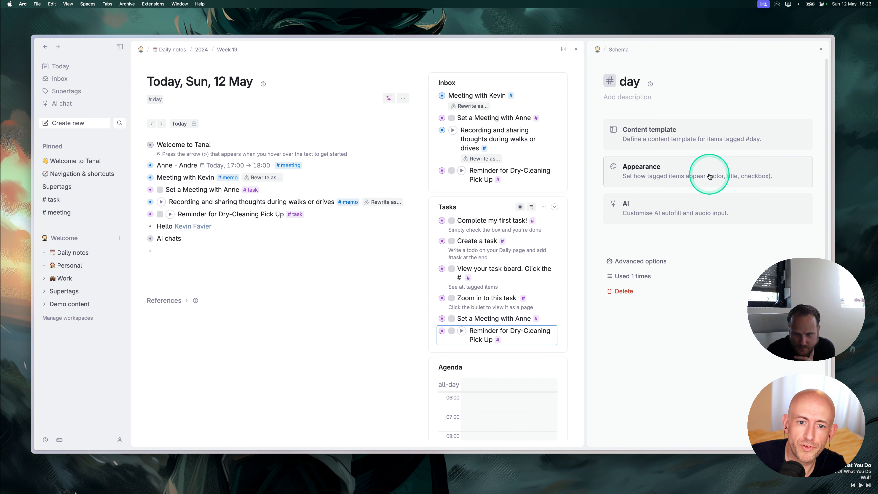
pyautogui.click(821, 49)
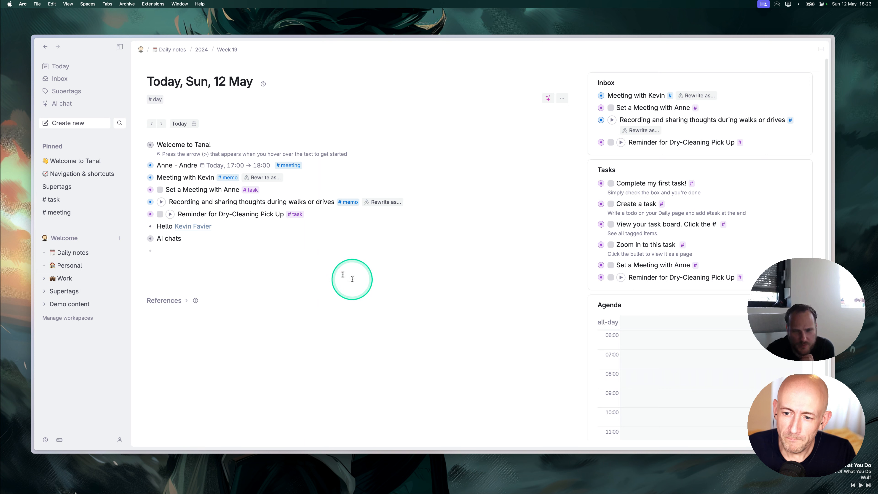
pyautogui.click(352, 279)
pyautogui.scroll(-5, 631, 323)
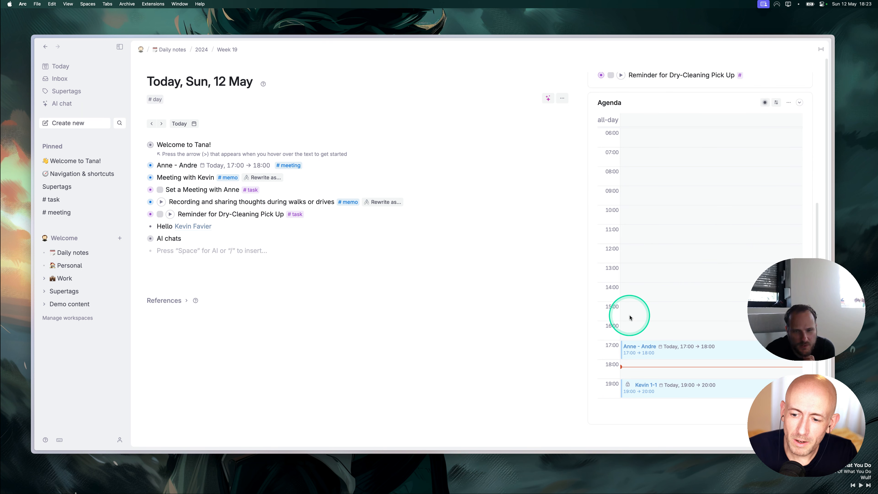
pyautogui.scroll(2, 630, 318)
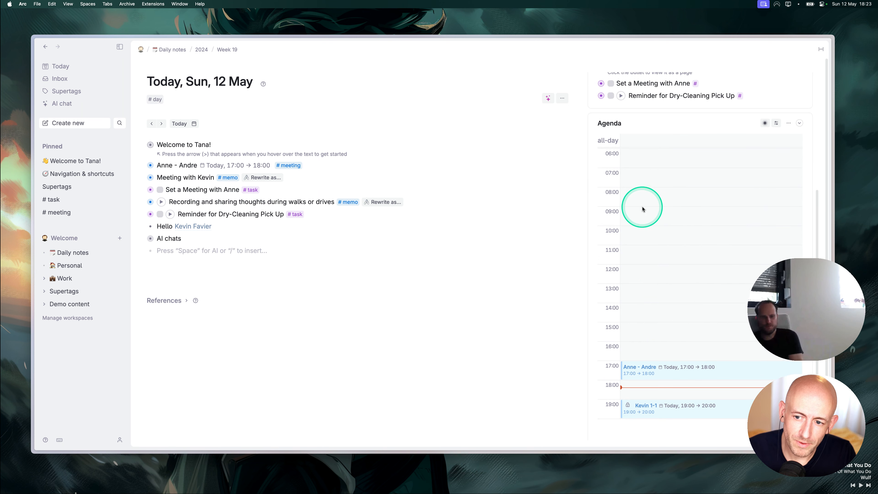
pyautogui.moveTo(642, 208); pyautogui.dragTo(635, 291)
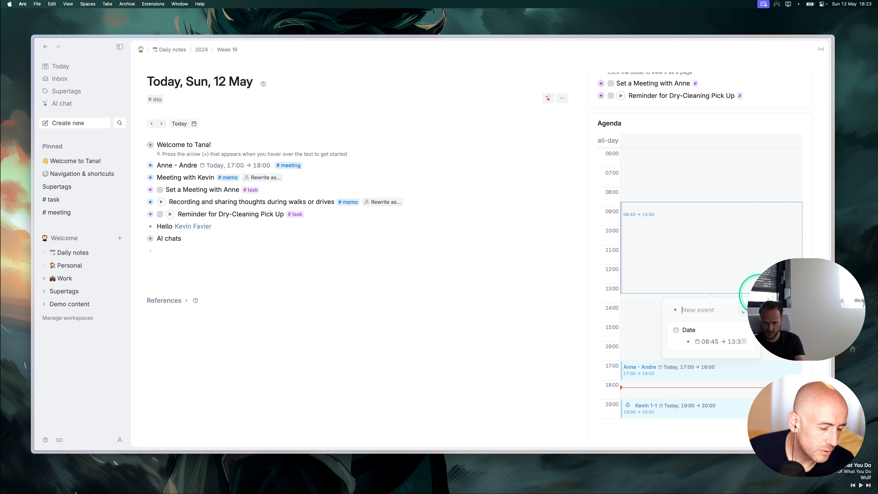
pyautogui.click(758, 293)
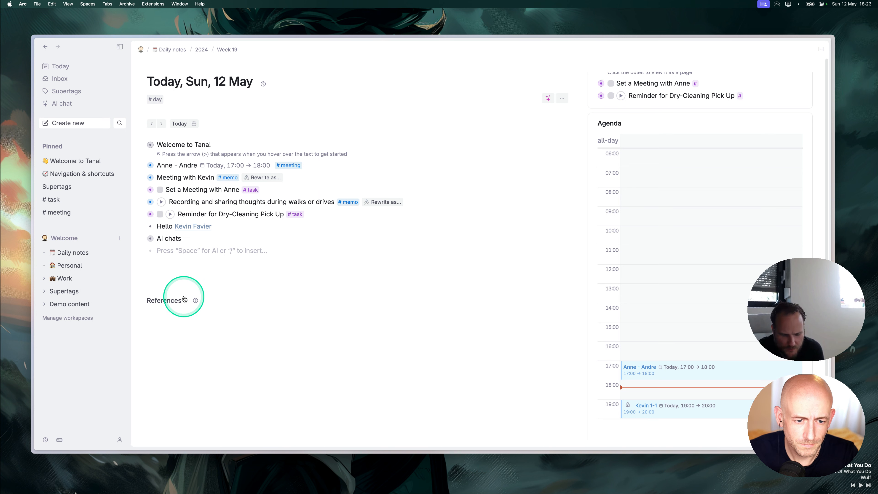
pyautogui.click(324, 204)
pyautogui.click(156, 293)
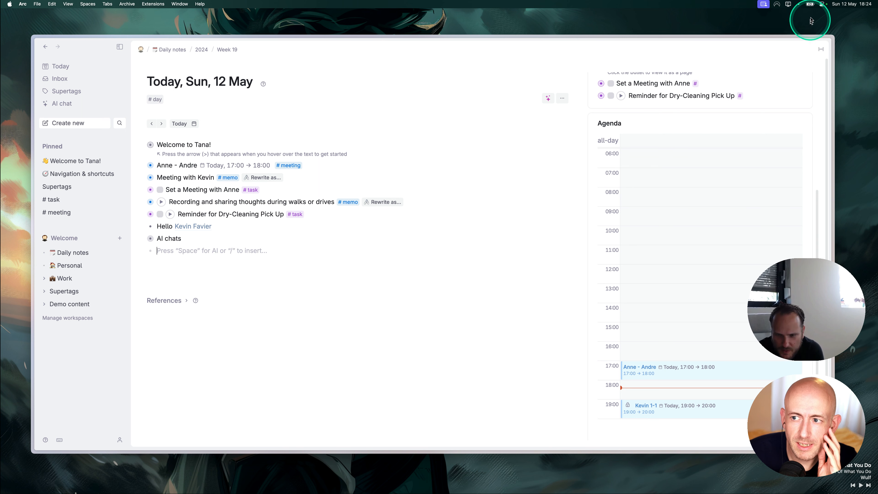
pyautogui.click(799, 6)
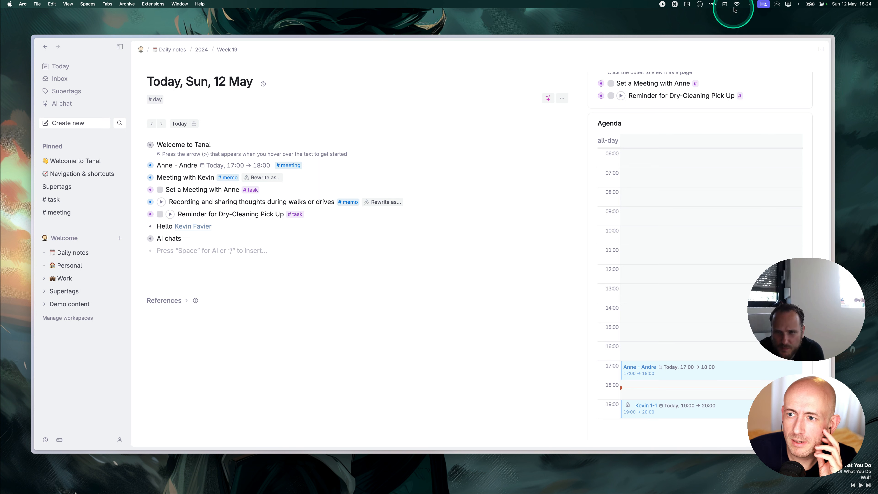
pyautogui.click(724, 5)
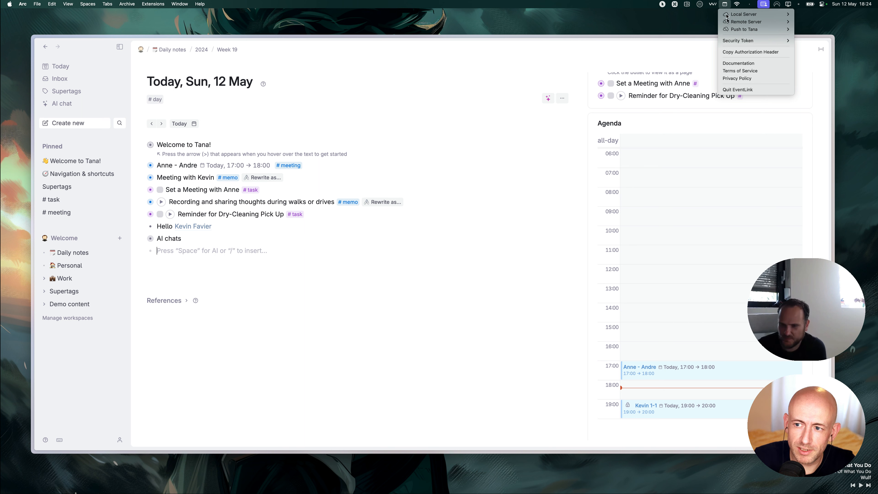
pyautogui.click(742, 64)
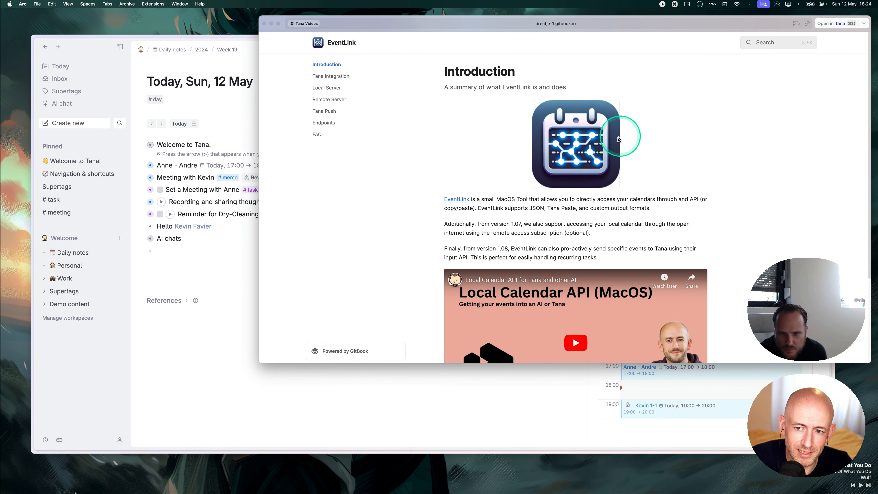
pyautogui.scroll(-5, 570, 249)
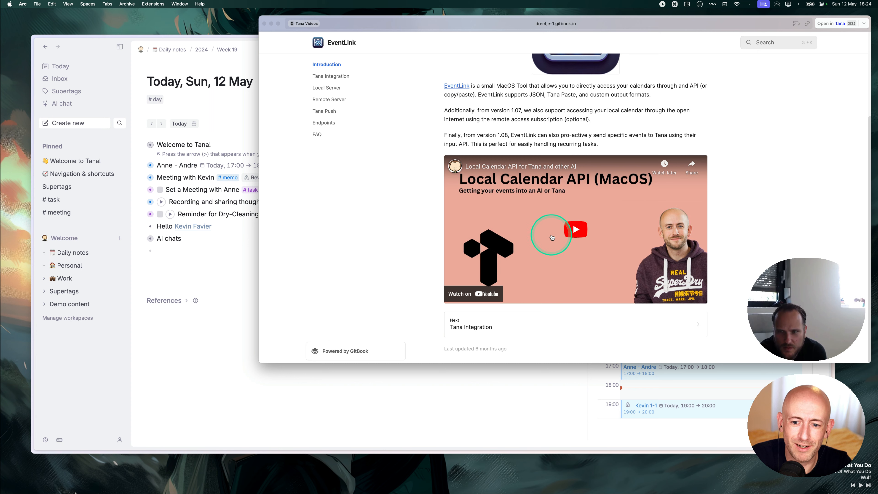
pyautogui.scroll(4, 504, 242)
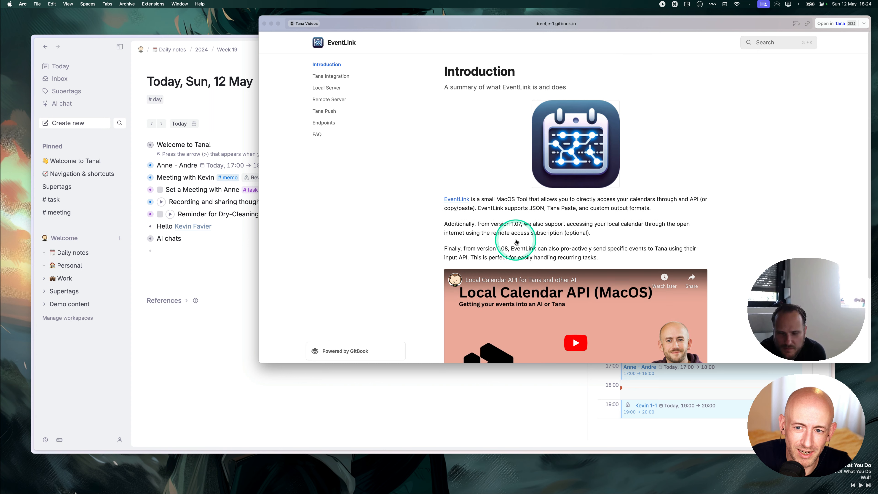
pyautogui.click(265, 25)
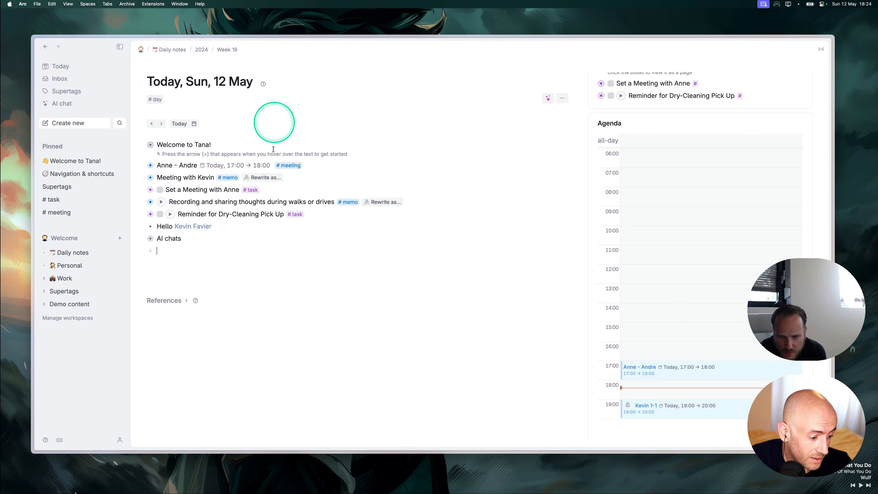
pyautogui.click(201, 246)
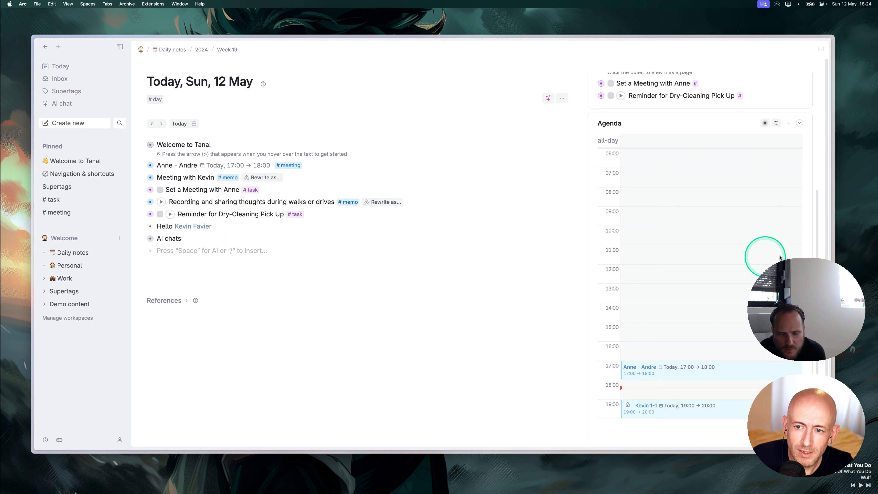
pyautogui.scroll(-1, 677, 255)
pyautogui.scroll(6, 741, 176)
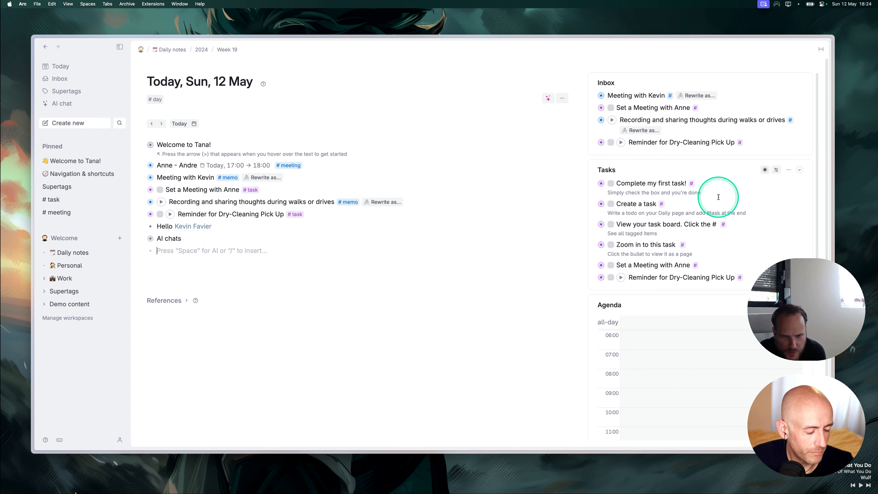
pyautogui.click(215, 272)
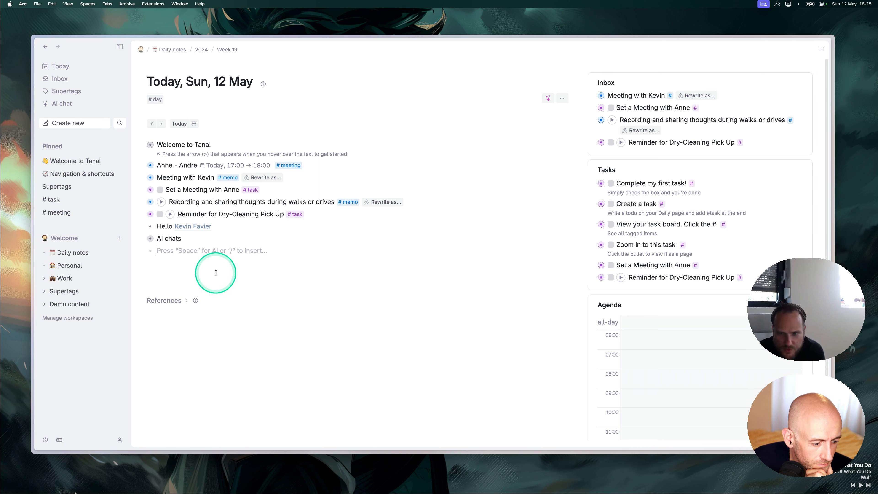
pyautogui.click(174, 252)
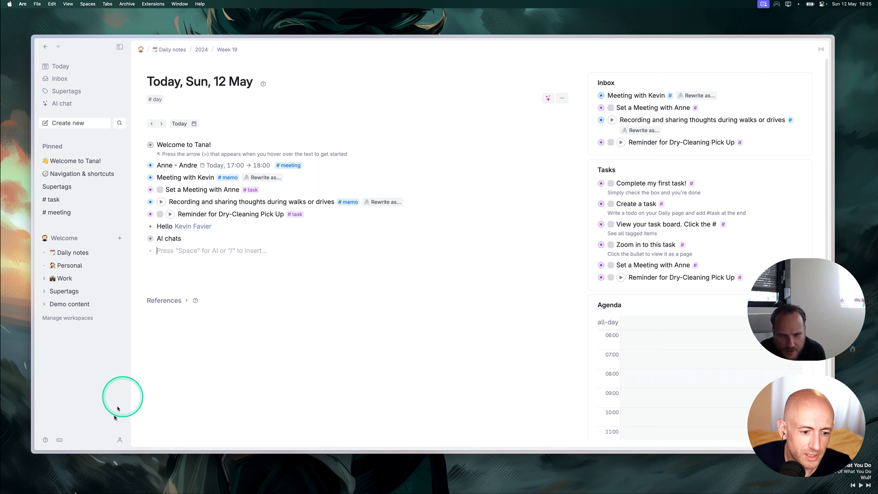
pyautogui.click(120, 440)
pyautogui.click(162, 324)
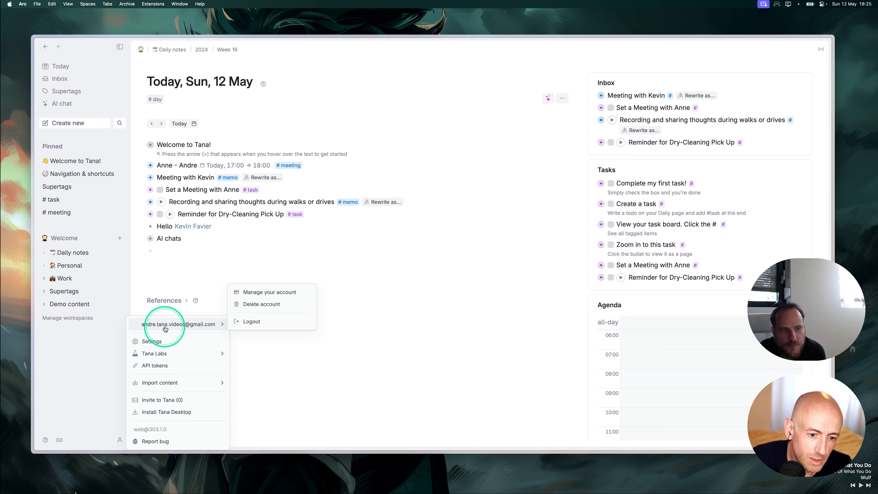
pyautogui.click(271, 292)
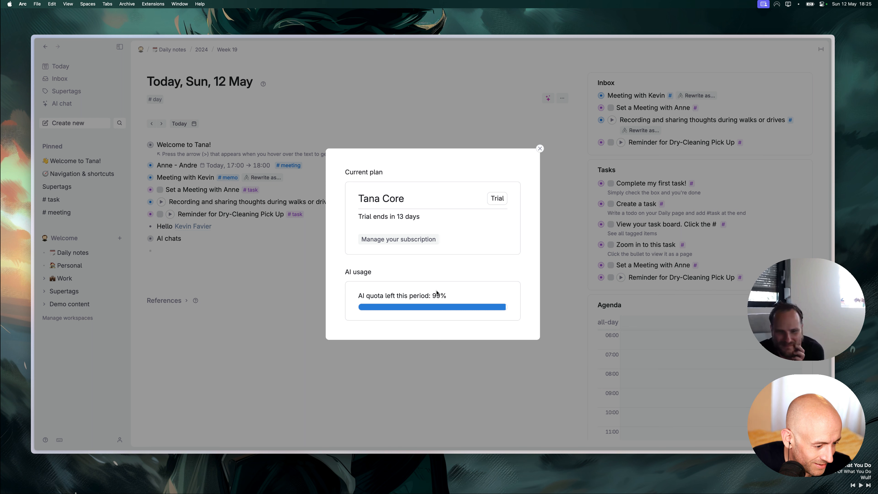
pyautogui.click(539, 149)
pyautogui.click(164, 249)
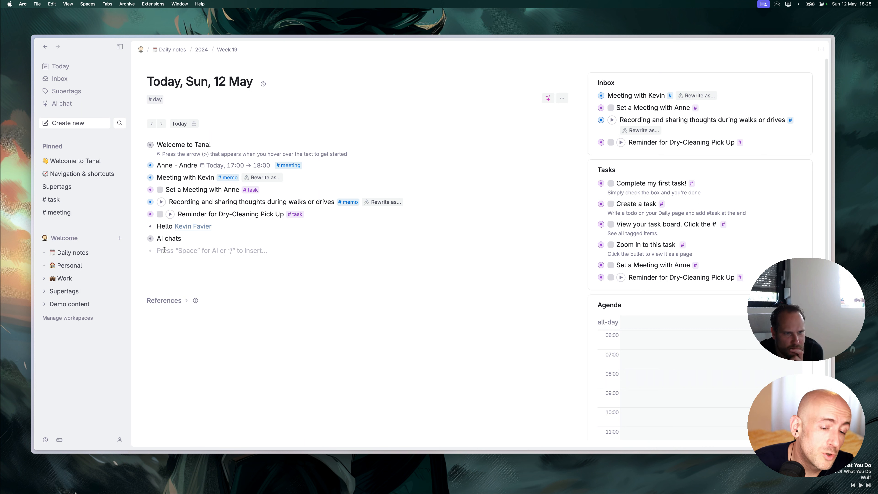
pyautogui.click(164, 249)
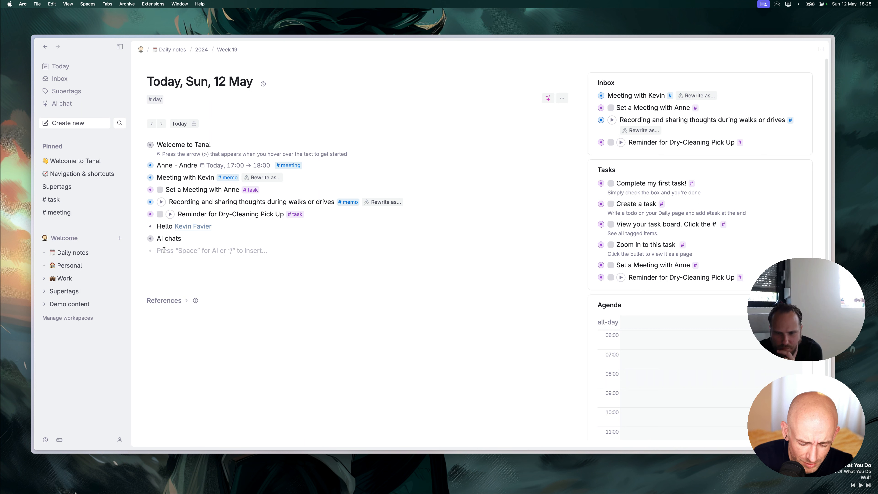
# Create a TEst node and convert it into a command node.
pyautogui.write('TEst')
pyautogui.press('super+k')
pyautogui.write('comm')
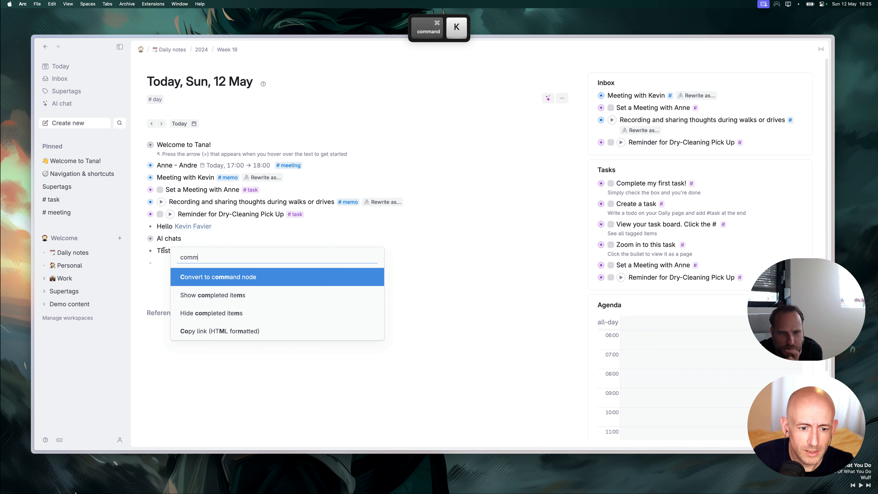
pyautogui.press('Return')
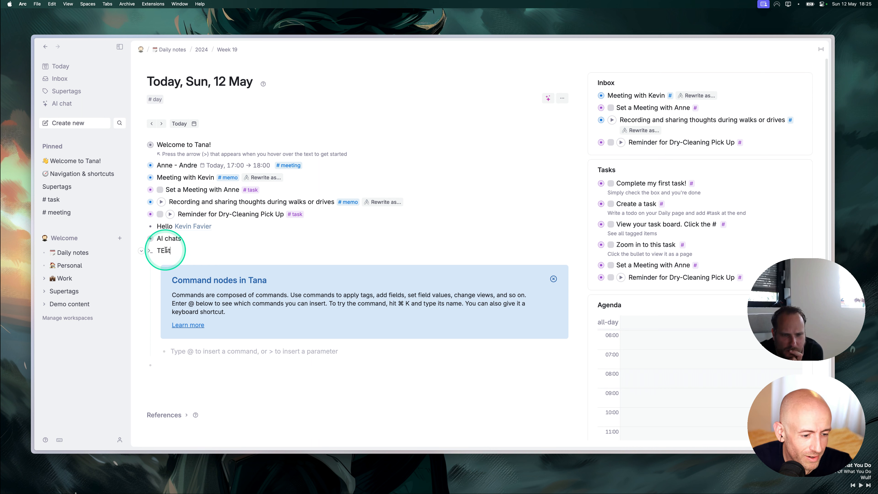
pyautogui.click(553, 278)
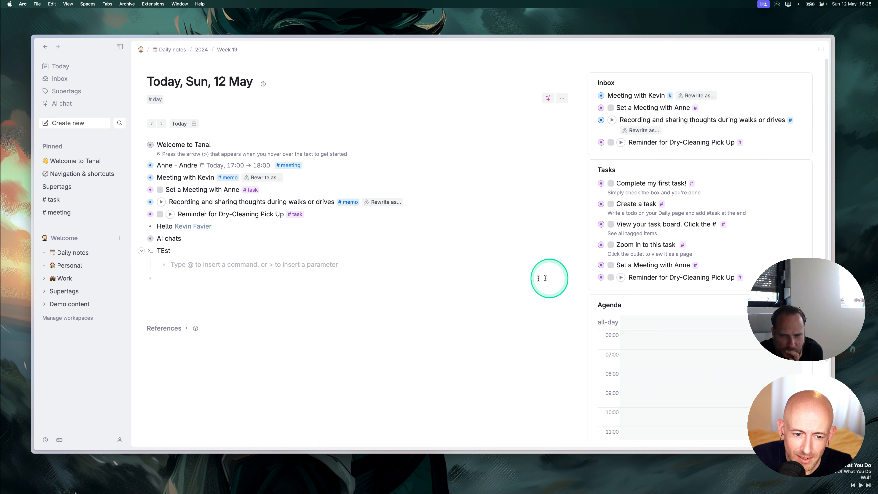
# Insert the Ask AI command under TEst and add its Model to use (OpenAI) field.
pyautogui.click(182, 266)
pyautogui.write('@')
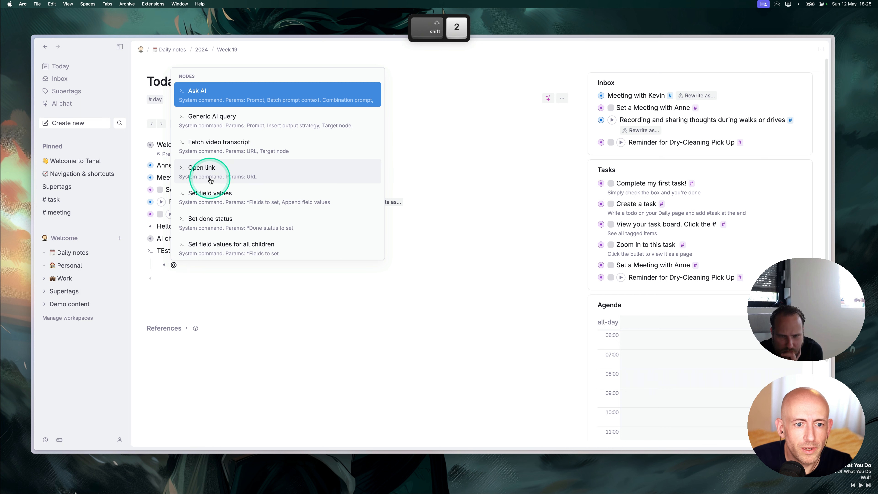
pyautogui.click(226, 101)
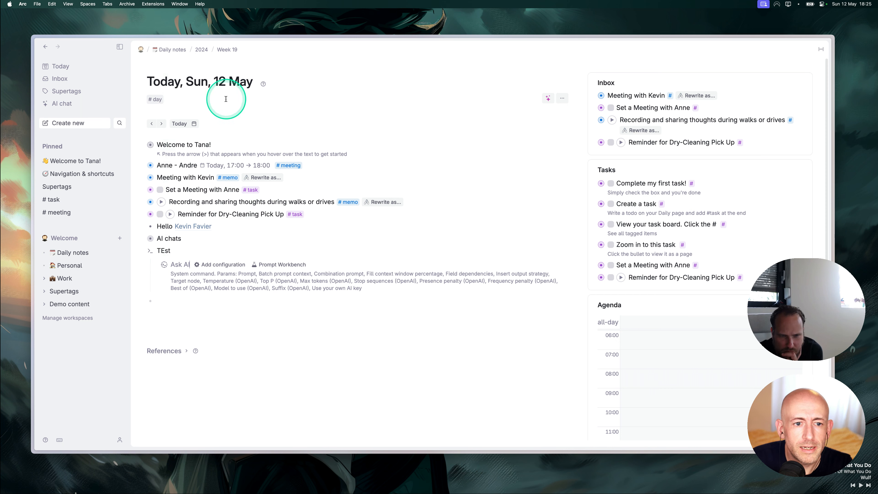
pyautogui.click(243, 265)
pyautogui.write('m')
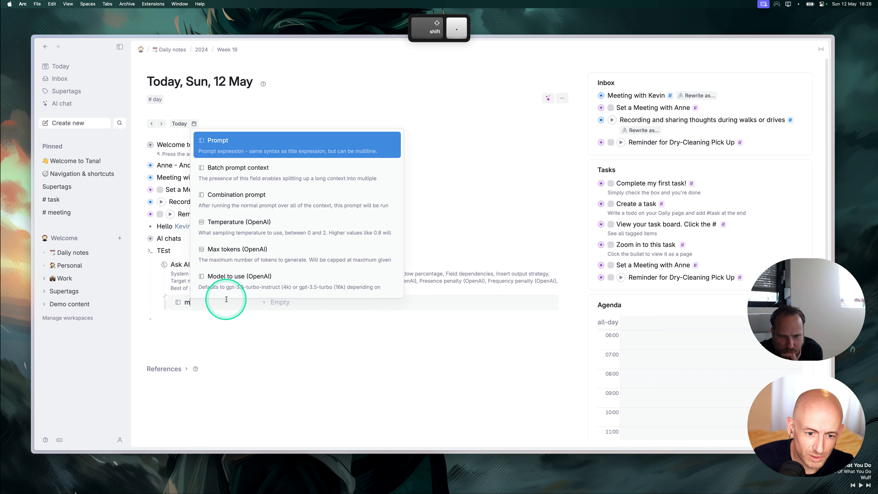
pyautogui.press('Down')
pyautogui.press('Down')
pyautogui.press('Down')
pyautogui.press('Down')
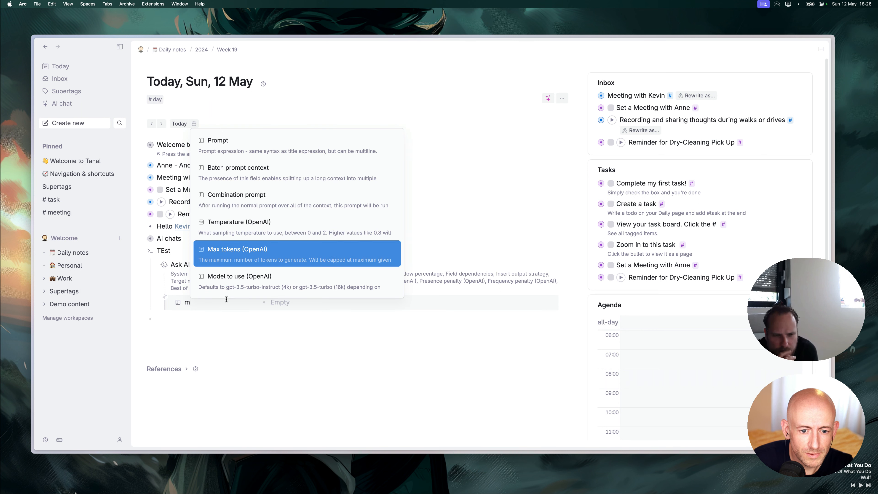
pyautogui.press('Down')
pyautogui.press('Down')
pyautogui.press('Down')
pyautogui.press('Down')
pyautogui.press('Down')
pyautogui.press('Down')
pyautogui.press('Down')
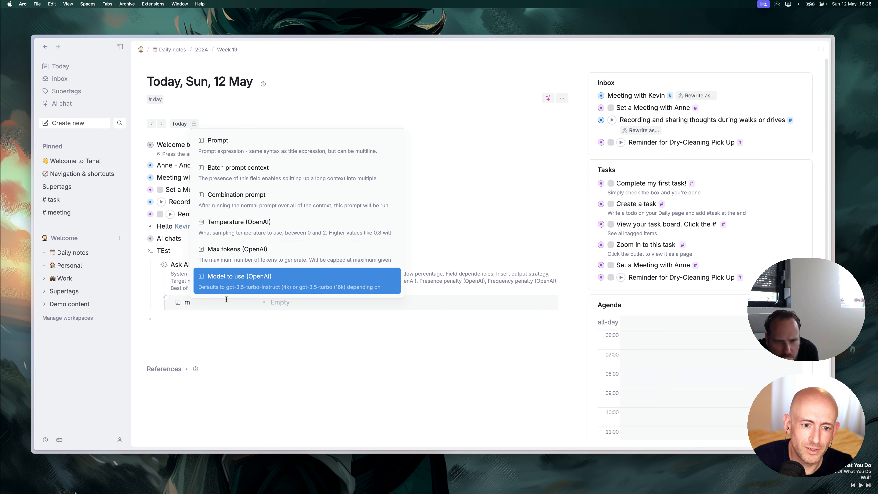
pyautogui.press('Return')
# Look over the GPT model list, then add a Use your own AI key field.
pyautogui.click(279, 305)
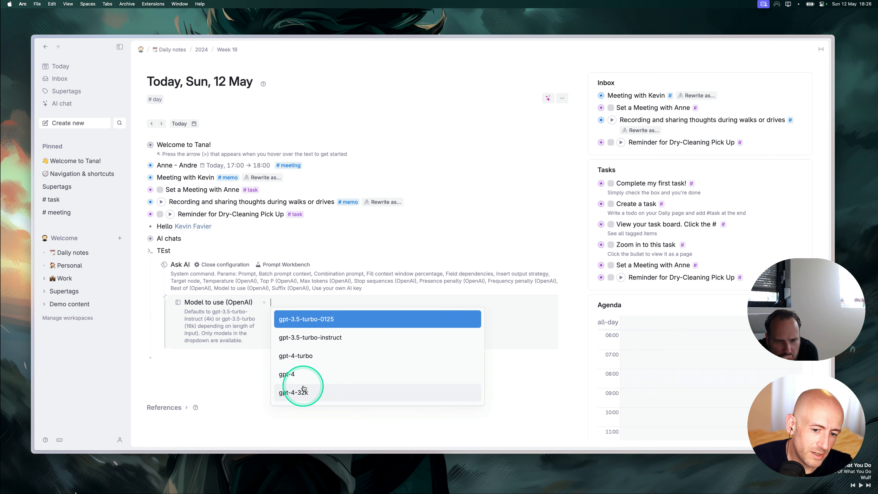
pyautogui.click(220, 362)
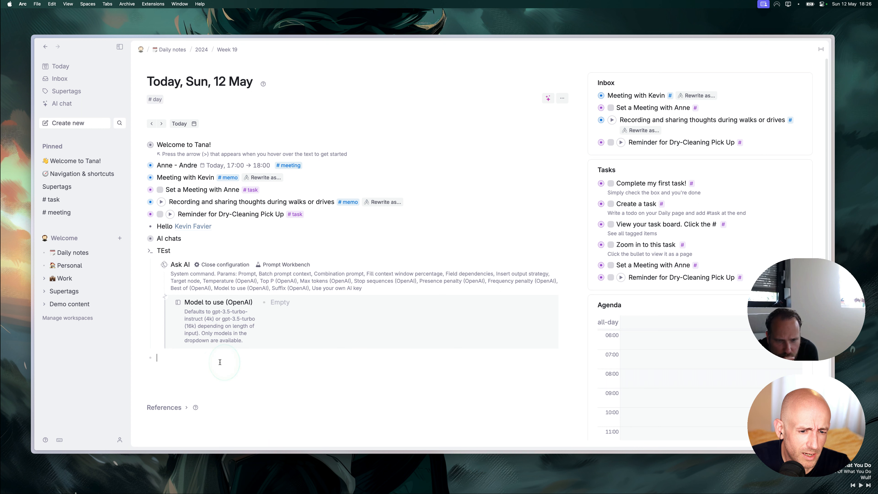
pyautogui.click(244, 305)
pyautogui.hotkey('ctrl', 'i')
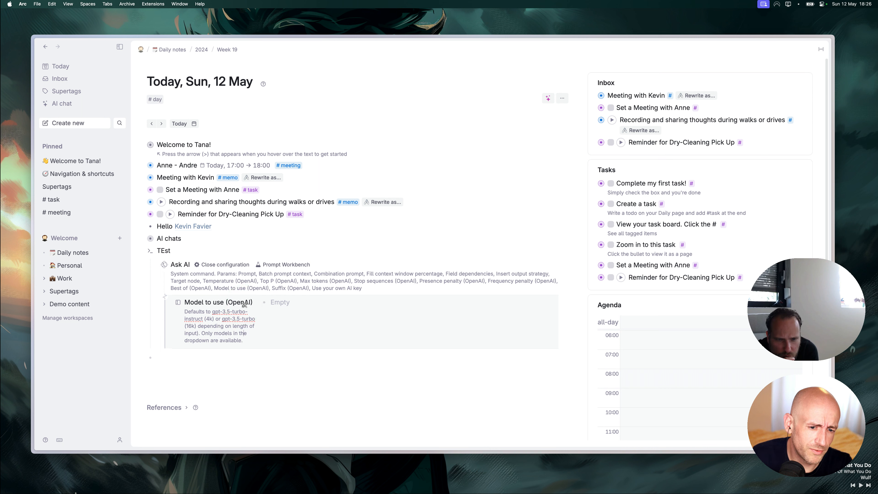
pyautogui.press('Return')
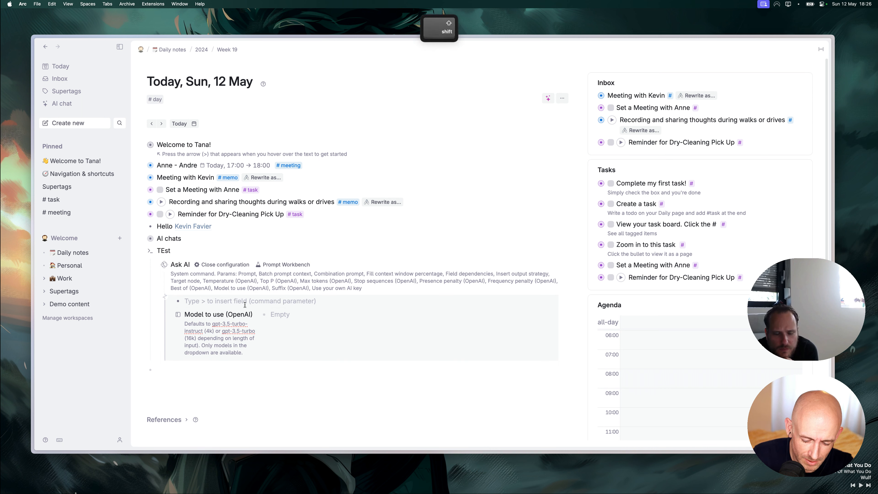
pyautogui.write('>Us')
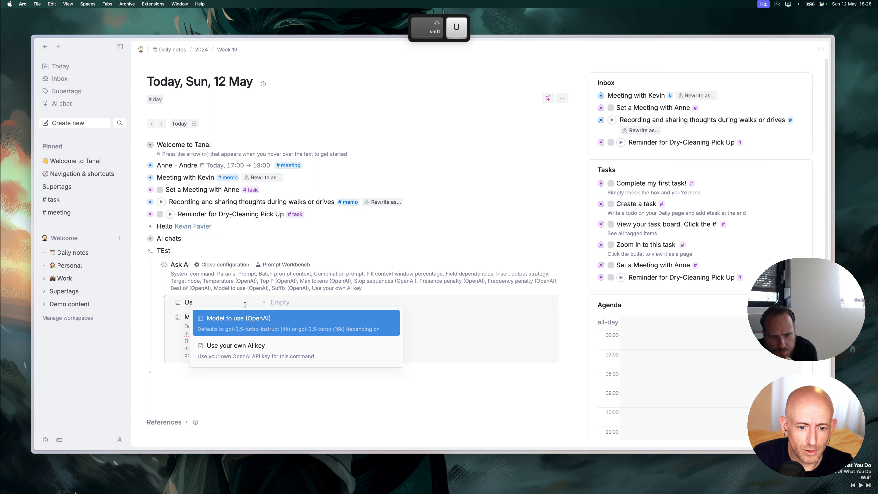
pyautogui.press('Down')
pyautogui.press('Return')
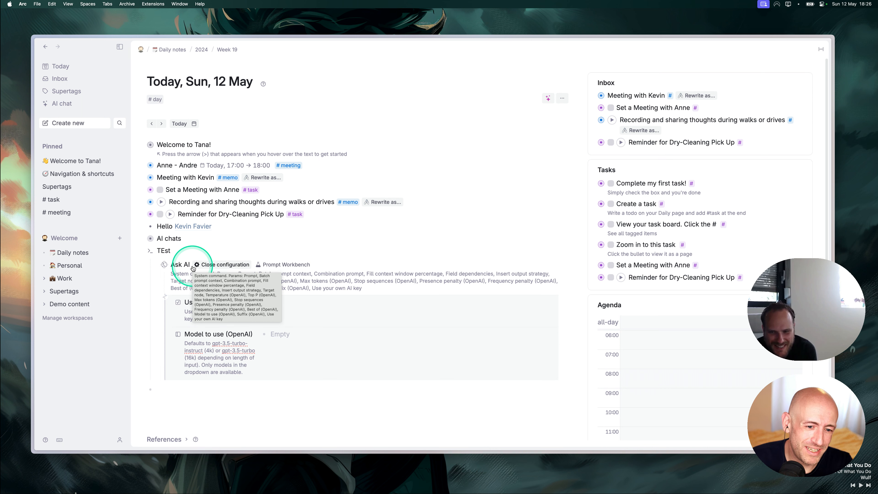
# Delete the trial Ask AI command node and the TEst node.
pyautogui.click(211, 265)
pyautogui.click(183, 265)
pyautogui.press('super+shift+BackSpace')
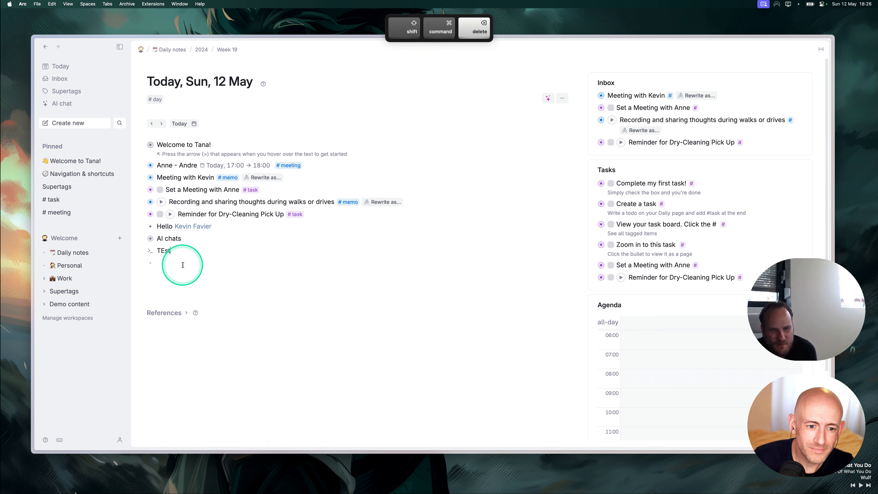
pyautogui.press('super+shift+BackSpace')
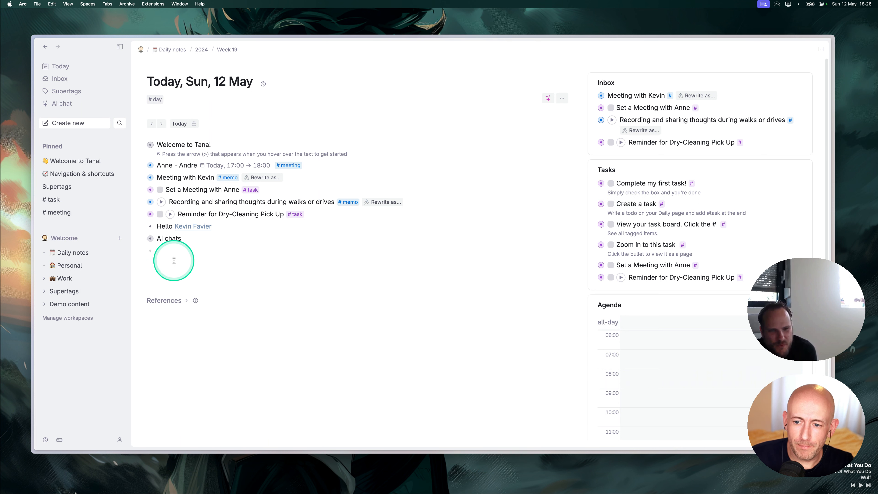
# Zoom into the 17:00–18:00 #meeting node from the daily note.
pyautogui.click(174, 260)
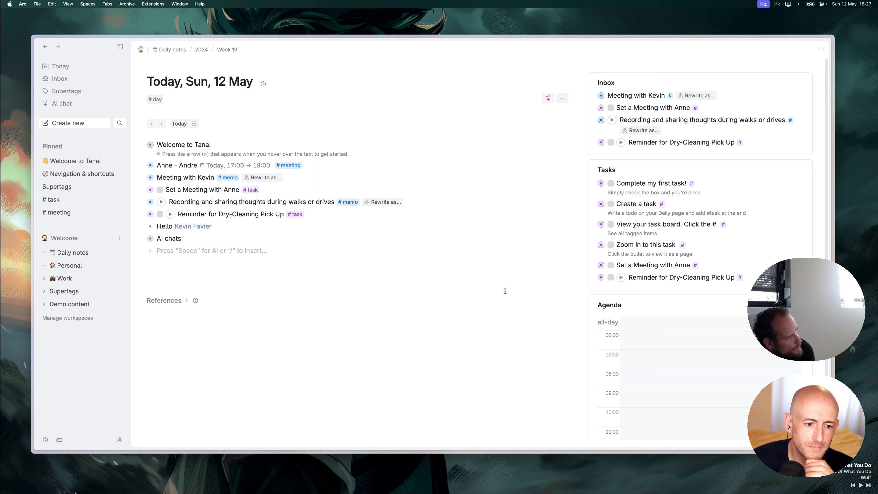
pyautogui.click(476, 192)
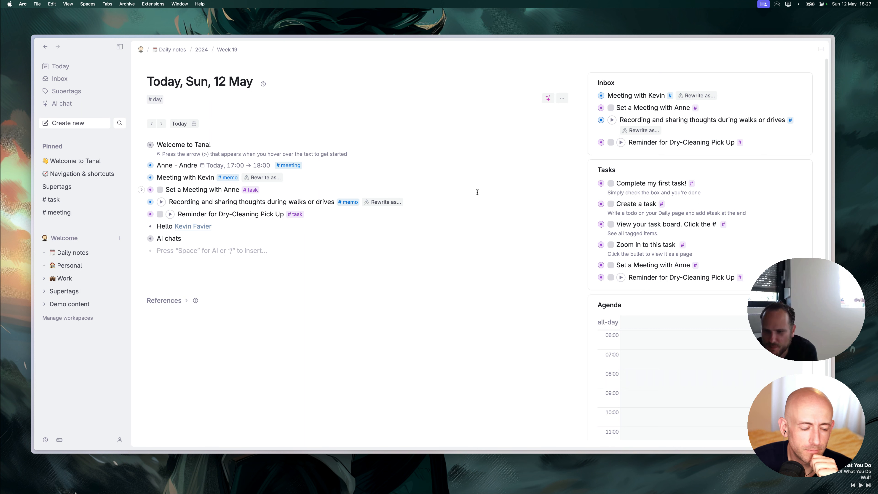
pyautogui.click(224, 265)
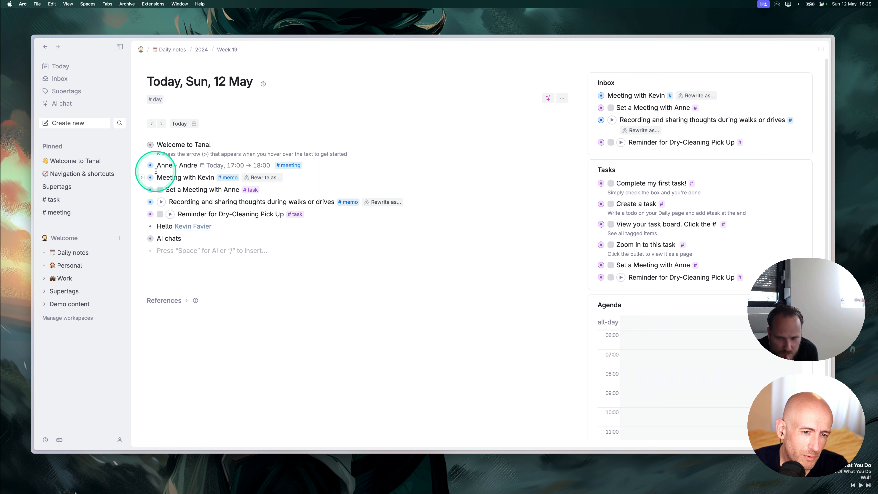
pyautogui.click(150, 165)
# Below Agenda, write 'Discuss the design with' followed by a person reference.
pyautogui.click(177, 230)
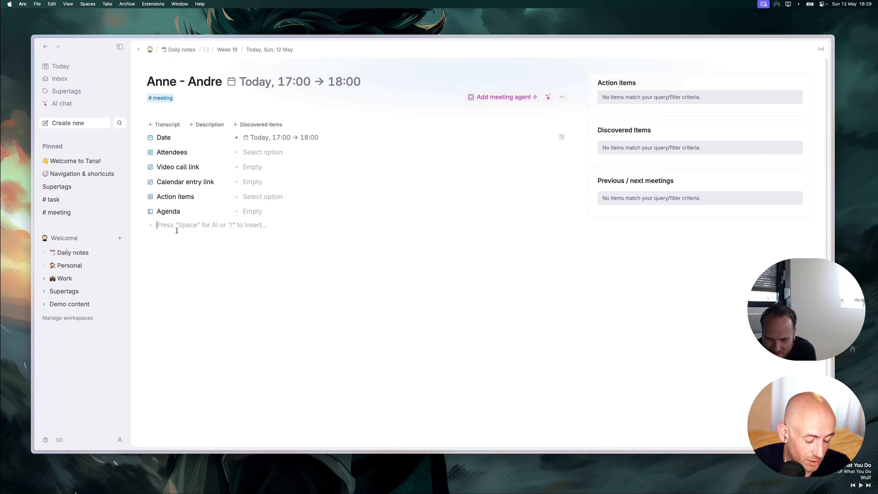
pyautogui.write('Discuss ')
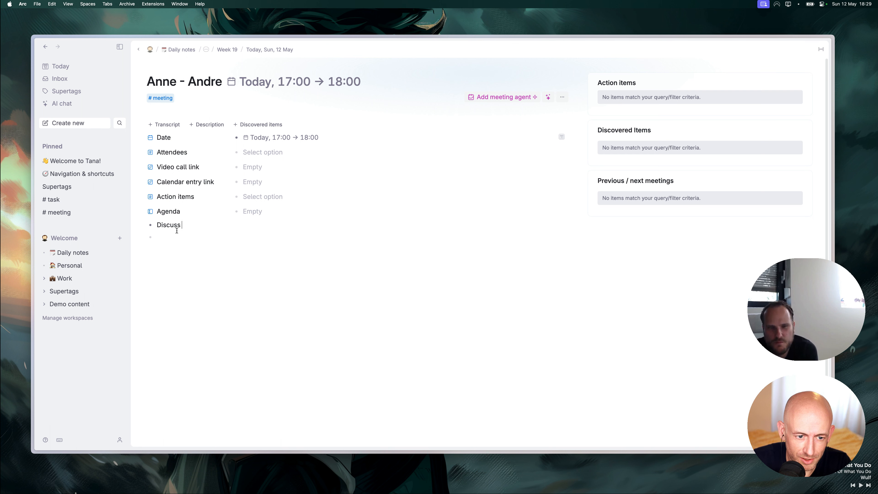
pyautogui.write('the desug')
pyautogui.press('BackSpace')
pyautogui.press('BackSpace')
pyautogui.write('ig')
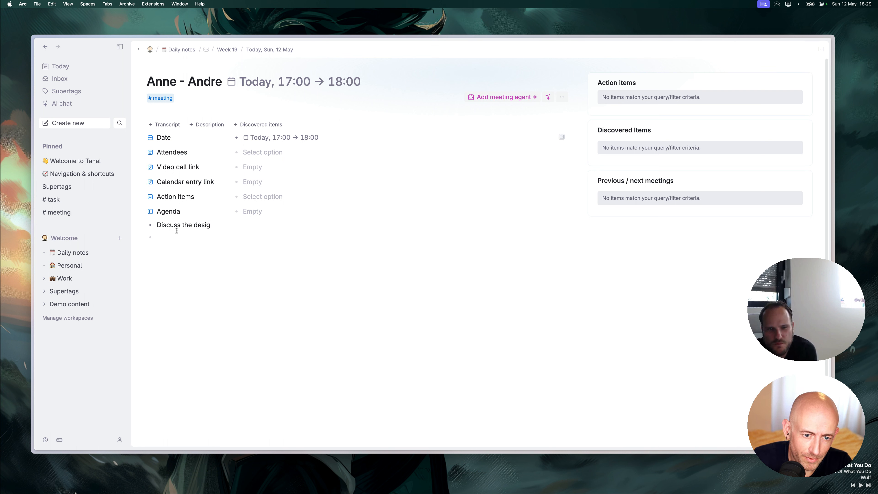
pyautogui.write('n with @kevin')
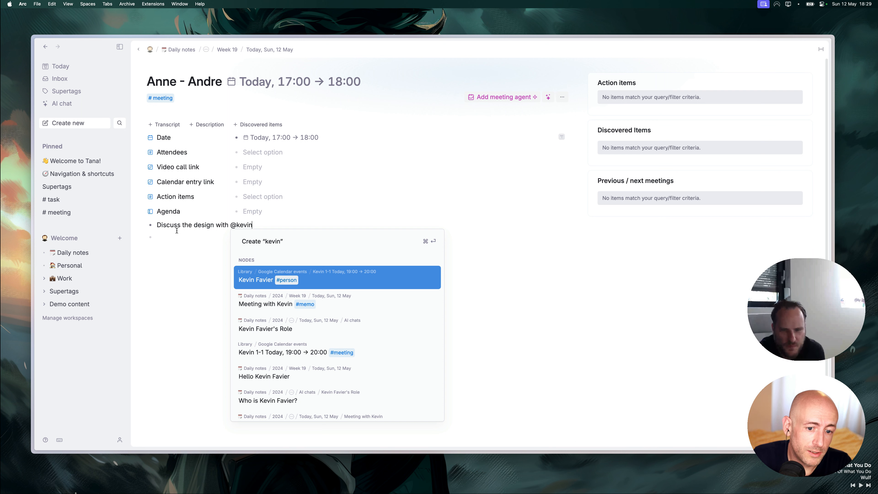
pyautogui.press('Return')
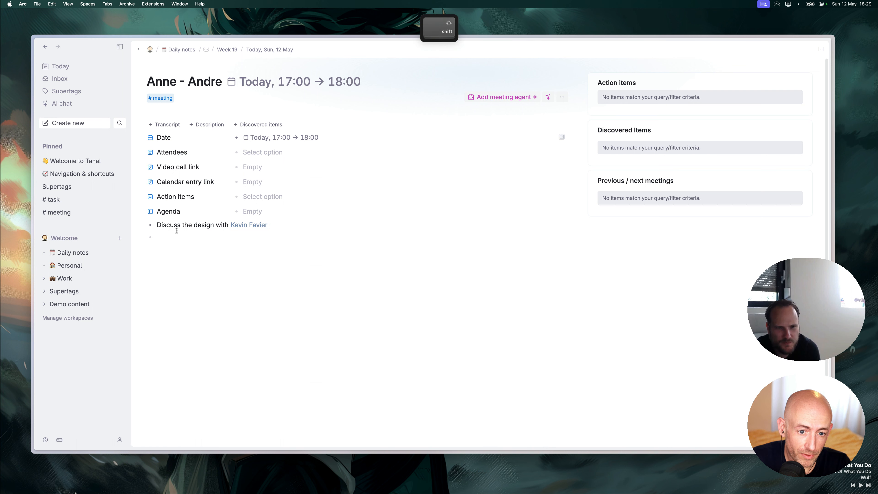
# Create a new #discuss supertag and apply it to that line.
pyautogui.write('#discc')
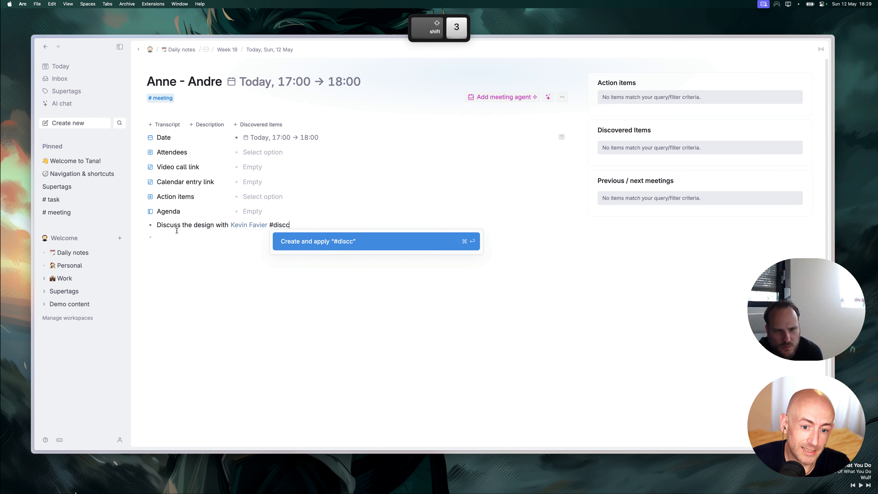
pyautogui.press('BackSpace')
pyautogui.write('uss')
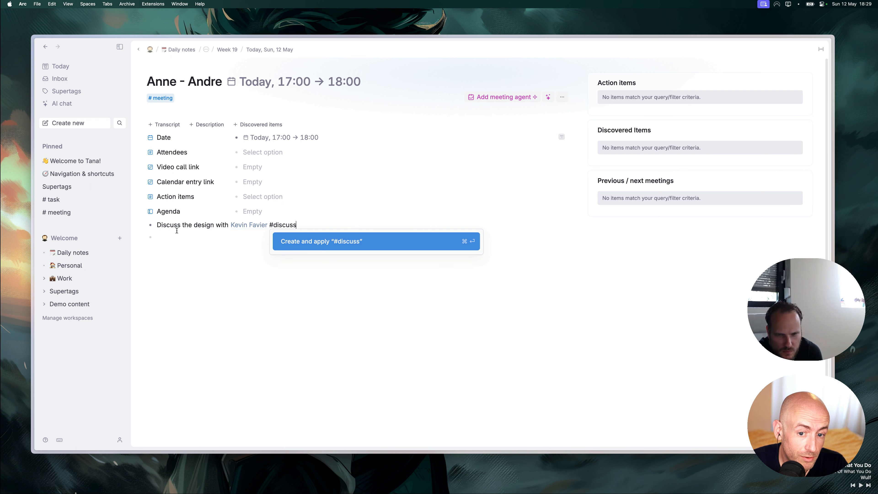
pyautogui.press('Return')
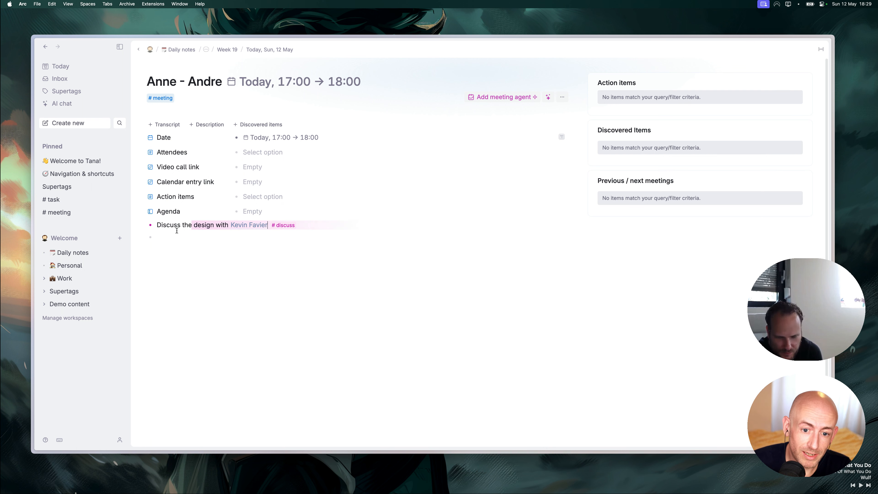
pyautogui.click(270, 226)
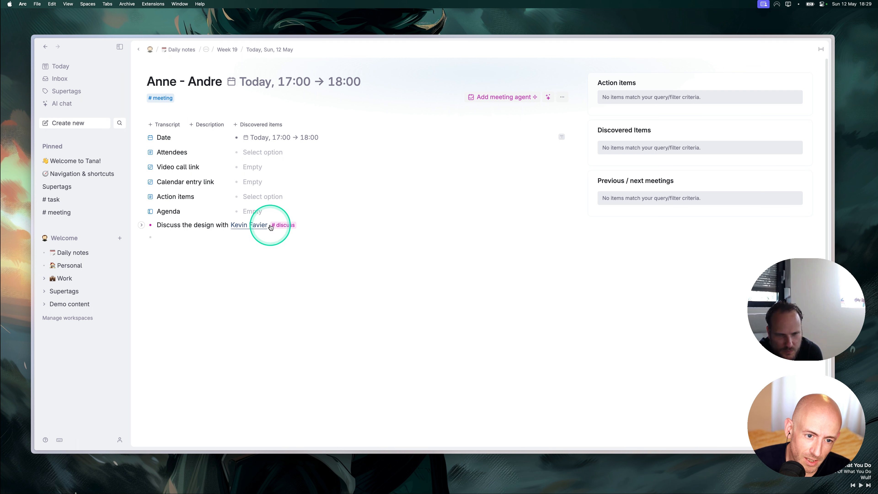
# In the #discuss configuration, extend from #task to inherit Status, Due date, Related project and Assignee.
pyautogui.click(288, 225)
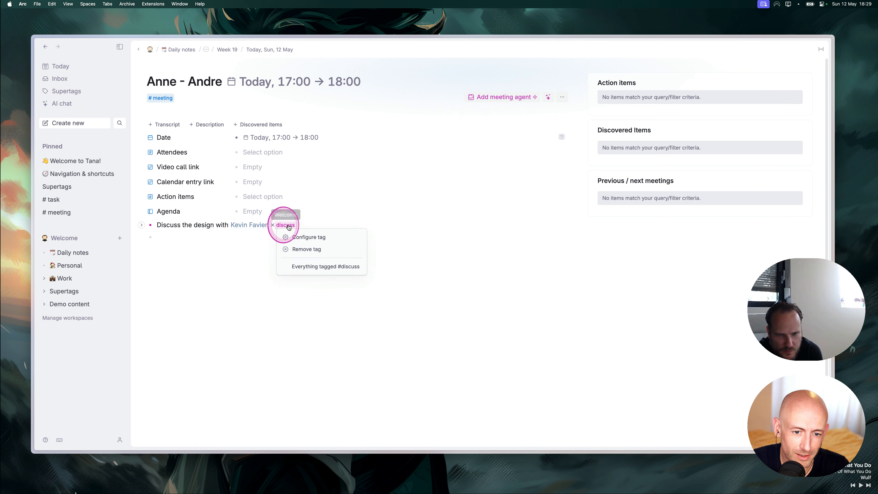
pyautogui.click(304, 238)
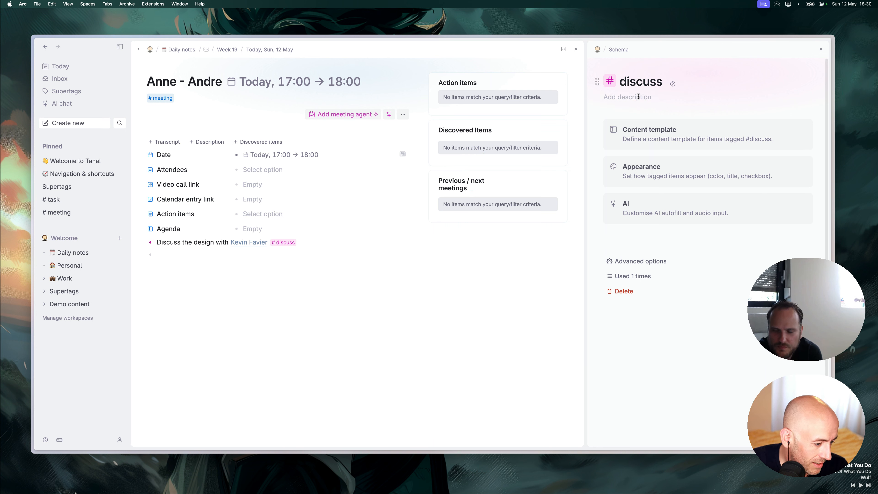
pyautogui.click(694, 136)
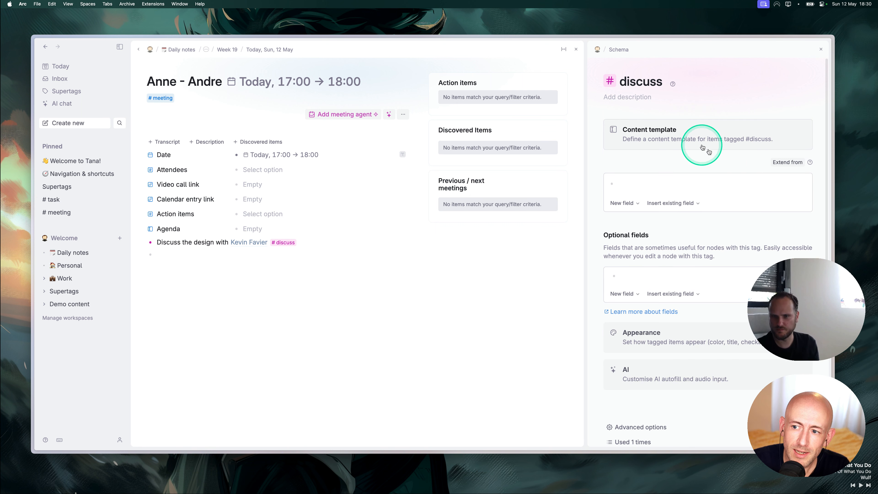
pyautogui.click(782, 166)
pyautogui.click(767, 176)
pyautogui.write('task')
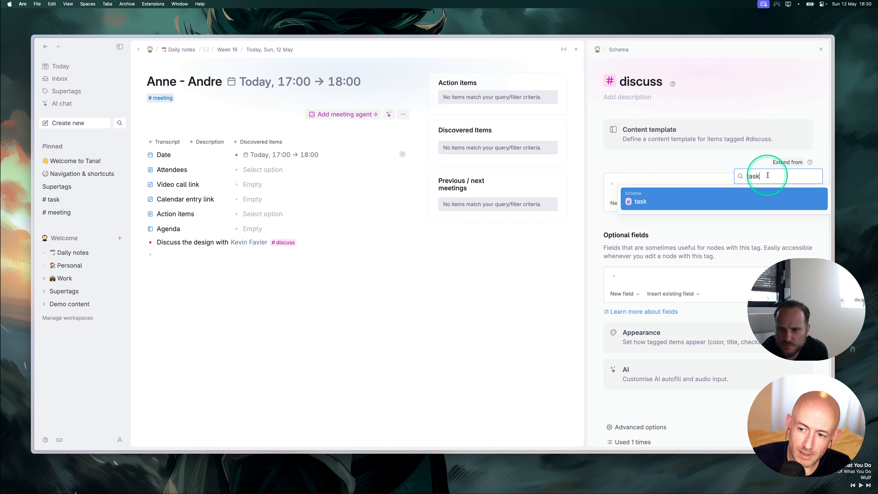
pyautogui.click(686, 200)
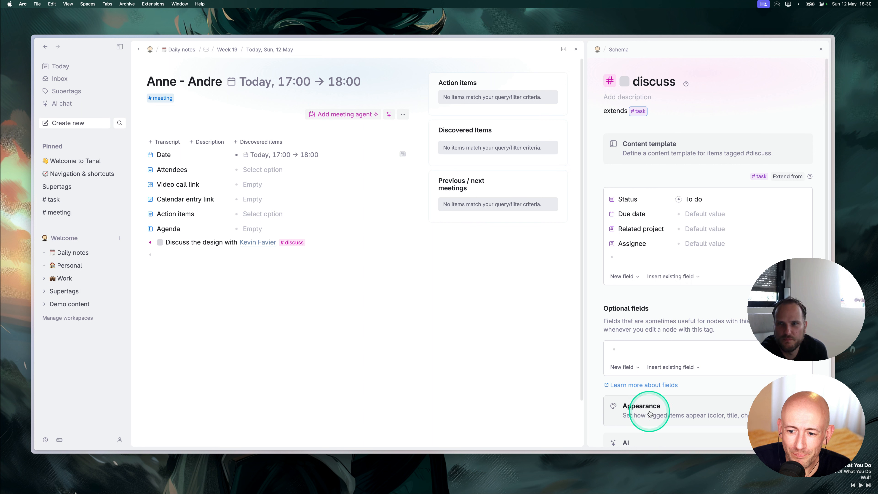
pyautogui.click(632, 353)
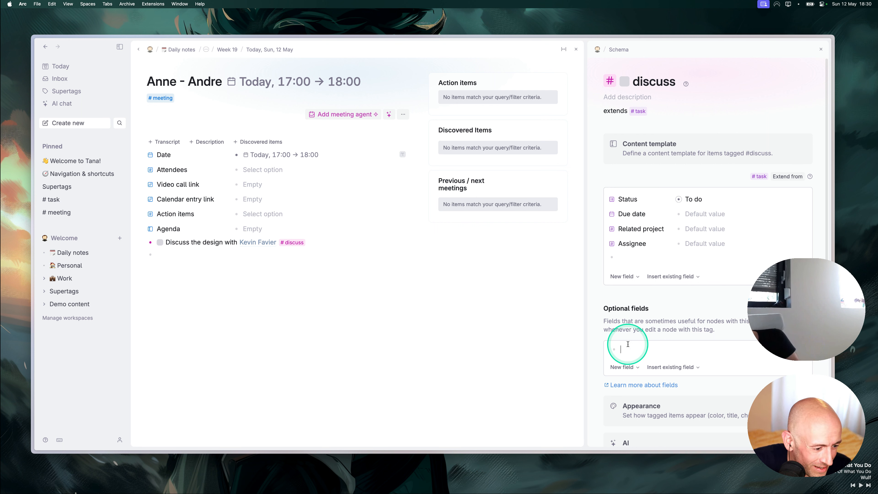
pyautogui.scroll(-2, 632, 331)
pyautogui.scroll(-1, 632, 328)
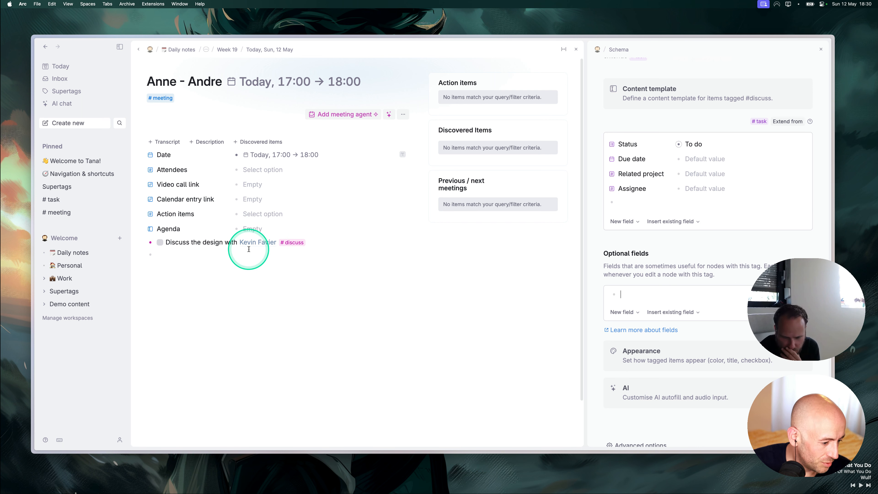
# Add a Discuss with field to #discuss whose options come from the #person supertag.
pyautogui.click(628, 204)
pyautogui.write('Di')
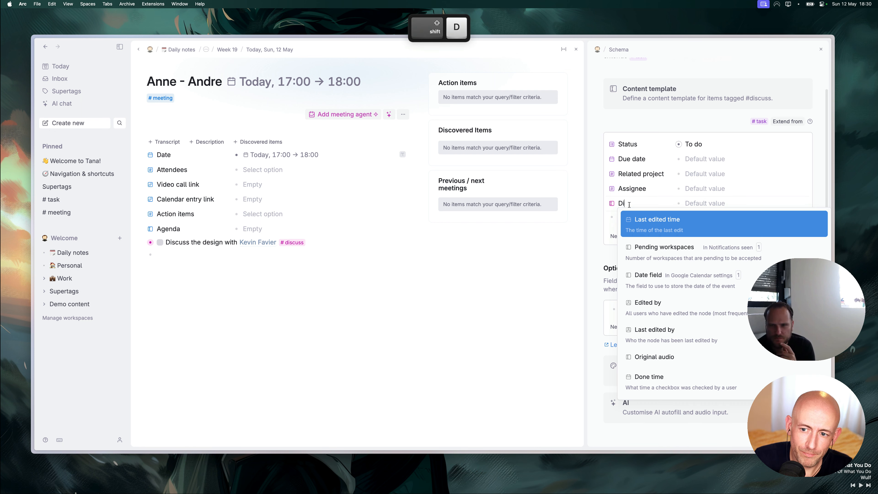
pyautogui.write('scuss with')
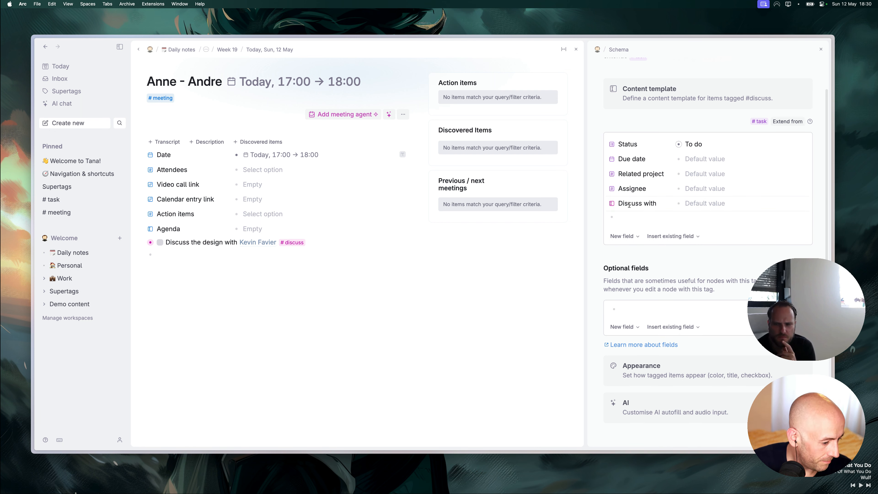
pyautogui.click(611, 203)
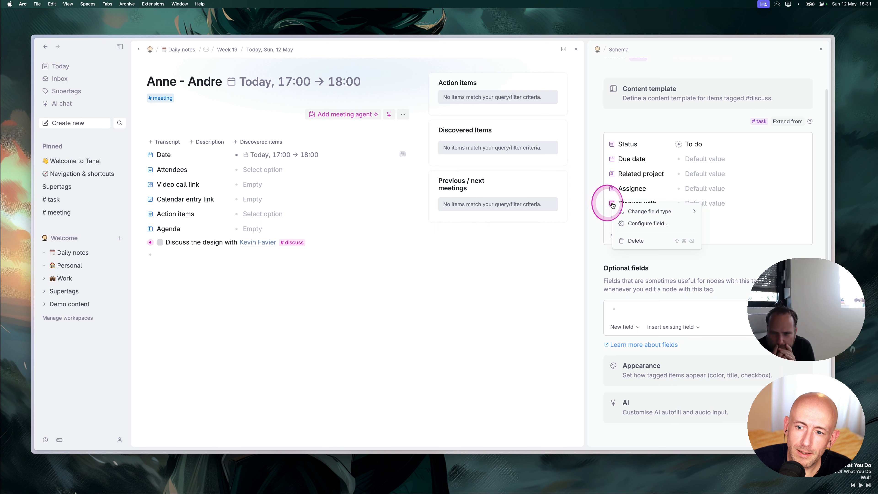
pyautogui.click(646, 223)
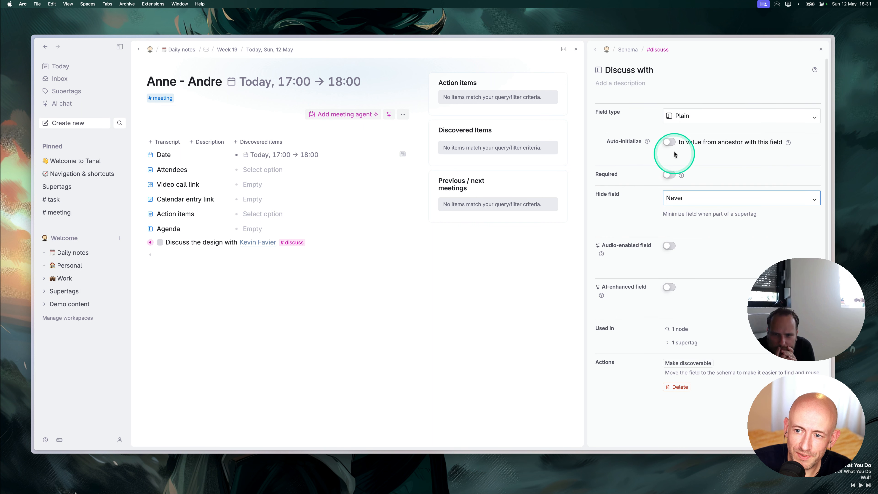
pyautogui.click(680, 119)
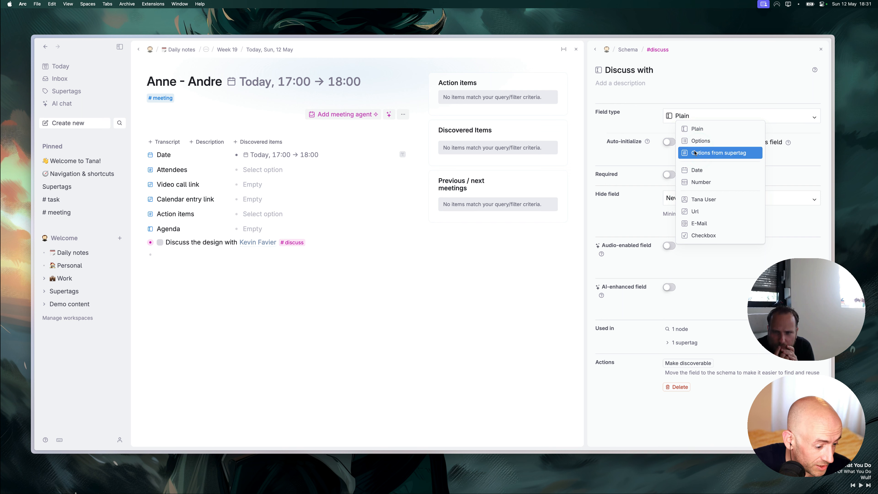
pyautogui.click(694, 153)
pyautogui.click(696, 141)
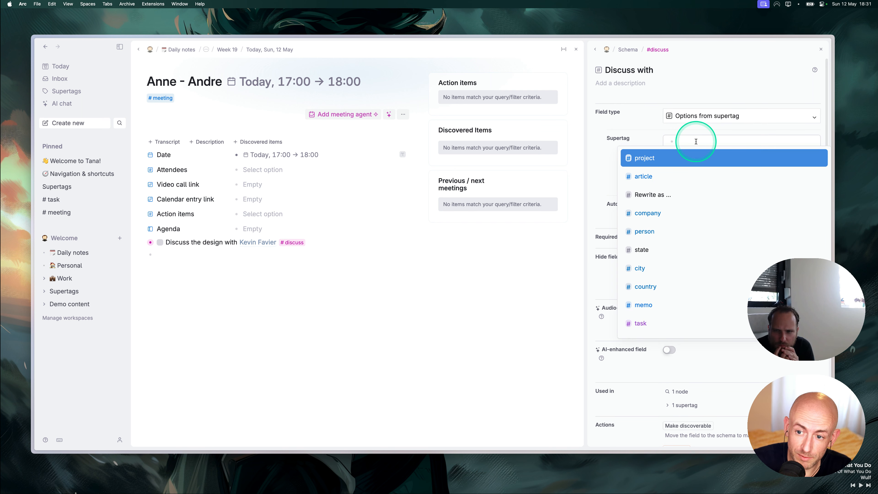
pyautogui.click(646, 232)
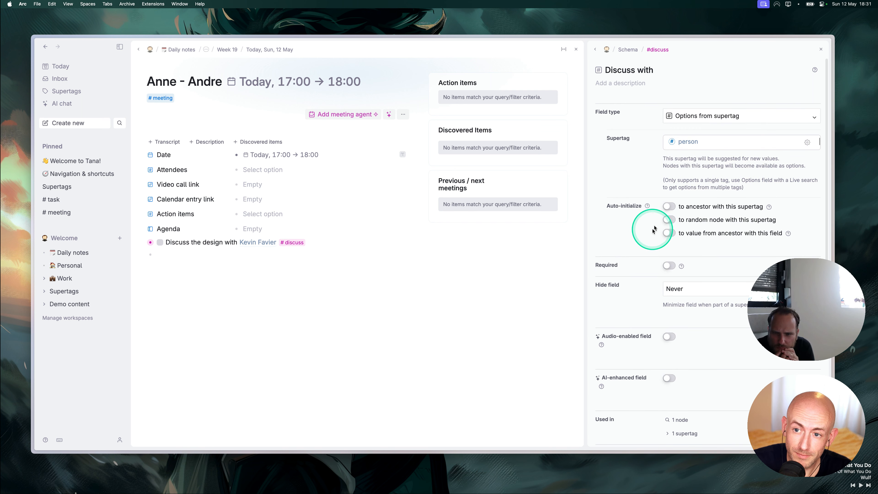
pyautogui.click(595, 49)
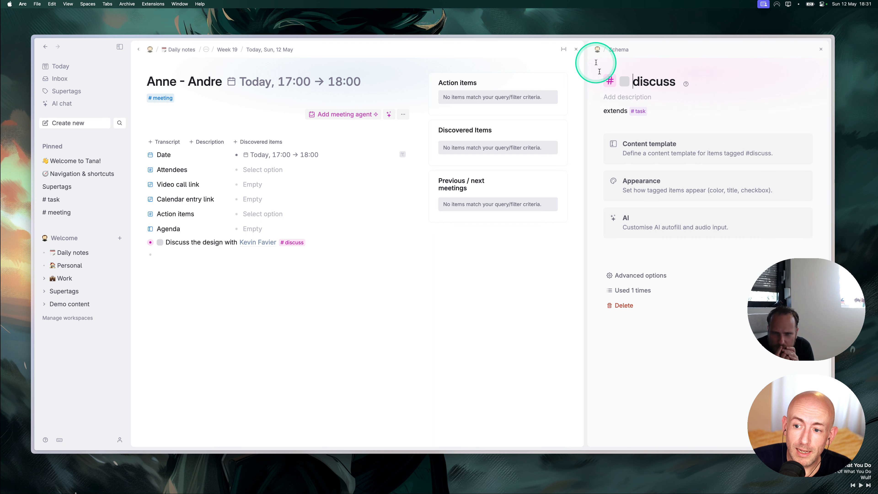
# Make the Discuss with field an AI-enhanced field.
pyautogui.click(649, 143)
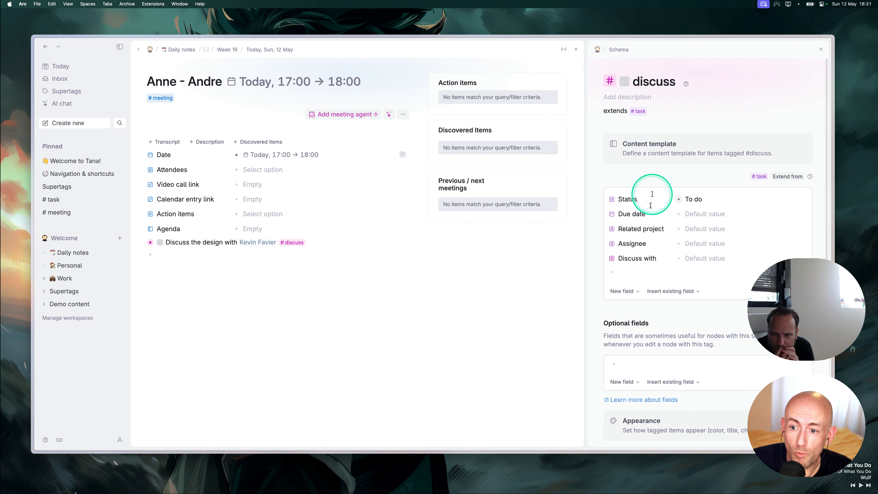
pyautogui.click(612, 261)
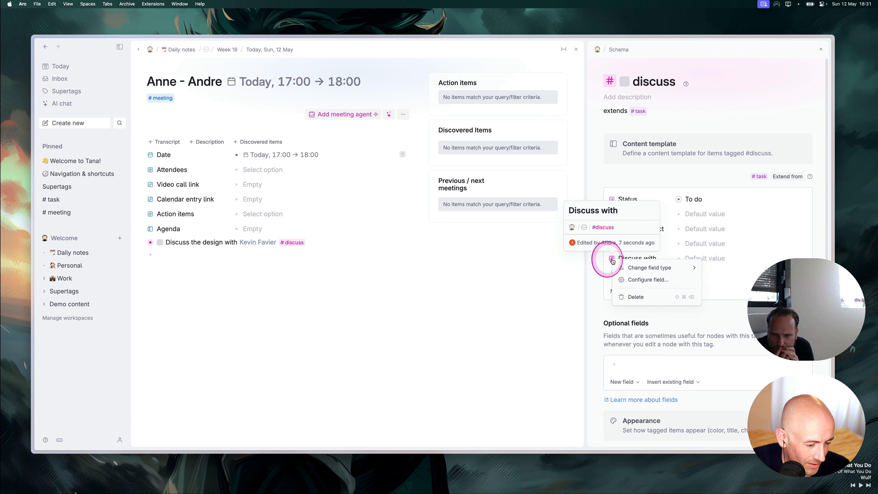
pyautogui.click(654, 282)
pyautogui.scroll(-3, 670, 370)
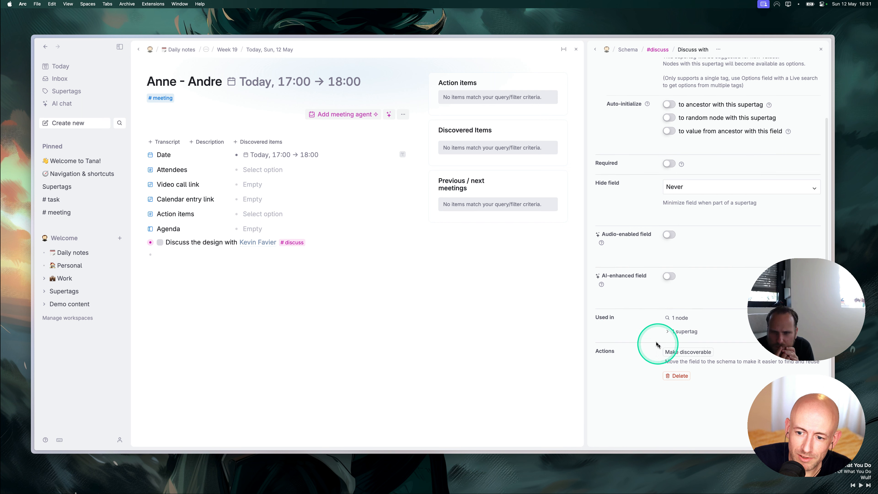
pyautogui.click(669, 276)
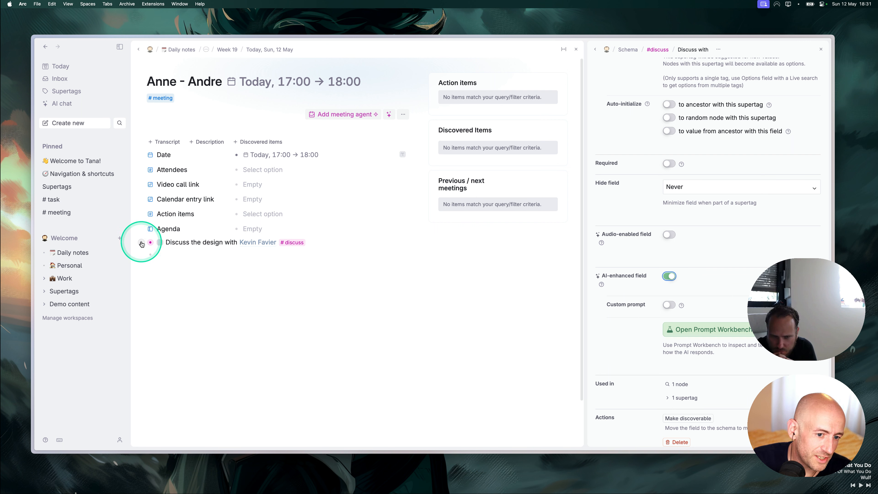
# Expand the design item, AI-fill its Discuss with field with the mentioned #person, and close the settings.
pyautogui.click(141, 244)
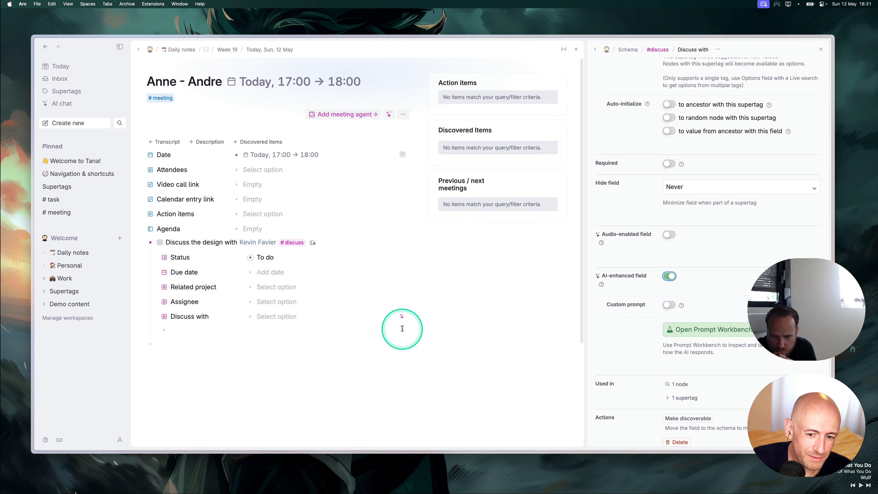
pyautogui.click(402, 316)
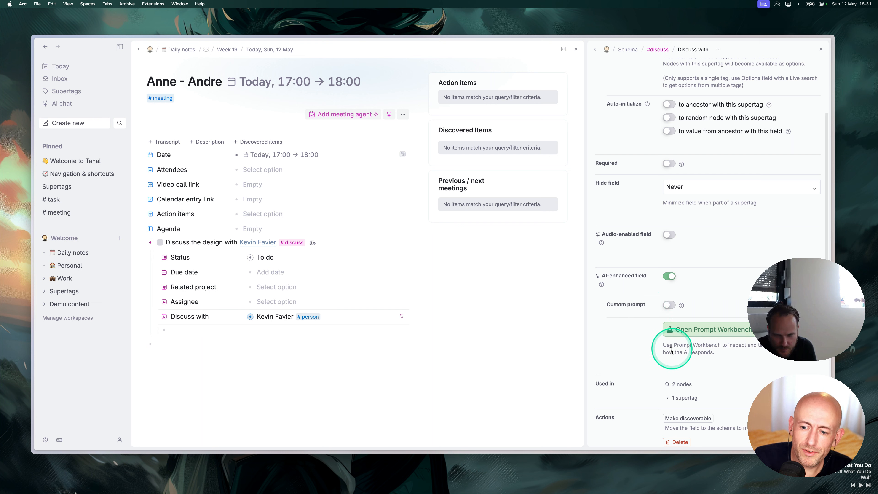
pyautogui.scroll(-2, 657, 334)
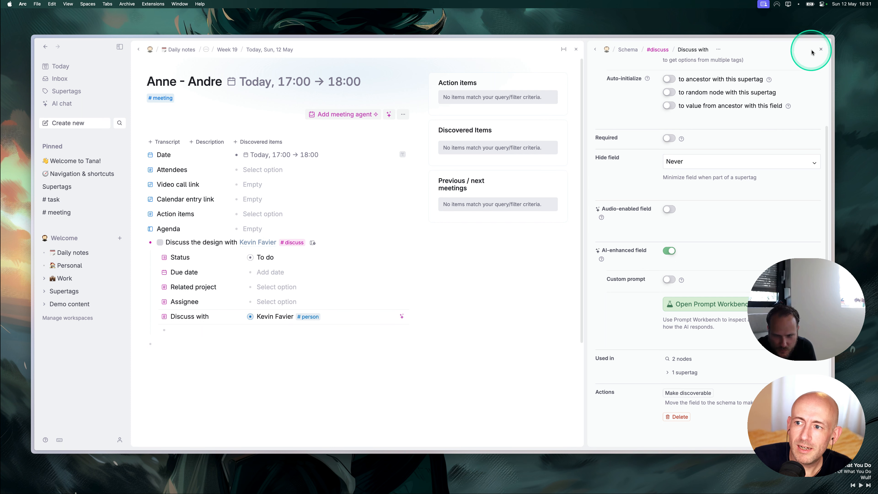
pyautogui.click(820, 50)
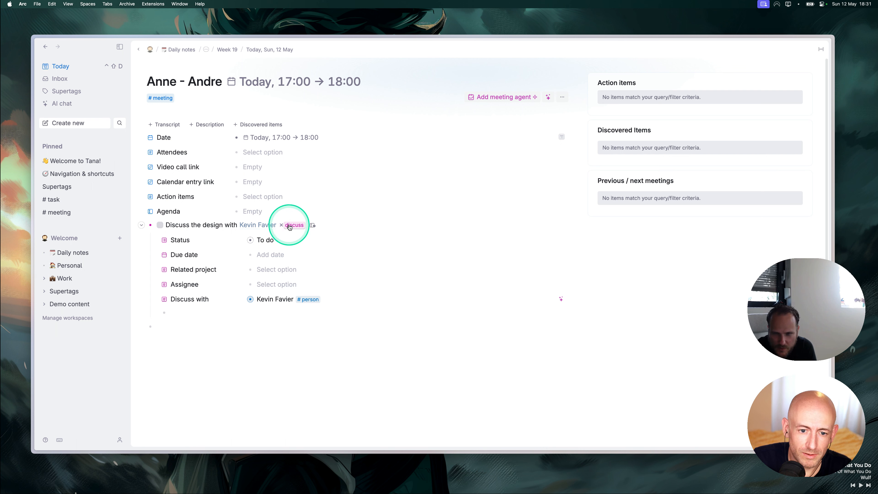
# Open the #discuss configuration and expand its advanced options.
pyautogui.click(312, 225)
pyautogui.click(313, 238)
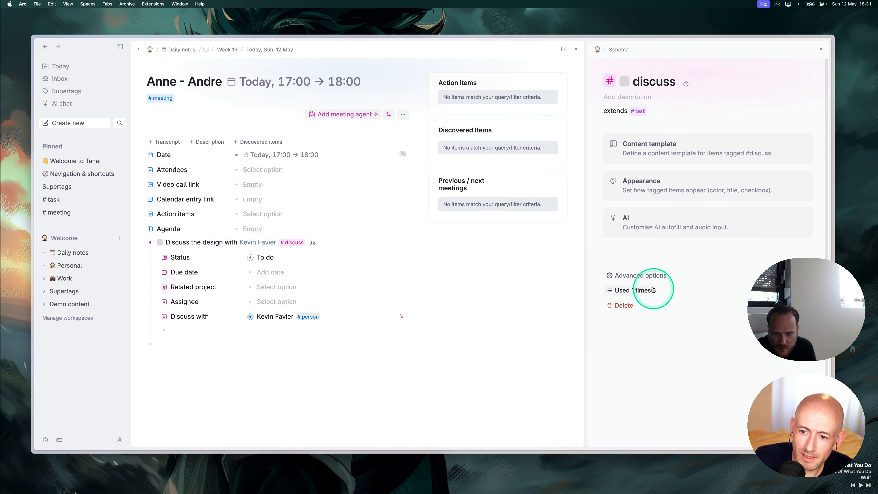
pyautogui.click(653, 276)
pyautogui.scroll(-12, 655, 294)
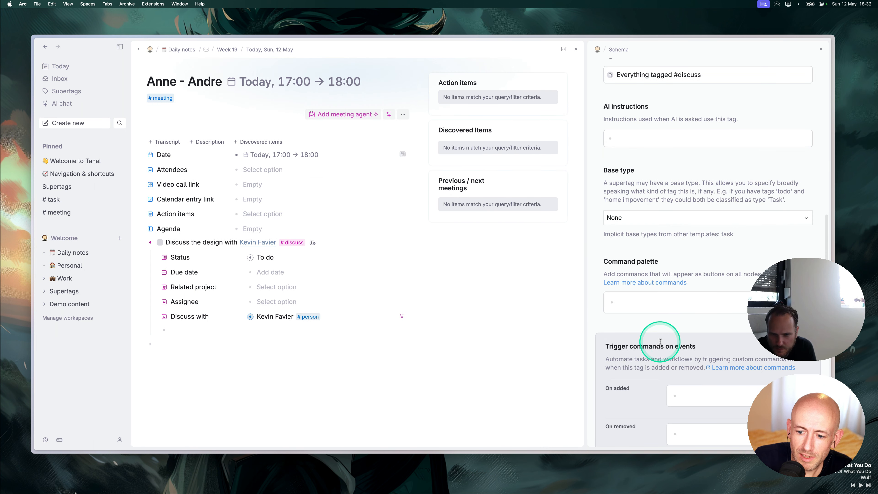
pyautogui.scroll(-3, 667, 332)
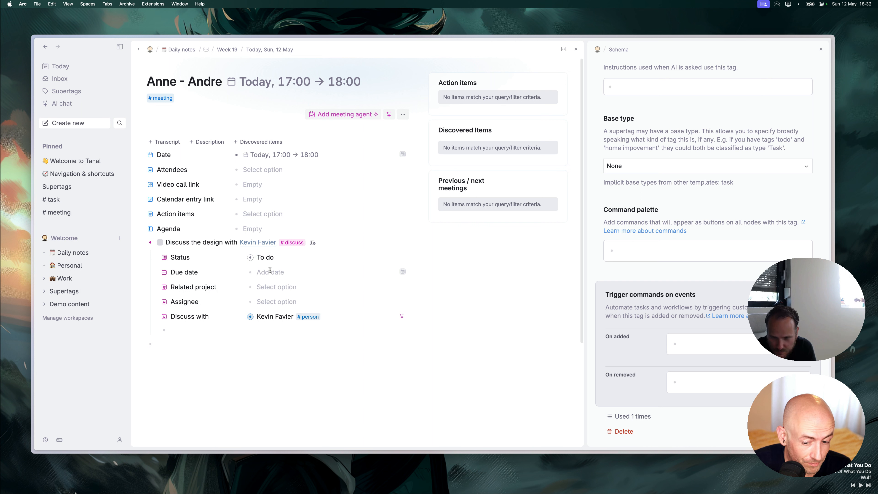
# Set Run AI fields as the command triggered when #discuss is added.
pyautogui.click(705, 341)
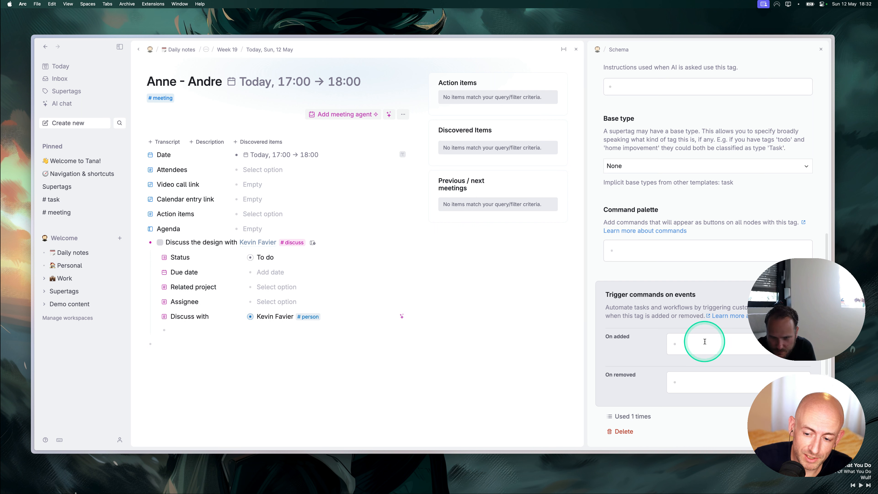
pyautogui.write('@')
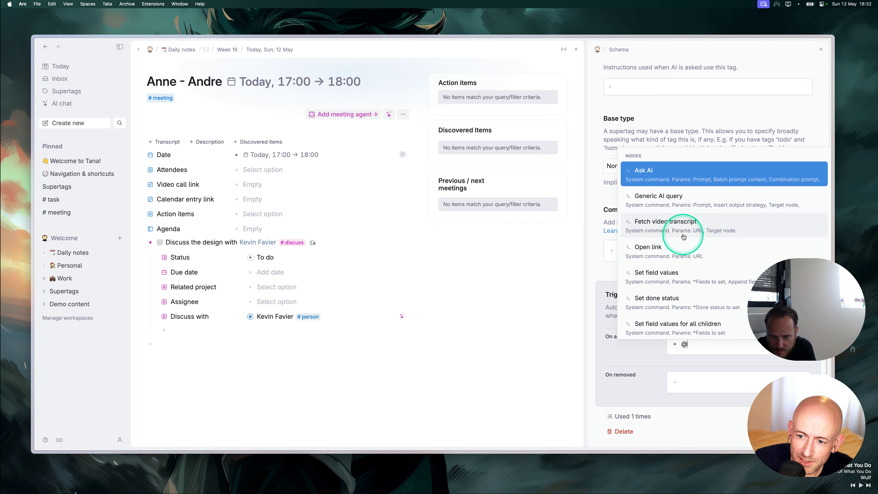
pyautogui.scroll(-1, 682, 253)
pyautogui.scroll(-8, 687, 260)
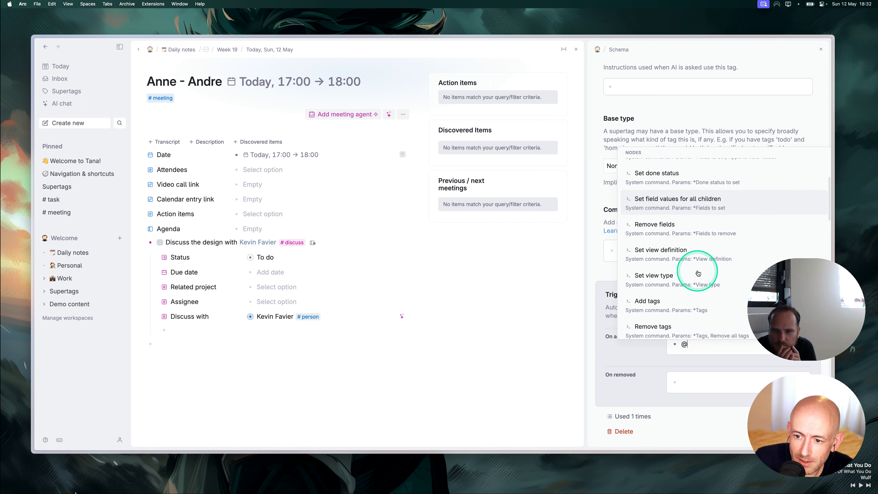
pyautogui.scroll(-2, 698, 273)
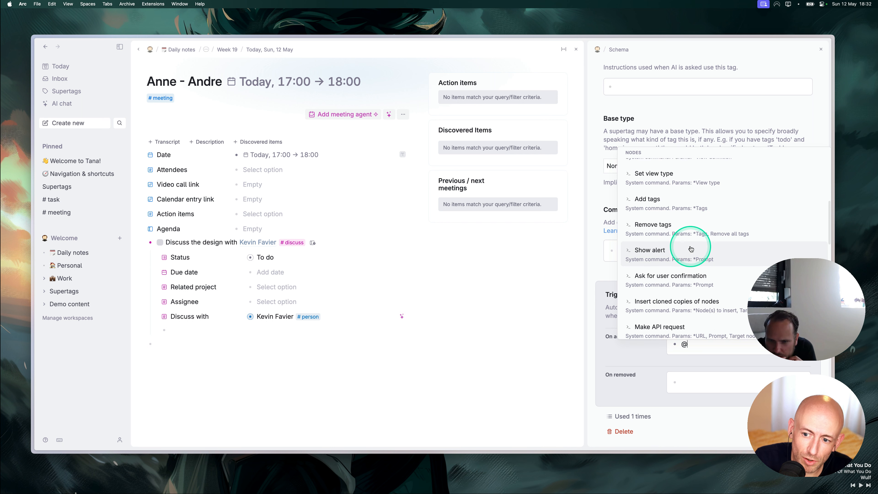
pyautogui.scroll(-3, 690, 248)
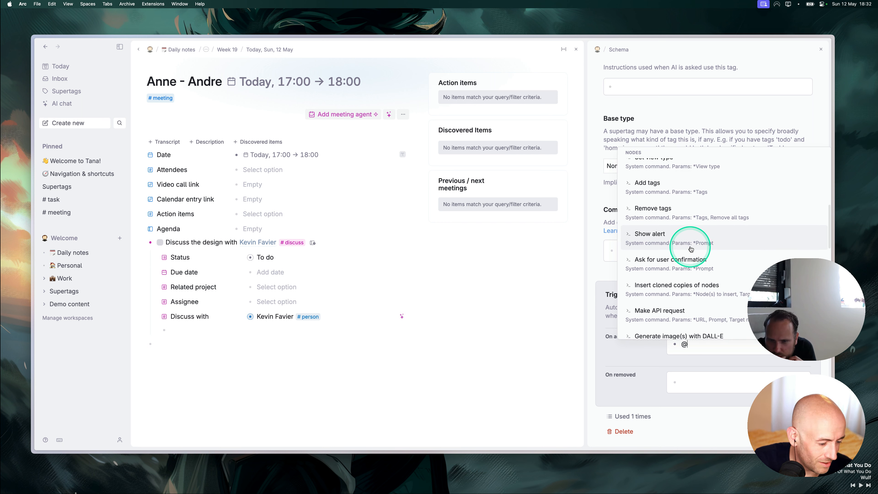
pyautogui.scroll(-3, 687, 261)
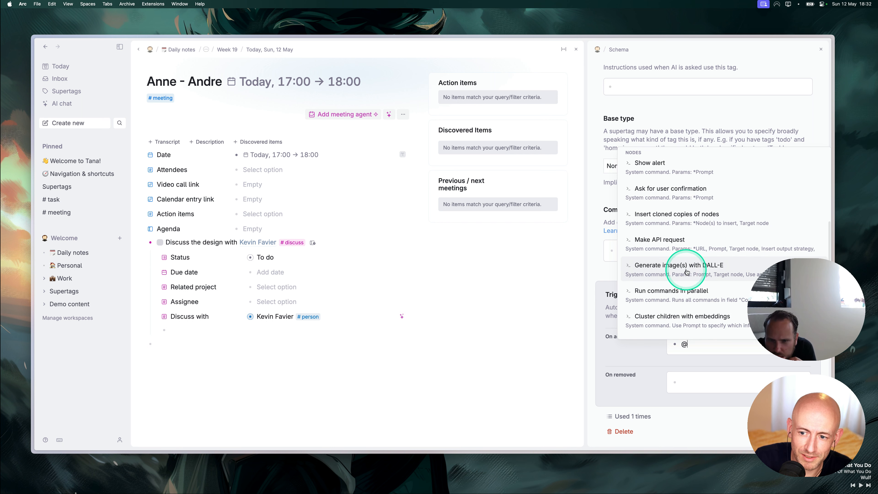
pyautogui.scroll(-5, 724, 261)
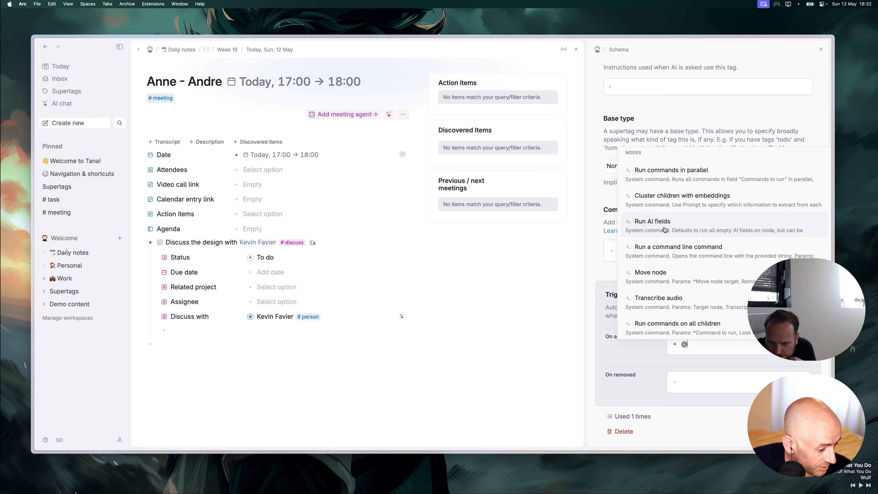
pyautogui.click(664, 230)
pyautogui.click(722, 386)
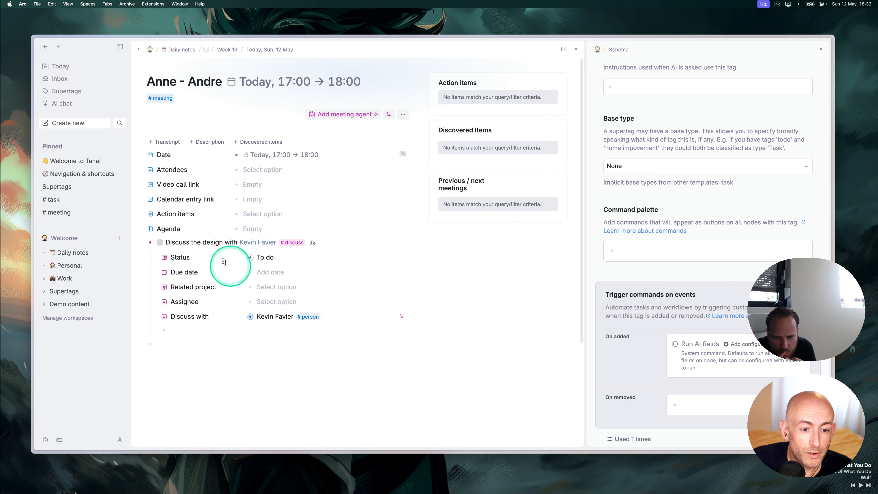
# Add a #discuss line 'Discuss the new years part with' a mentioned colleague and confirm its AI-filled field.
pyautogui.click(141, 243)
pyautogui.write('Discuss the new years')
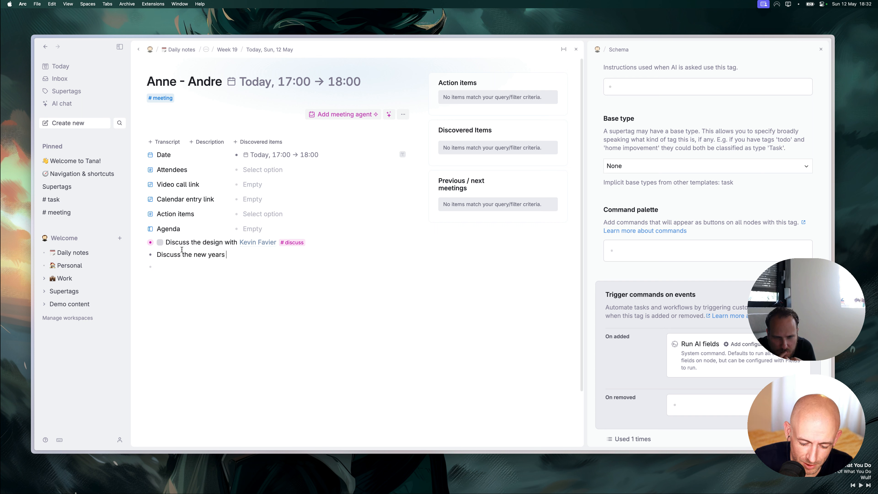
pyautogui.write('@bra')
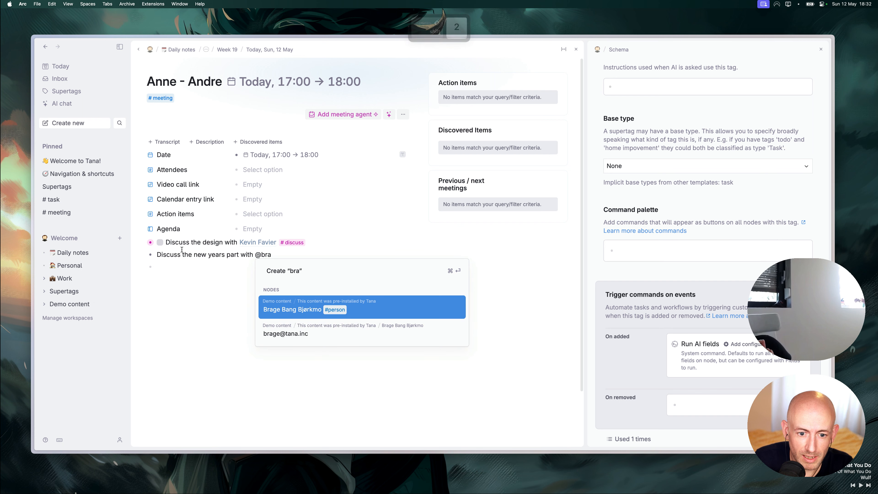
pyautogui.press('Return')
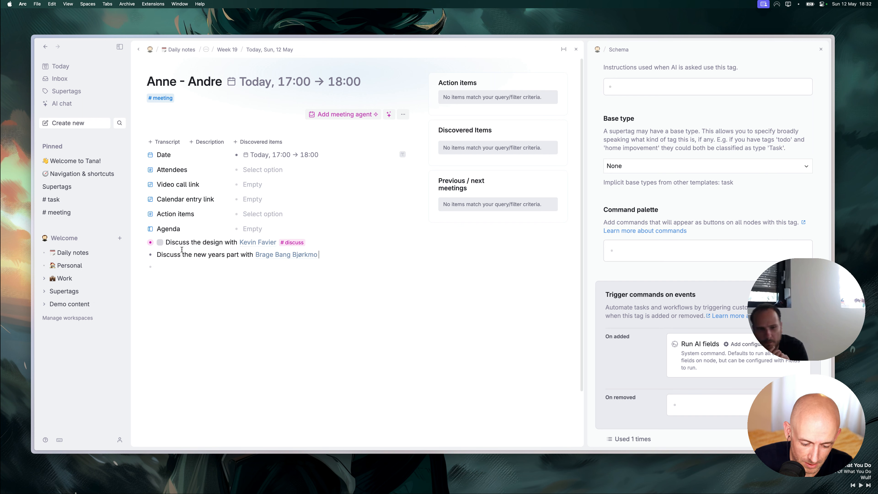
pyautogui.write('#d')
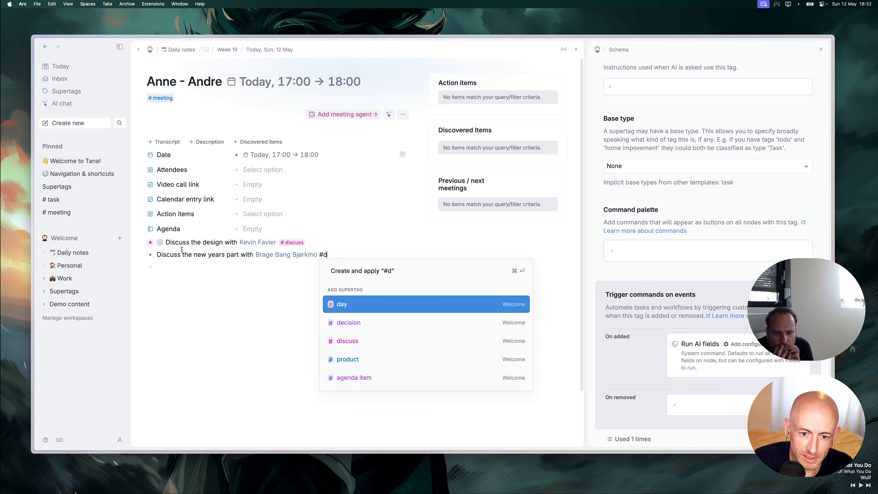
pyautogui.write('is')
pyautogui.press('Return')
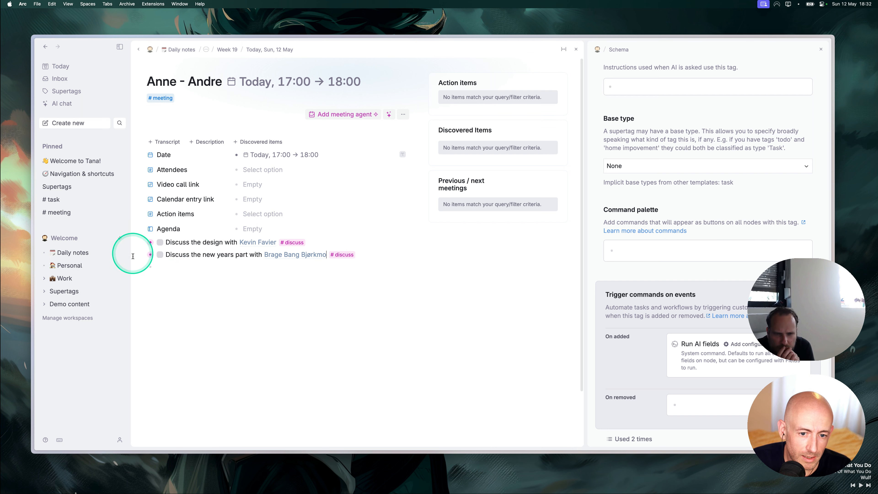
pyautogui.click(141, 255)
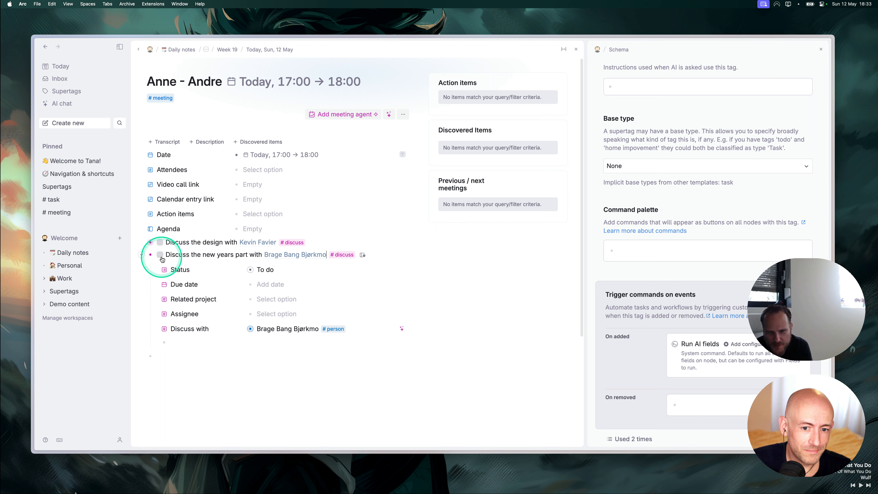
pyautogui.click(143, 254)
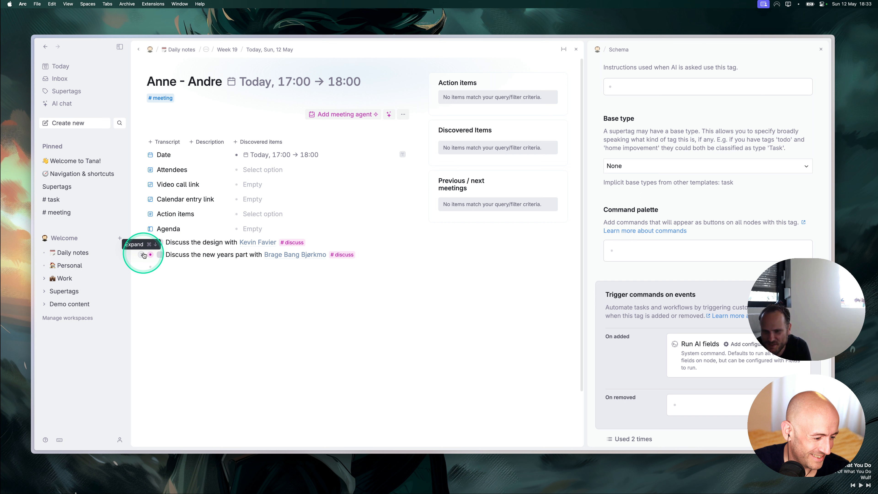
# From the Sun 12 May daily page's Agenda, open the 19:00–20:00 1-1 meeting.
pyautogui.click(266, 50)
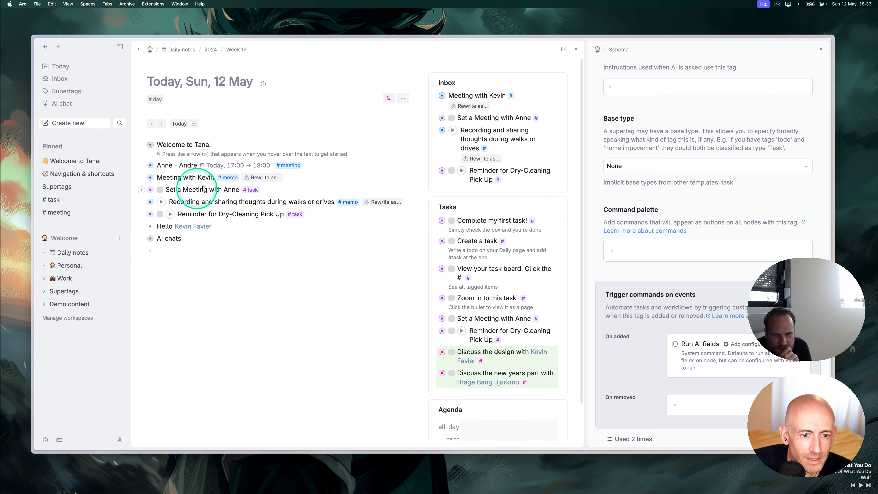
pyautogui.scroll(-8, 484, 332)
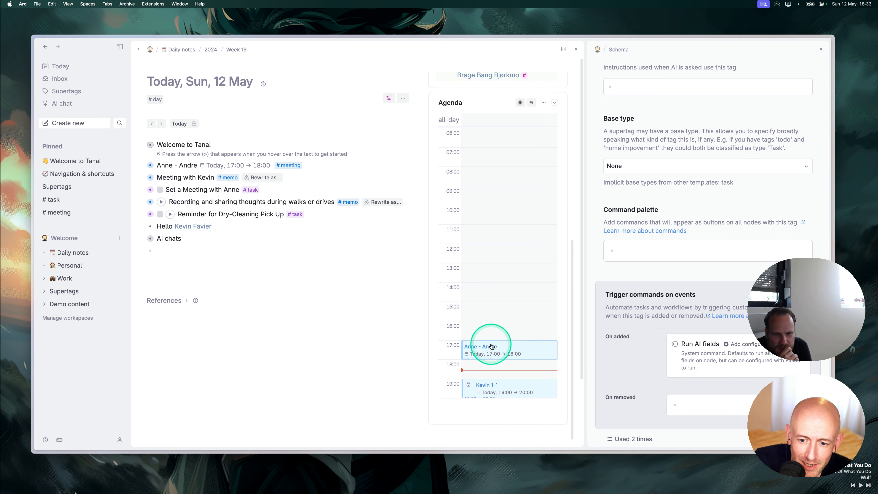
pyautogui.click(502, 388)
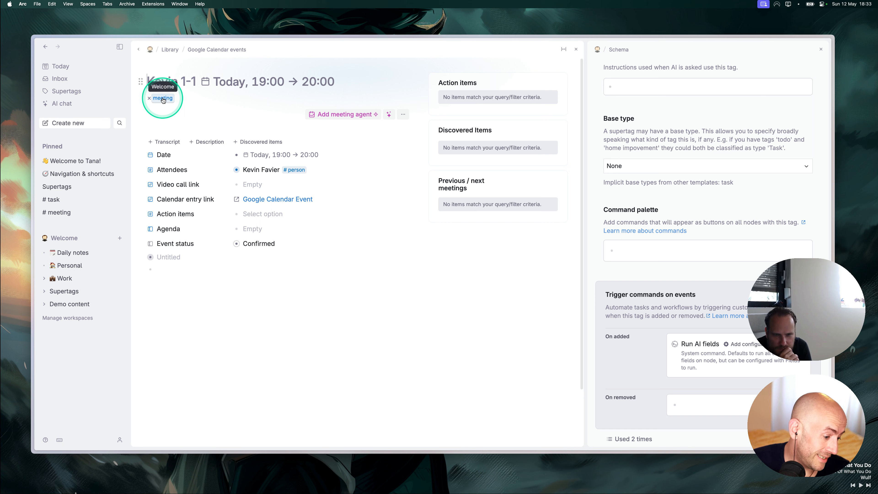
# Open the #meeting tag configuration and load its Action items search into the query builder.
pyautogui.click(821, 49)
pyautogui.click(162, 99)
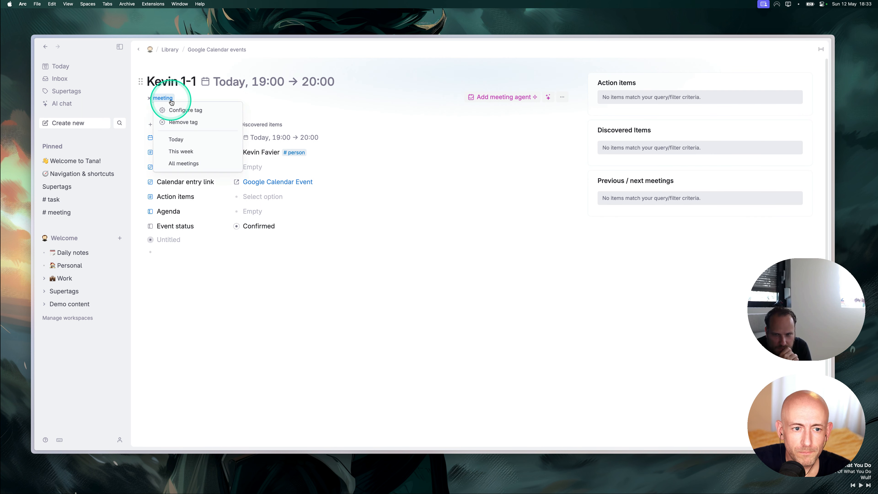
pyautogui.click(186, 112)
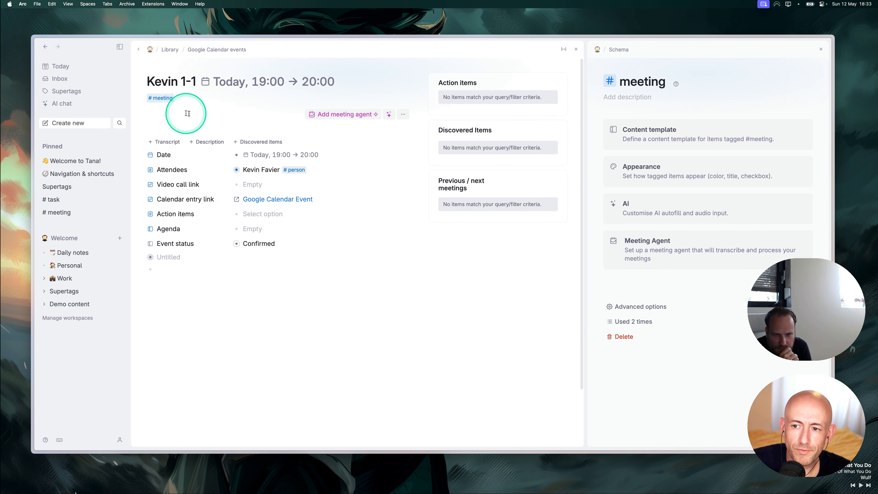
pyautogui.click(639, 312)
pyautogui.scroll(-10, 680, 314)
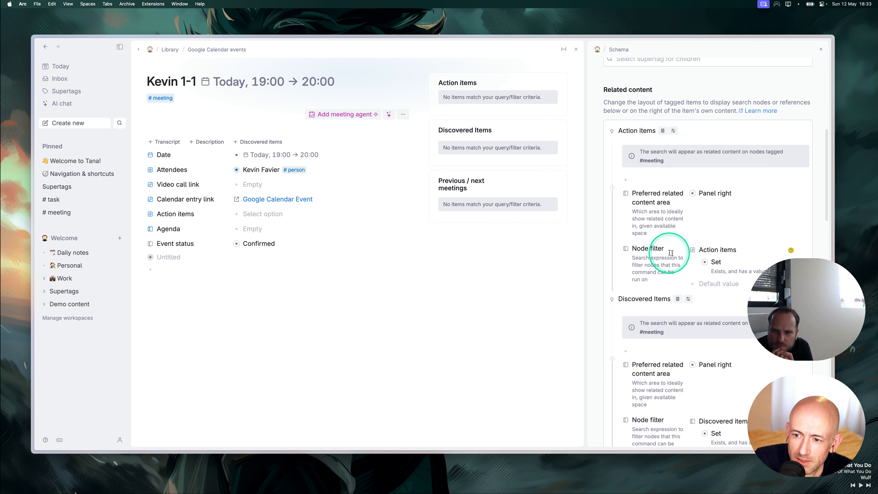
pyautogui.click(663, 131)
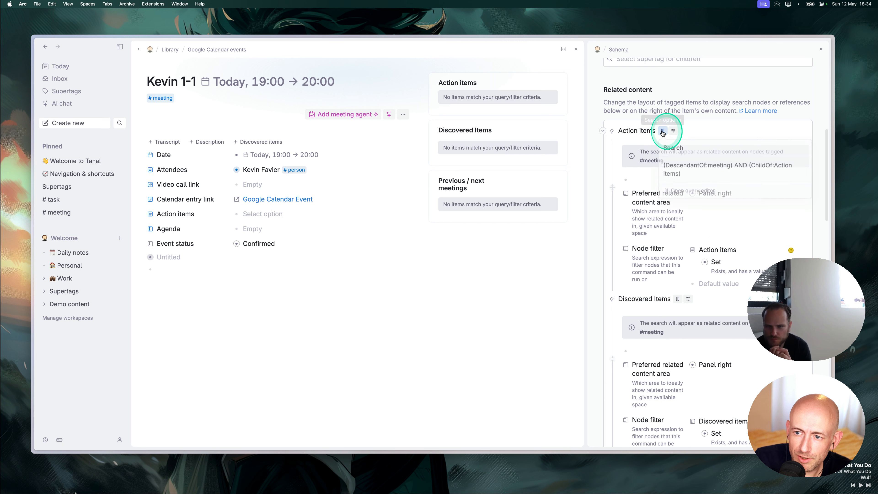
pyautogui.click(683, 193)
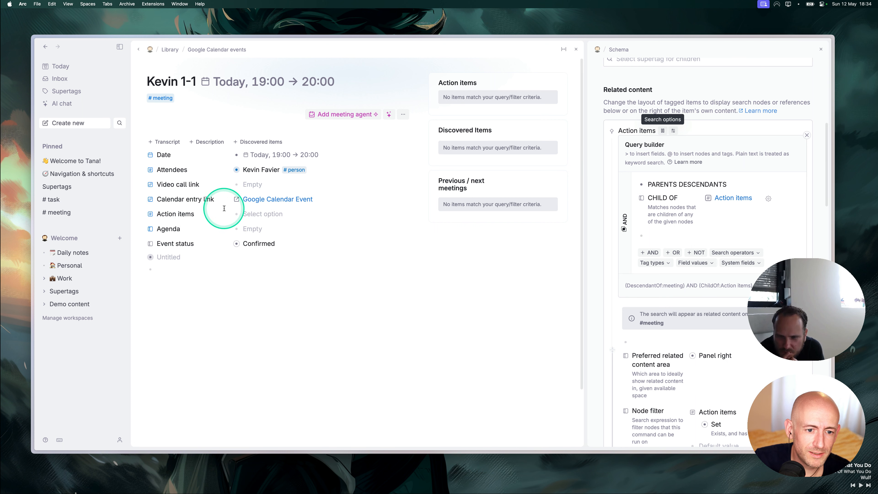
# Add an OR clause and nest the descendant-of-#meeting and Action items conditions in an AND group.
pyautogui.click(665, 236)
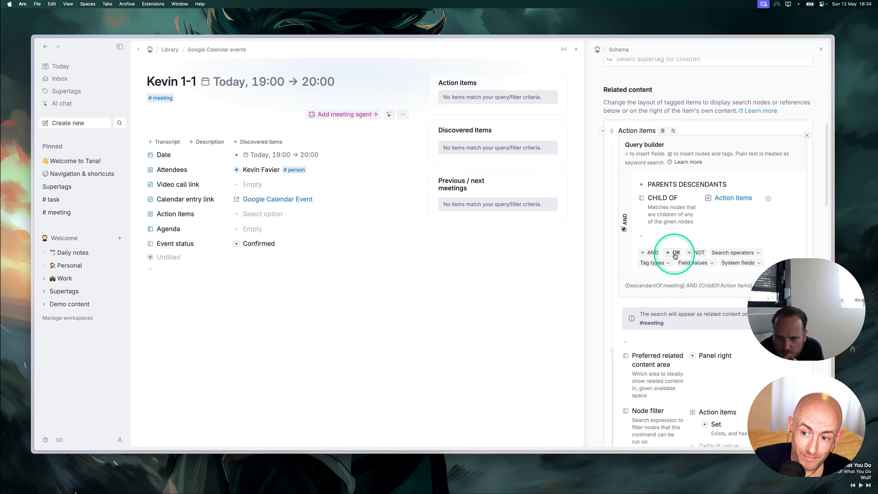
pyautogui.click(673, 253)
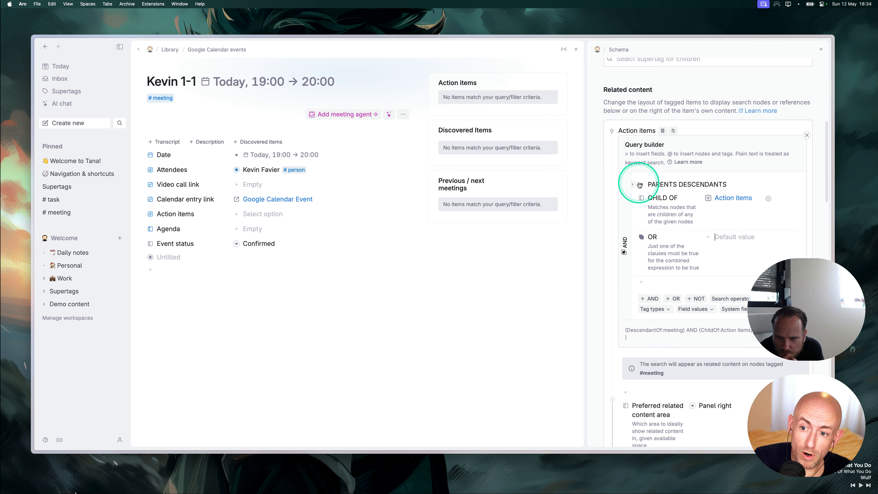
pyautogui.moveTo(641, 185); pyautogui.dragTo(713, 230)
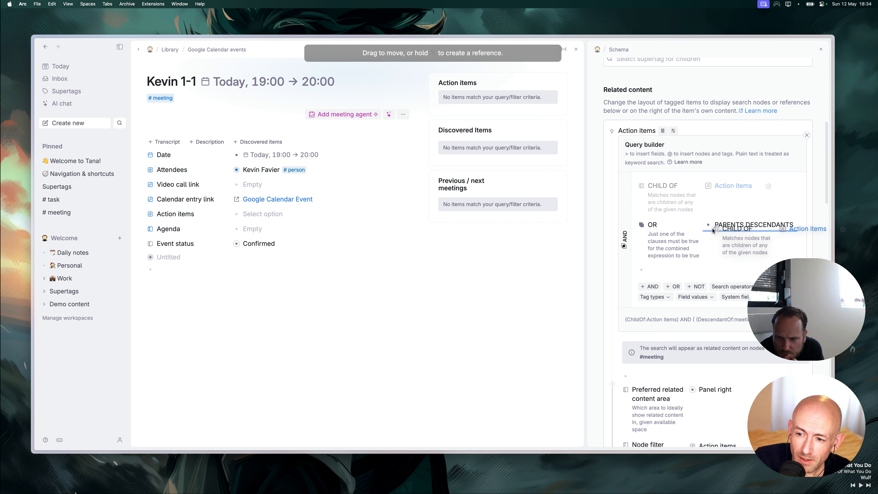
pyautogui.moveTo(713, 231); pyautogui.dragTo(690, 221)
pyautogui.click(720, 236)
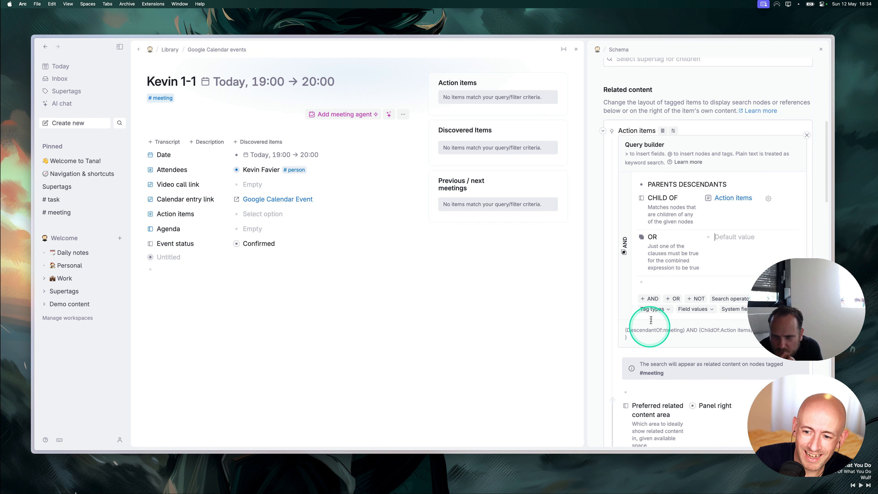
pyautogui.click(653, 298)
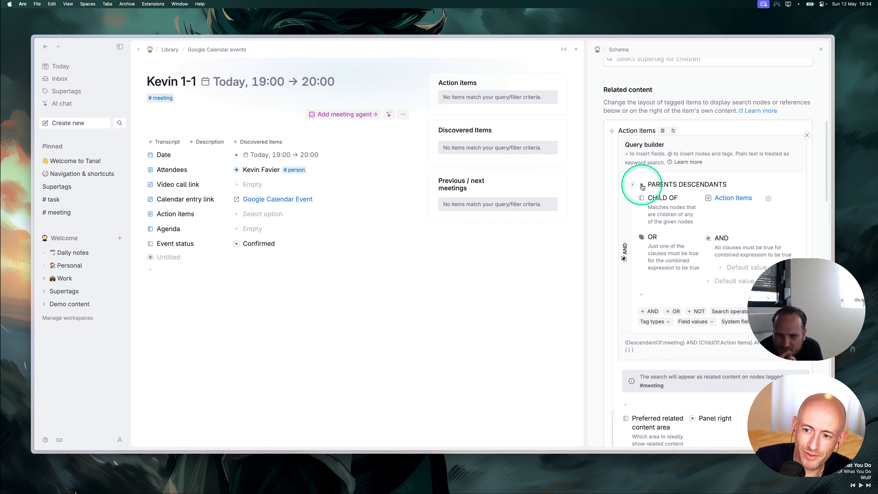
pyautogui.moveTo(642, 186); pyautogui.dragTo(739, 266)
pyautogui.moveTo(642, 188); pyautogui.dragTo(732, 268)
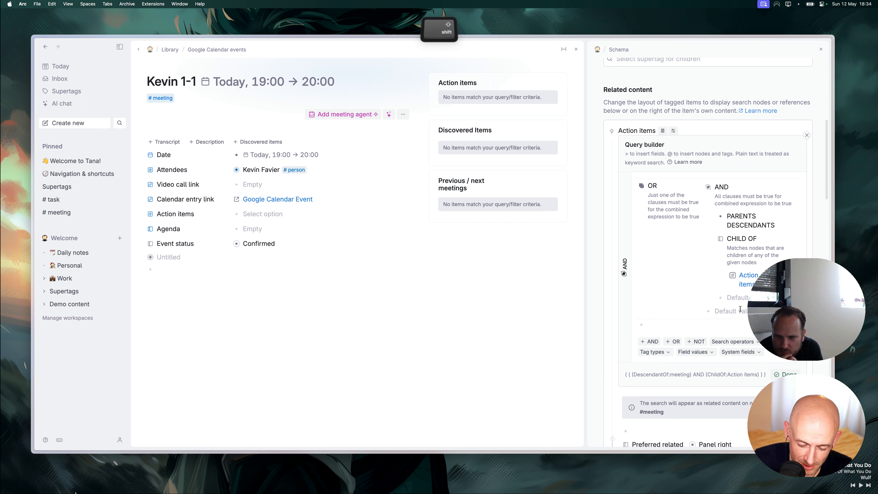
# Add a Discuss with condition matching PARENT as the OR alternative and close the builder.
pyautogui.write('>di')
pyautogui.press('Down')
pyautogui.press('Down')
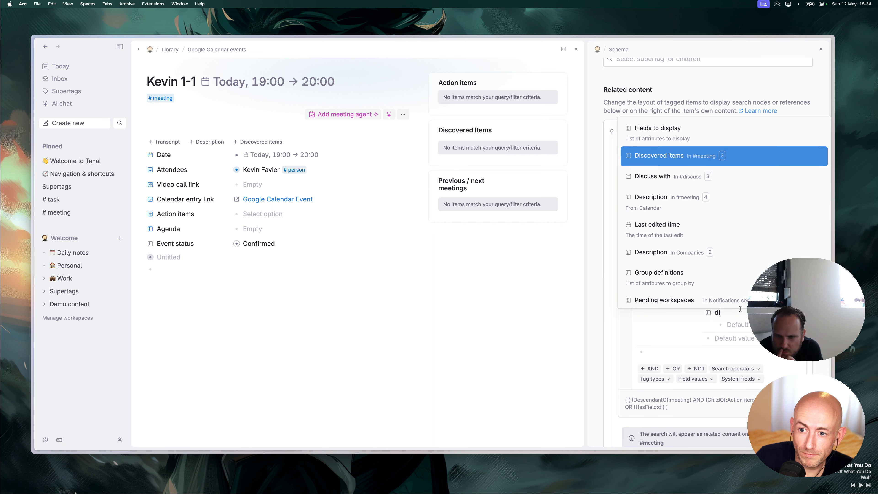
pyautogui.press('Return')
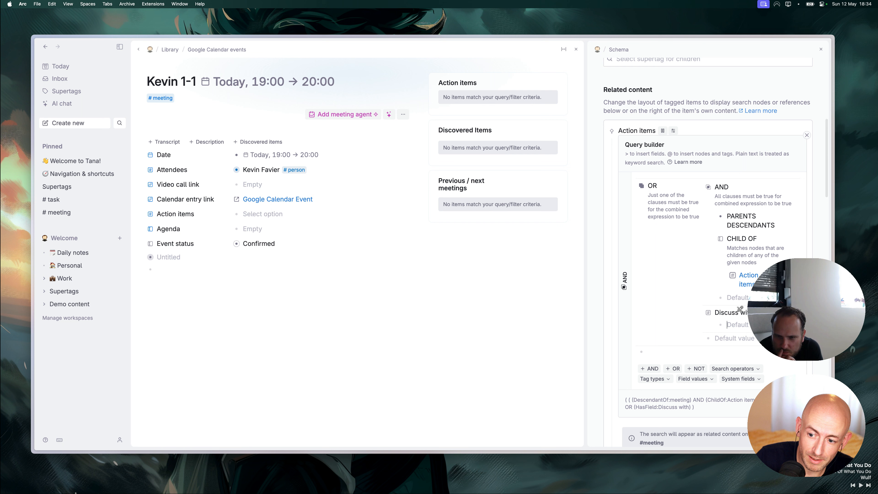
pyautogui.click(712, 380)
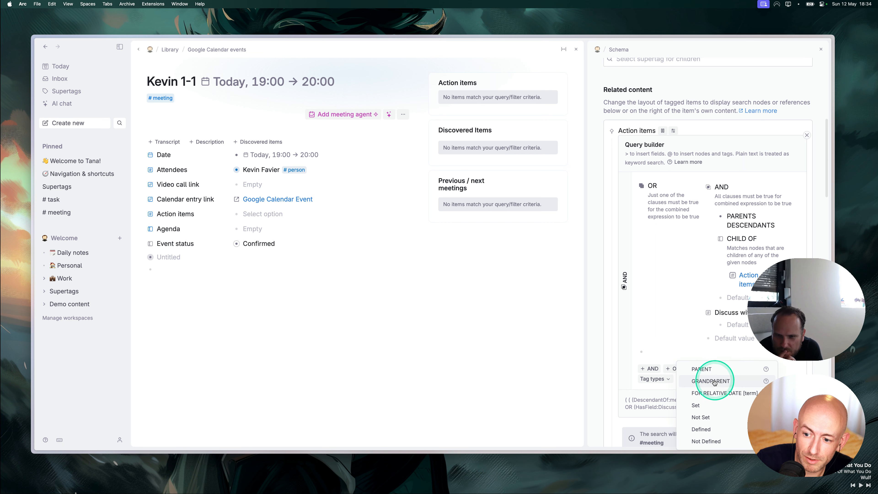
pyautogui.click(715, 369)
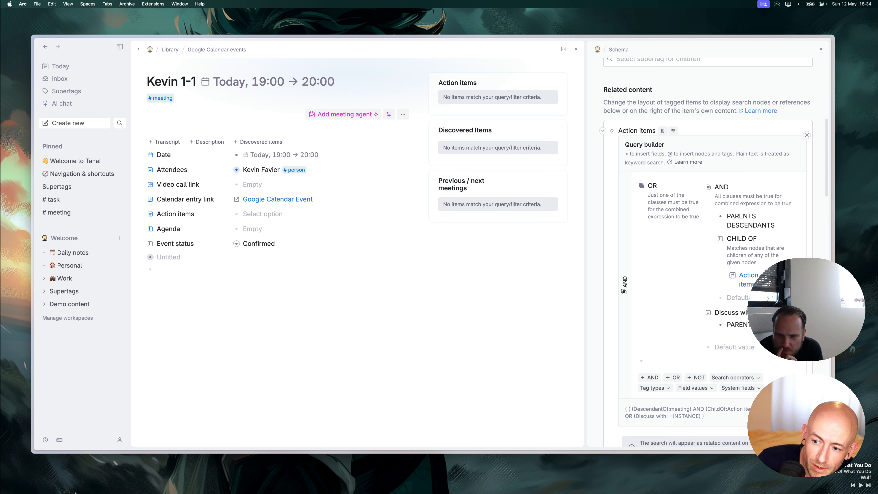
pyautogui.press('Escape')
pyautogui.press('shift+super+BackSpace')
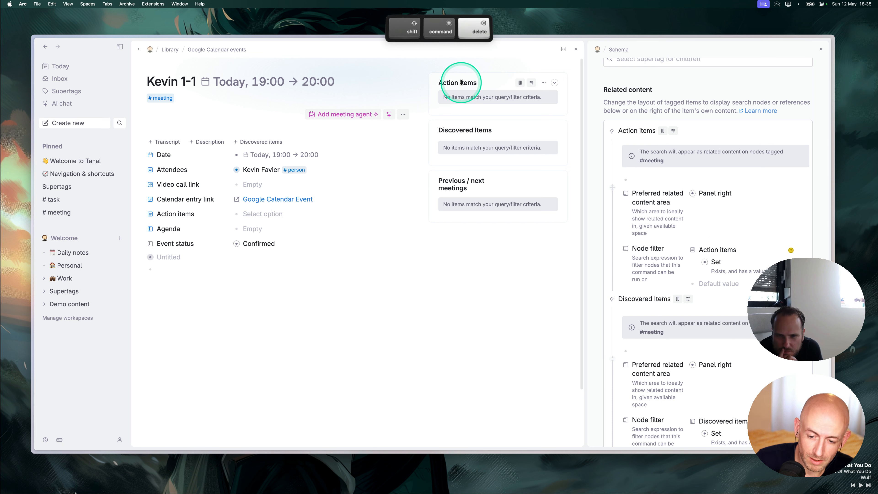
# Check the meeting's Action items query and remove the Action items node filter row.
pyautogui.click(518, 85)
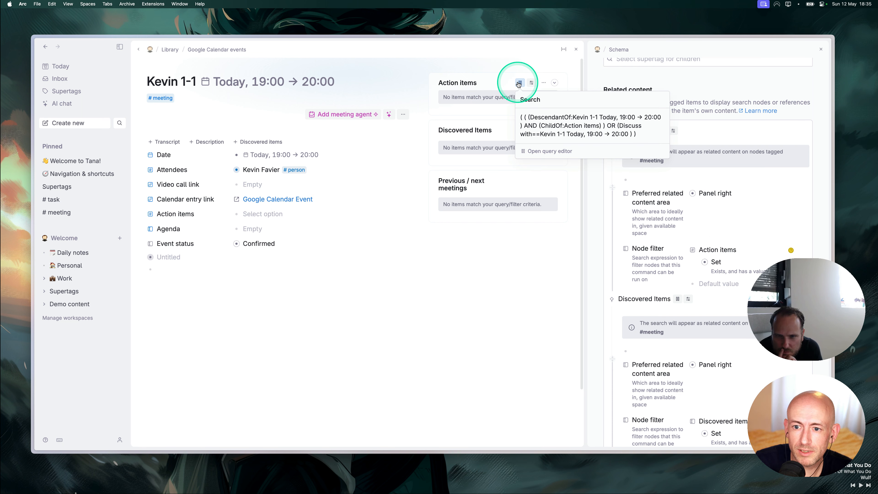
pyautogui.click(242, 232)
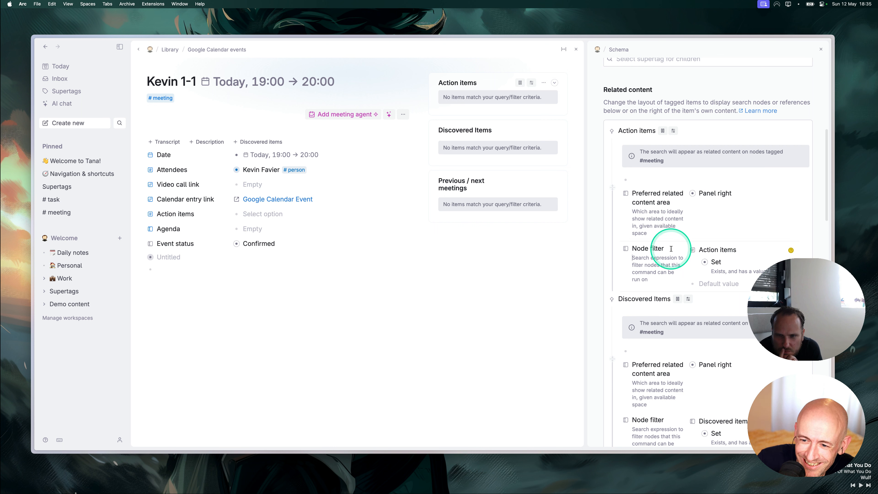
pyautogui.press('BackSpace')
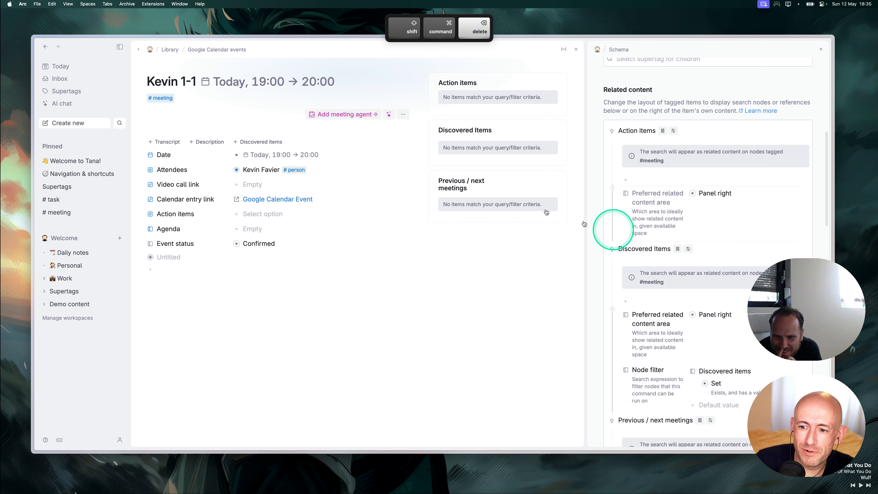
pyautogui.press('shift+super+BackSpace')
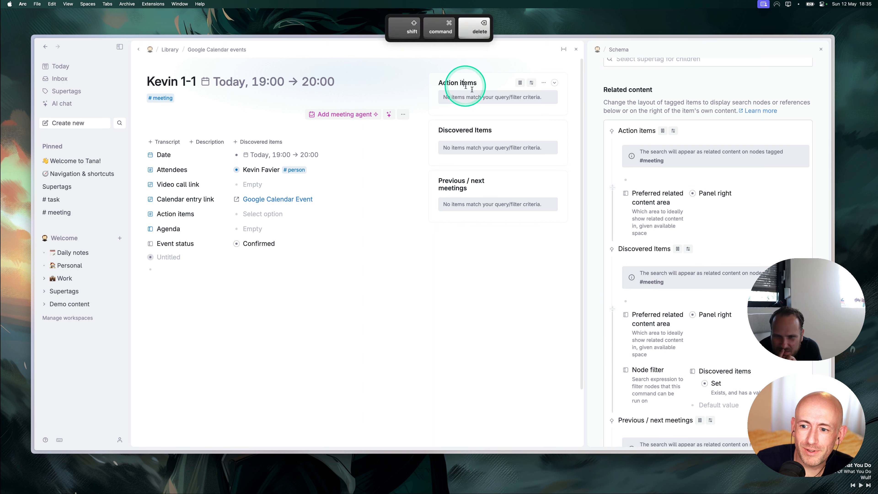
# Pull Discuss with out of the OR group and delete the group, leaving Discuss with equals PARENT.
pyautogui.moveTo(662, 130)
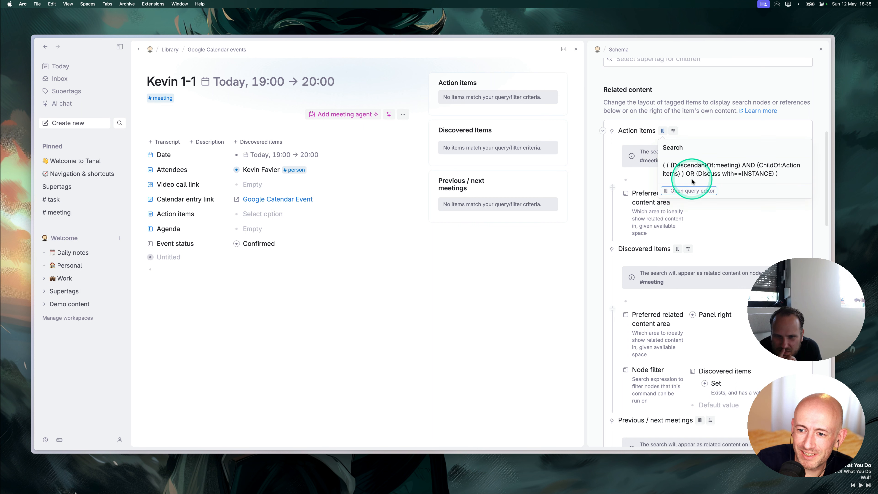
pyautogui.click(688, 190)
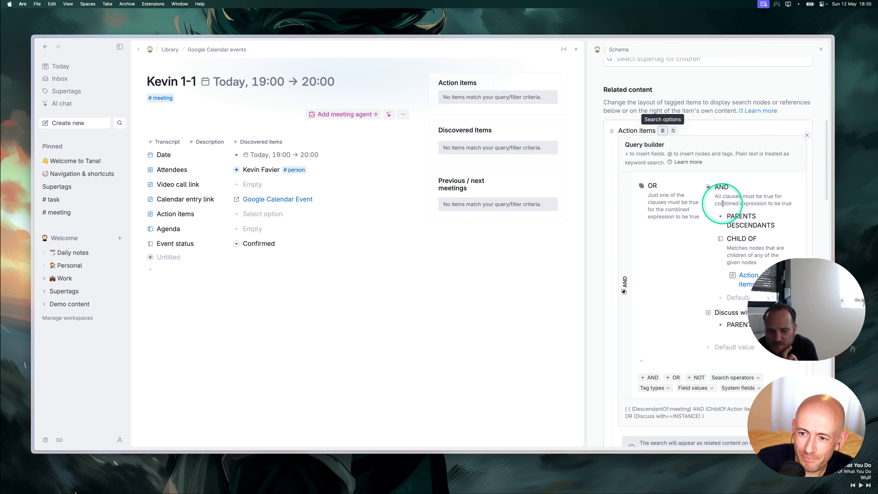
pyautogui.moveTo(707, 312); pyautogui.dragTo(652, 200)
pyautogui.press('shift+super+BackSpace')
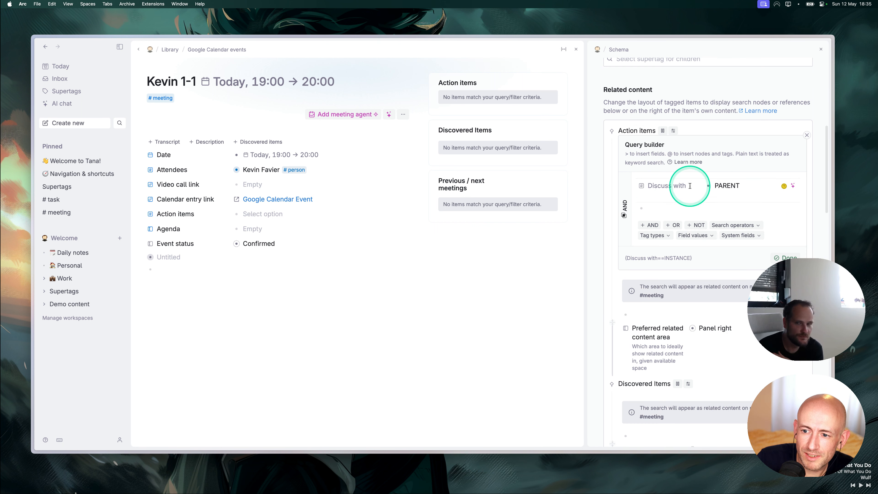
pyautogui.click(778, 257)
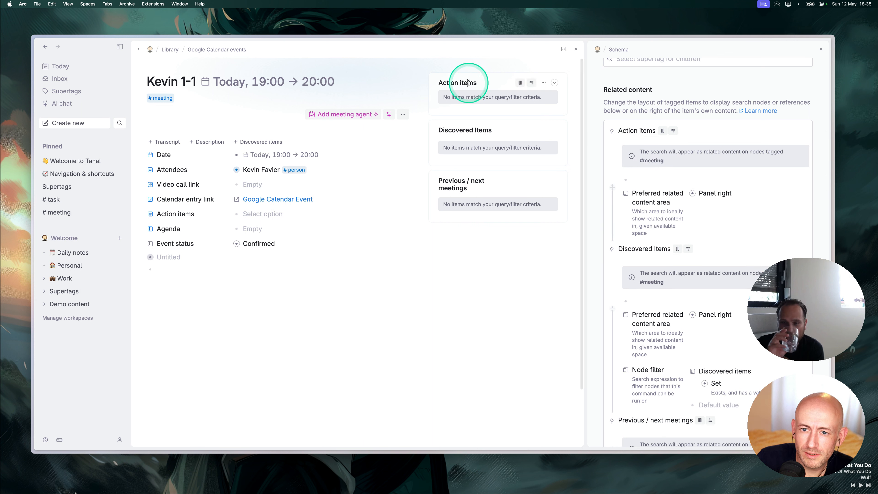
pyautogui.press('shift+super+BackSpace')
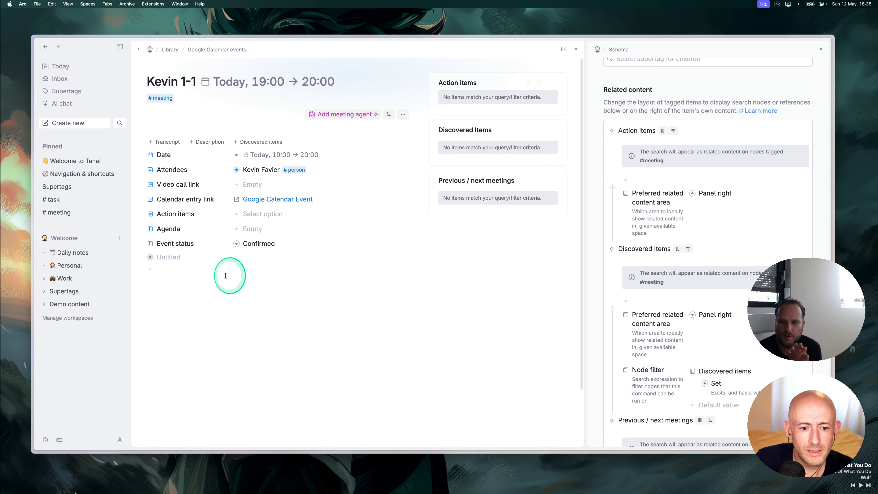
# Collapse and re-expand the meeting's Action items panel, then place the caret in an empty node.
pyautogui.click(558, 79)
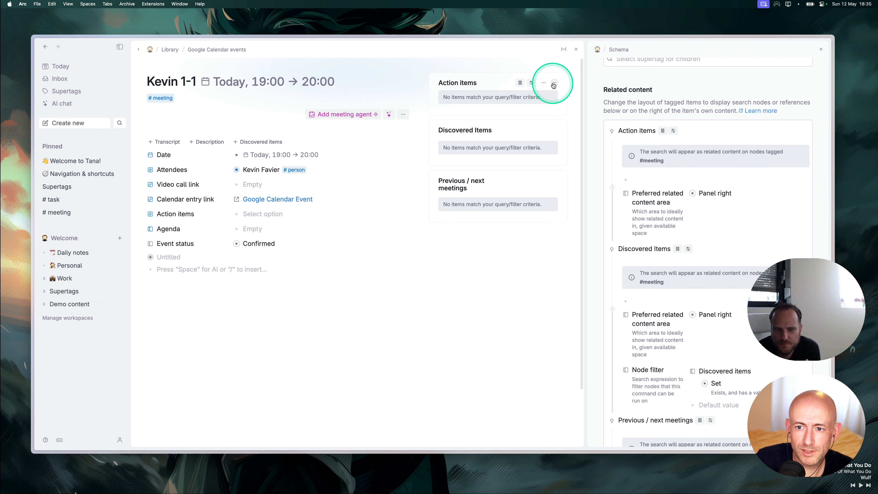
pyautogui.click(553, 83)
pyautogui.click(554, 84)
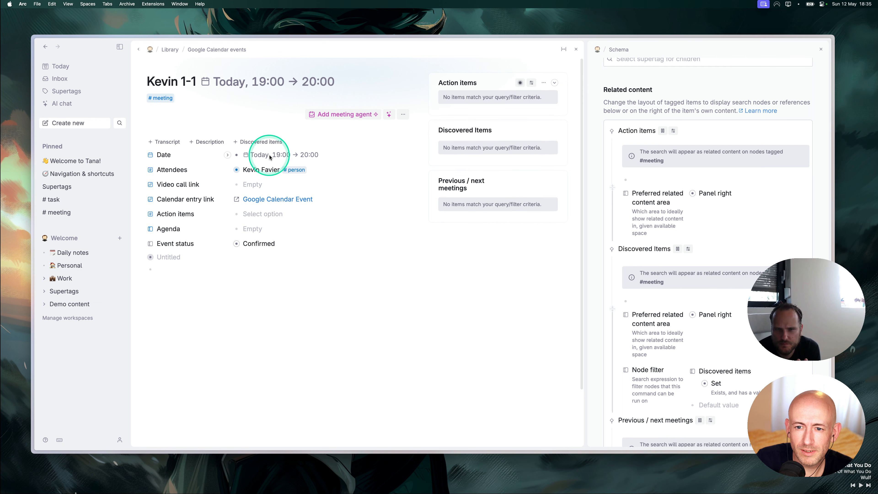
pyautogui.click(166, 273)
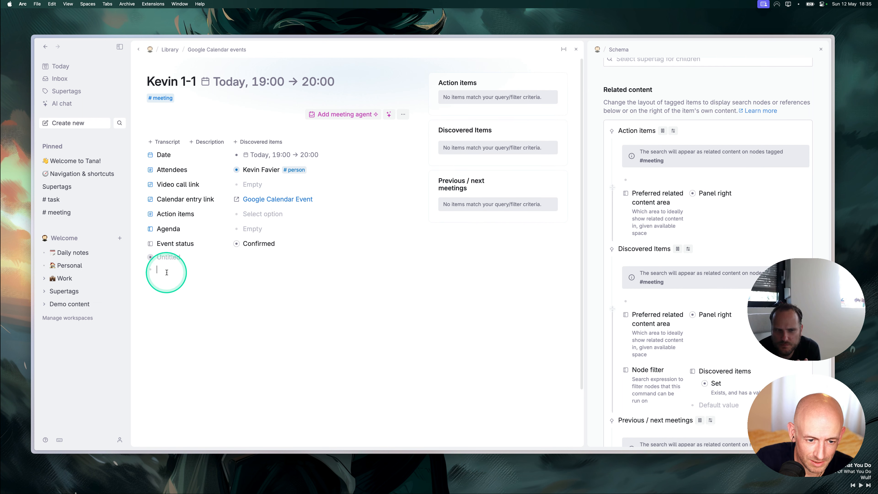
# Create a test search node with the condition Discuss with == PARENT.
pyautogui.write('?')
pyautogui.click(167, 275)
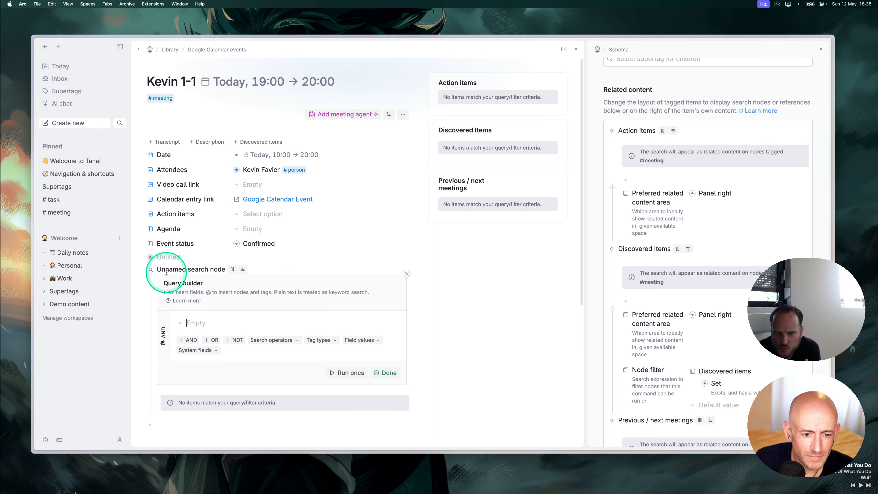
pyautogui.write('Dis')
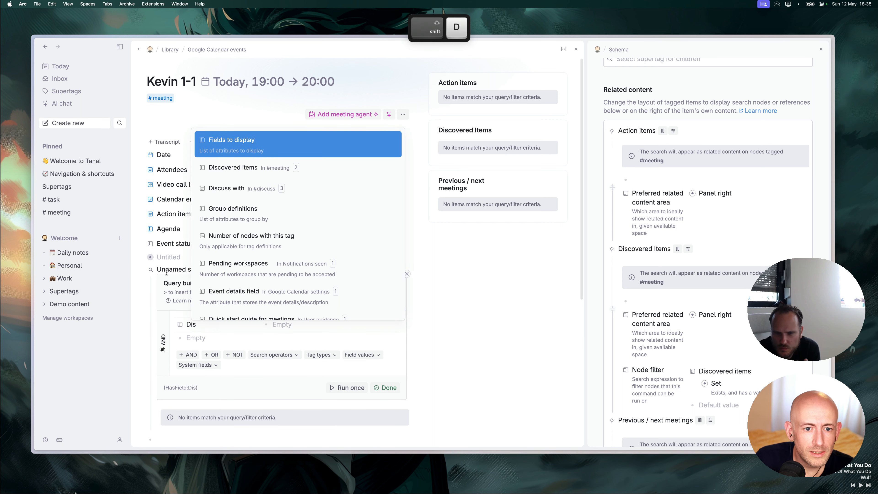
pyautogui.press('Down')
pyautogui.press('Down')
pyautogui.press('Return')
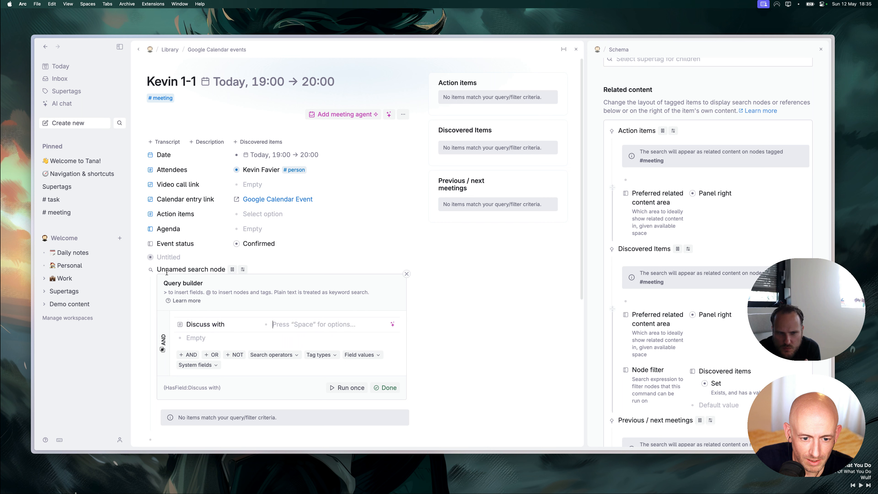
pyautogui.write('PAR~ENT')
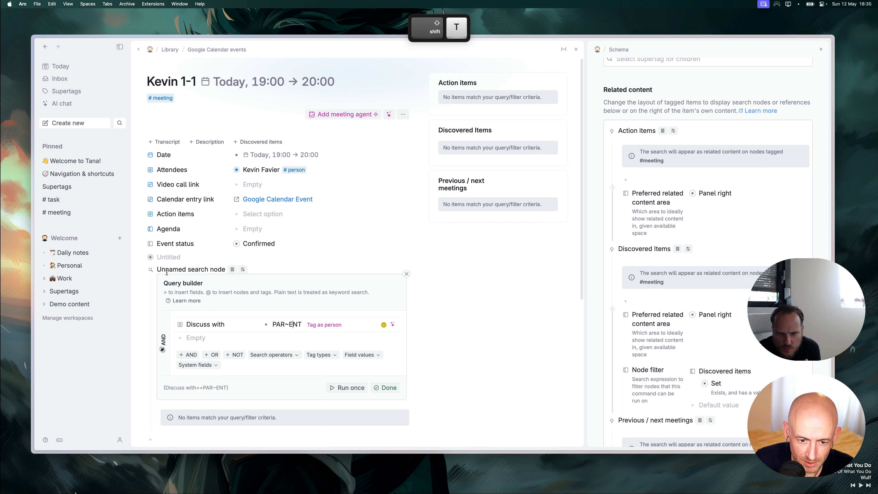
pyautogui.press('Left')
pyautogui.press('BackSpace')
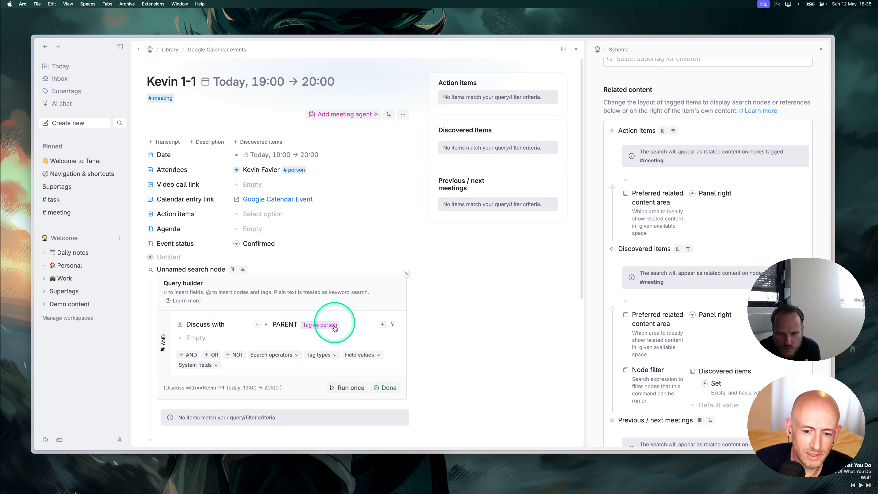
pyautogui.click(384, 388)
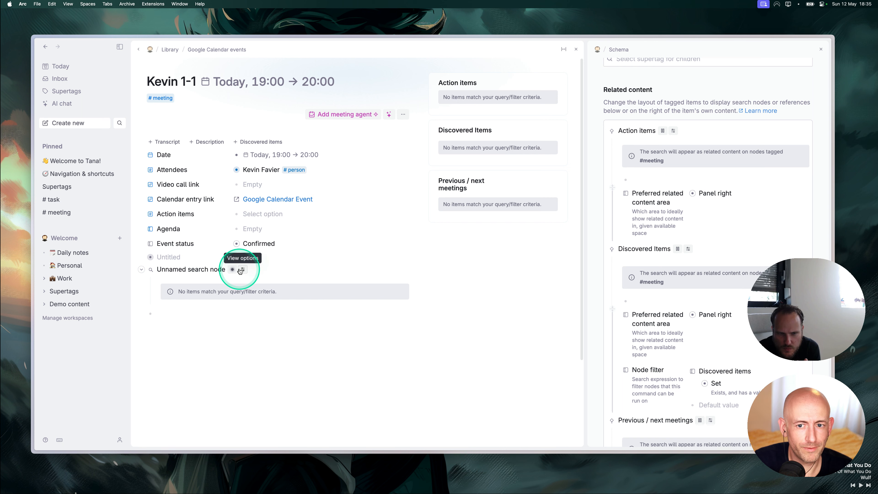
# Undo the test search node to restore the original OR query for Action items.
pyautogui.press('super+z')
pyautogui.press('super+z')
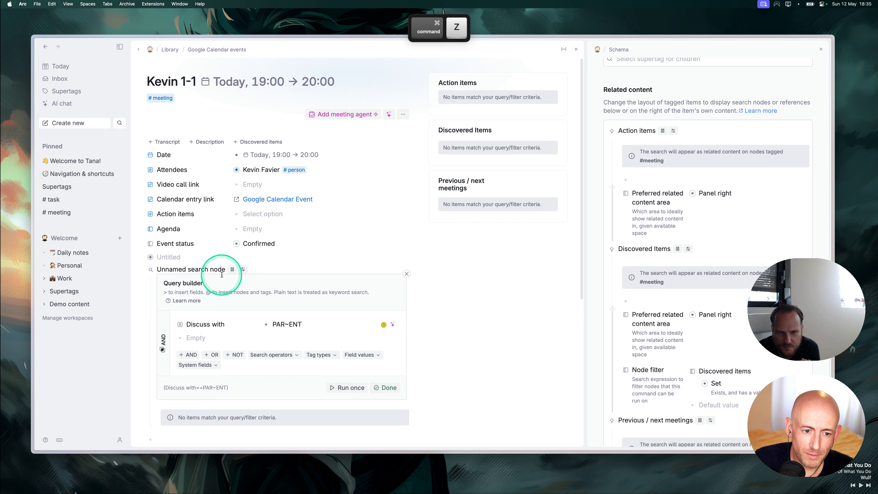
pyautogui.press('super+z')
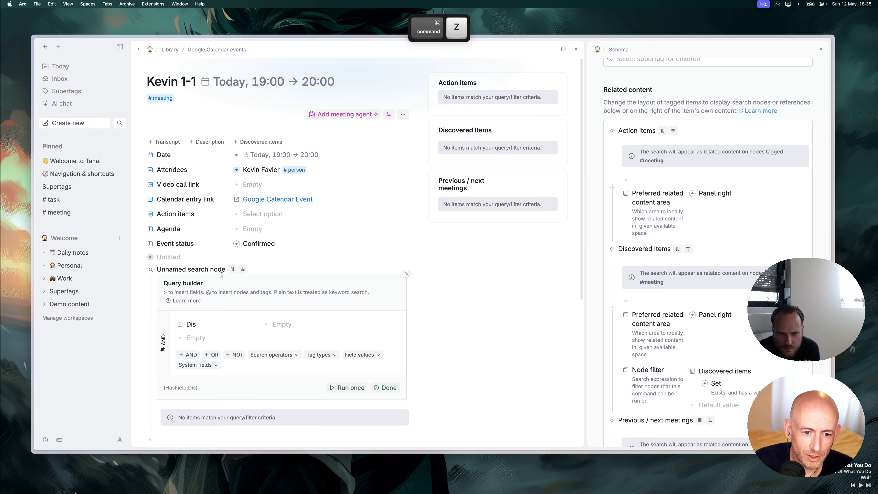
pyautogui.press('super+z')
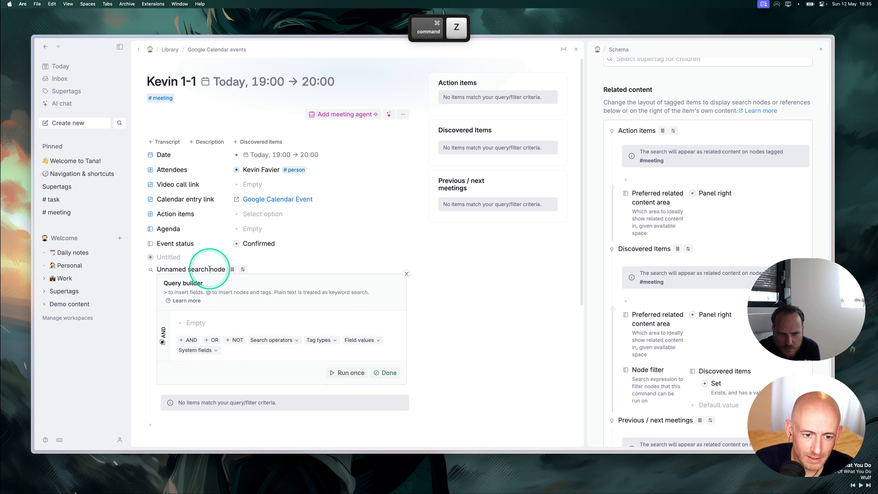
pyautogui.press('super+z')
pyautogui.press('super+z')
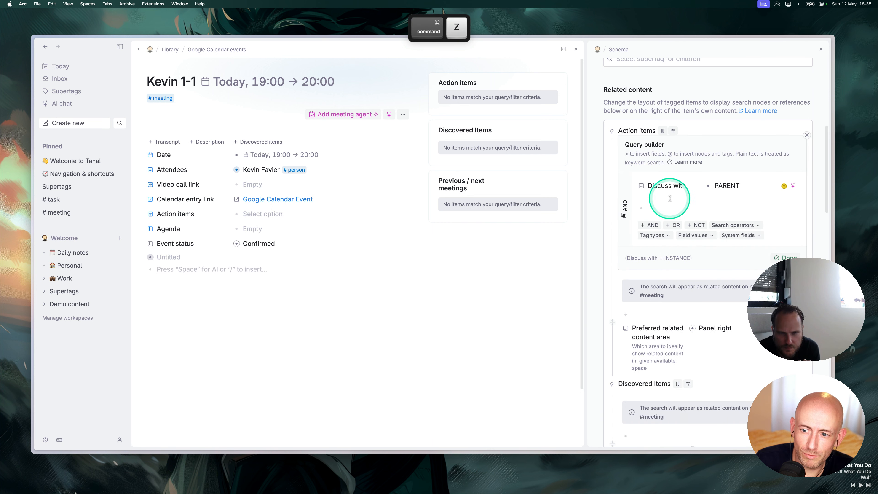
pyautogui.press('super+z')
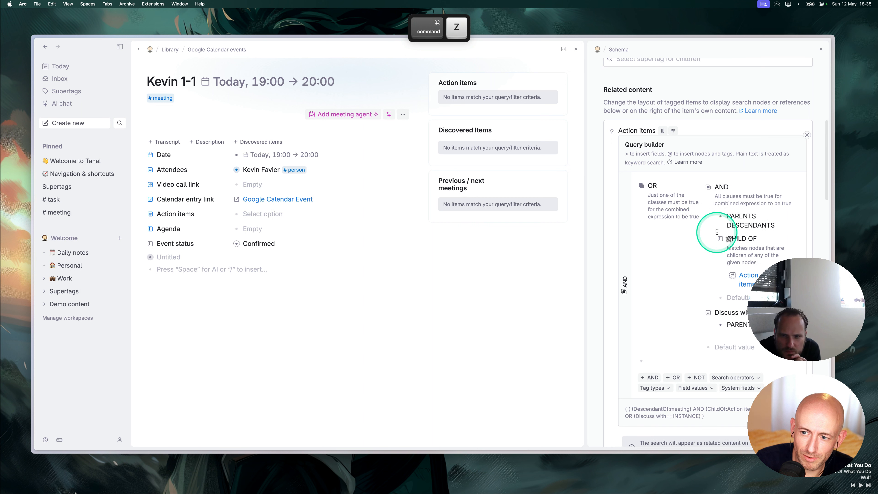
pyautogui.click(293, 294)
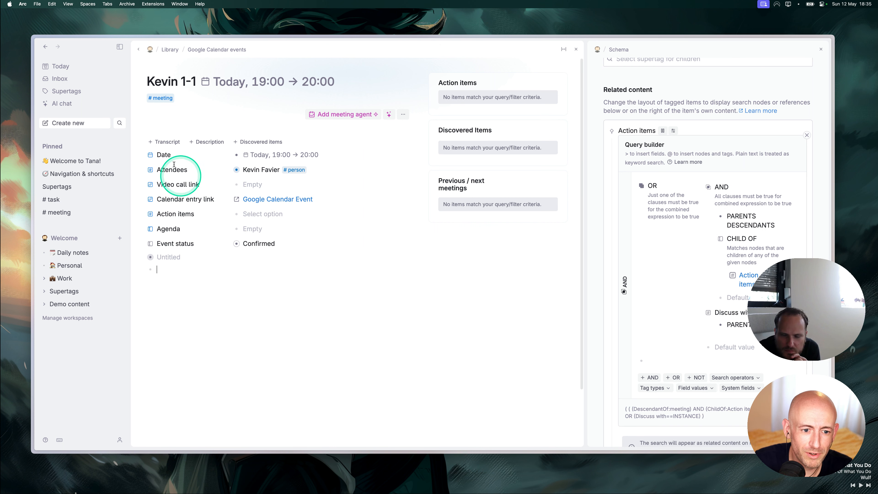
# Go to today's 17:00 meeting and open the person linked in Discuss the design's Discuss with.
pyautogui.click(212, 51)
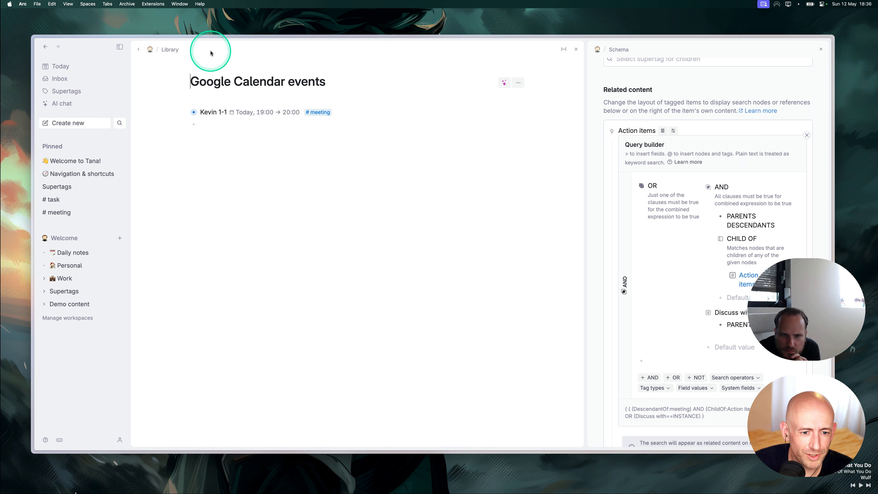
pyautogui.click(172, 49)
pyautogui.click(41, 62)
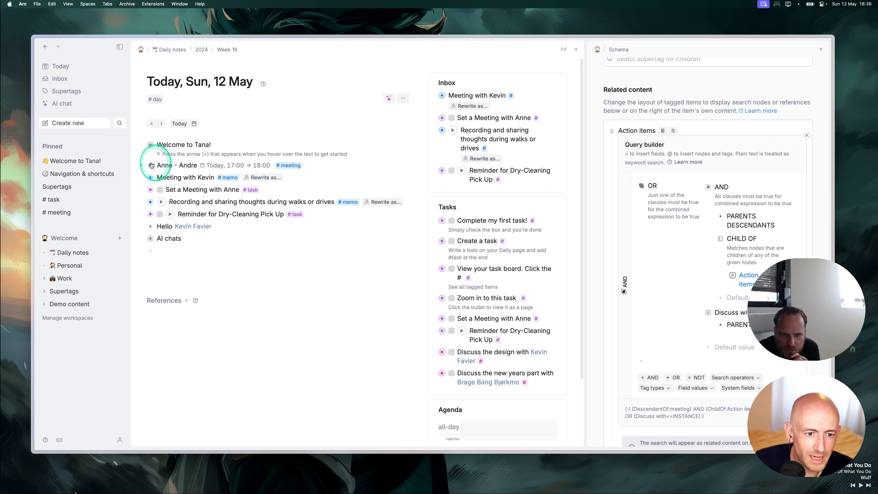
pyautogui.click(151, 165)
pyautogui.click(142, 242)
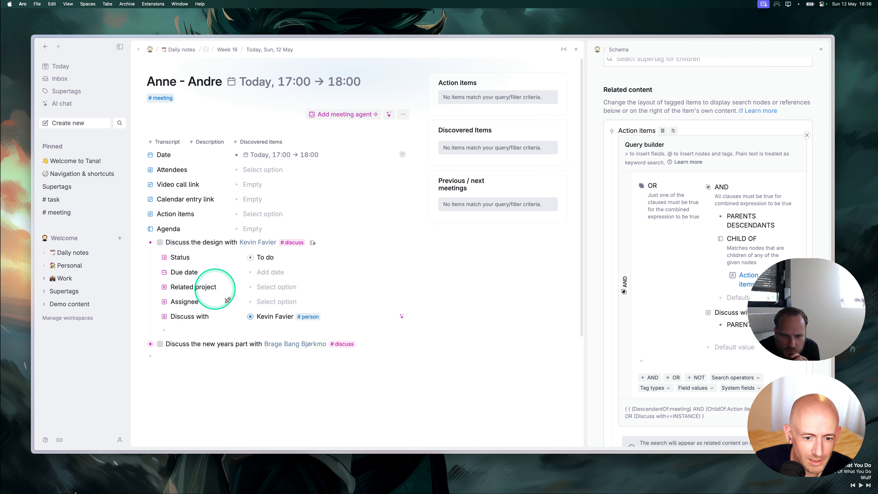
pyautogui.click(259, 317)
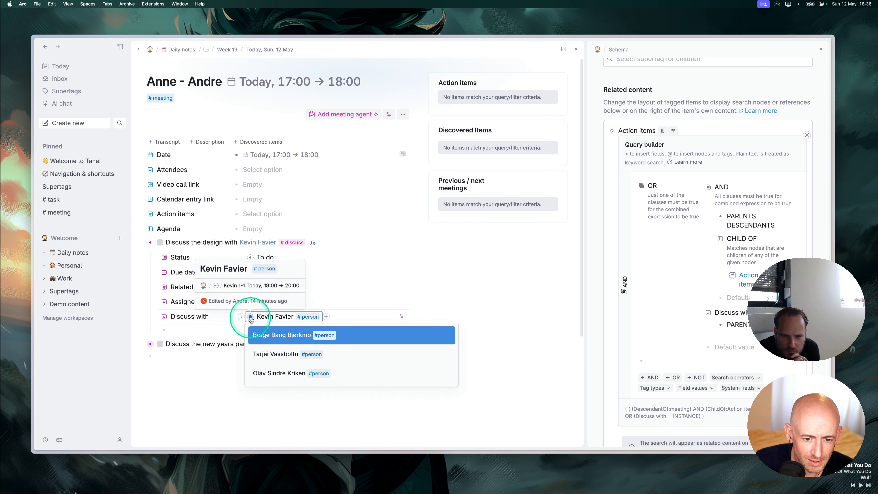
pyautogui.press('Escape')
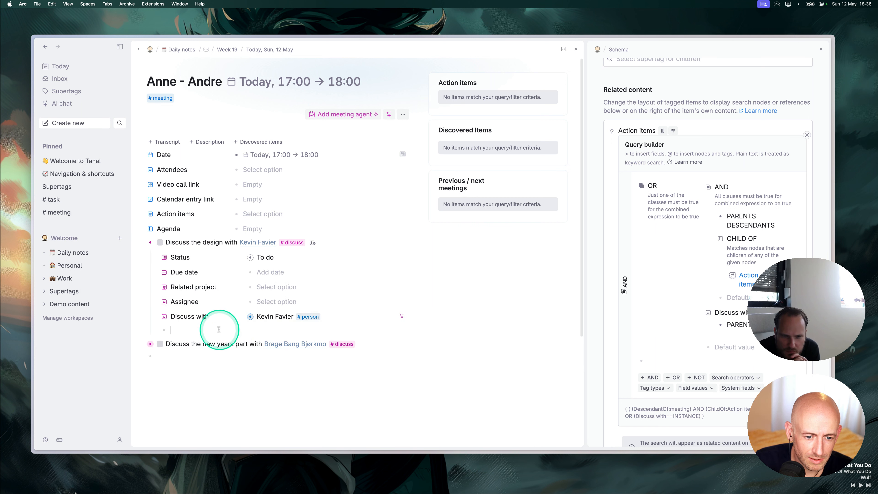
pyautogui.click(249, 316)
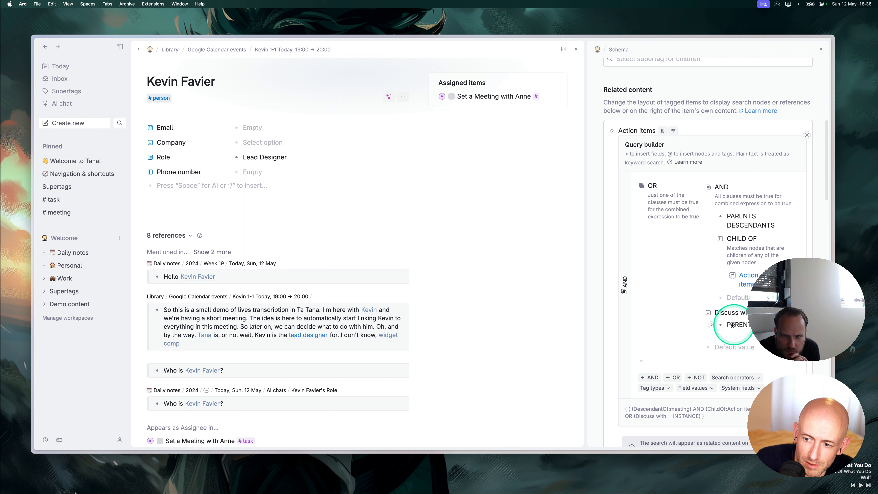
# On today's daily note, start a Find nodes search for items tagged #discuss.
pyautogui.click(64, 70)
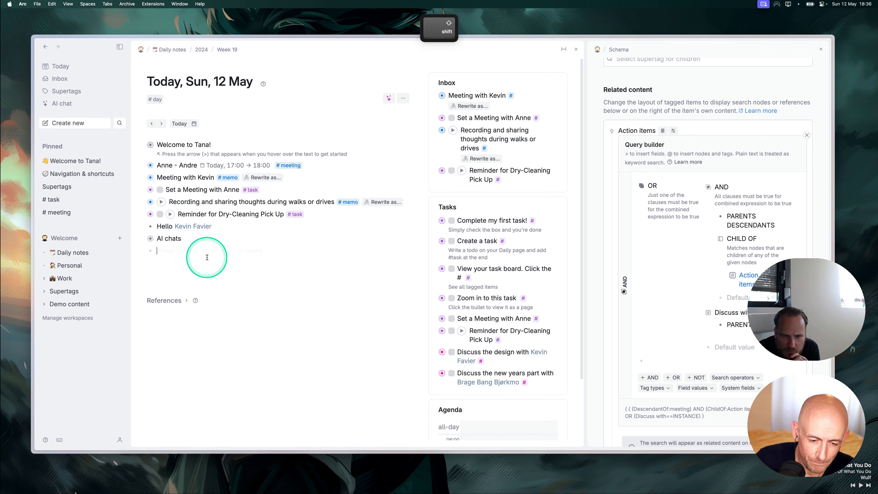
pyautogui.press('super+k')
pyautogui.write('find')
pyautogui.press('Return')
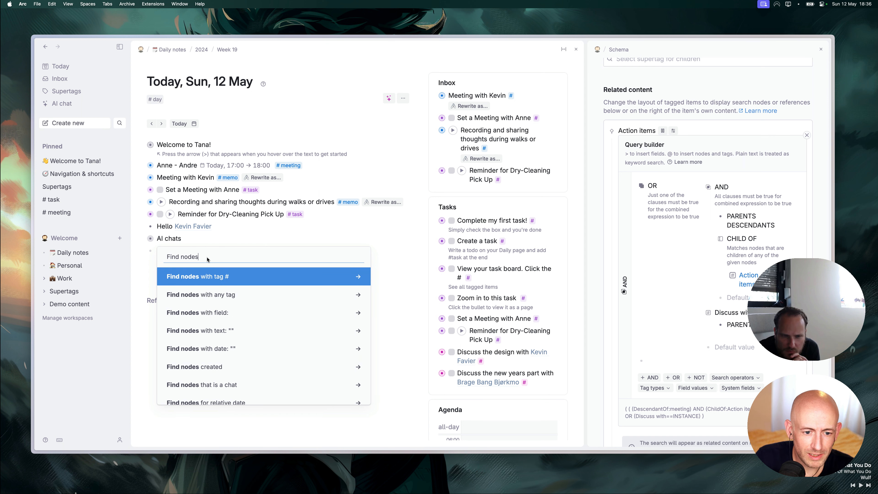
pyautogui.press('Return')
pyautogui.write('dis')
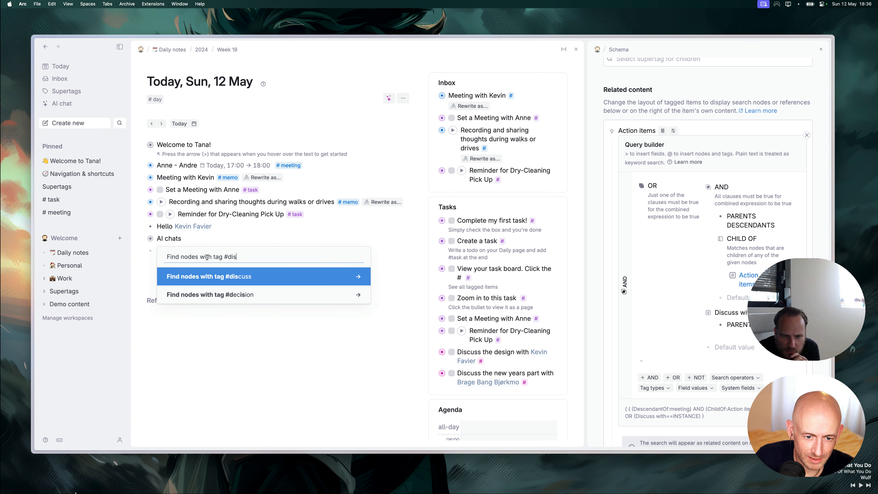
pyautogui.press('Return')
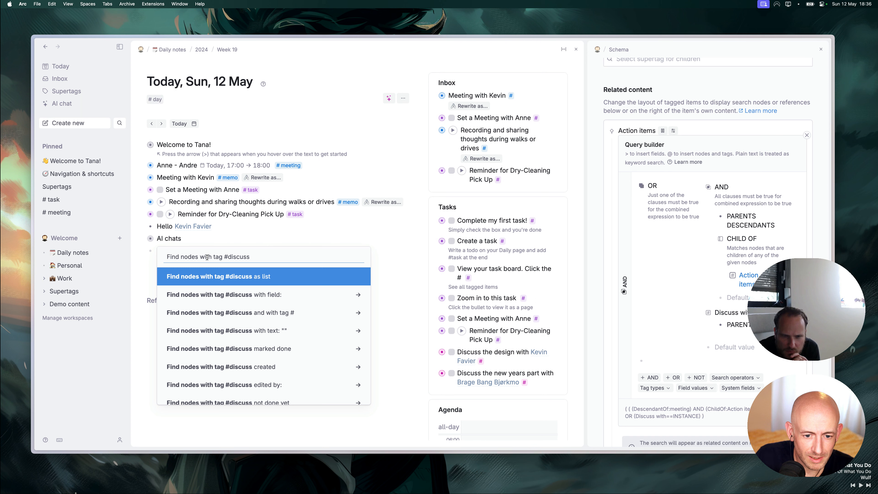
# Filter the #discuss search to Discuss with equal to the colleague, insert it as a list, and review its query.
pyautogui.press('Down')
pyautogui.press('Down')
pyautogui.press('Down')
pyautogui.press('Down')
pyautogui.press('Down')
pyautogui.press('Down')
pyautogui.press('Down')
pyautogui.press('Down')
pyautogui.press('Down')
pyautogui.press('Down')
pyautogui.press('Down')
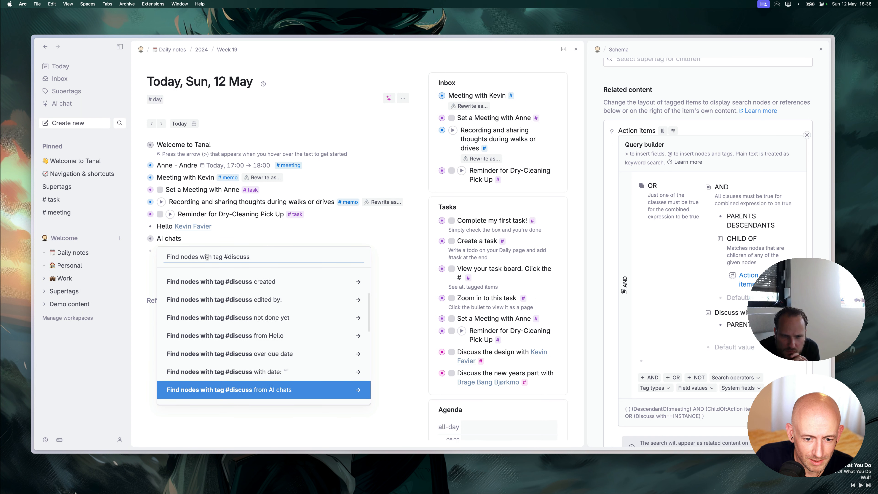
pyautogui.press('Down')
pyautogui.press('Down')
pyautogui.press('Down')
pyautogui.press('Down')
pyautogui.press('Down')
pyautogui.press('Down')
pyautogui.press('Down')
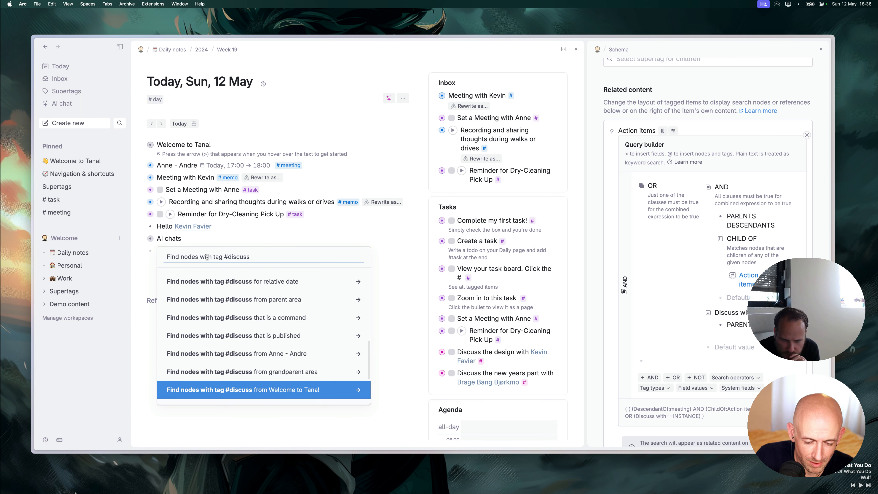
pyautogui.write('wit')
pyautogui.press('Tab')
pyautogui.write('d')
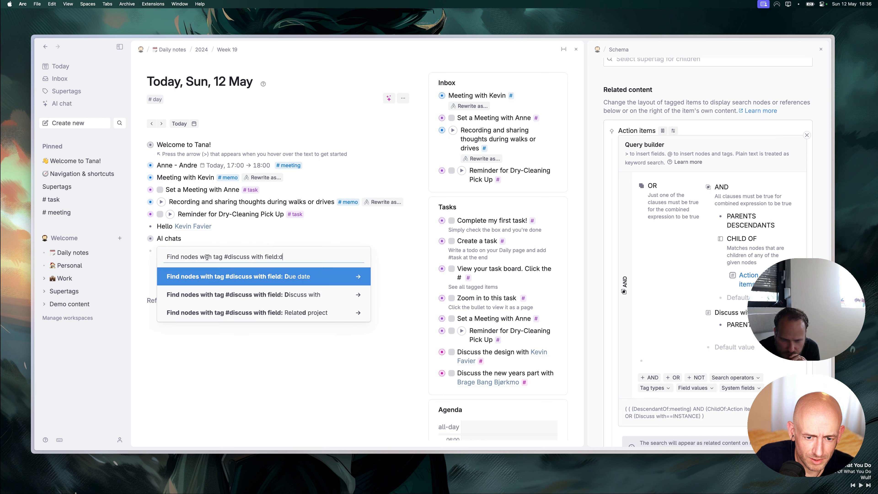
pyautogui.press('Down')
pyautogui.press('Tab')
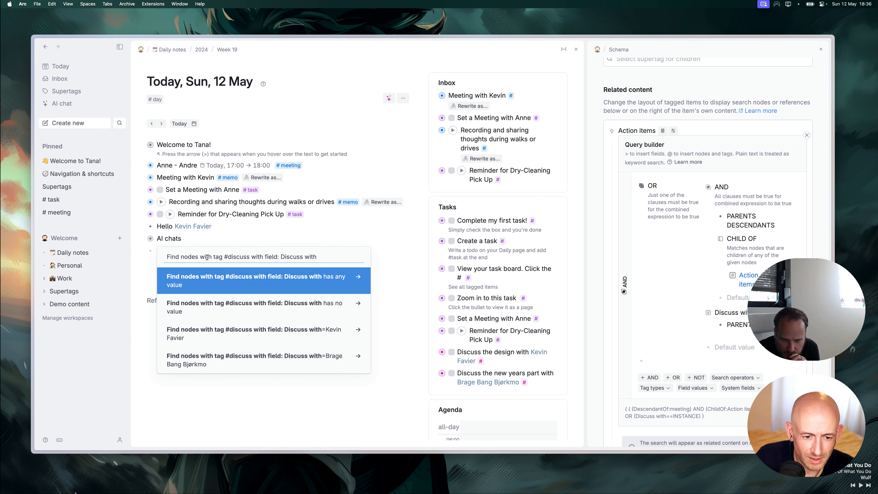
pyautogui.press('Down')
pyautogui.press('Down')
pyautogui.press('Tab')
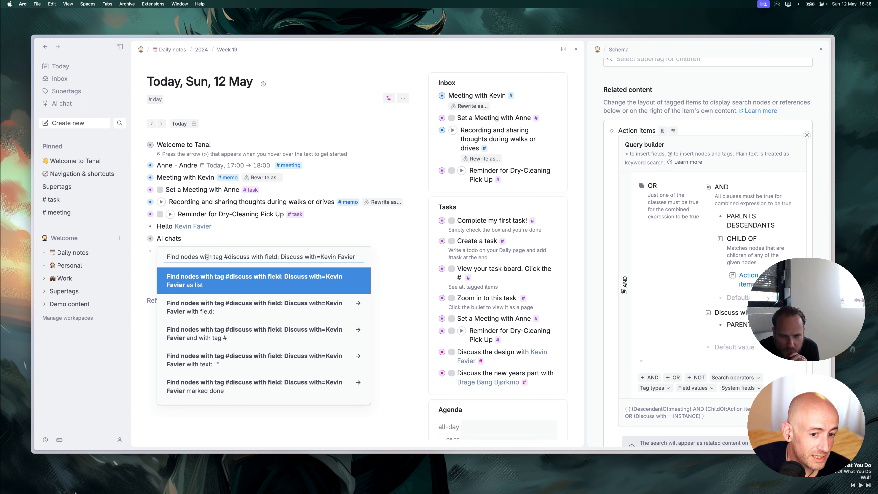
pyautogui.press('Return')
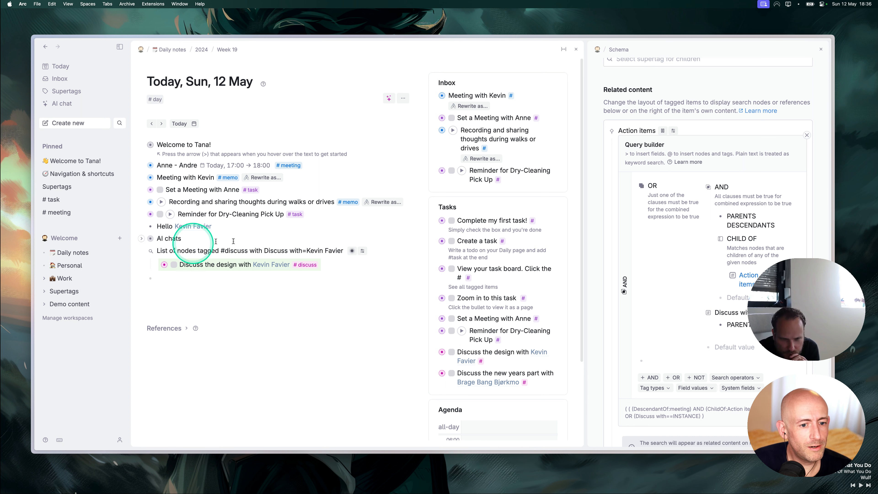
pyautogui.click(352, 252)
pyautogui.click(368, 310)
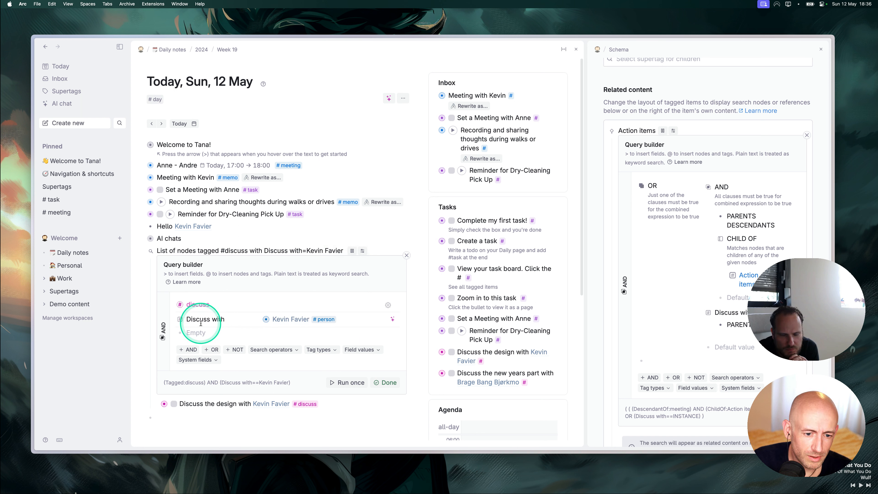
pyautogui.click(407, 255)
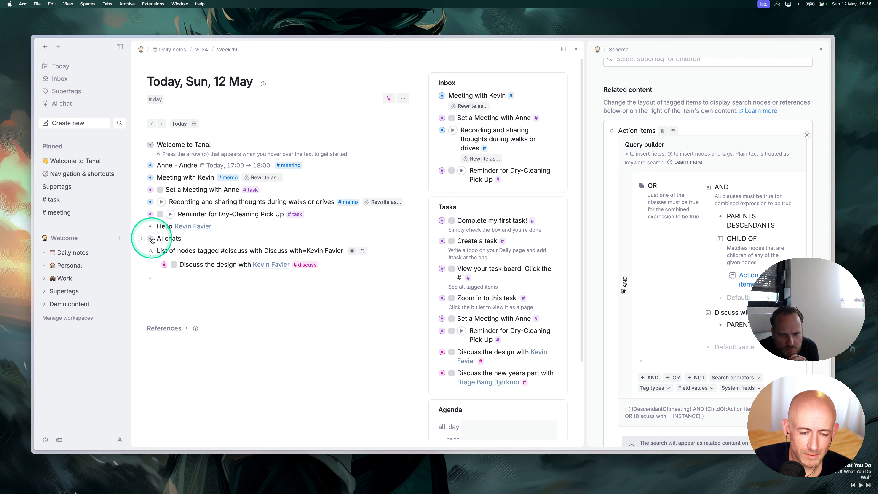
# Open the meeting and in the Action items query add a #discuss clause, deleting Discuss with.
pyautogui.click(151, 166)
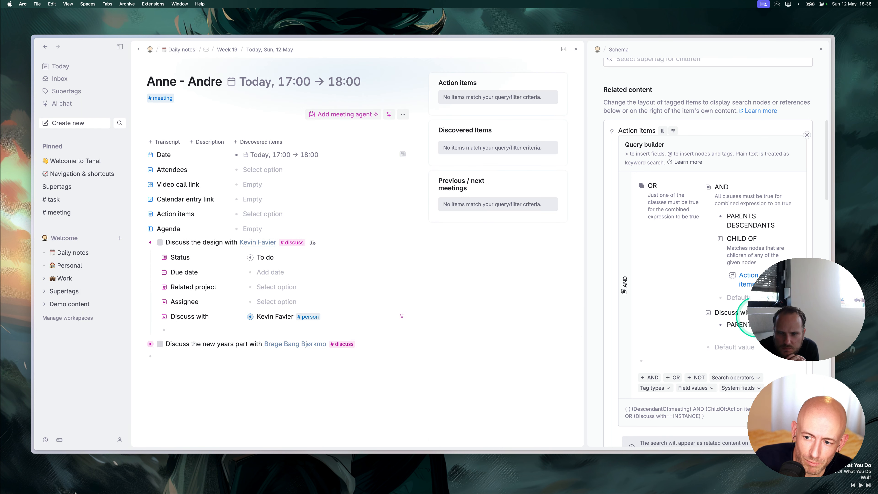
pyautogui.press('super+Left')
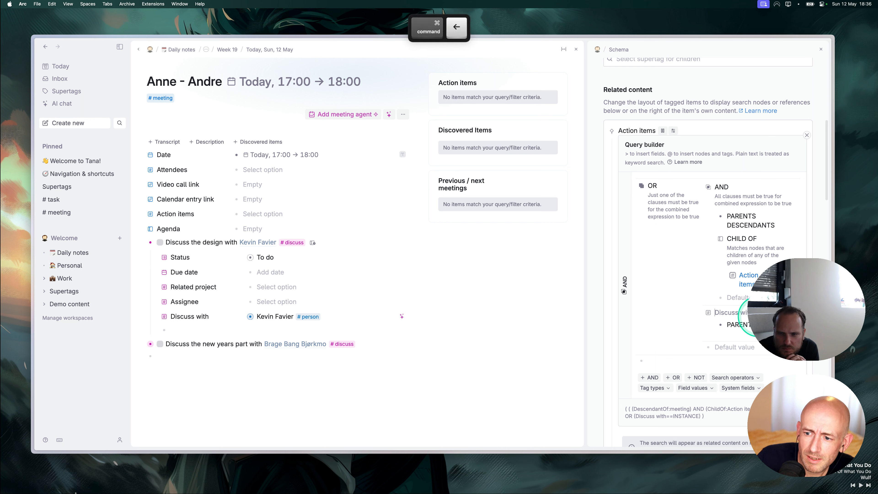
pyautogui.press('Return')
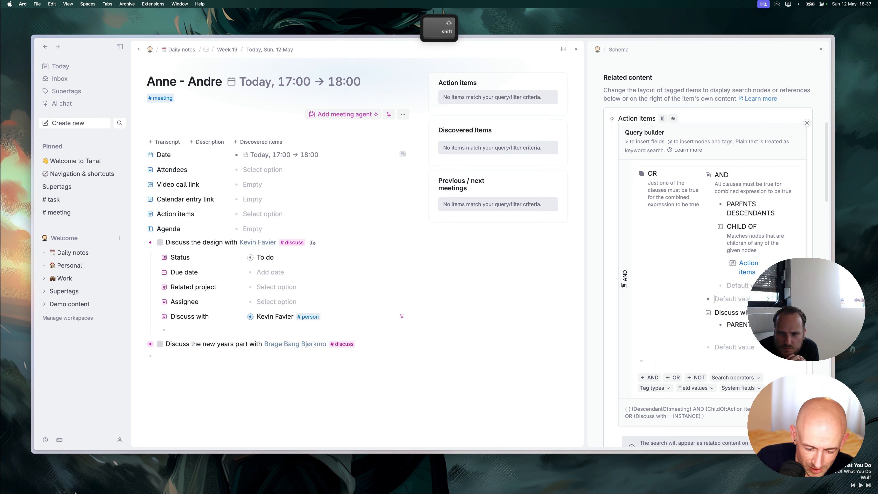
pyautogui.write('#dis')
pyautogui.press('Return')
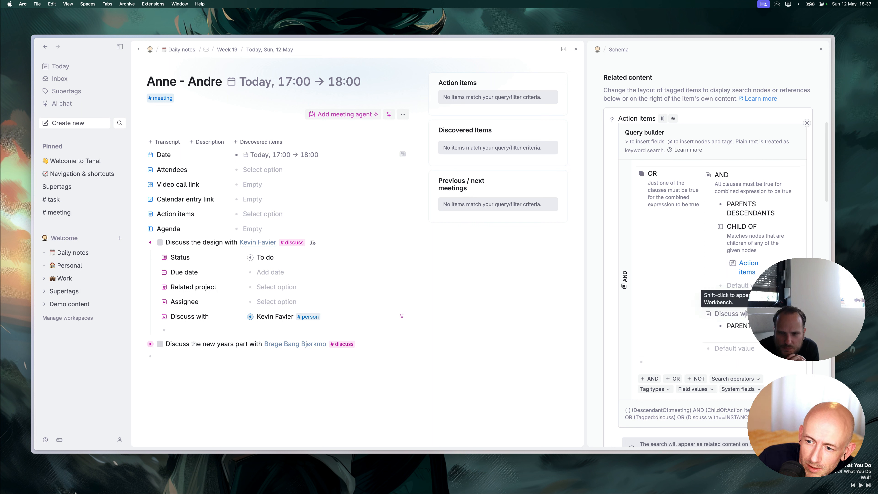
pyautogui.click(745, 314)
pyautogui.press('shift+super+BackSpace')
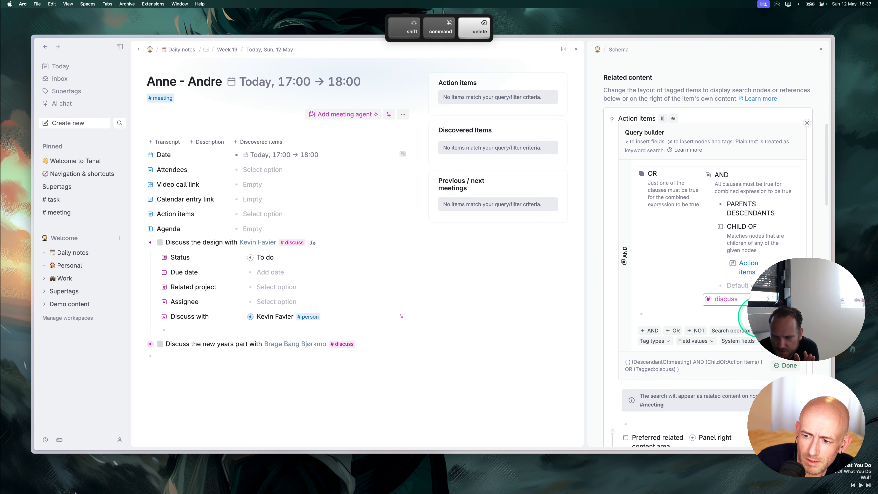
pyautogui.click(783, 367)
pyautogui.press('shift+super+BackSpace')
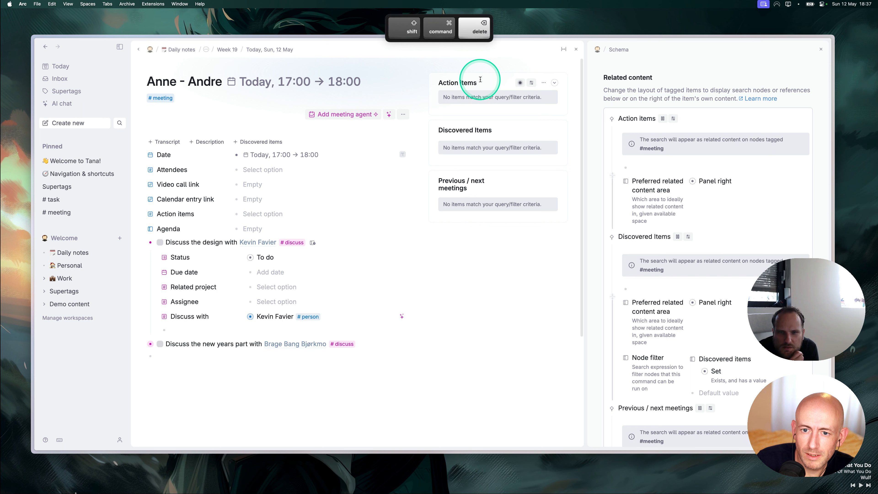
pyautogui.press('shift+super+BackSpace')
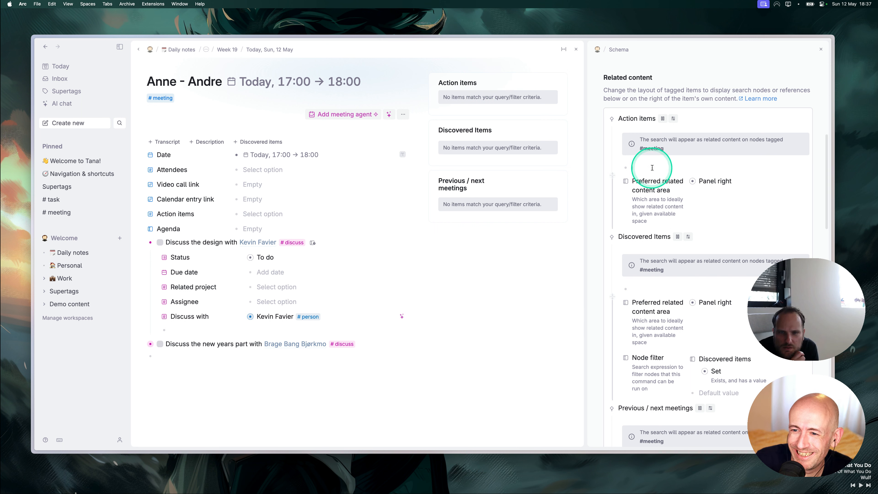
# Move the #discuss clause out of the AND group and delete the old OR/AND group.
pyautogui.click(667, 114)
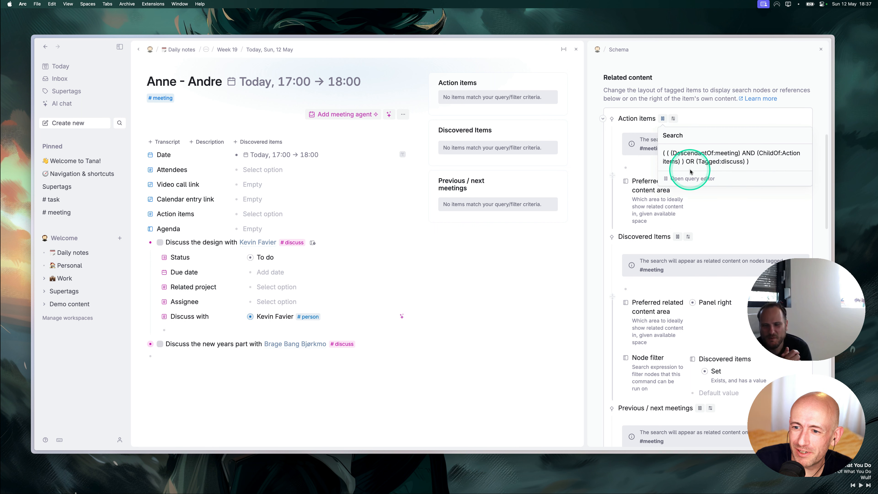
pyautogui.click(686, 180)
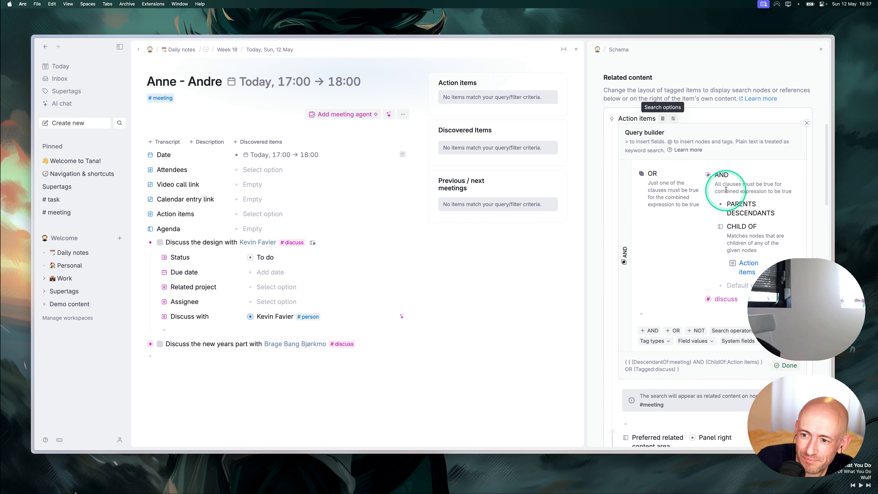
pyautogui.moveTo(708, 299); pyautogui.dragTo(657, 312)
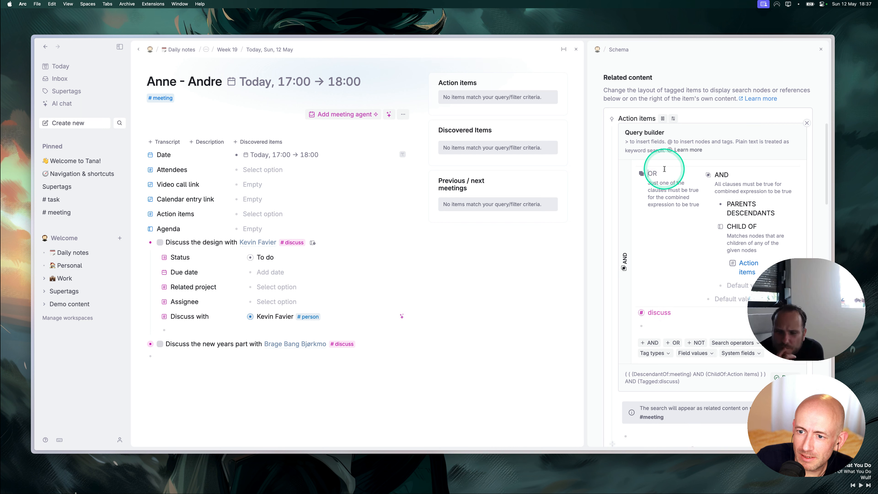
pyautogui.press('super+shift+BackSpace')
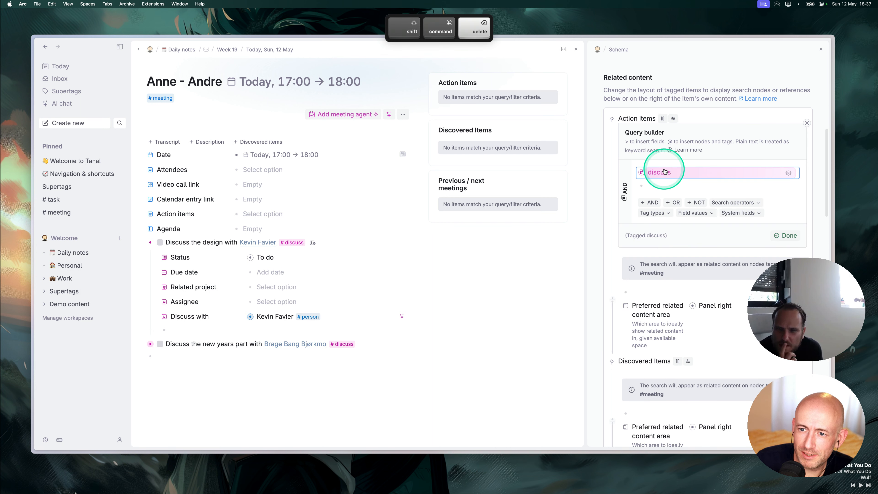
pyautogui.click(784, 236)
pyautogui.press('super+shift+BackSpace')
pyautogui.press('super+shift+BackSpace')
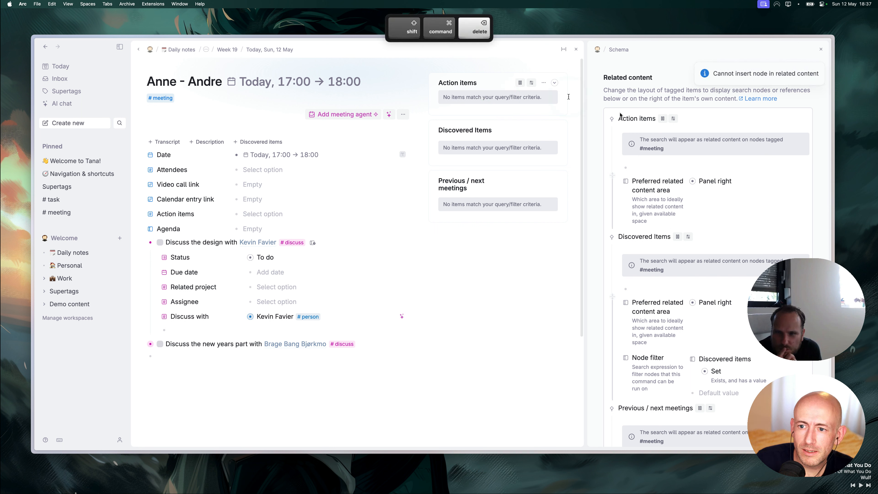
# Delete the Action items related-content entry and leave an empty node in its place.
pyautogui.click(636, 120)
pyautogui.press('super+shift+BackSpace')
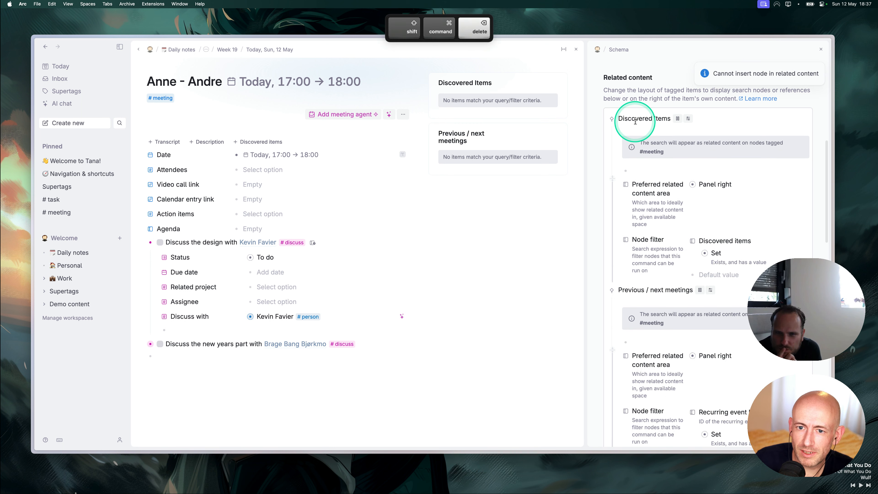
pyautogui.press('super+Left')
pyautogui.press('Return')
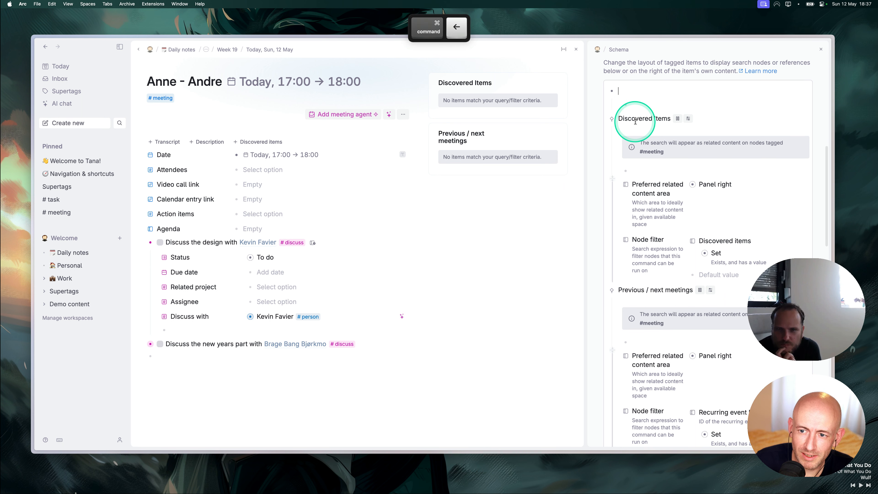
pyautogui.write('?')
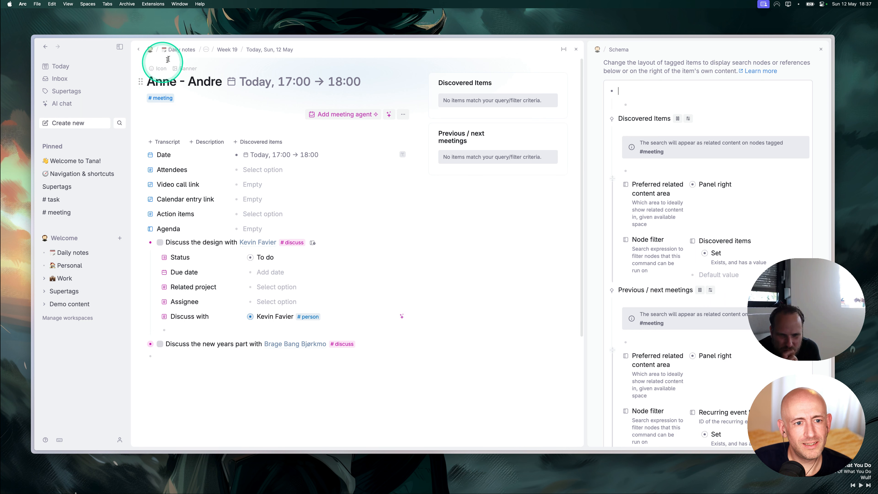
# Copy today's #discuss search into the related content, bring the referenced node here, and reopen the meeting.
pyautogui.click(56, 67)
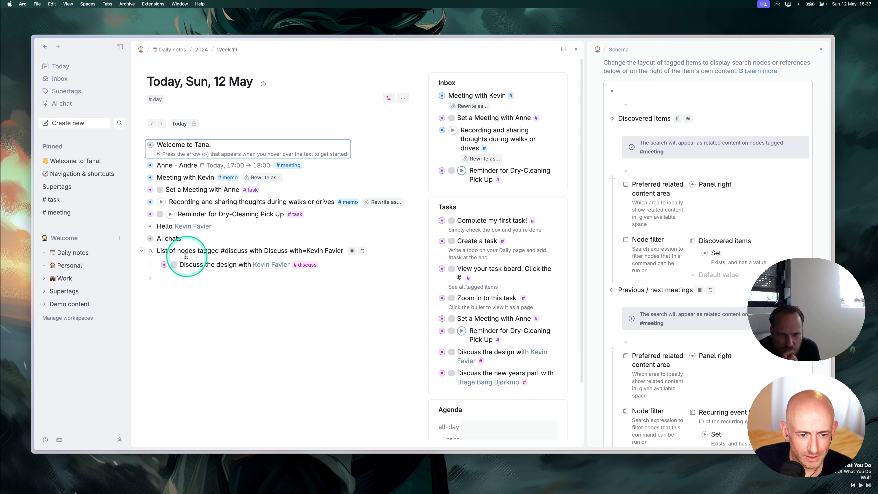
pyautogui.press('super+c')
pyautogui.click(619, 92)
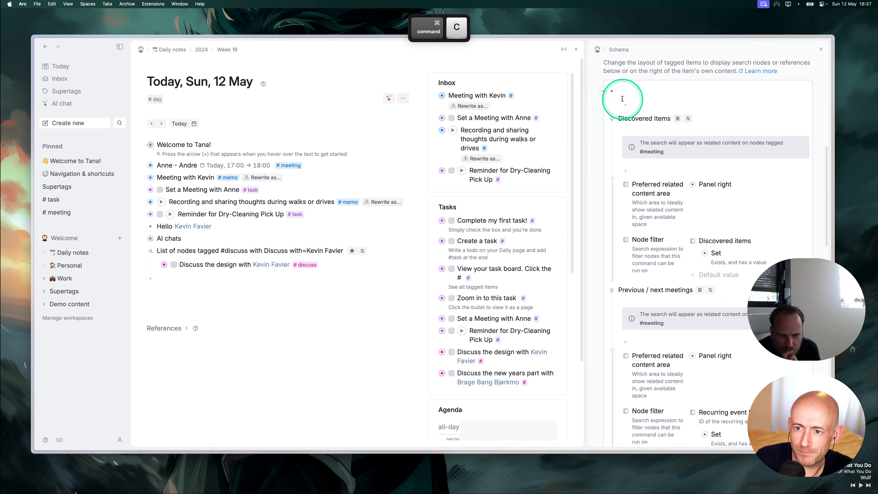
pyautogui.press('super+v')
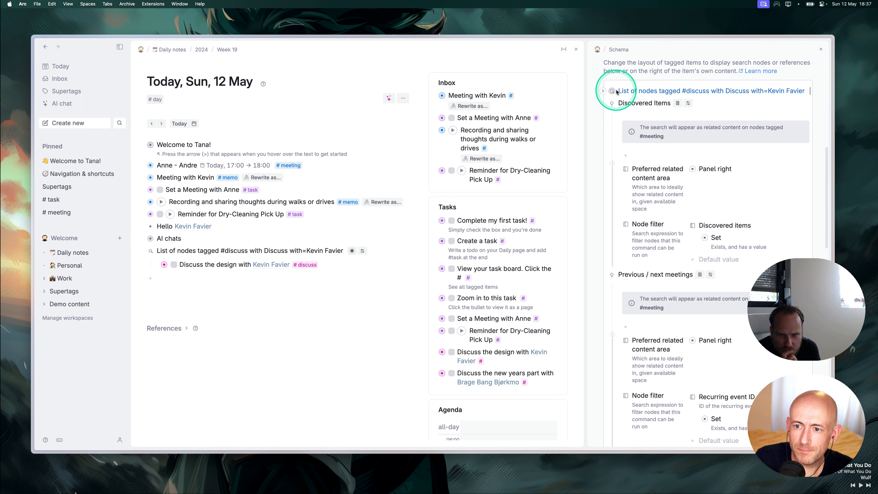
pyautogui.press('super+k')
pyautogui.write('br')
pyautogui.press('Return')
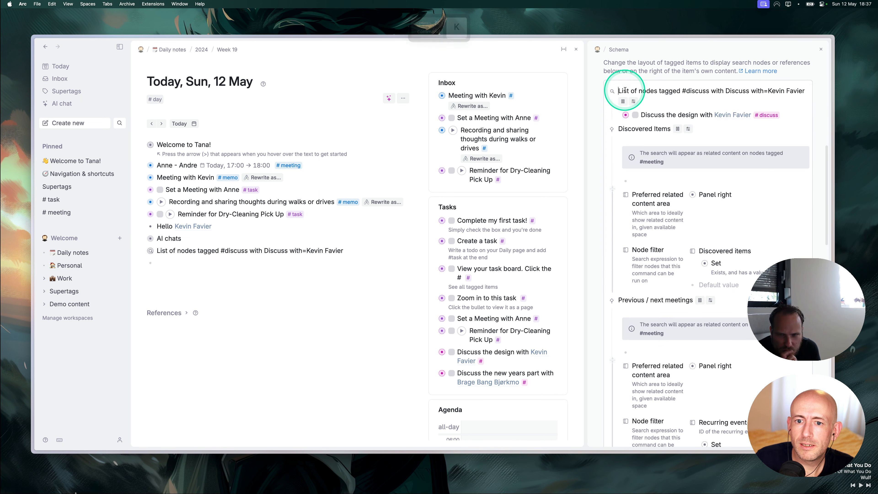
pyautogui.click(150, 165)
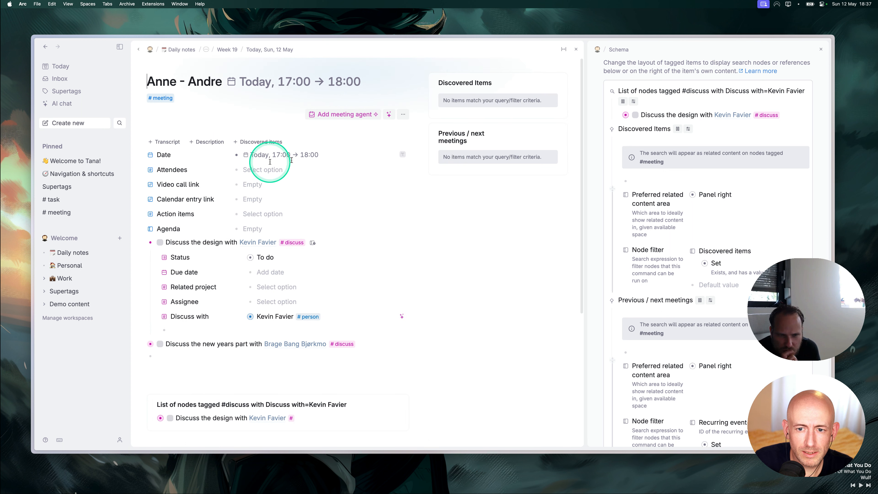
# Place the #discuss search in the Content right area and rename it 'Action Items'.
pyautogui.scroll(-3, 235, 411)
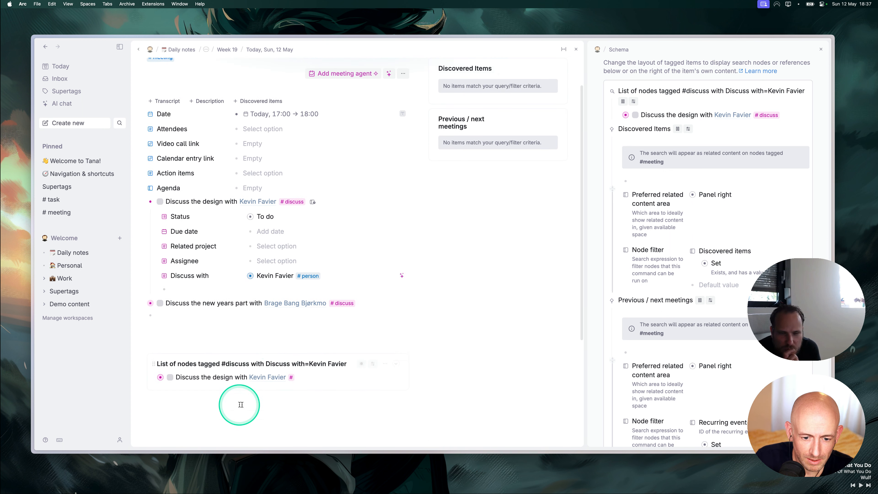
pyautogui.click(390, 361)
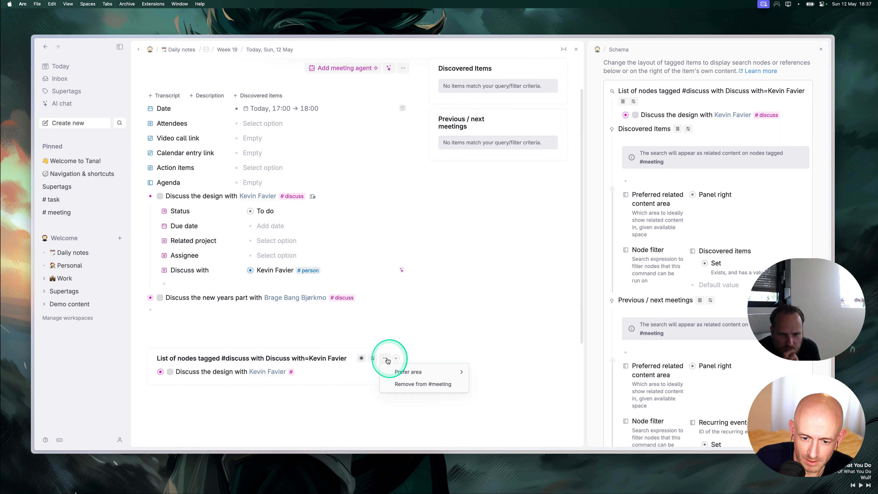
pyautogui.moveTo(386, 372)
pyautogui.click(495, 381)
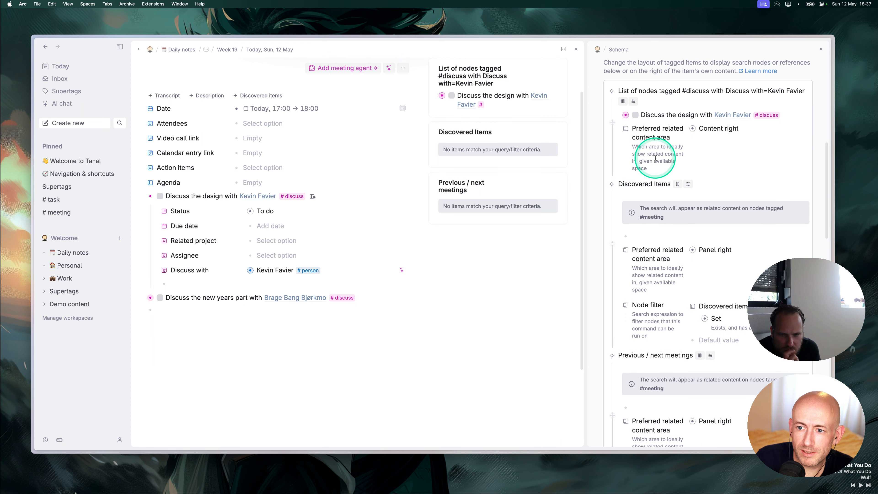
pyautogui.click(656, 89)
pyautogui.press('super+a')
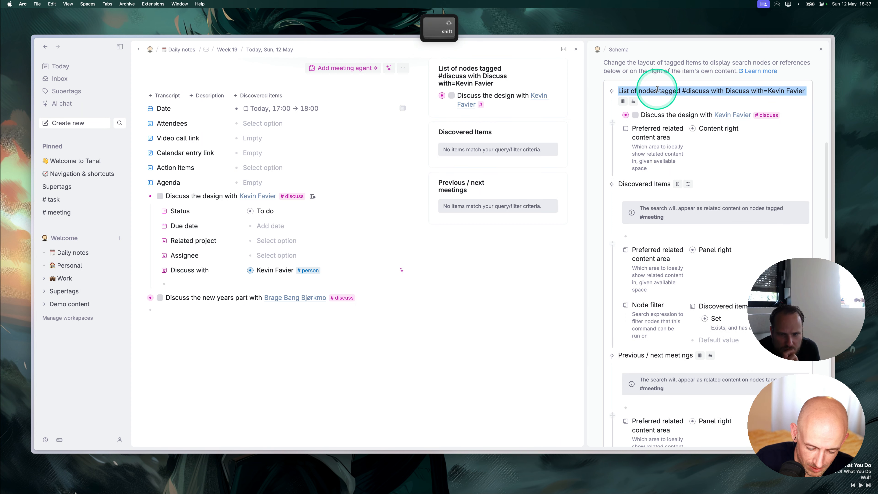
pyautogui.write('Action Items')
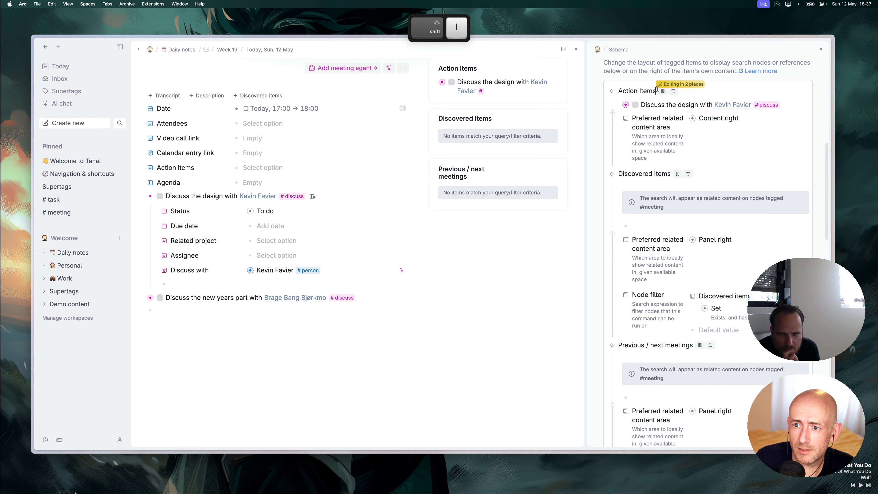
pyautogui.click(679, 127)
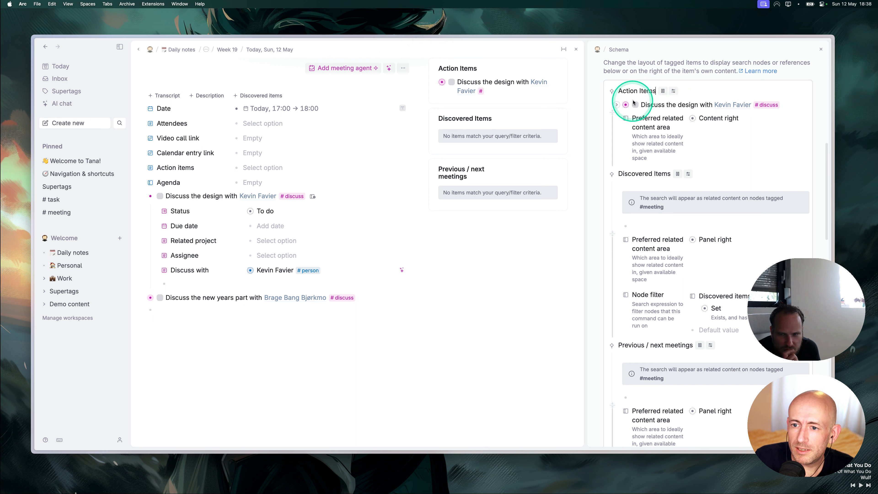
# Replace the person in the Action Items Discuss with condition with PARENT.
pyautogui.click(650, 89)
pyautogui.click(662, 91)
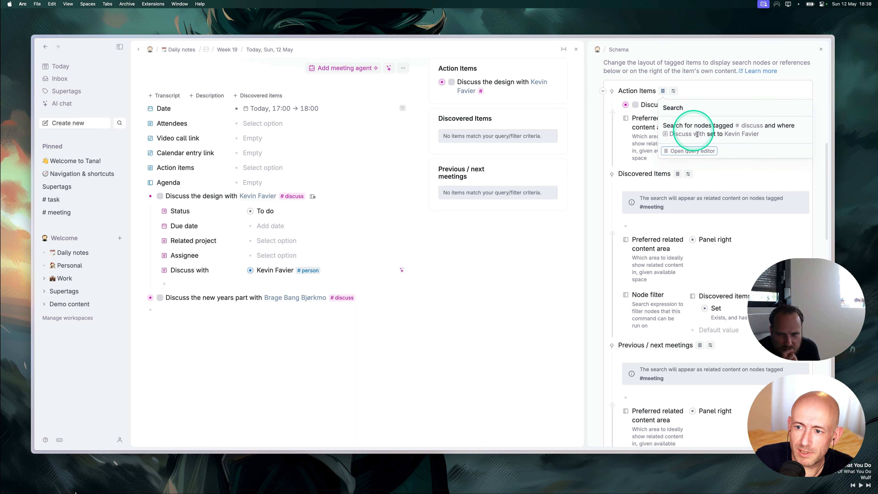
pyautogui.click(689, 149)
pyautogui.click(731, 160)
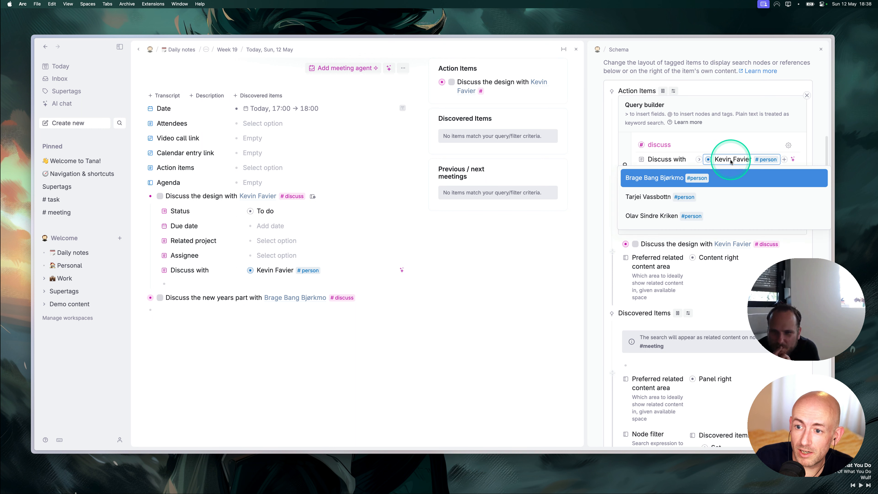
pyautogui.press('BackSpace')
pyautogui.write('PARENT')
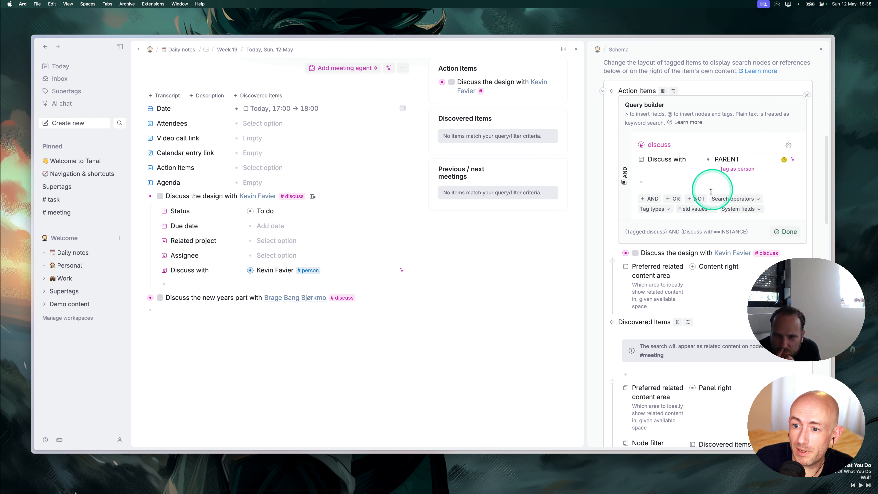
pyautogui.click(788, 230)
pyautogui.click(489, 70)
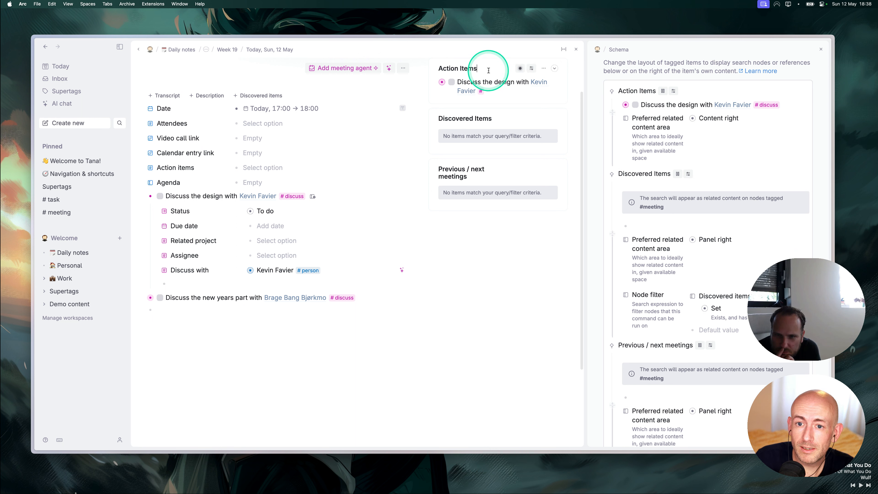
pyautogui.press('super+shift+BackSpace')
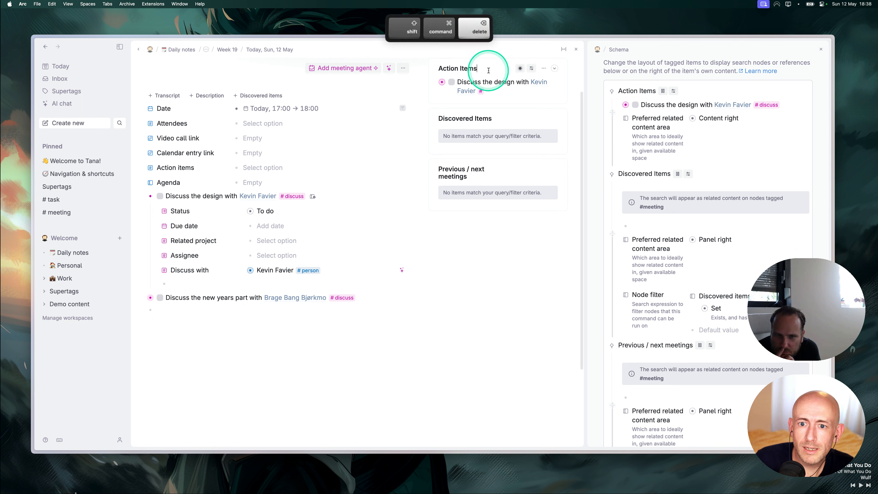
pyautogui.scroll(2, 268, 157)
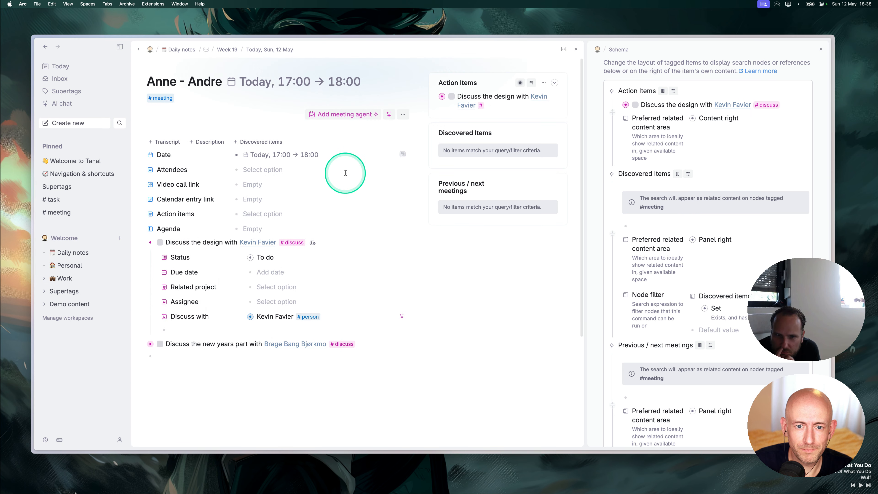
# Add an untitled #meeting node on today's daily page, open it, and set one attendee.
pyautogui.click(59, 78)
pyautogui.click(61, 66)
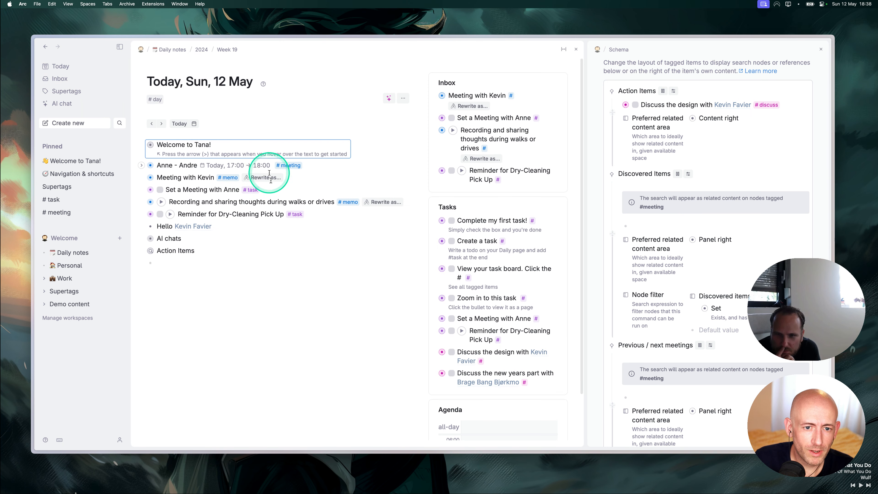
pyautogui.click(218, 263)
pyautogui.write('#')
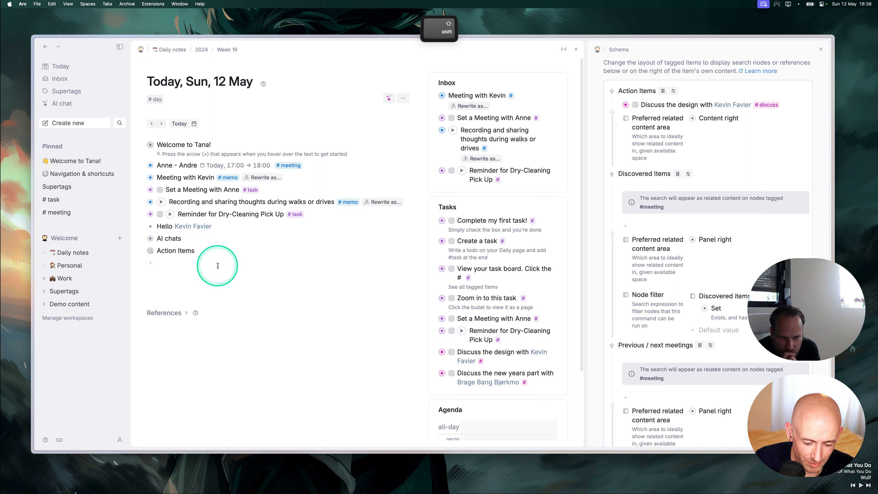
pyautogui.write('meeting')
pyautogui.press('Return')
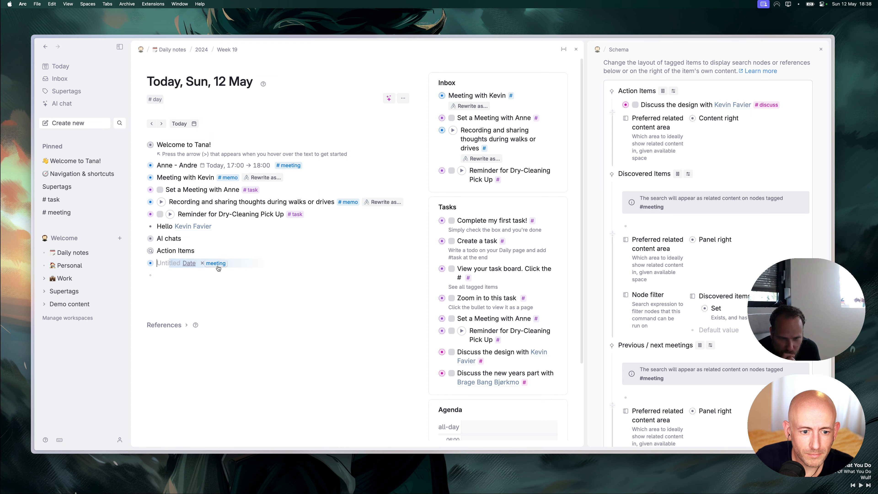
pyautogui.click(149, 263)
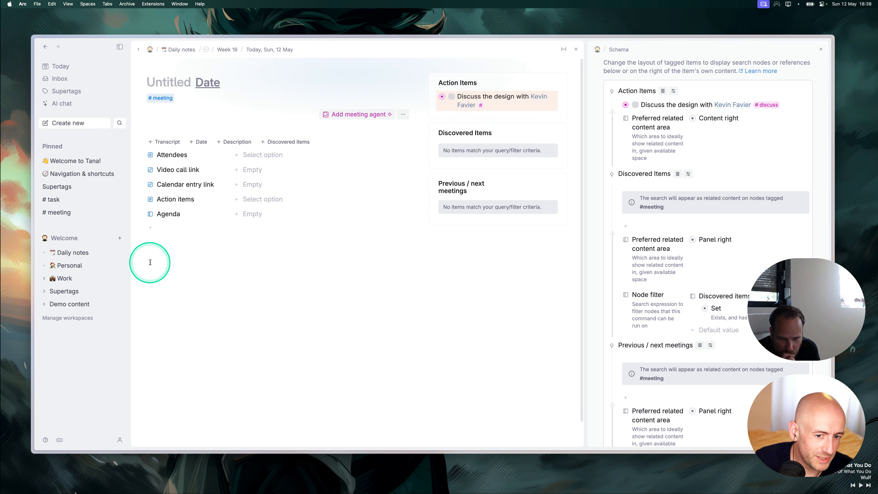
pyautogui.click(254, 157)
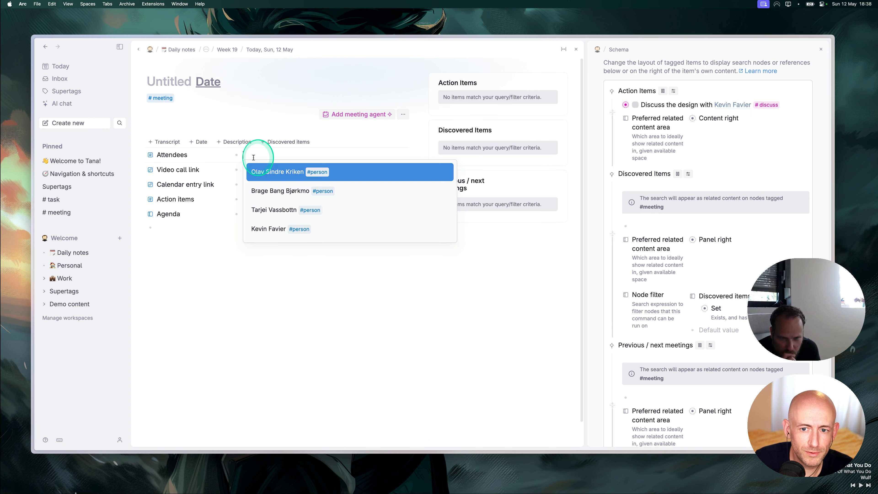
pyautogui.click(269, 191)
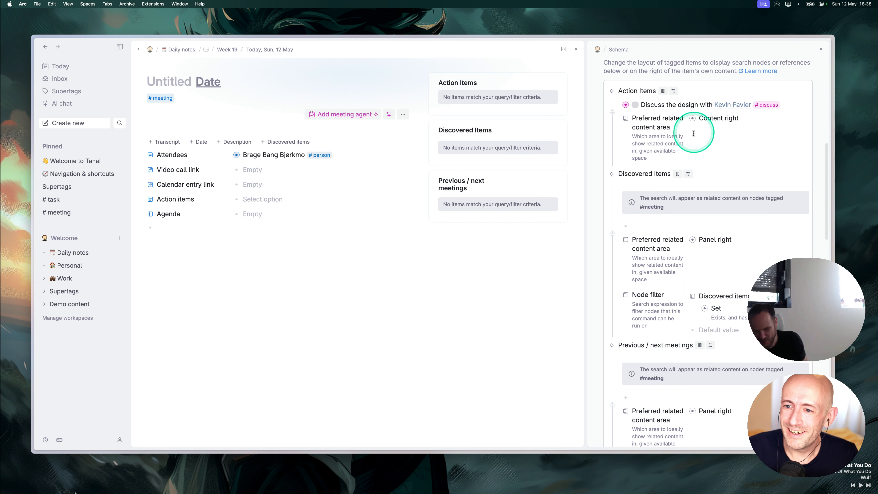
# Change the Action Items query's Discuss with value from PARENT to PARENT.Attendees and apply it.
pyautogui.click(661, 91)
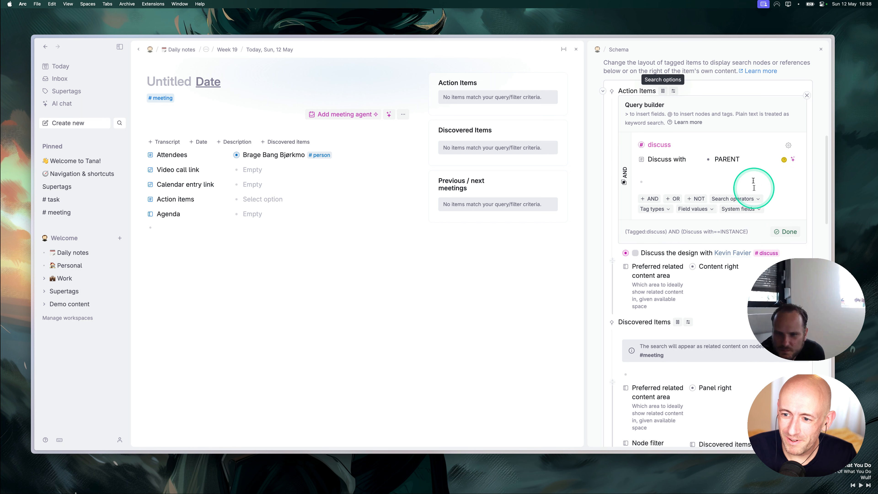
pyautogui.click(752, 160)
pyautogui.write('.Atten')
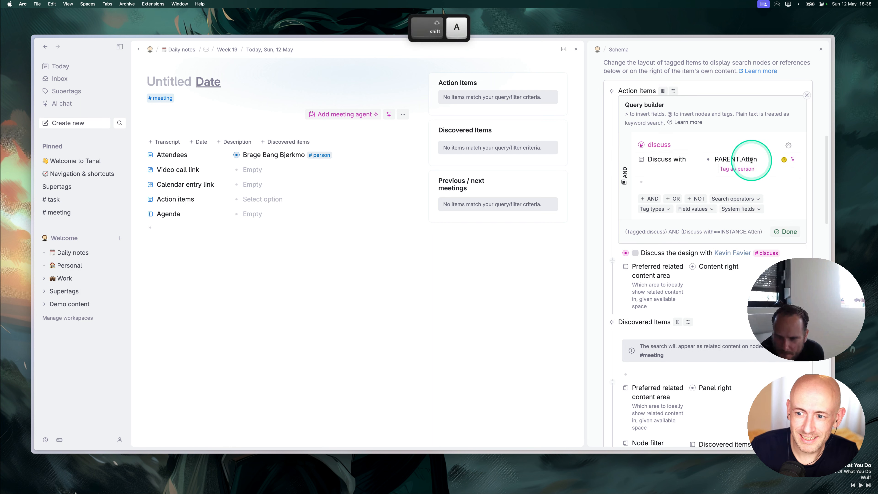
pyautogui.write('dees')
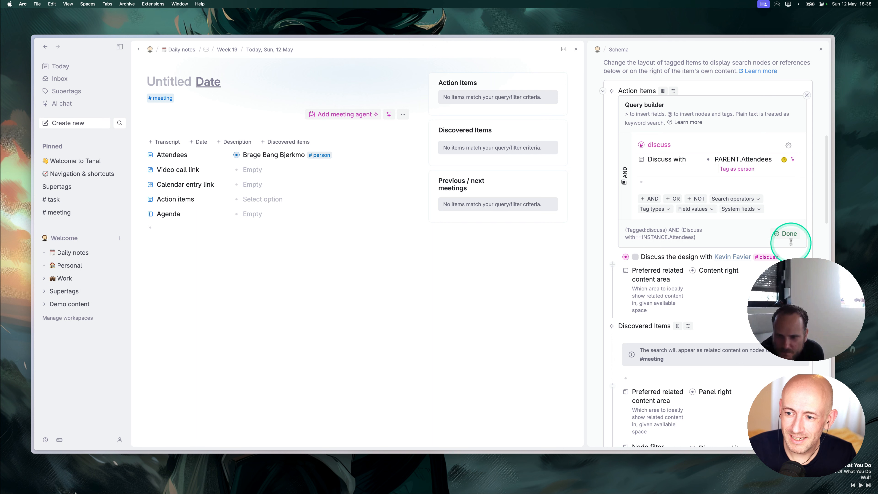
pyautogui.click(785, 234)
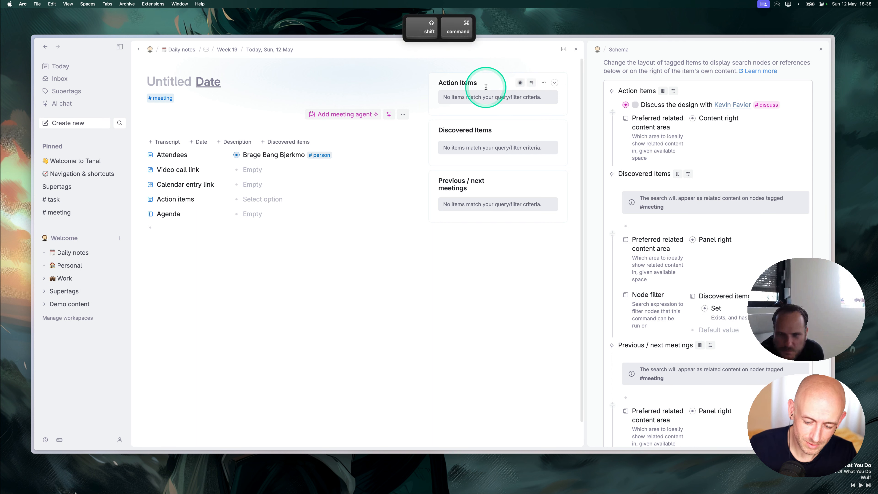
# Reopen the Action Items query editor to check the Discuss with condition, then close it with Done.
pyautogui.press('shift+super+BackSpace')
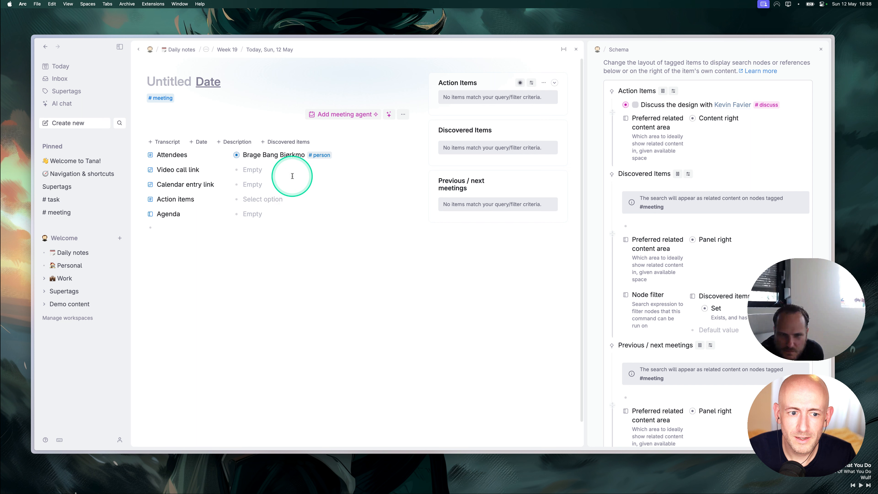
pyautogui.click(654, 106)
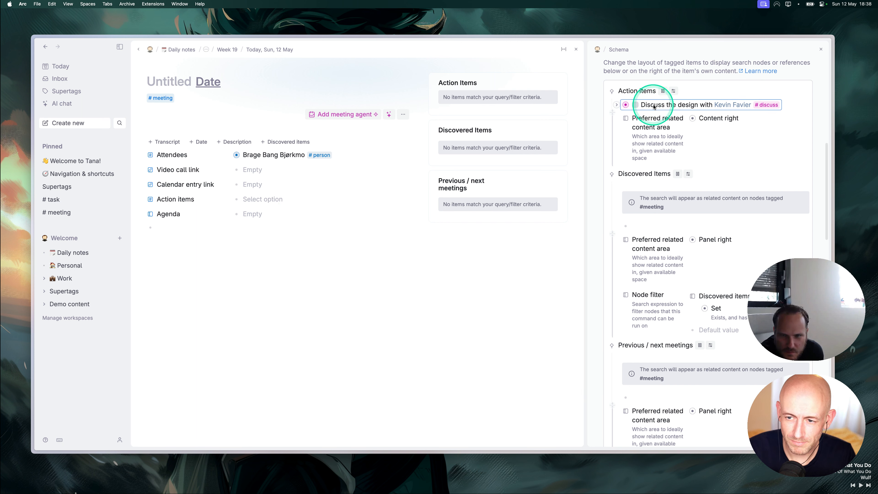
pyautogui.moveTo(653, 107); pyautogui.dragTo(652, 114)
pyautogui.click(663, 91)
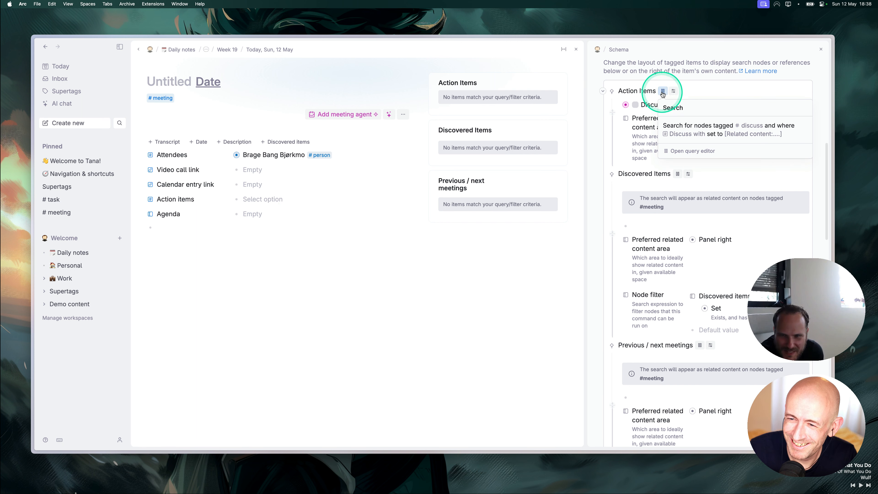
pyautogui.click(677, 148)
pyautogui.click(732, 172)
pyautogui.moveTo(733, 173); pyautogui.dragTo(676, 158)
pyautogui.click(793, 233)
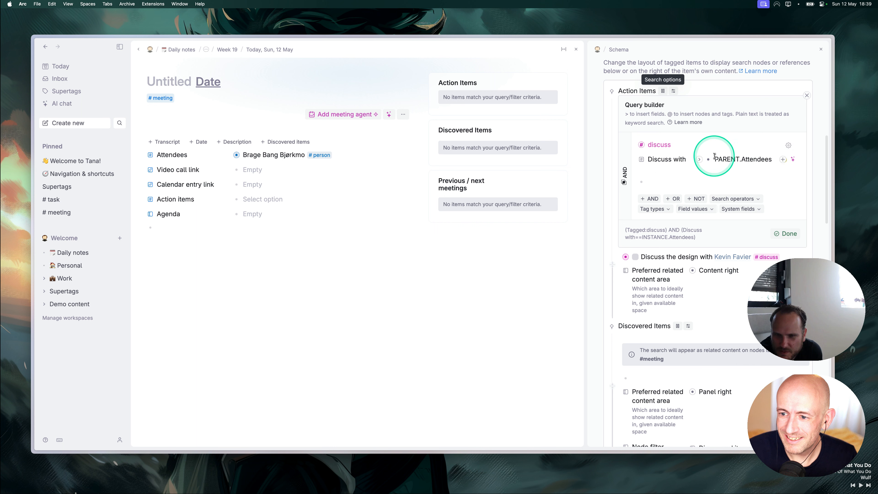
pyautogui.click(783, 234)
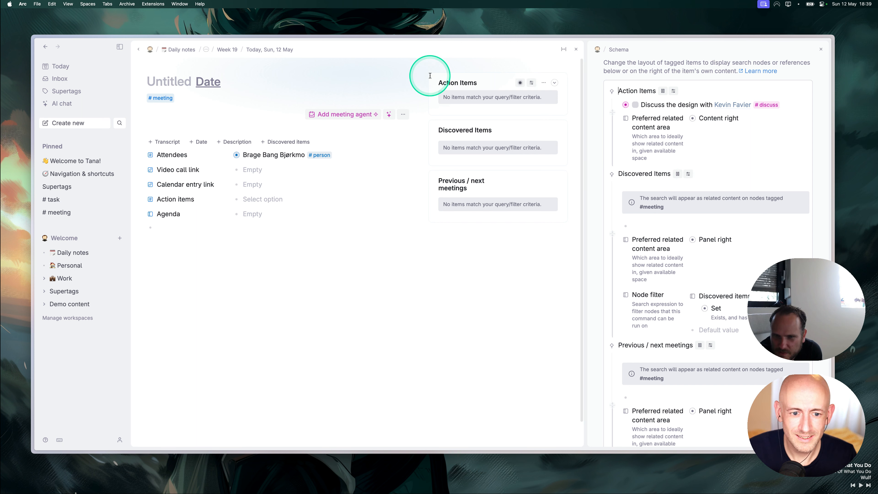
pyautogui.click(446, 83)
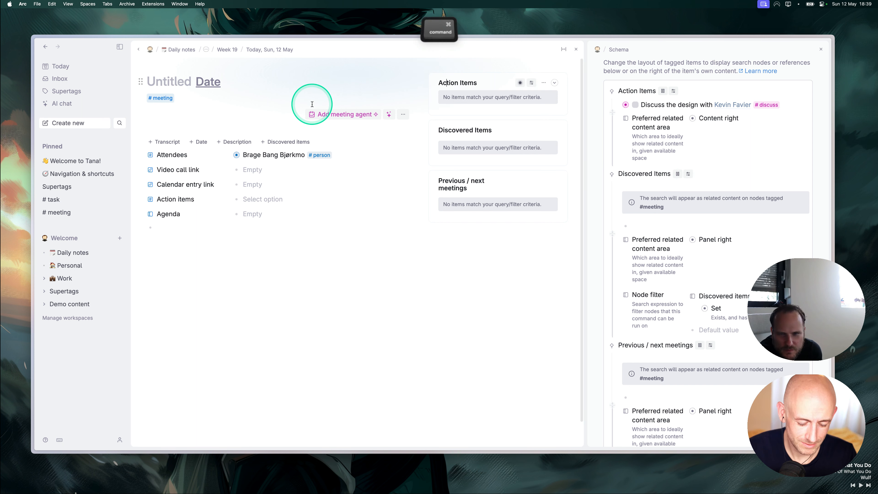
# Reload, close the #meeting schema panel, and title the new meeting 'Meeting with' plus the attendee's first name.
pyautogui.press('super+r')
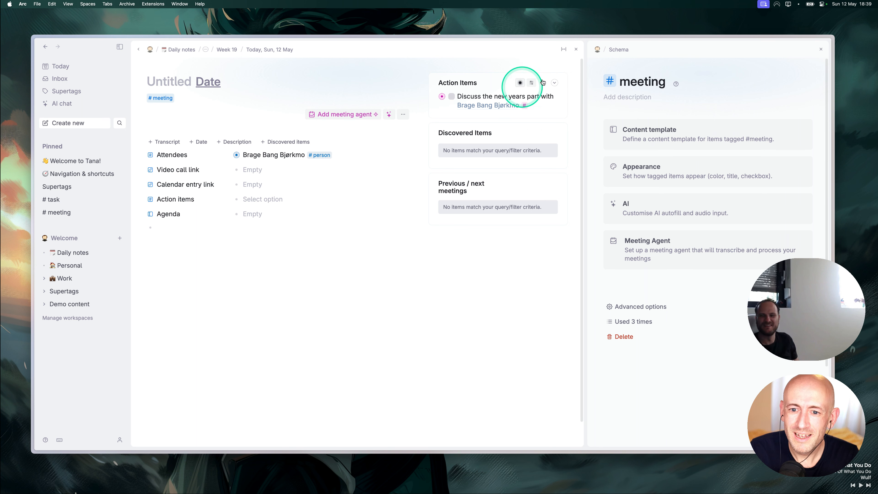
pyautogui.click(821, 49)
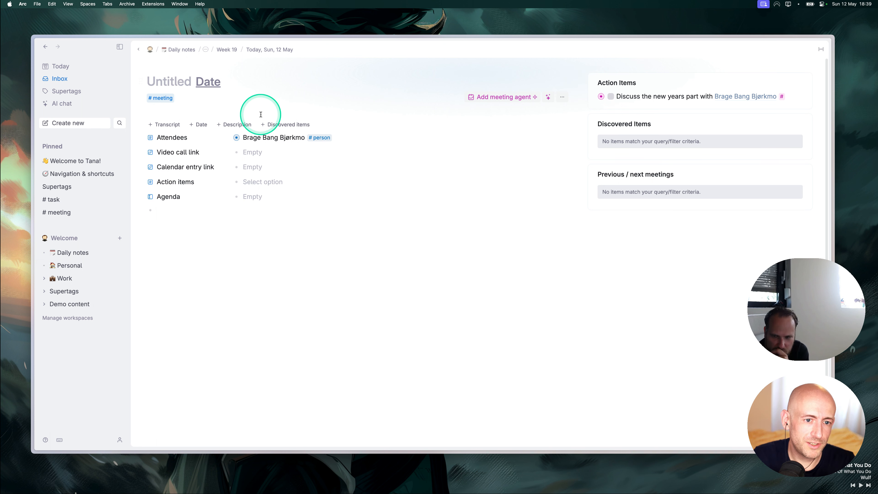
pyautogui.click(156, 82)
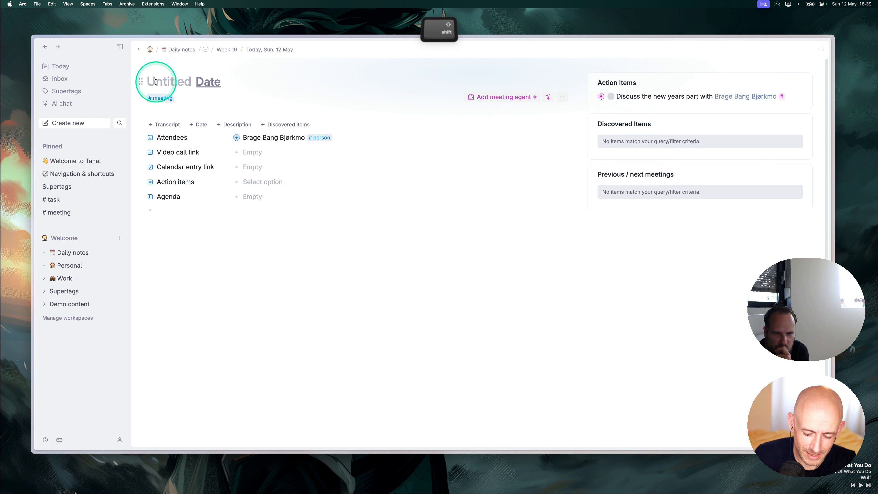
pyautogui.write('Meeting wi')
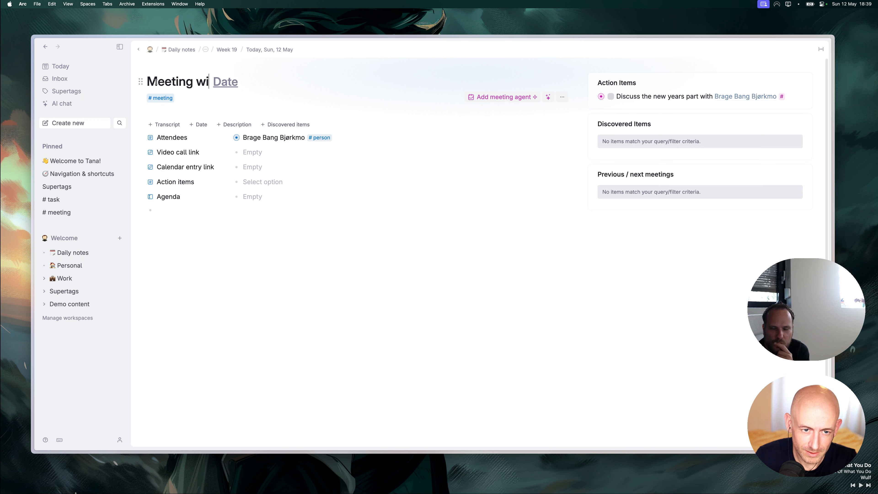
pyautogui.write('th Brade')
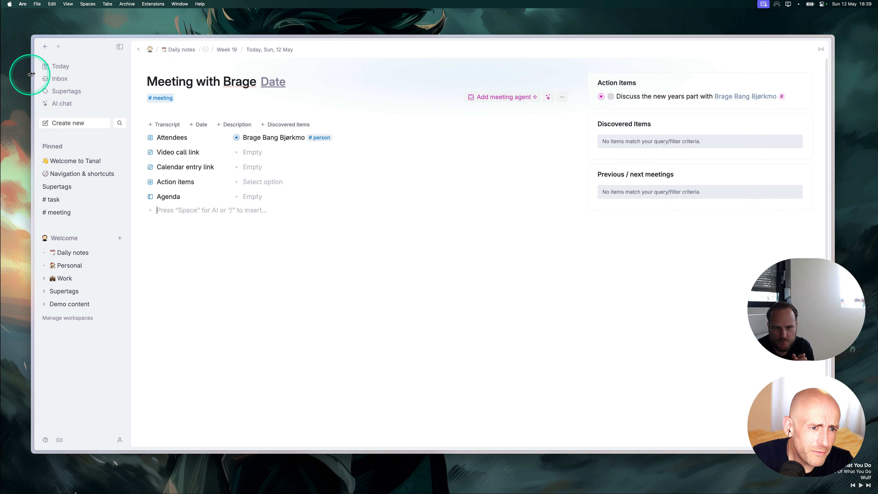
pyautogui.click(59, 66)
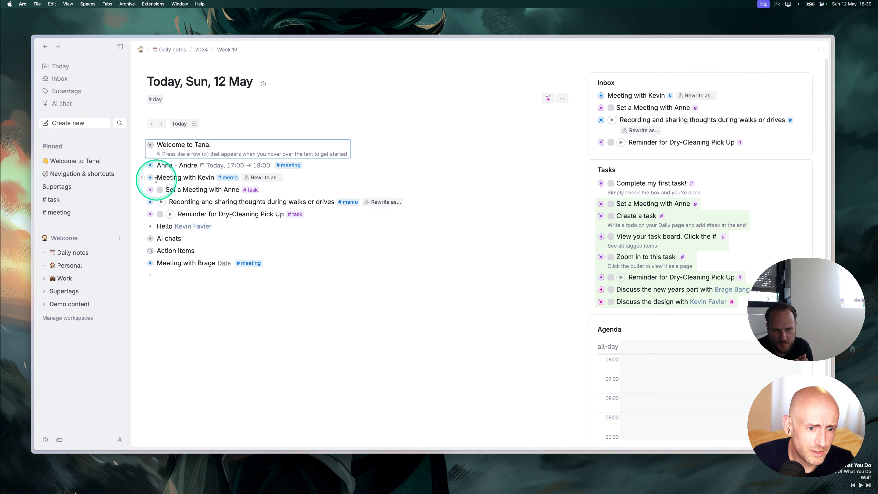
# Add a top-level line 'Also bring up the conference' on the 17:00 meeting page.
pyautogui.click(151, 165)
pyautogui.click(196, 250)
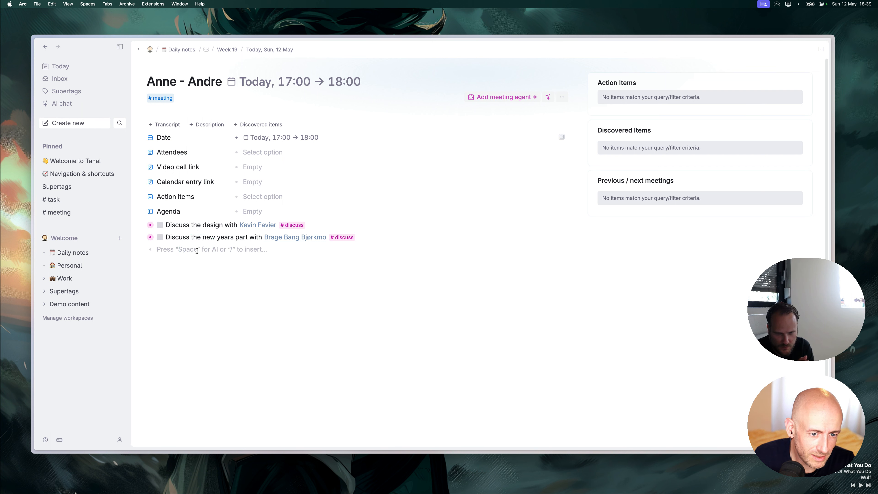
pyautogui.write('Also ')
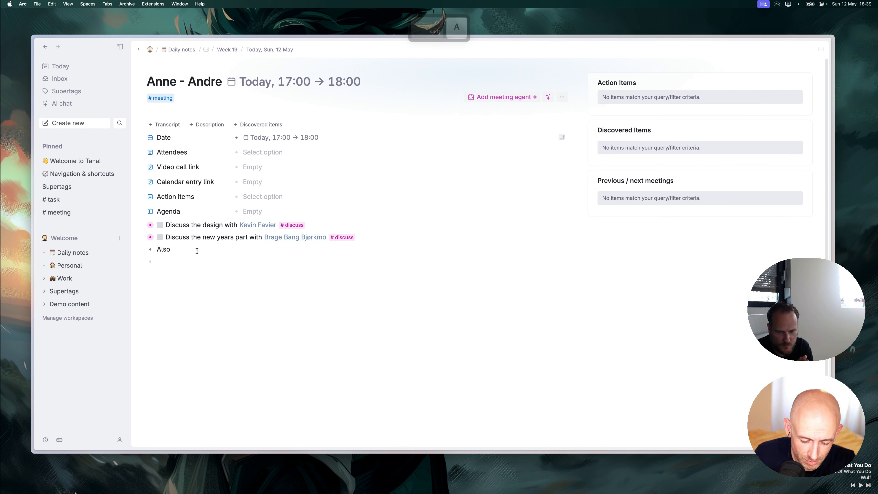
pyautogui.write('bring up the conferen')
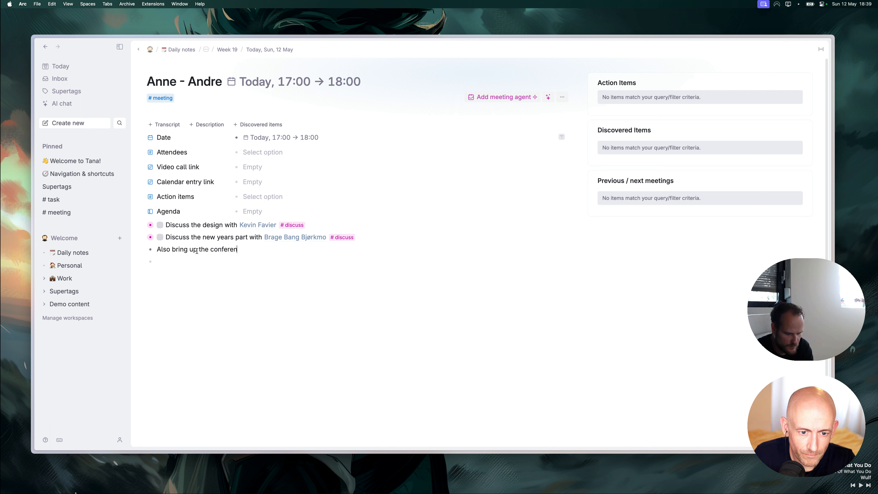
pyautogui.press('Tab')
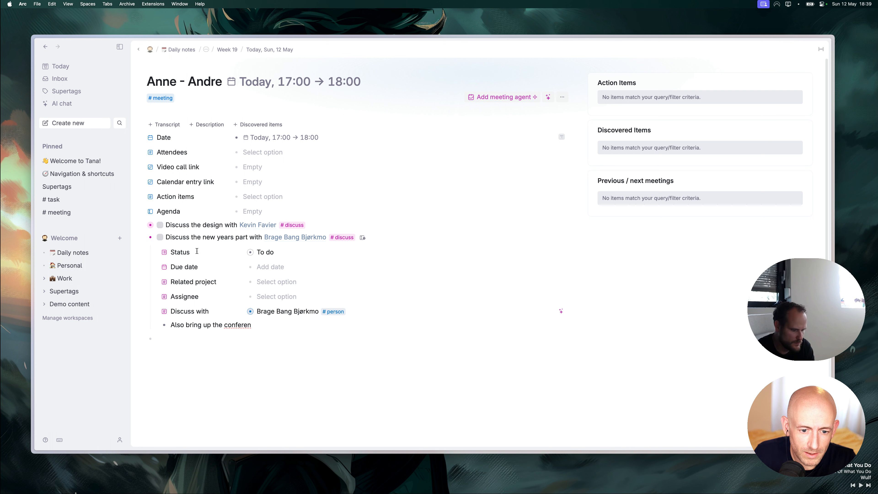
pyautogui.press('super')
pyautogui.write('ce')
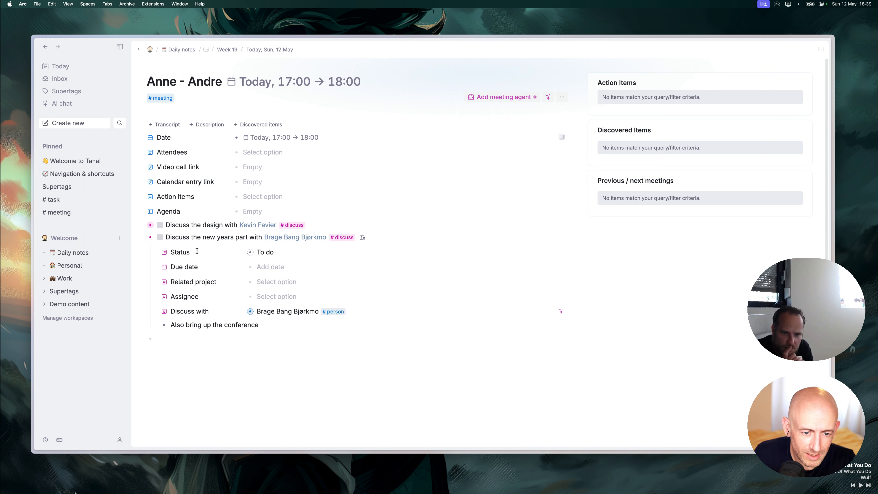
pyautogui.press('BackSpace')
pyautogui.hotkey('shift', 'Tab')
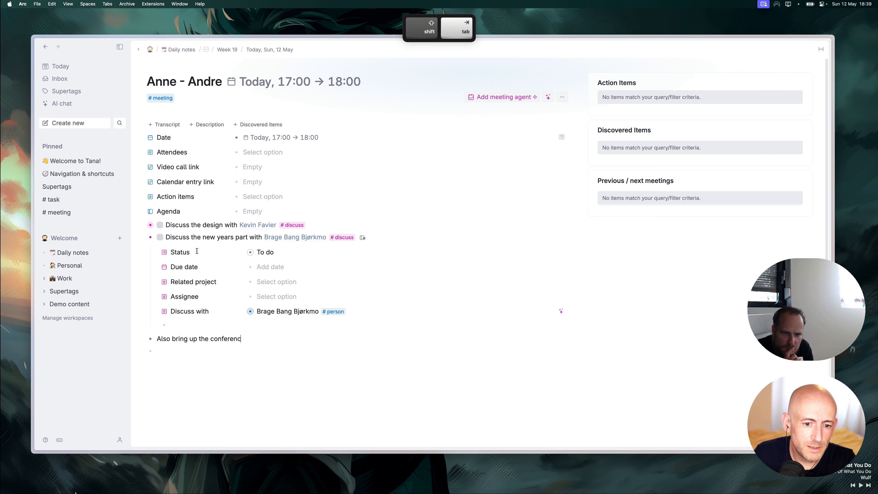
# Tag the conference line #discuss and set its Discuss with field to the attendee, then return to Today.
pyautogui.write('#disc')
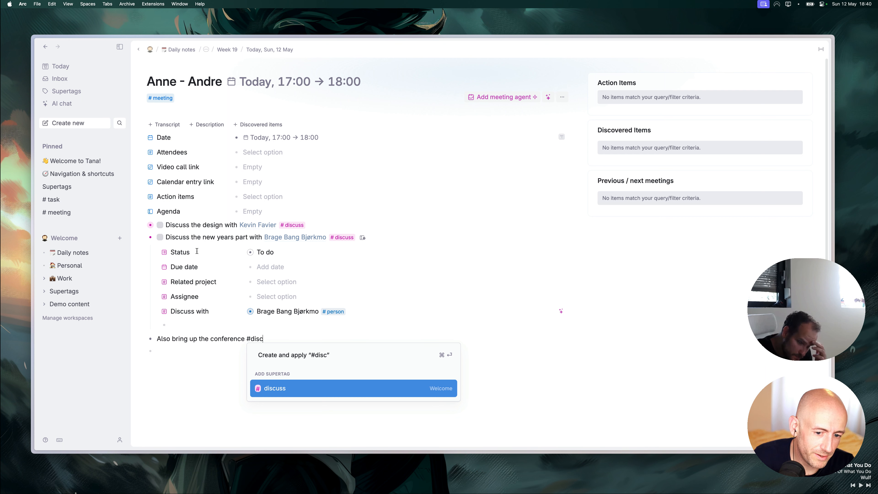
pyautogui.press('Return')
pyautogui.click(142, 339)
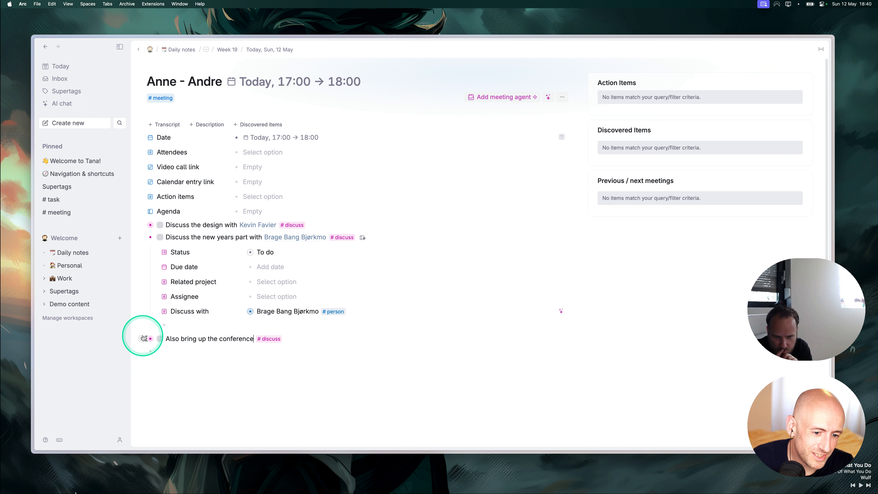
pyautogui.click(264, 413)
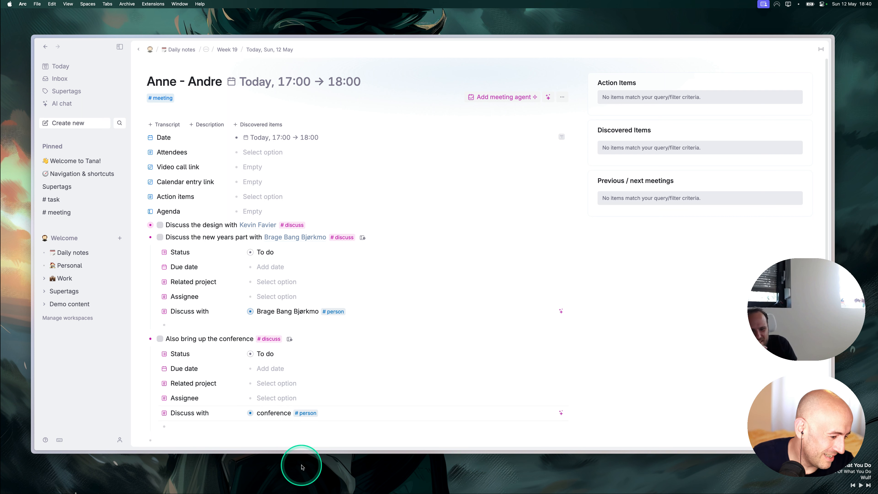
pyautogui.press('shift+super+BackSpace')
pyautogui.write('bra')
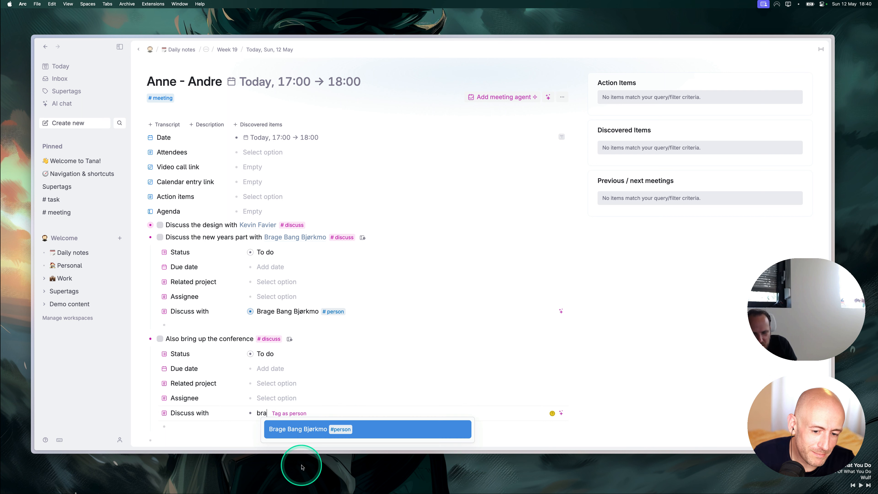
pyautogui.press('Return')
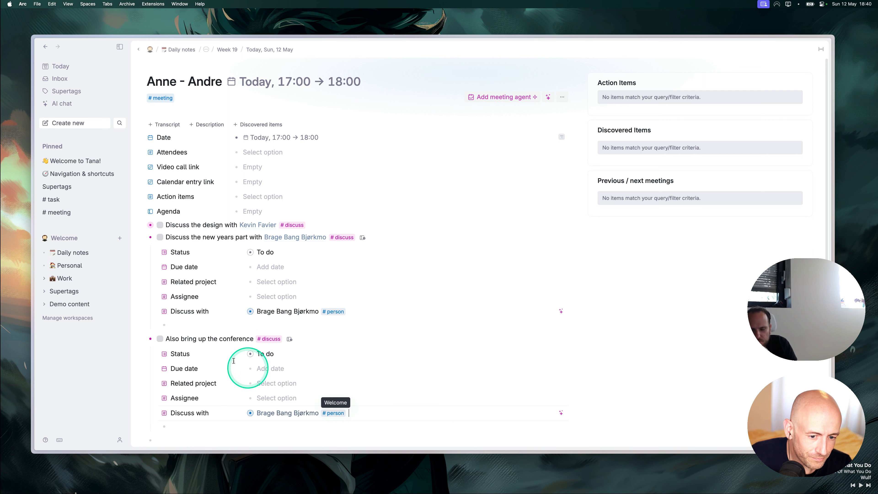
pyautogui.click(61, 67)
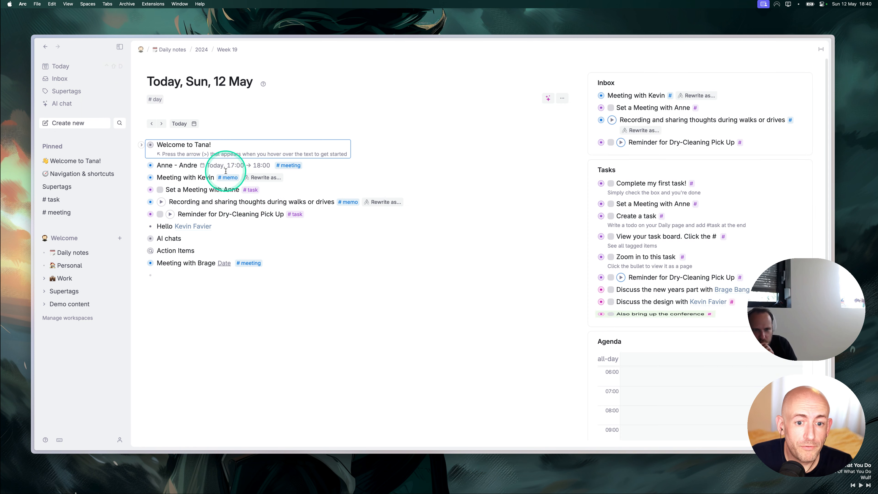
# Open the new meeting page to check that its Action Items include the conference item.
pyautogui.click(150, 263)
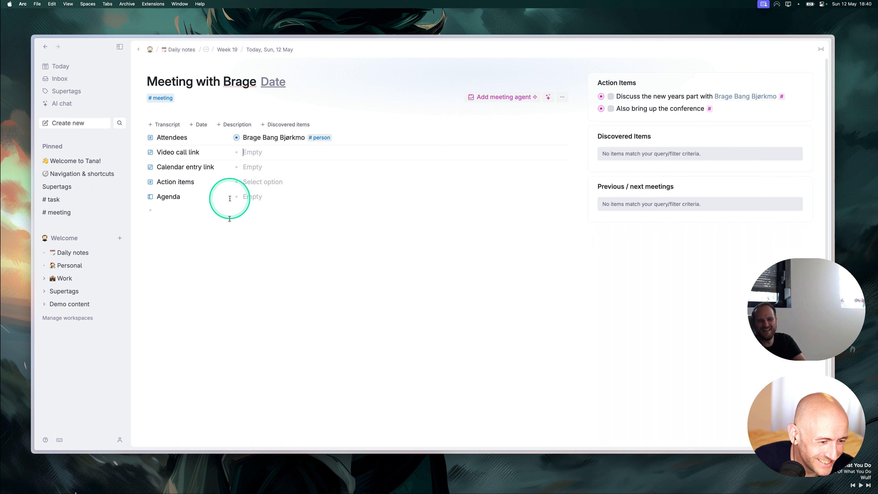
pyautogui.click(190, 213)
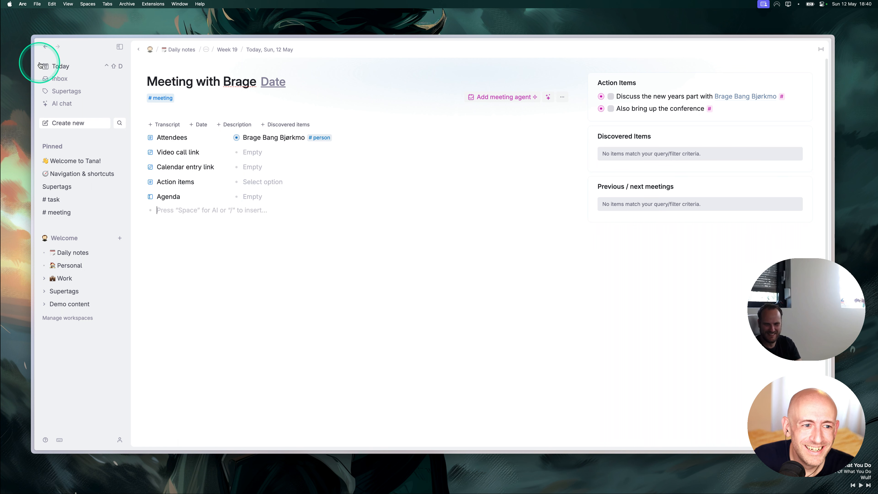
pyautogui.click(58, 65)
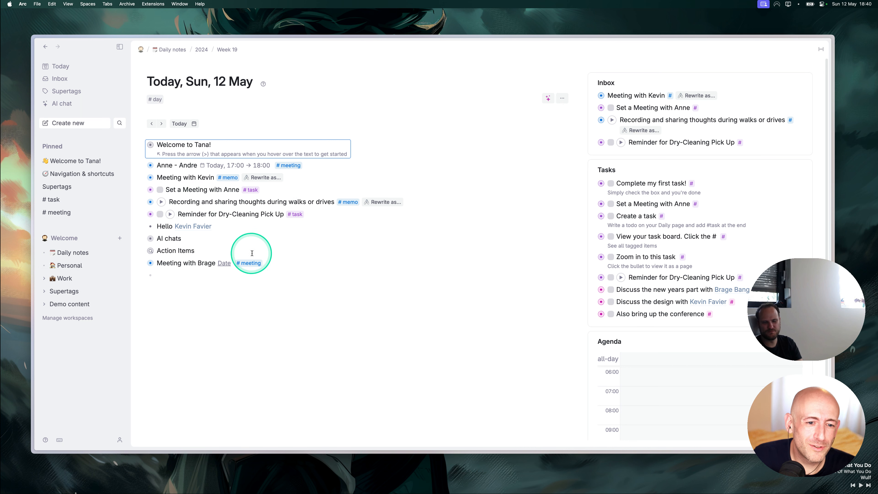
# Open the 17:00 meeting page and collapse its new-years #discuss item.
pyautogui.click(150, 178)
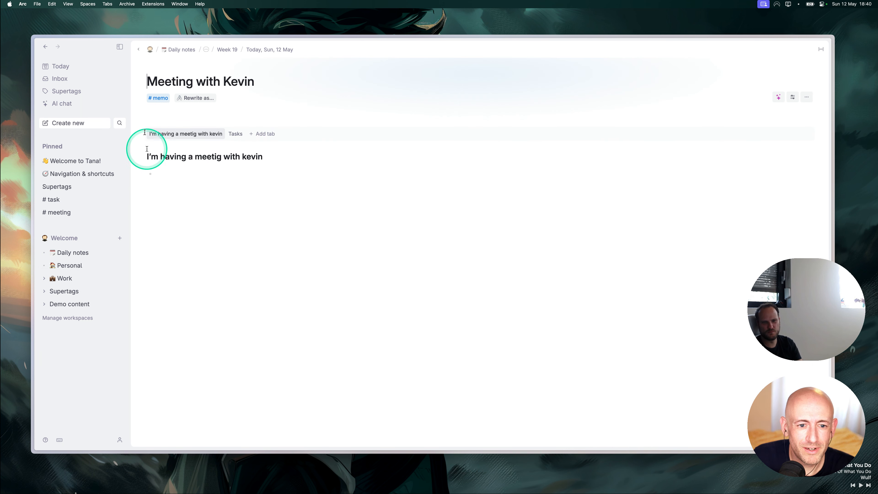
pyautogui.click(58, 65)
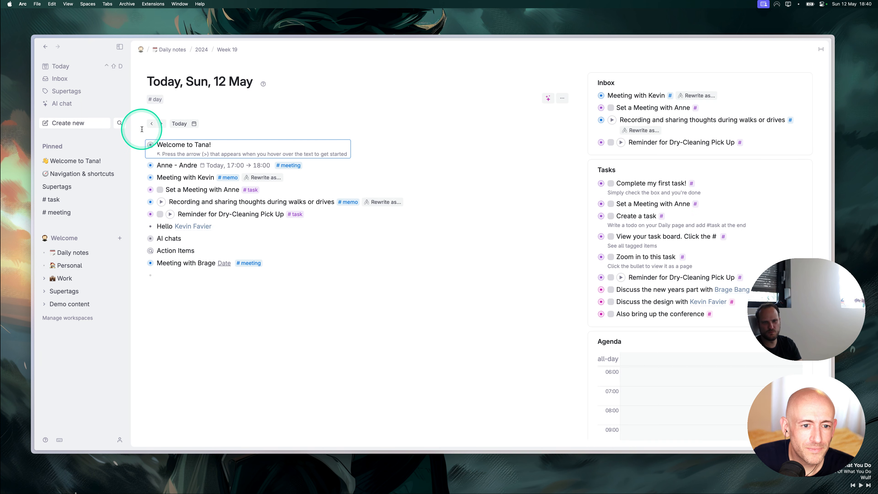
pyautogui.click(150, 165)
pyautogui.click(142, 238)
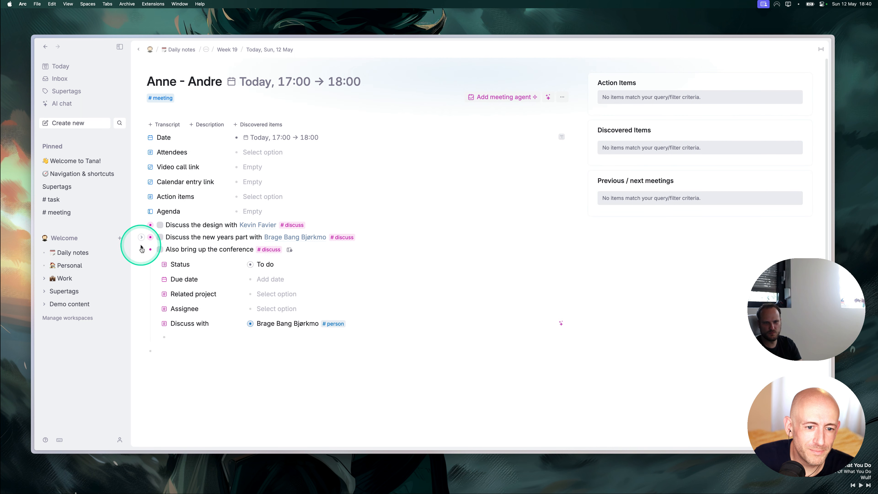
# Collapse the conference #discuss item, dismiss the banner image generator with an empty prompt, and return to Today.
pyautogui.click(141, 250)
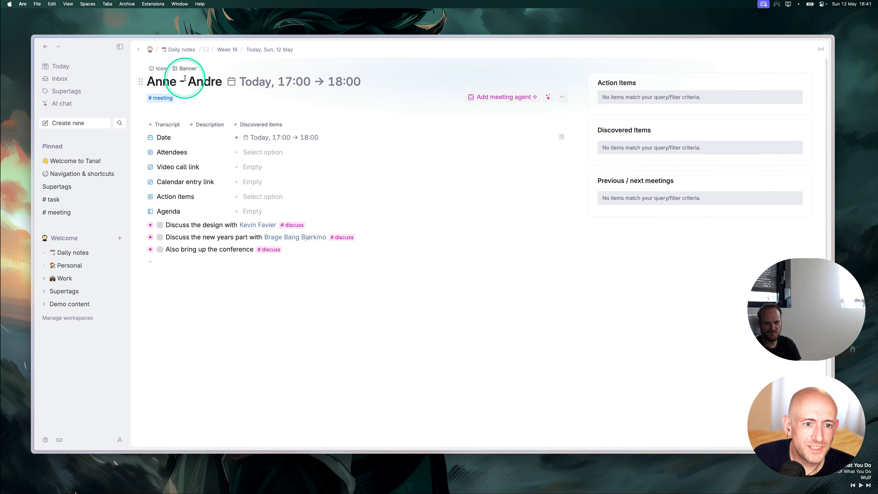
pyautogui.click(186, 68)
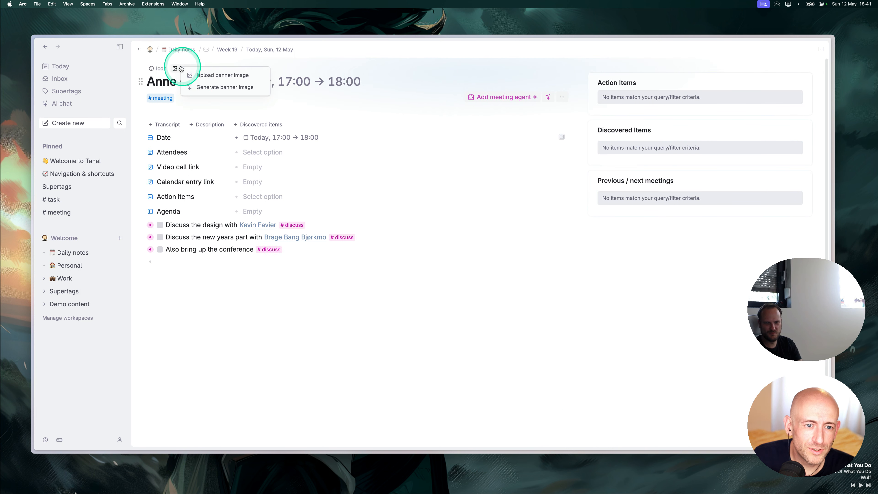
pyautogui.click(208, 88)
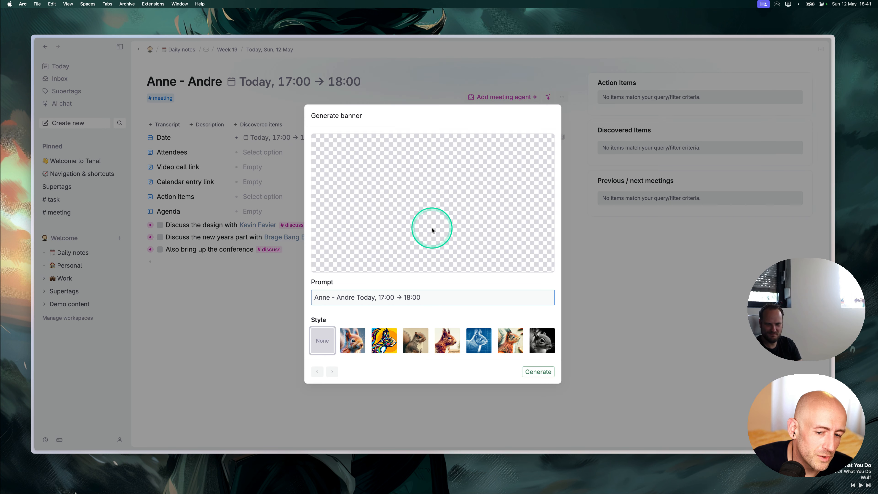
pyautogui.press('super+a')
pyautogui.press('BackSpace')
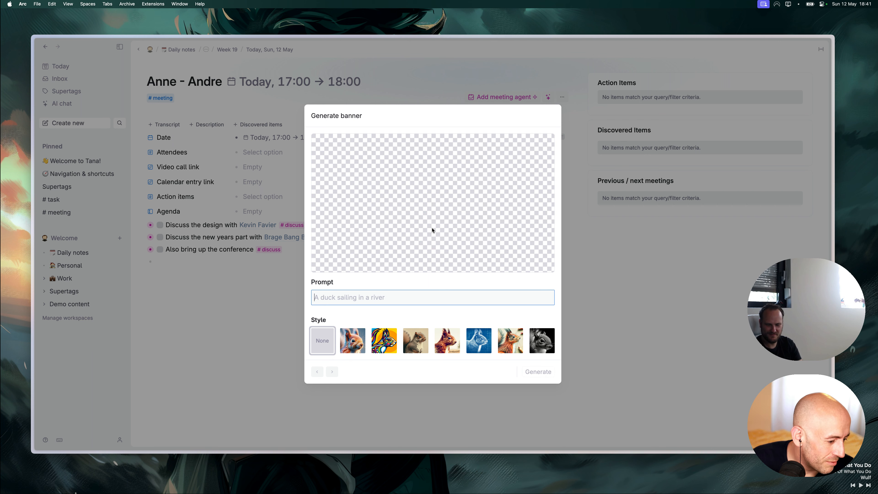
pyautogui.click(277, 257)
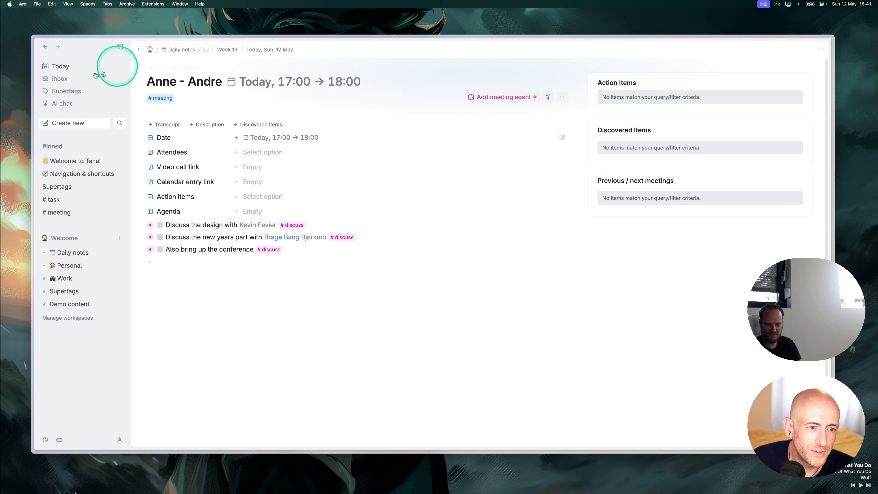
pyautogui.click(66, 66)
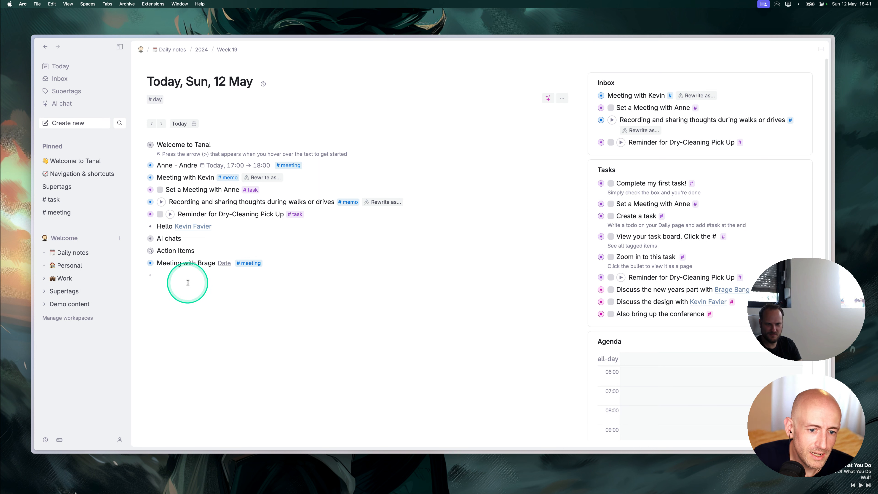
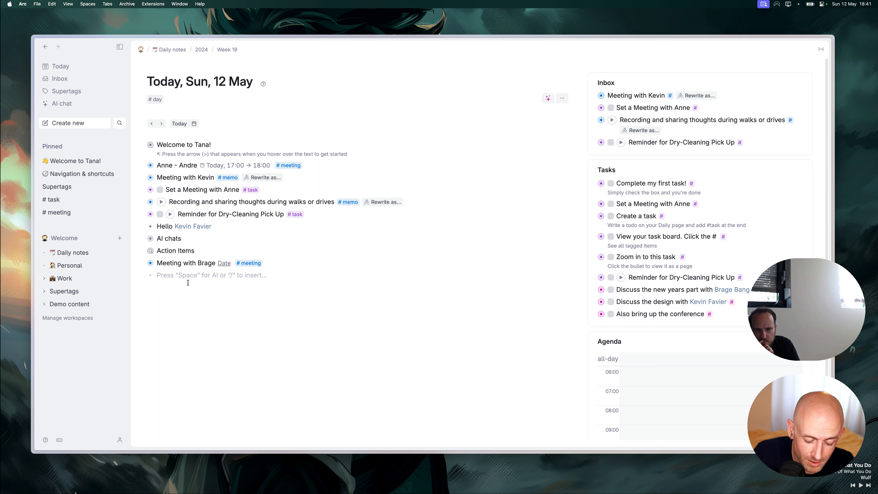
# Add a 'Keynote speech' node to today's daily note, fixing the typos in the title.
pyautogui.write('Keynot')
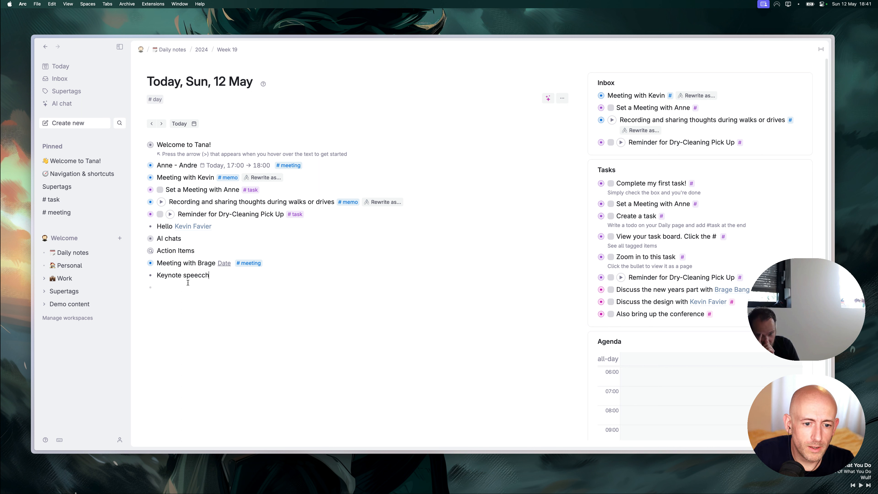
pyautogui.write('e speecg')
pyautogui.press('BackSpace')
# Nest a speech starting 'Welcome v' and let Tana AI extend it into three bullets.
pyautogui.write('h')
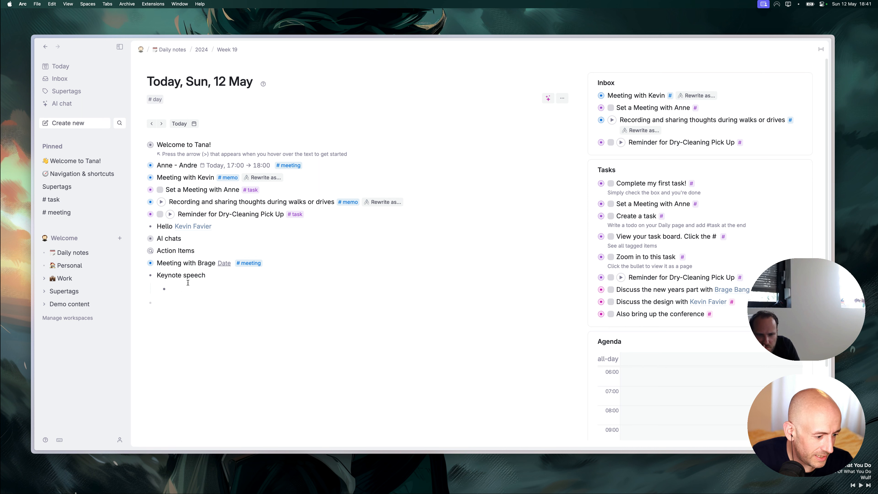
pyautogui.write('Welcome valedictorians')
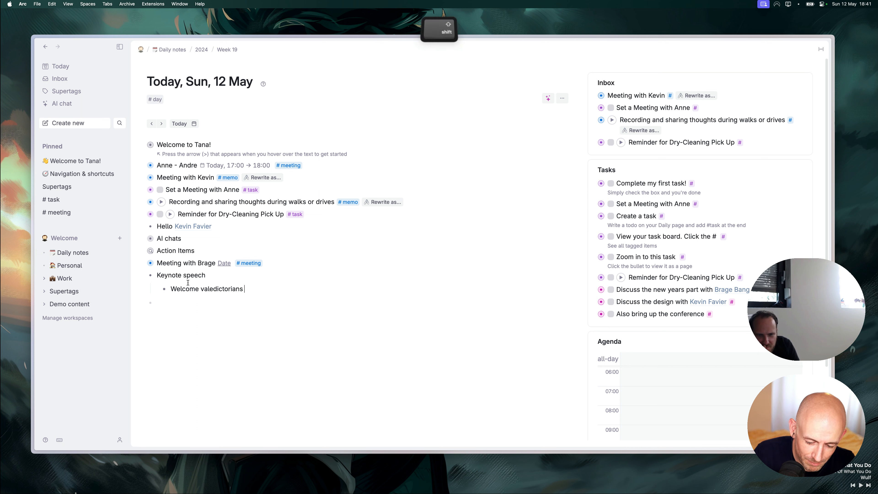
pyautogui.hotkey('ctrl', 'space')
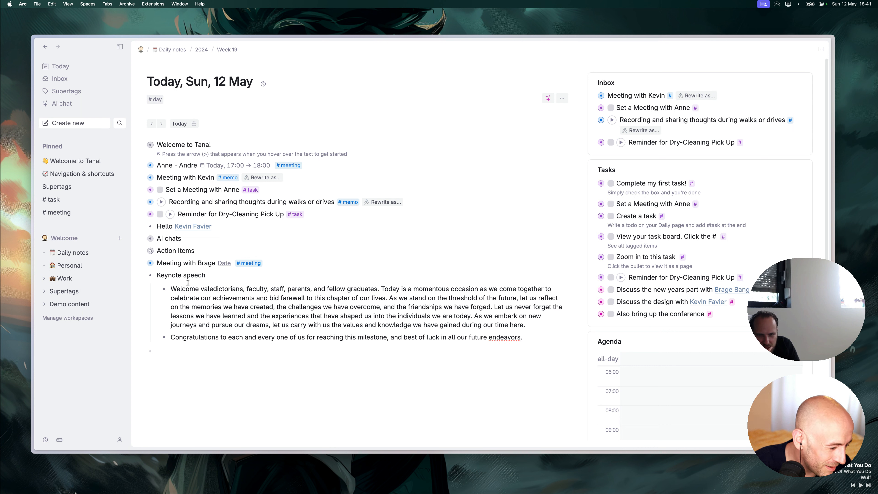
pyautogui.hotkey('shift', '=')
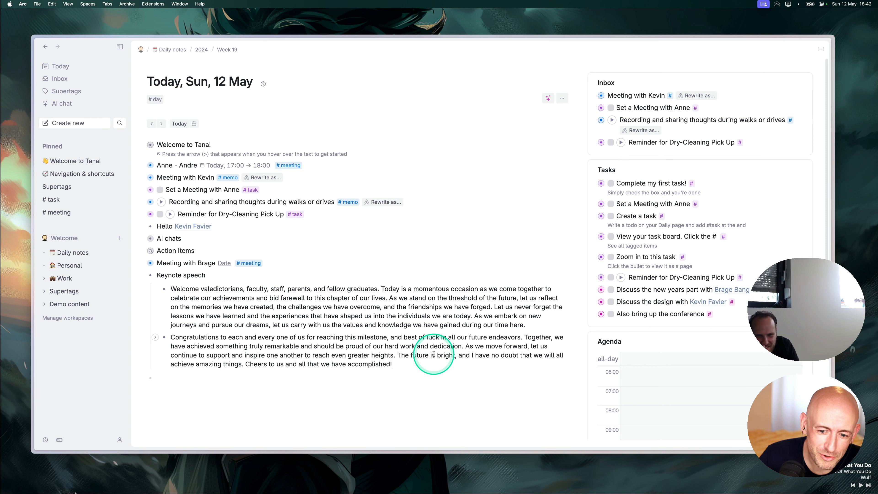
pyautogui.hotkey('shift', '=')
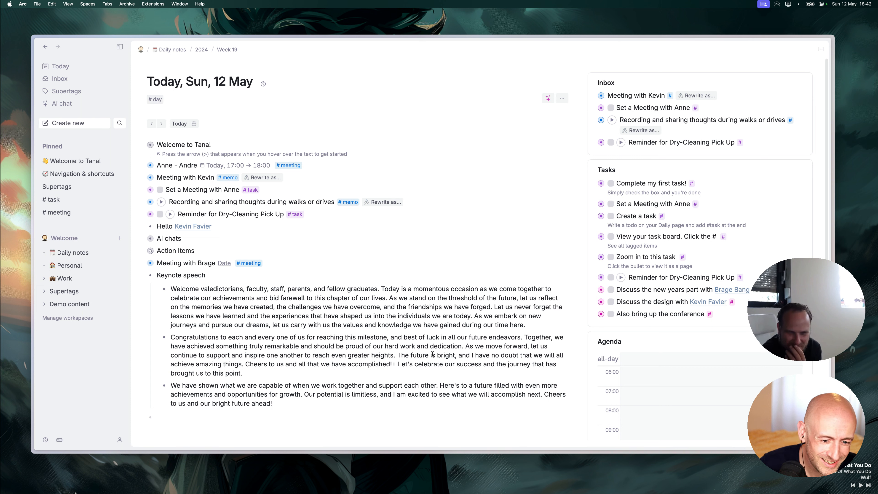
# Give Keynote speech an AI banner from 'Keynote speech - Graduation' in the first illustrated style.
pyautogui.click(151, 277)
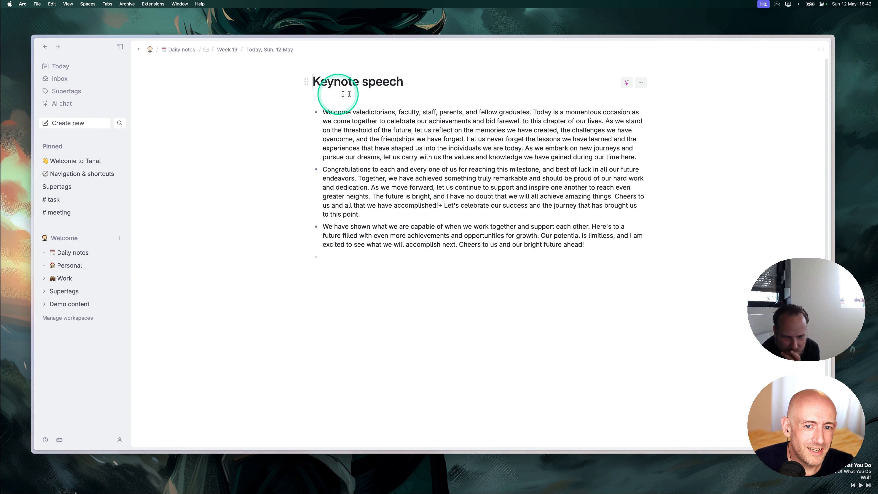
pyautogui.click(429, 85)
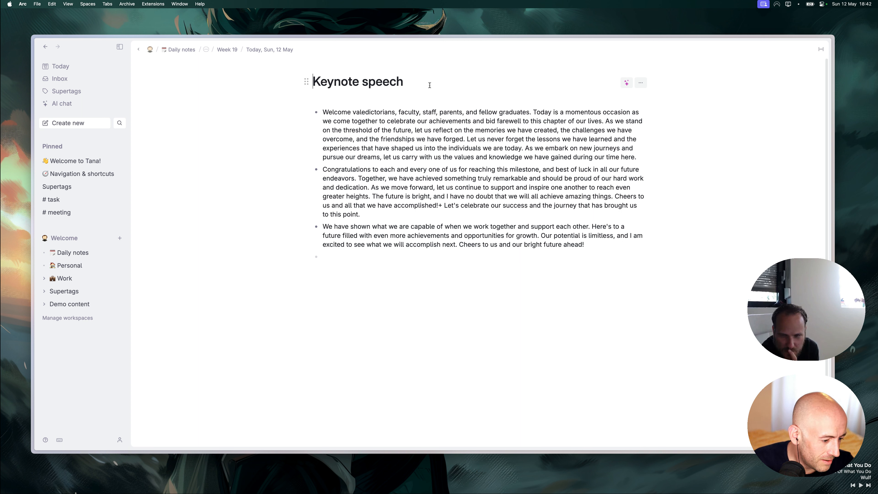
pyautogui.moveTo(386, 78)
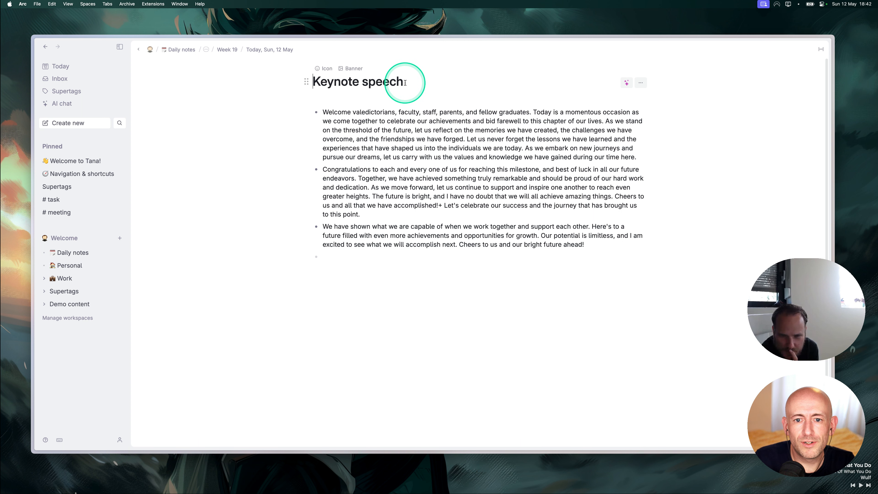
pyautogui.click(354, 70)
pyautogui.click(388, 88)
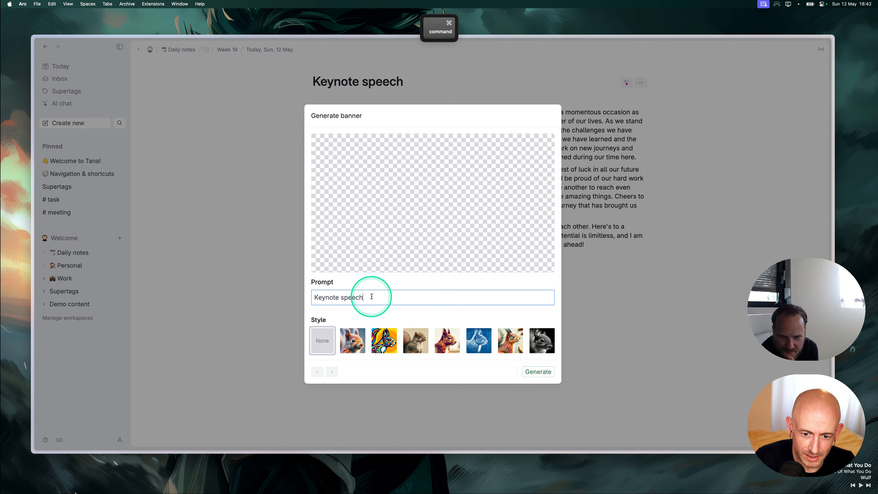
pyautogui.write('- Graduation')
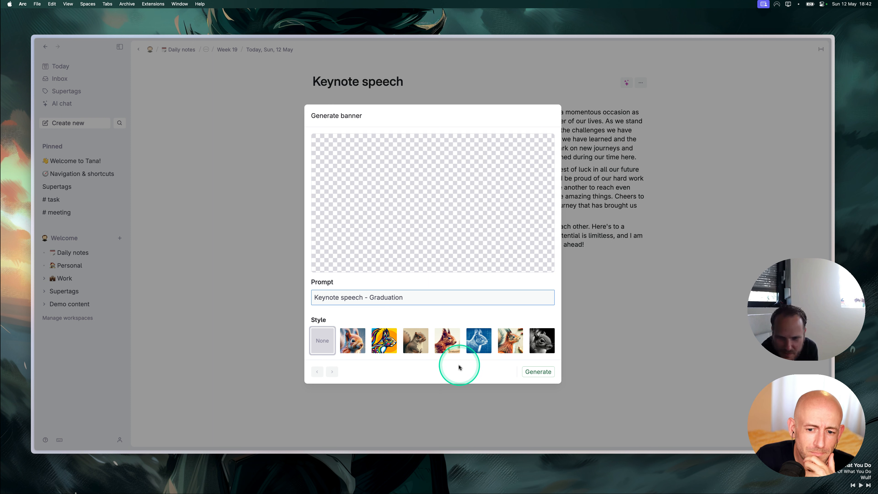
pyautogui.click(353, 339)
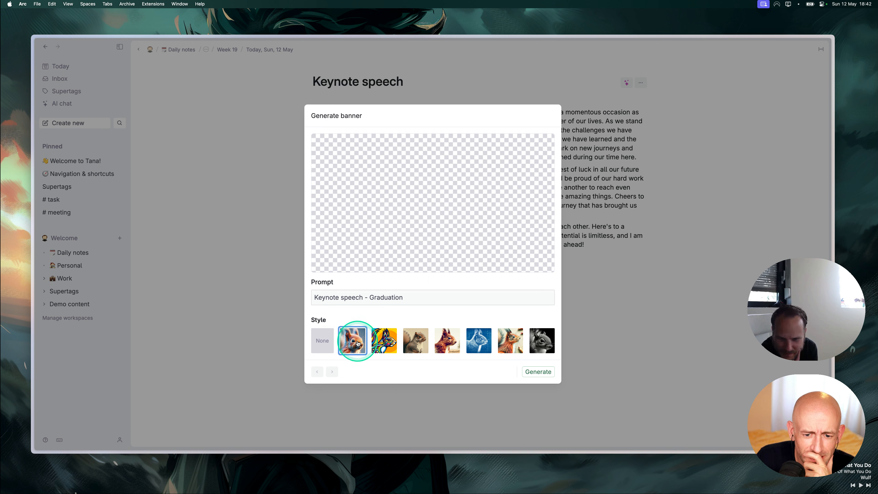
pyautogui.click(544, 373)
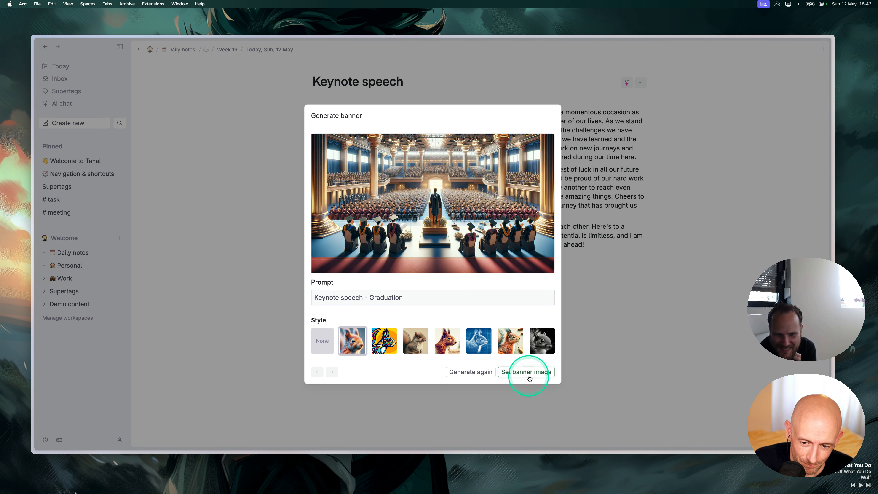
pyautogui.click(526, 372)
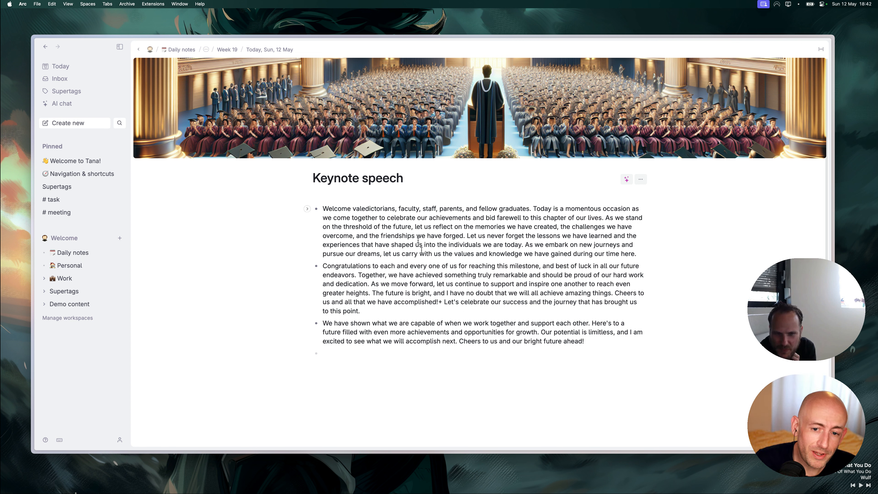
# Publish the Keynote speech page using the 'pub' command.
pyautogui.click(357, 178)
pyautogui.press('super+k')
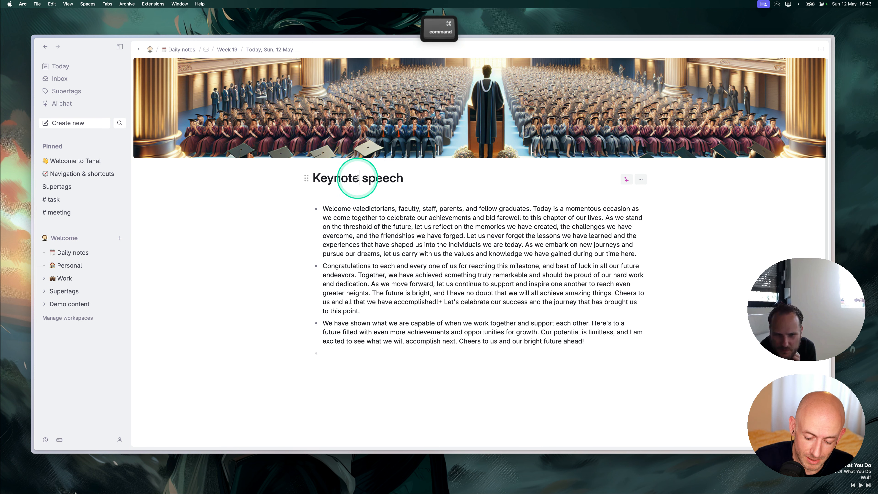
pyautogui.write('pub')
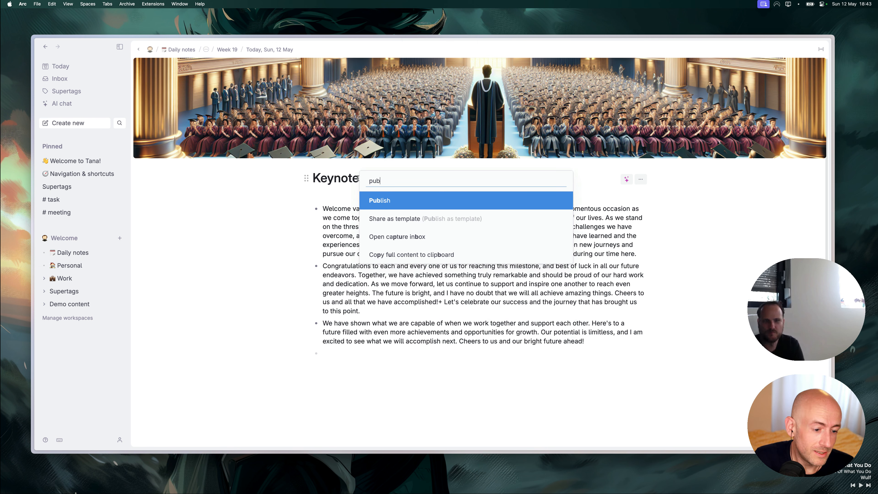
pyautogui.press('Return')
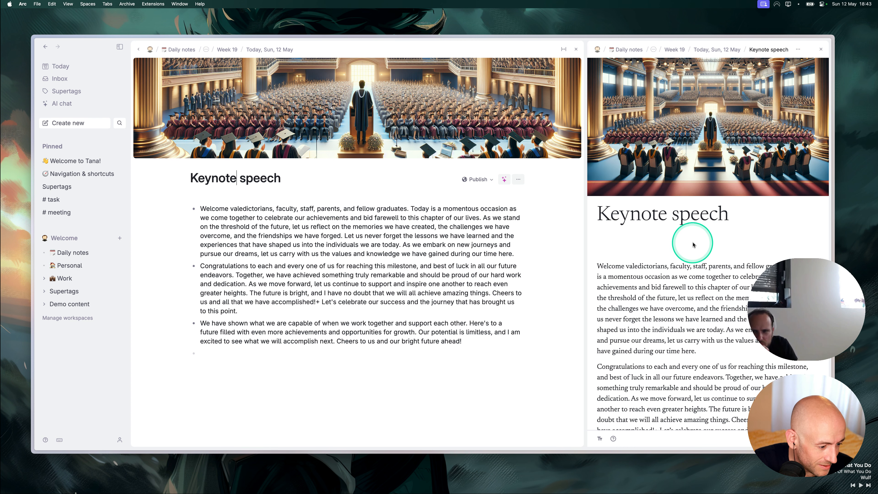
pyautogui.scroll(-5, 693, 246)
pyautogui.scroll(5, 699, 283)
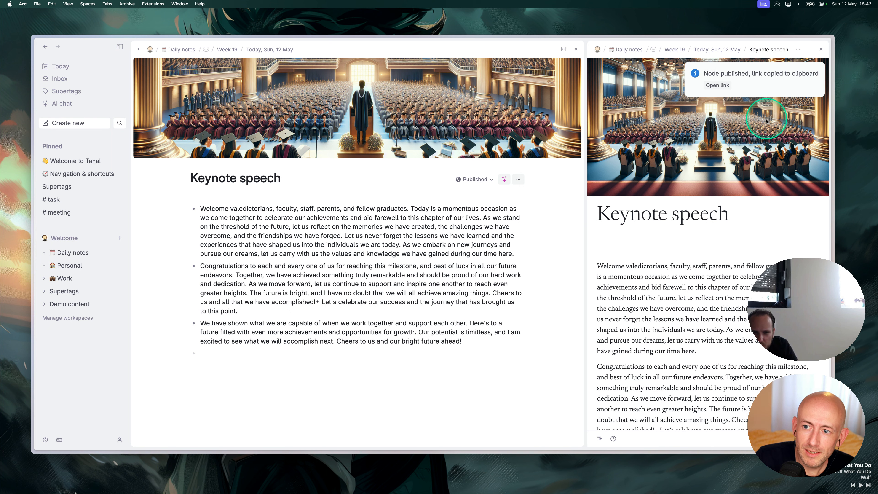
# Review the published page through its link, then close the preview and side panel.
pyautogui.click(723, 90)
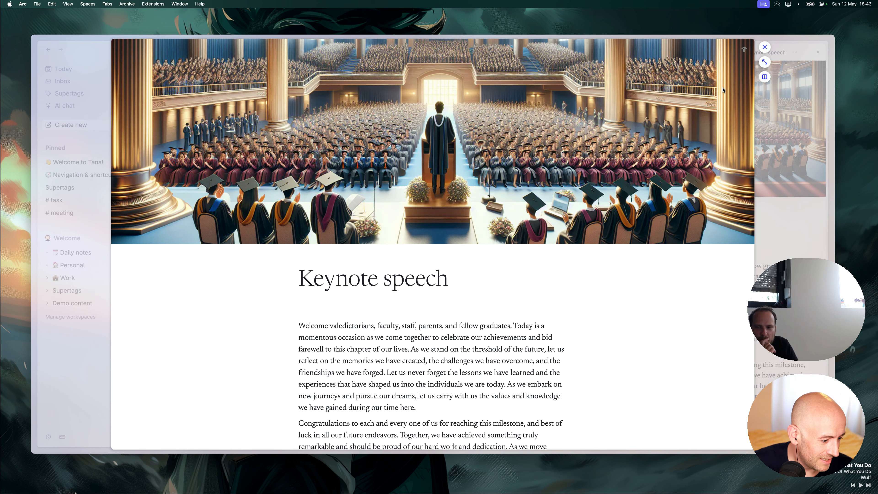
pyautogui.scroll(-7, 379, 270)
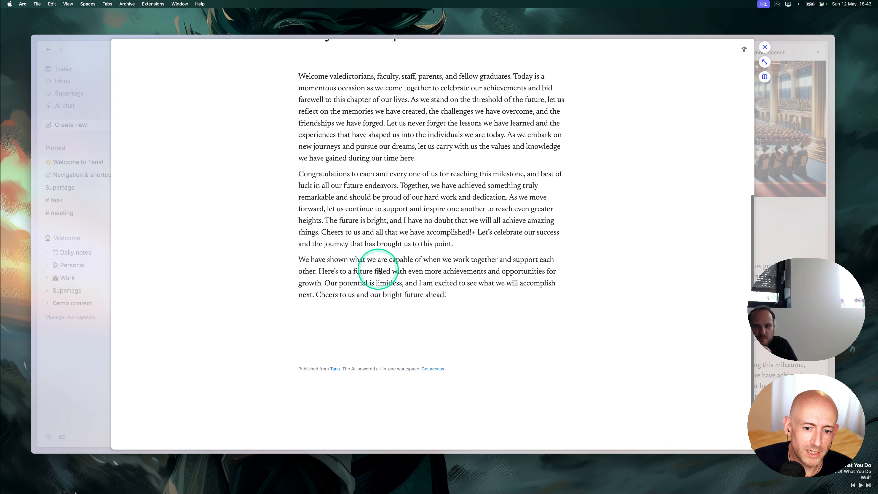
pyautogui.scroll(7, 378, 270)
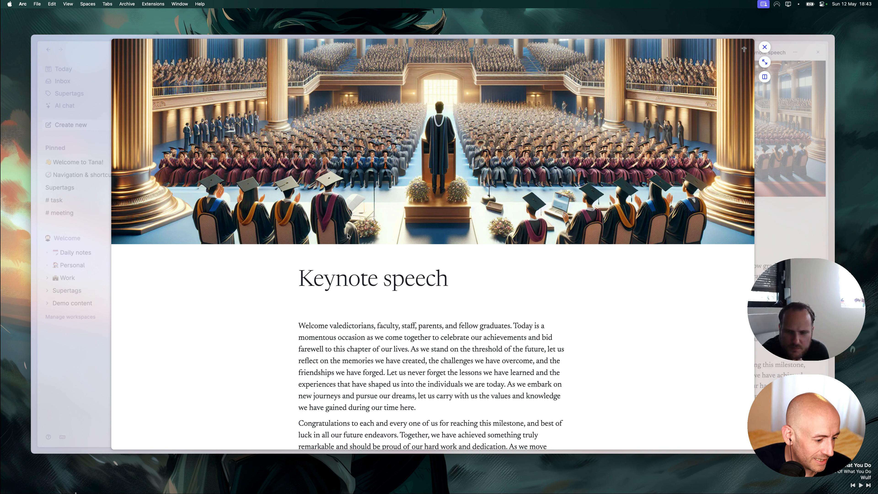
pyautogui.click(76, 375)
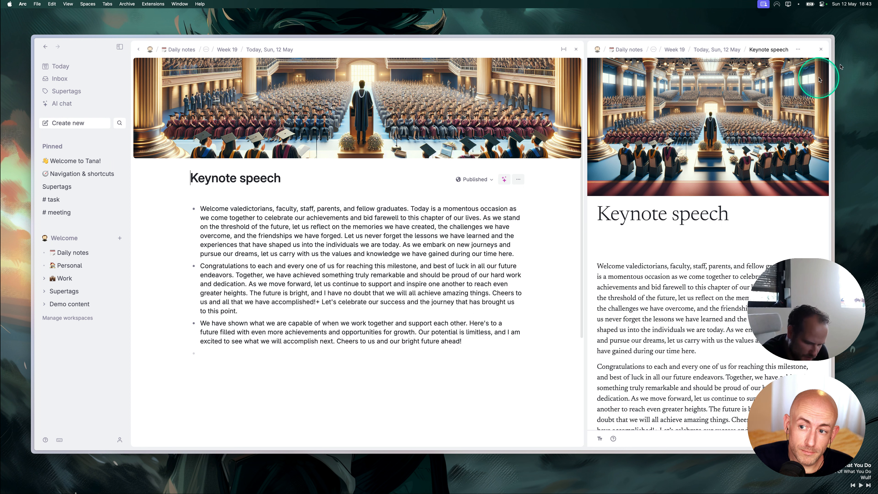
pyautogui.click(821, 49)
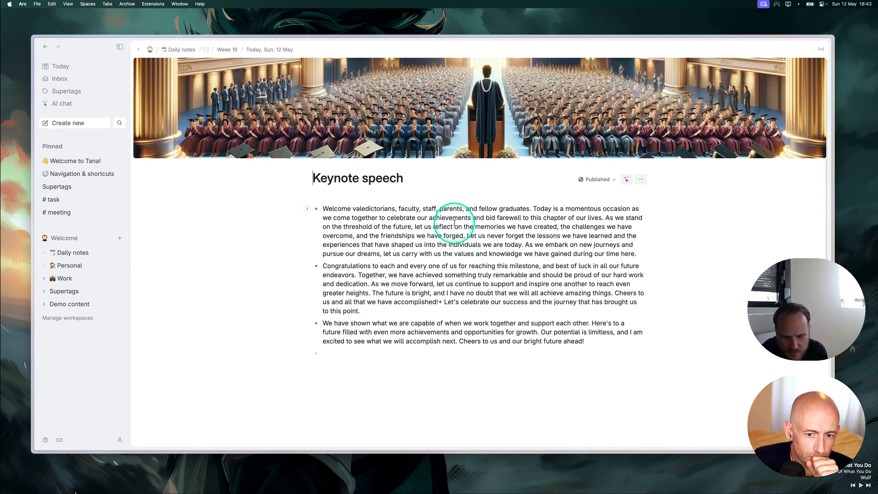
# Below the collapsed Keynote speech, add 'Graduation' tagged #project and expand its fields.
pyautogui.click(49, 67)
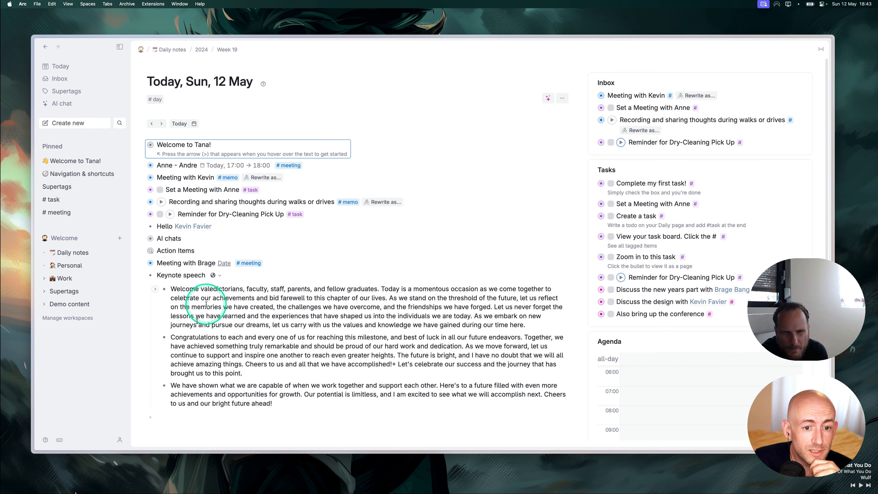
pyautogui.click(141, 275)
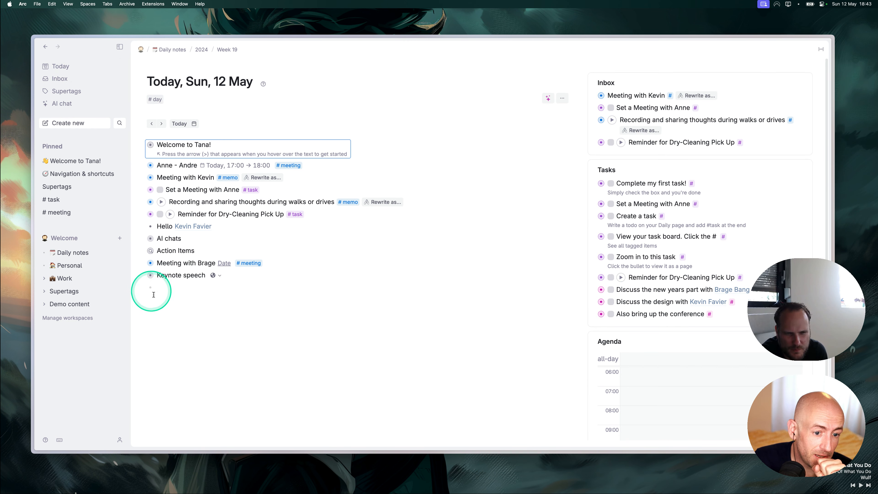
pyautogui.click(161, 286)
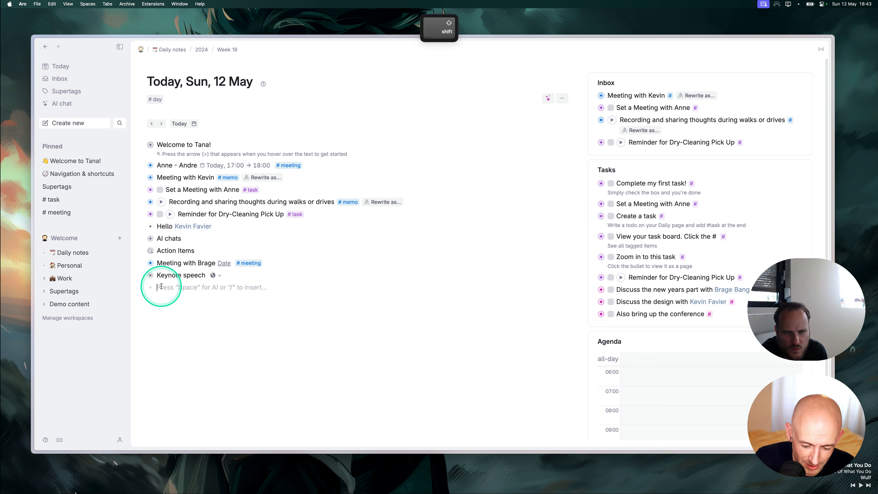
pyautogui.write('Graduatio')
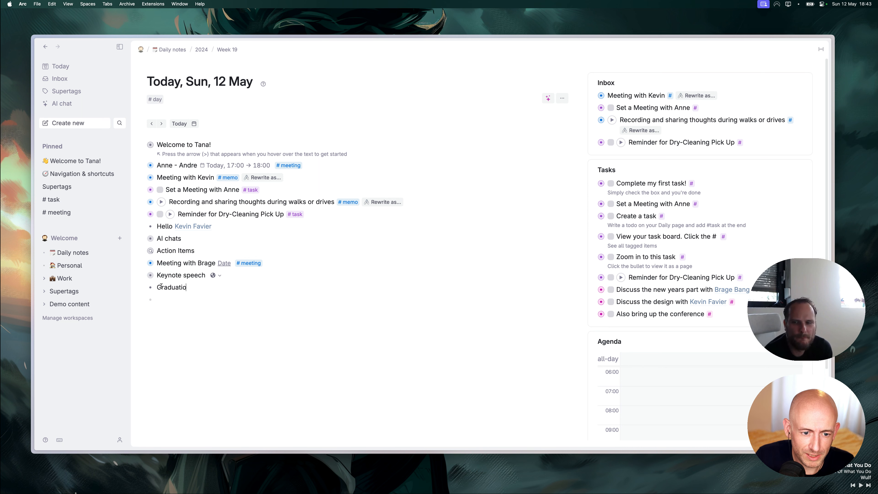
pyautogui.write('n #p')
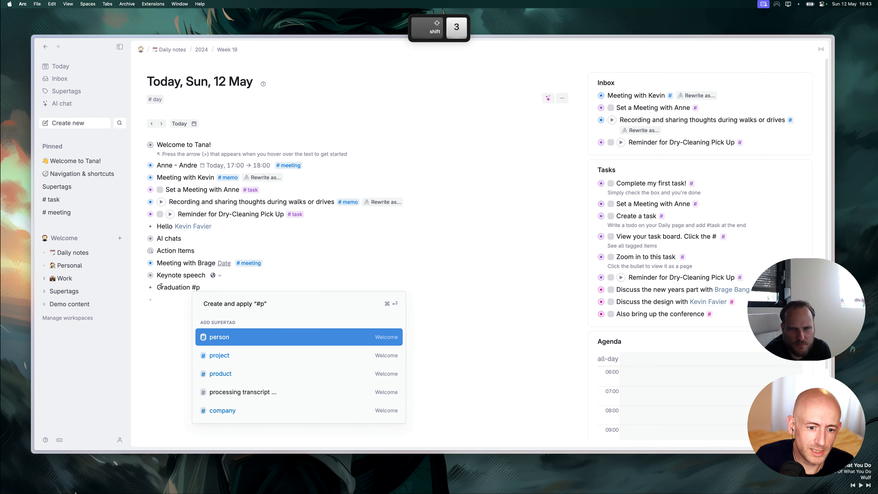
pyautogui.press('Down')
pyautogui.press('Return')
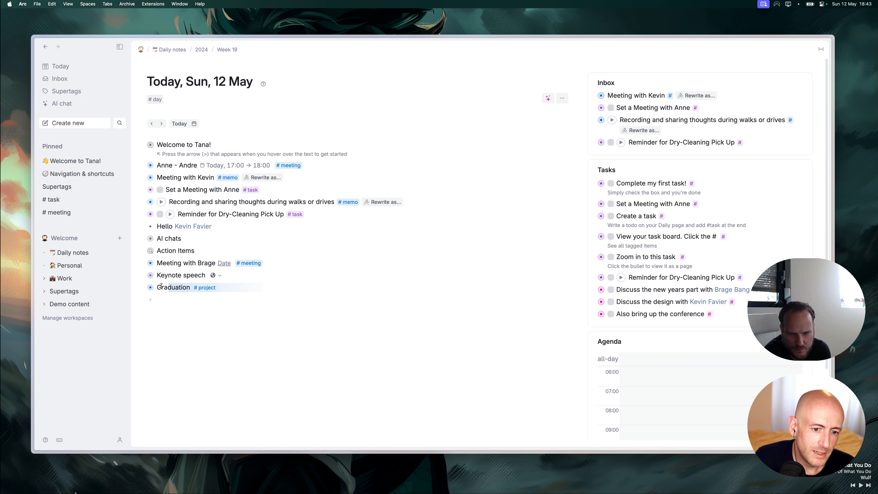
pyautogui.click(87, 313)
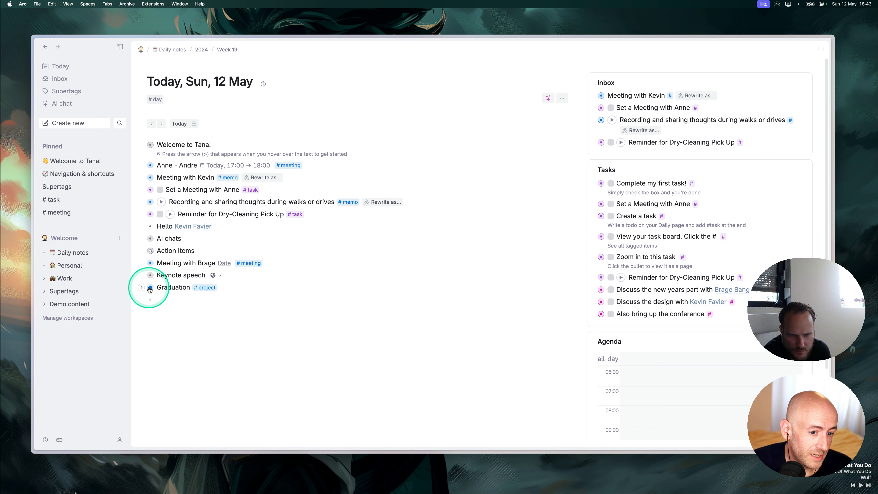
pyautogui.moveTo(152, 292)
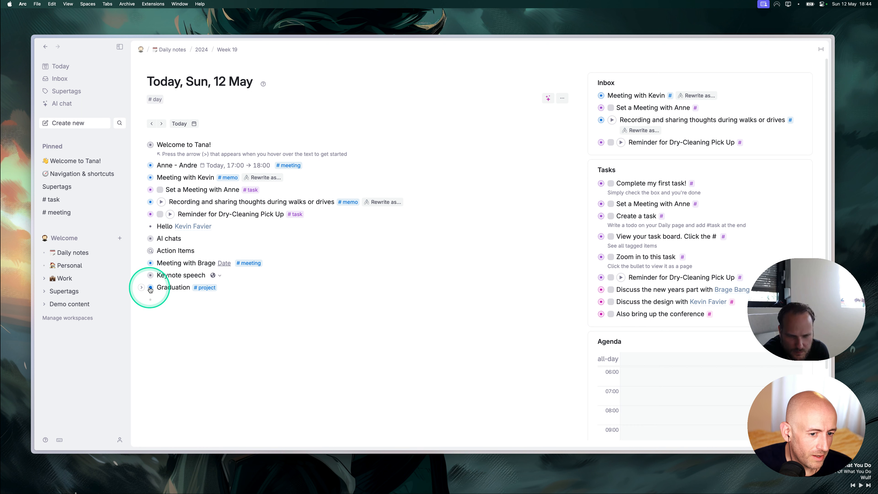
pyautogui.click(141, 287)
# Open Graduation and set its Area field to Family.
pyautogui.click(150, 289)
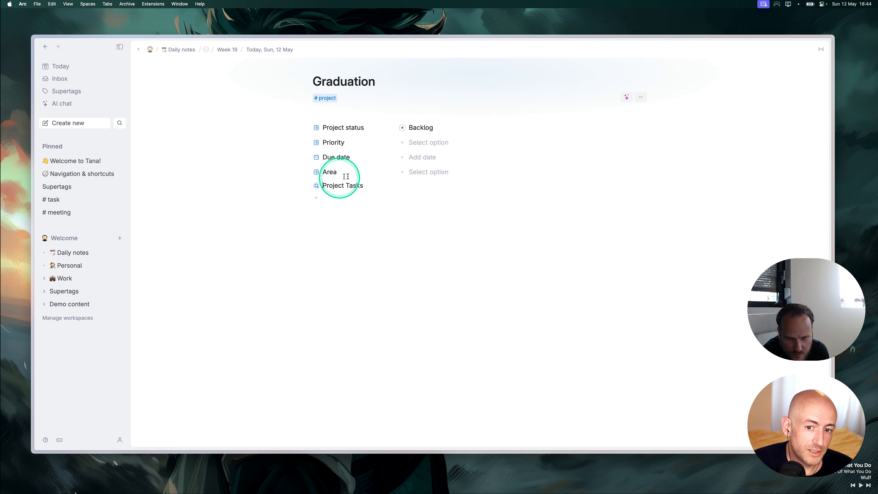
pyautogui.click(421, 172)
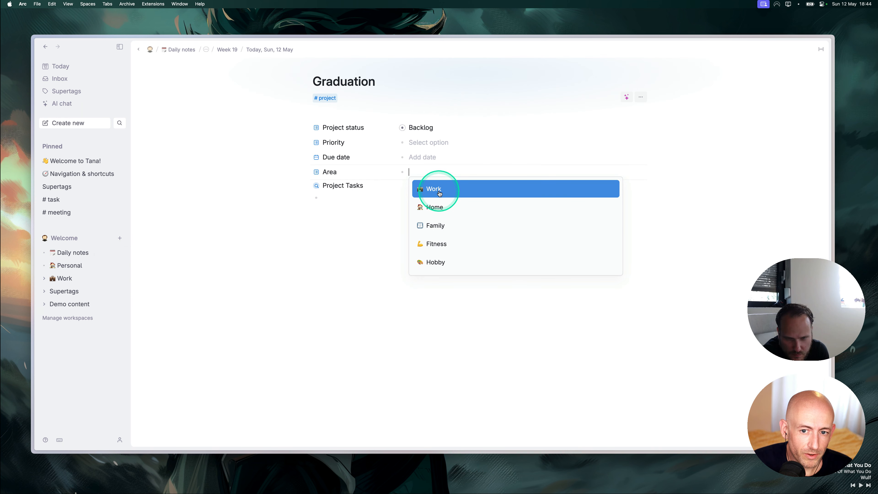
pyautogui.click(440, 230)
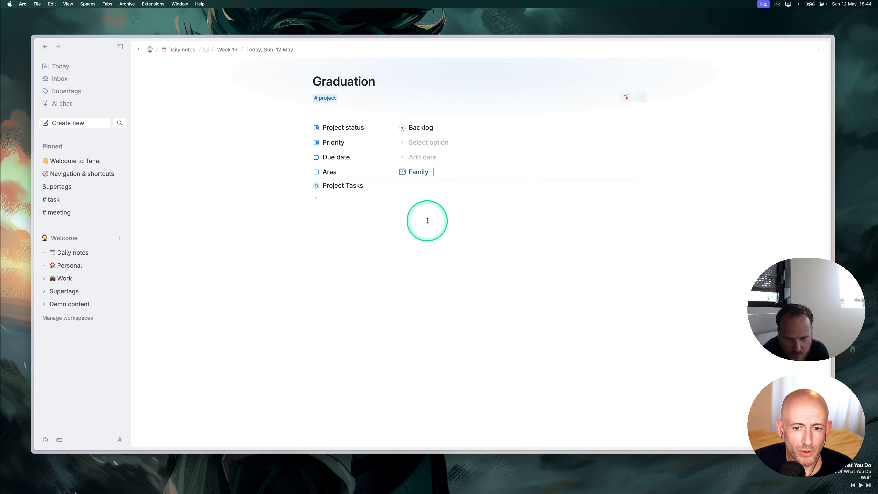
pyautogui.click(323, 200)
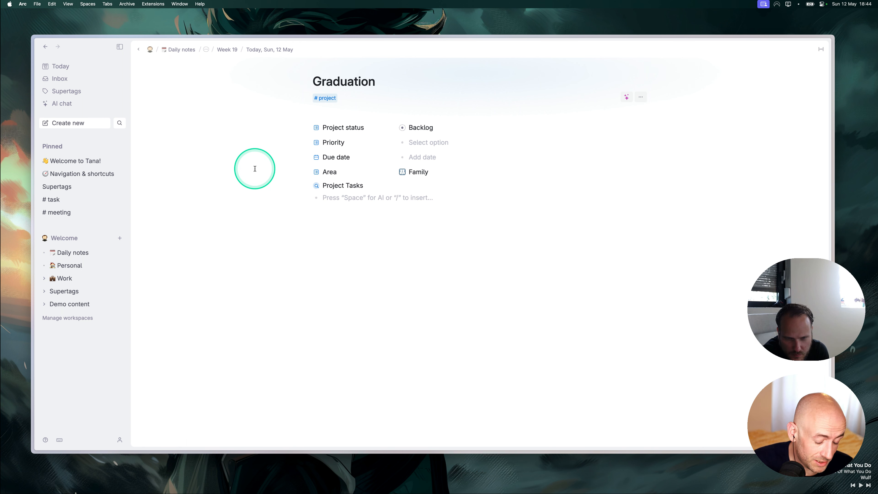
pyautogui.write('@grad')
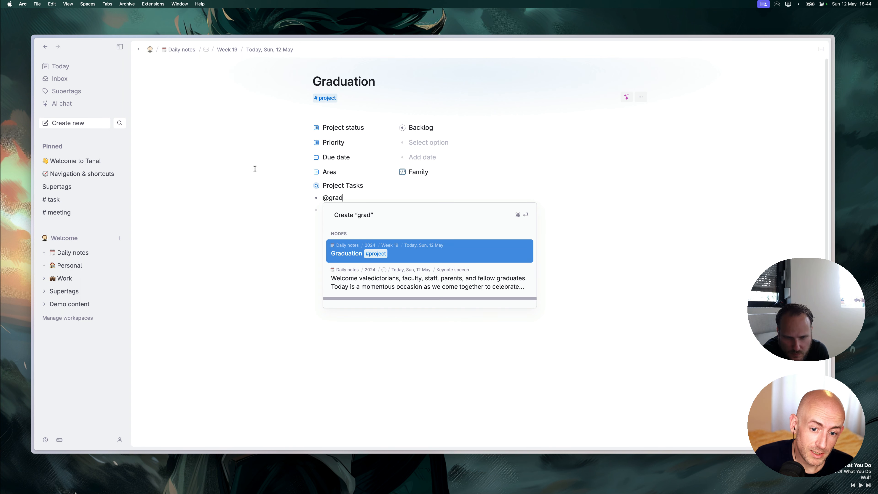
pyautogui.press('Up')
pyautogui.press('Down')
pyautogui.press('Down')
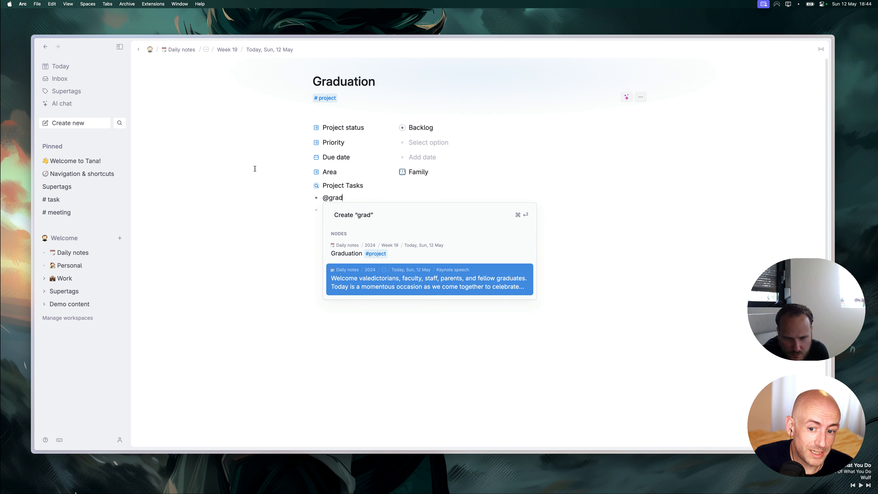
pyautogui.press('BackSpace')
pyautogui.press('BackSpace')
pyautogui.press('BackSpace')
pyautogui.press('BackSpace')
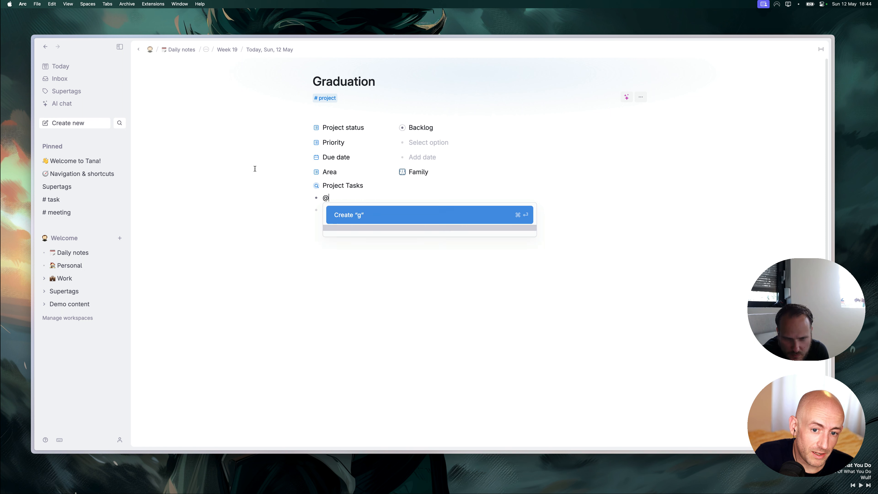
pyautogui.write('keyn')
pyautogui.press('Return')
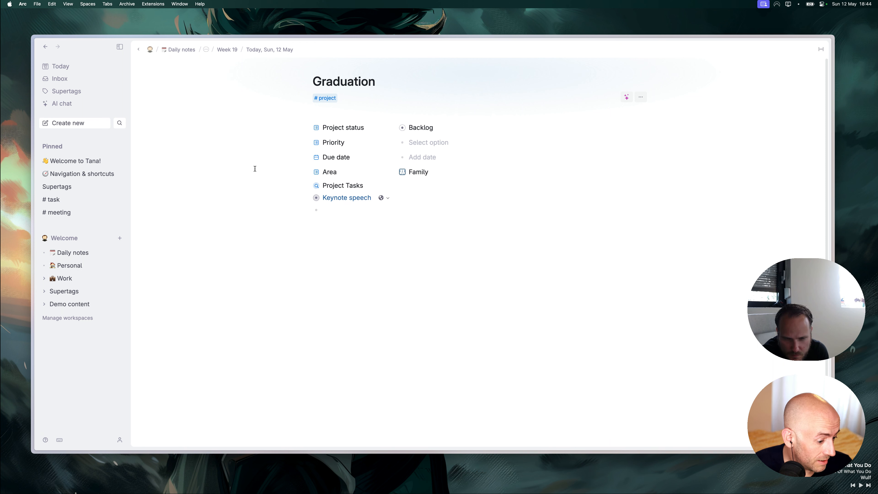
pyautogui.click(316, 197)
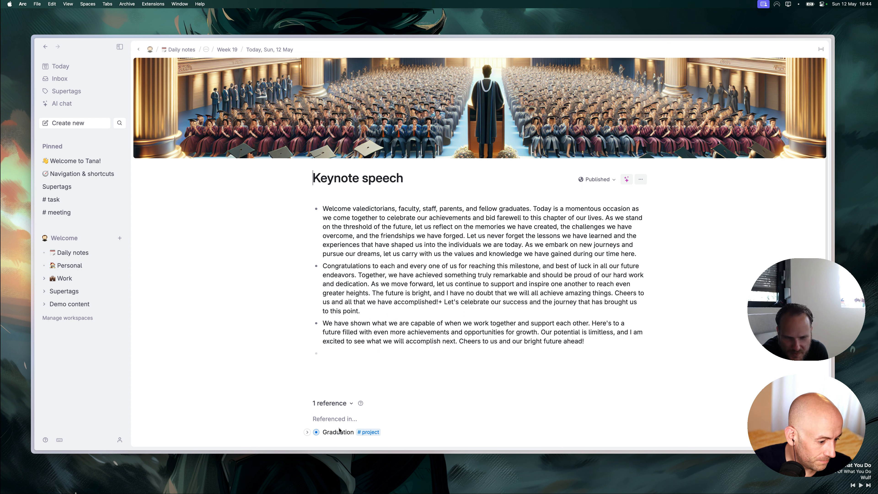
# Back on Graduation, create a new field named 'Texts' below Keynote speech.
pyautogui.click(317, 432)
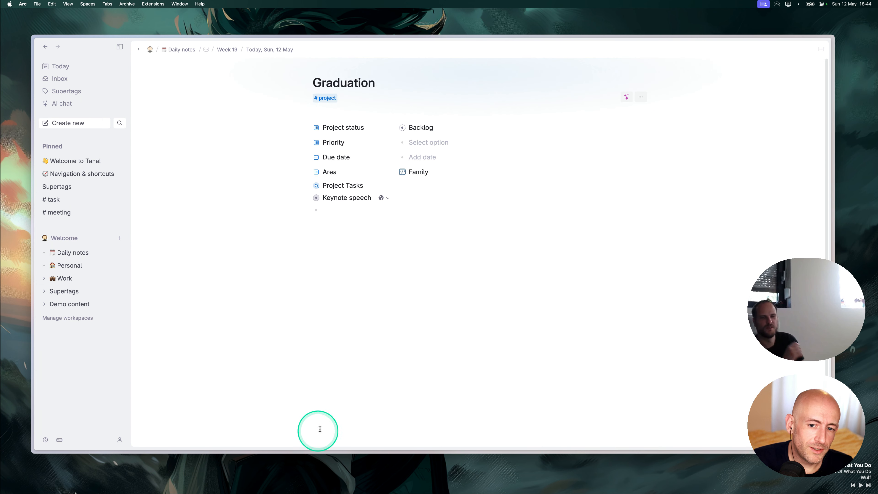
pyautogui.click(339, 210)
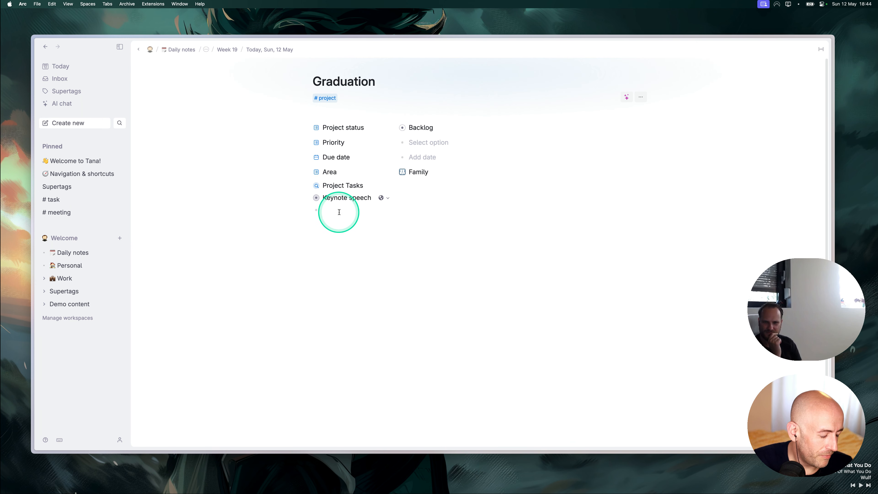
pyautogui.hotkey('shift', '.')
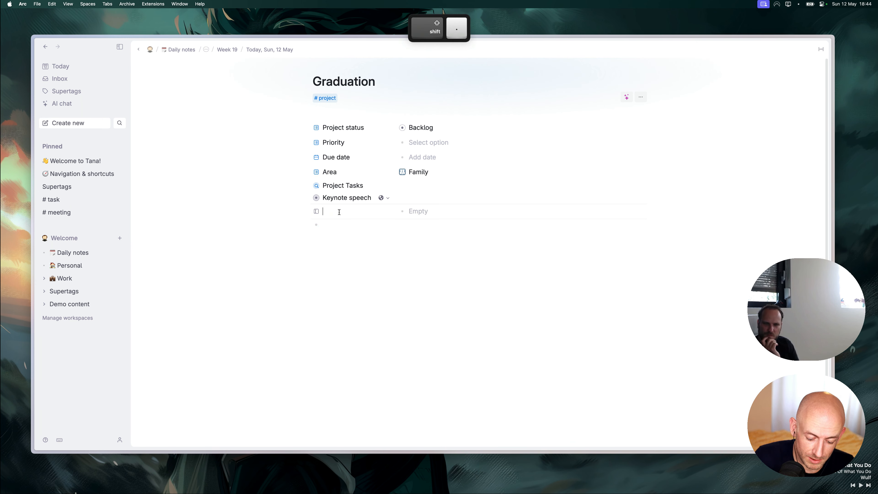
pyautogui.write('Spe')
pyautogui.press('BackSpace')
pyautogui.press('BackSpace')
pyautogui.press('BackSpace')
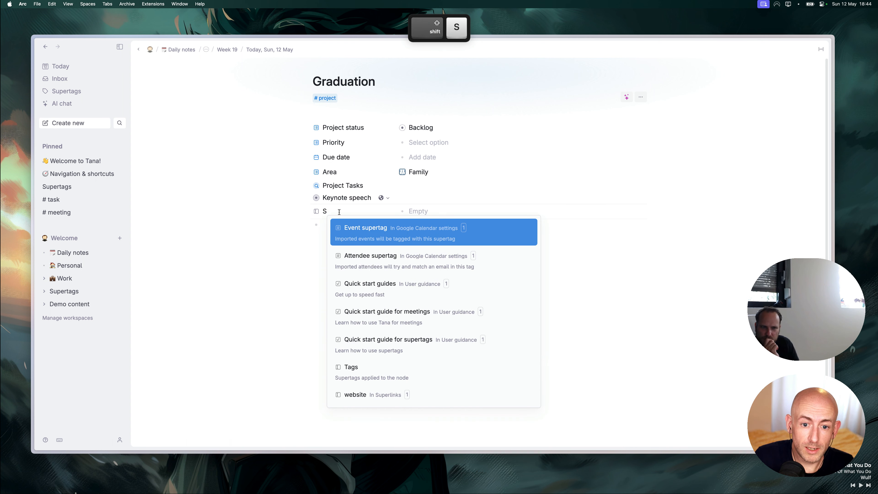
pyautogui.write('Docu')
pyautogui.press('BackSpace')
pyautogui.press('BackSpace')
pyautogui.press('BackSpace')
pyautogui.press('BackSpace')
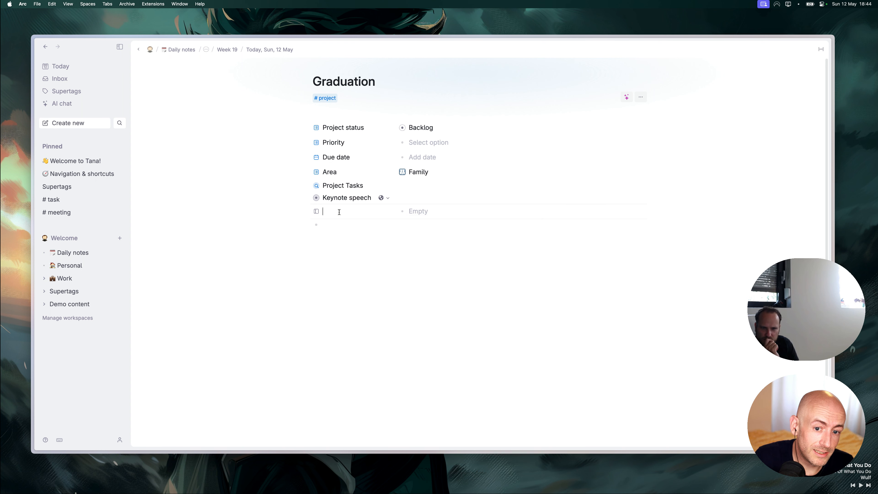
pyautogui.press('shift')
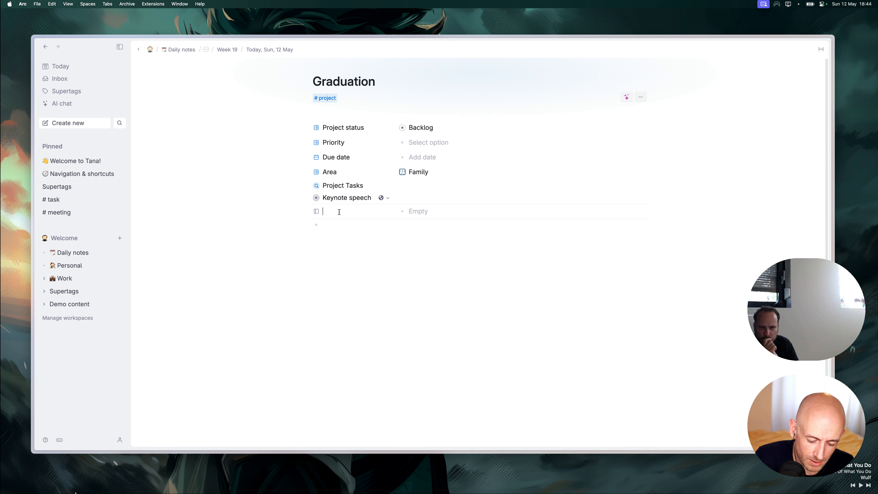
pyautogui.write('Text')
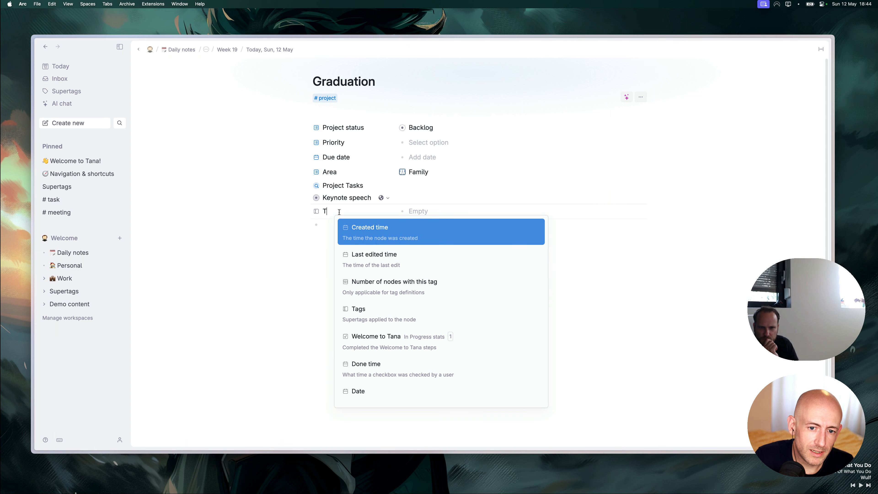
pyautogui.press('Escape')
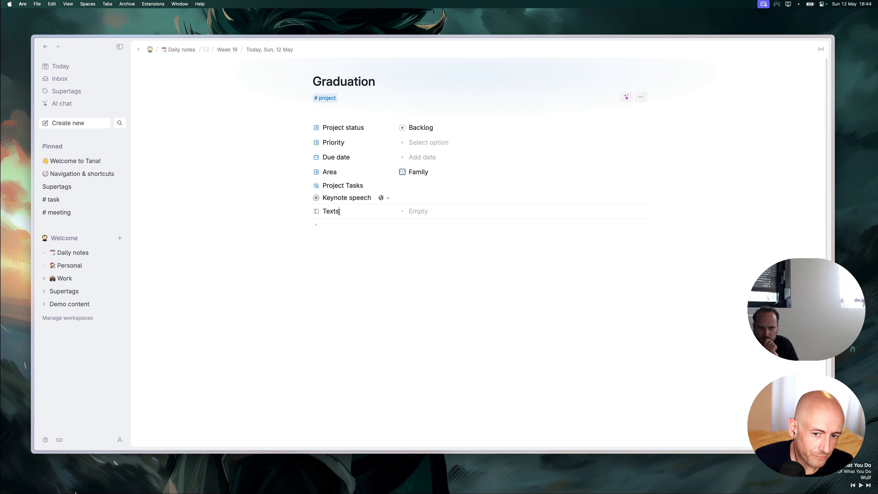
# Add the Texts field to the #project template and make Keynote speech its value.
pyautogui.click(317, 212)
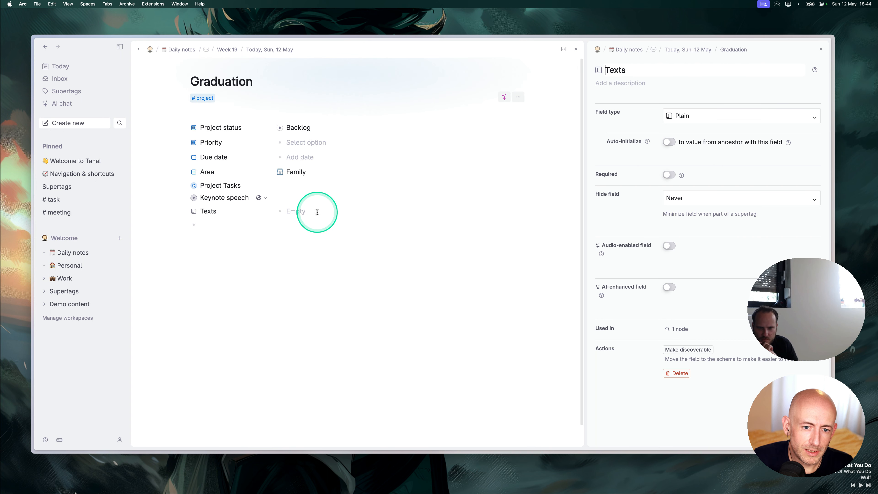
pyautogui.click(821, 49)
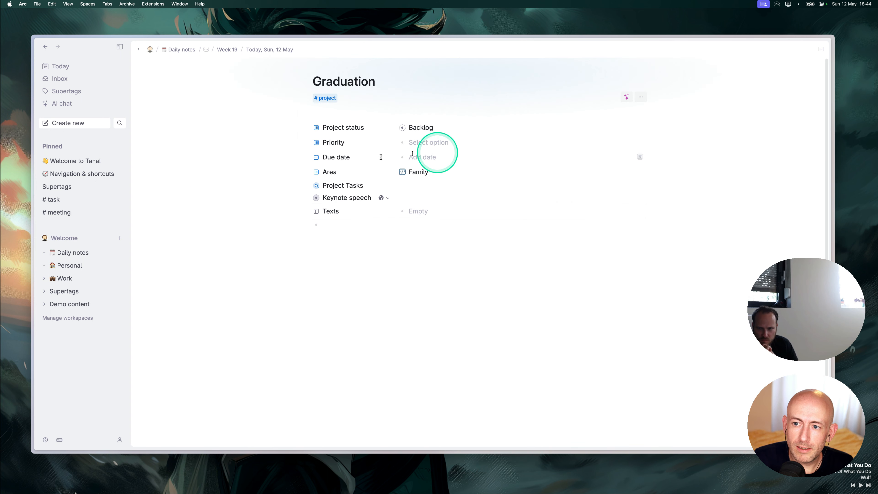
pyautogui.rightClick(316, 211)
pyautogui.click(336, 218)
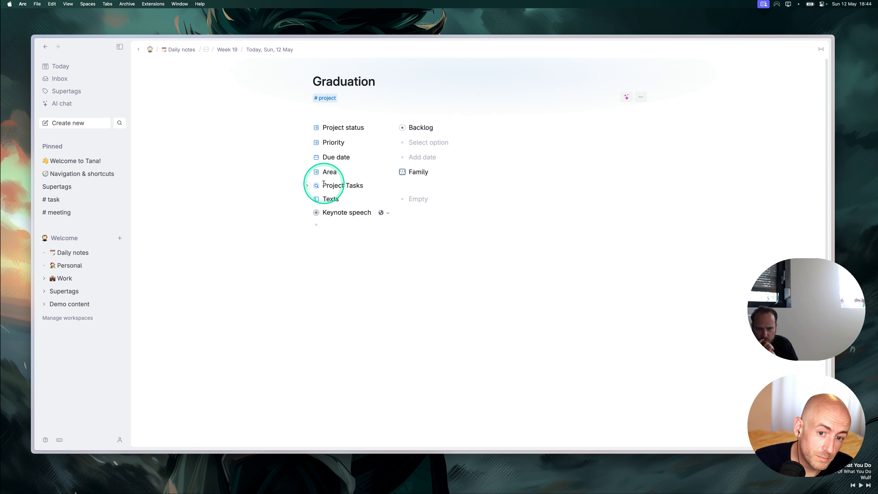
pyautogui.moveTo(315, 212); pyautogui.dragTo(393, 221)
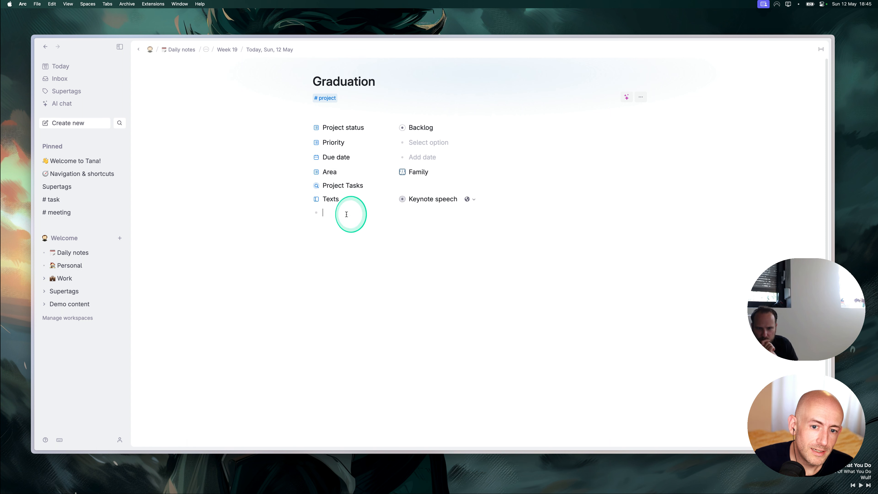
pyautogui.click(309, 249)
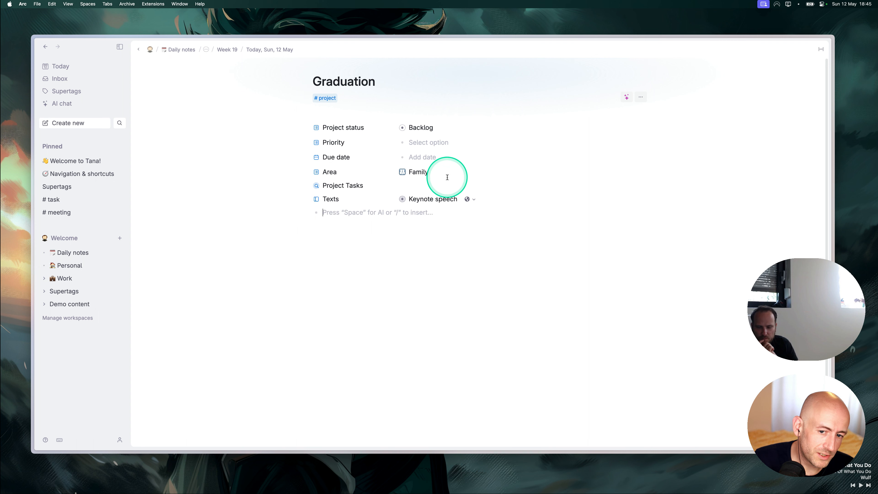
# Open Keynote speech, then return to the Graduation project page.
pyautogui.click(404, 198)
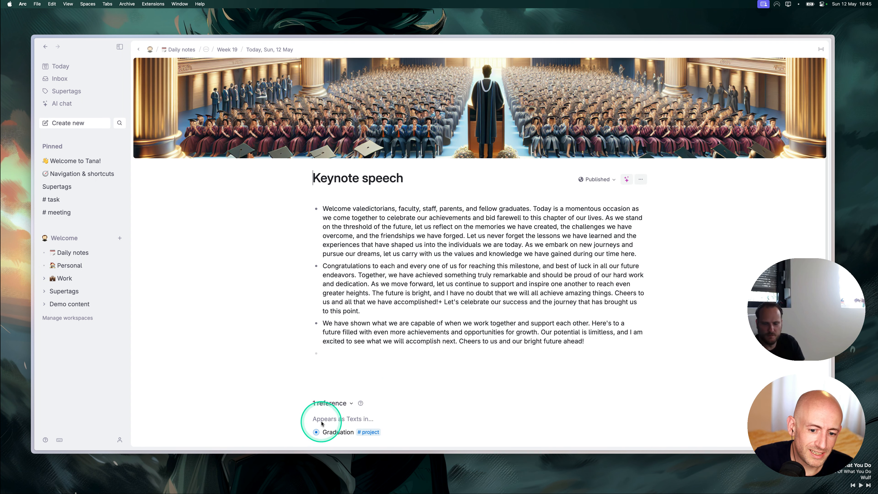
pyautogui.click(382, 356)
pyautogui.moveTo(382, 356)
pyautogui.mouseDown()
pyautogui.moveTo(319, 408)
pyautogui.moveTo(315, 433)
pyautogui.mouseUp()
pyautogui.click(315, 433)
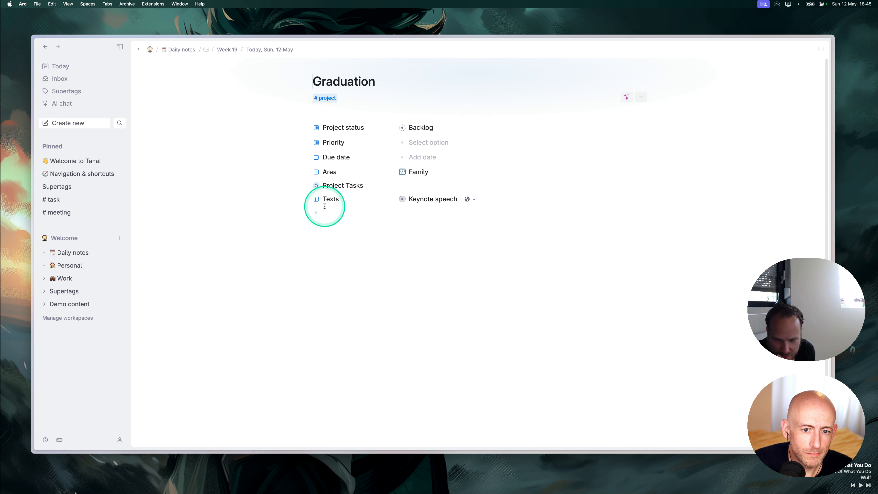
# In the #project schema's content template, place Texts just below Area, then close the schema.
pyautogui.click(325, 98)
pyautogui.click(344, 111)
pyautogui.click(694, 139)
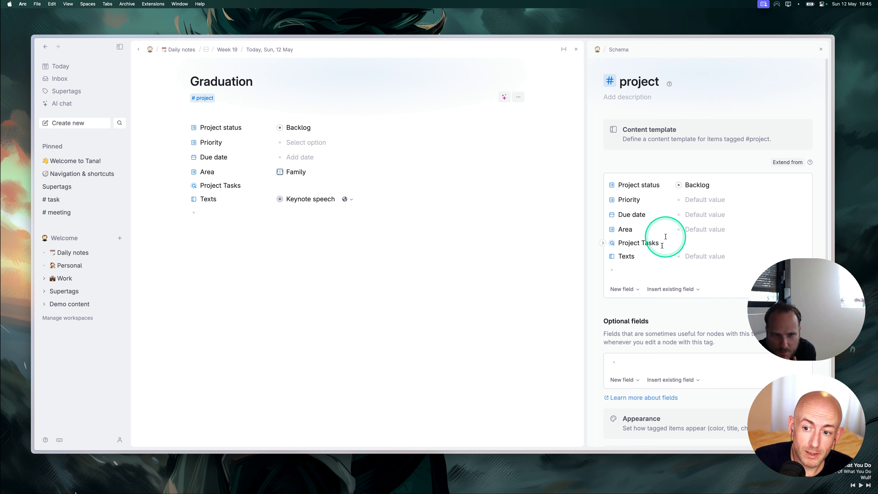
pyautogui.click(624, 256)
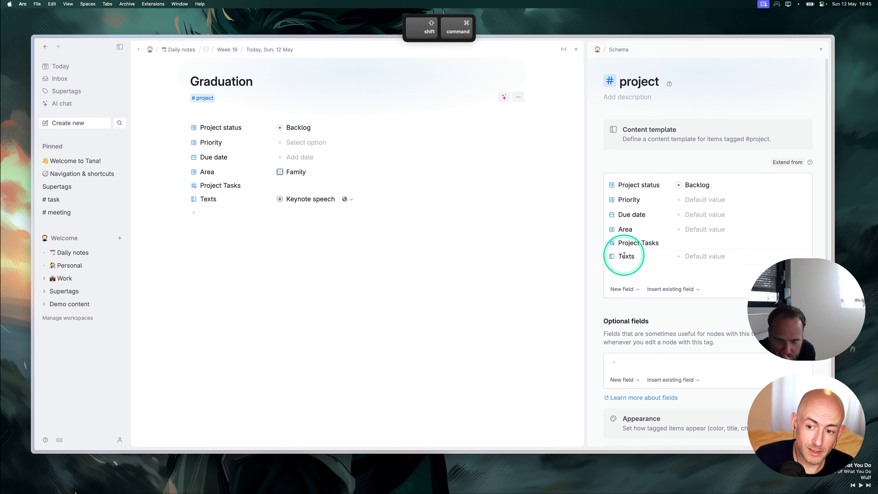
pyautogui.press('super+shift+Up')
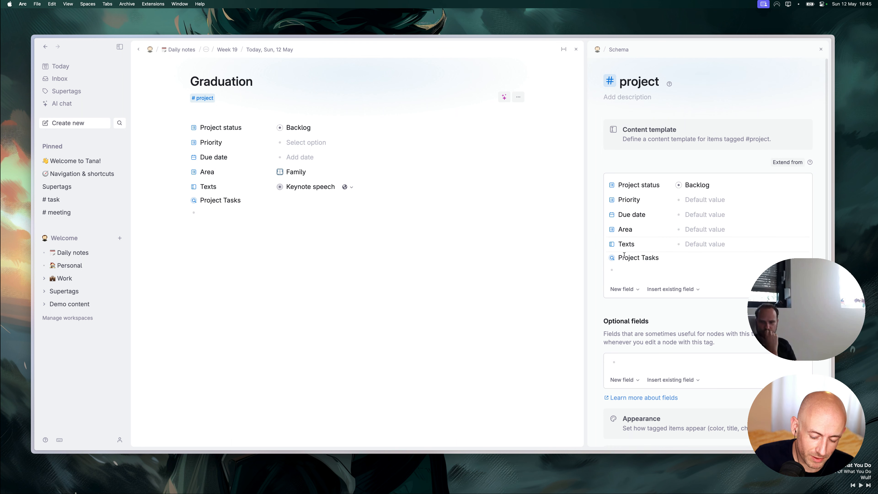
pyautogui.press('super+shift+Down')
pyautogui.press('super+shift+Up')
pyautogui.press('super+shift+Up')
pyautogui.press('super+shift+Up')
pyautogui.press('super+shift+Down')
pyautogui.press('super+shift+Down')
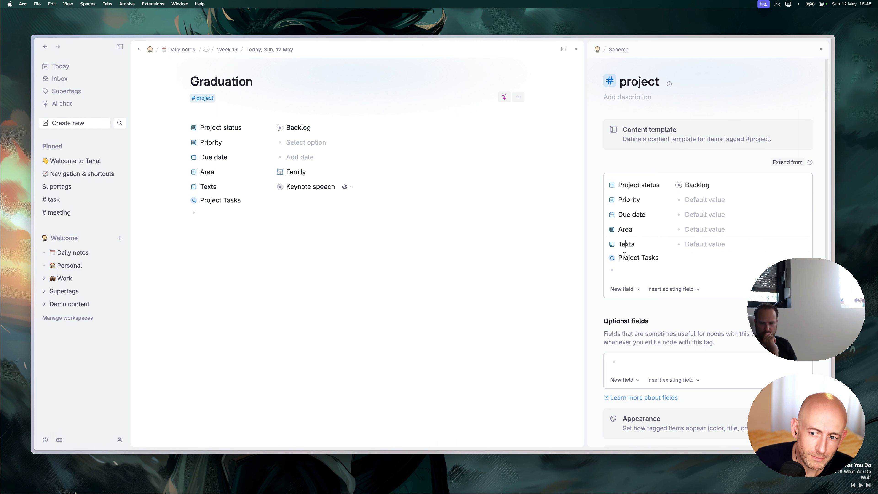
pyautogui.click(227, 220)
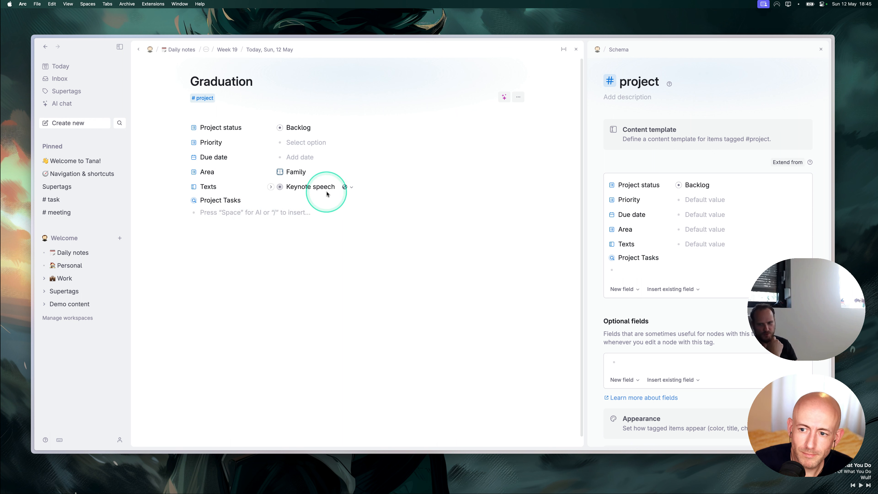
pyautogui.click(821, 50)
pyautogui.click(353, 233)
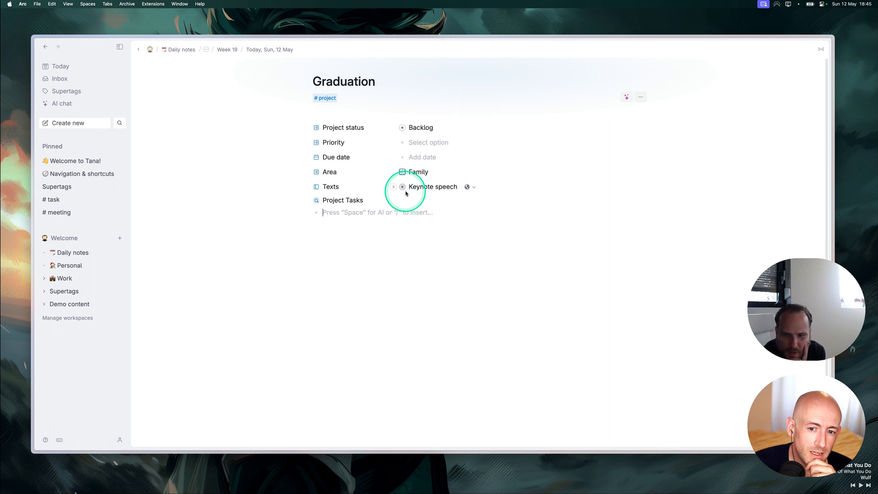
# On today's note, collapse Graduation, generate a microphone icon for Keynote speech, and copy it.
pyautogui.click(59, 66)
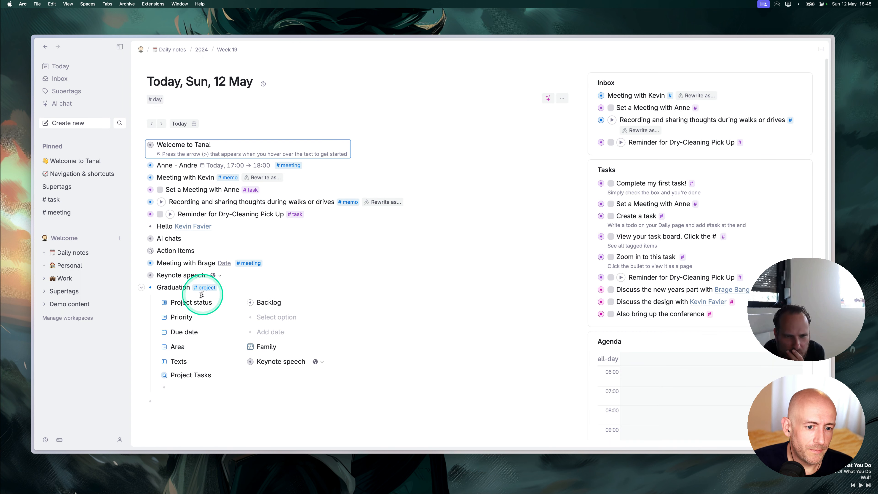
pyautogui.click(141, 287)
pyautogui.click(181, 275)
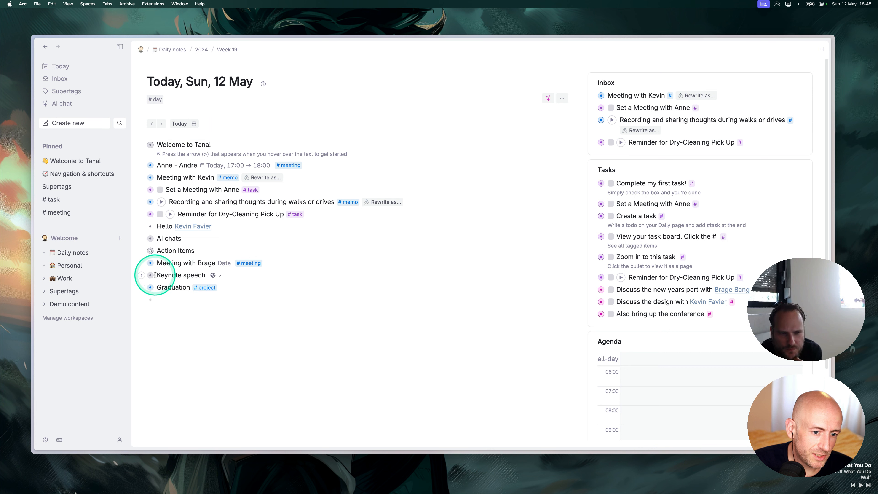
pyautogui.moveTo(151, 278)
pyautogui.press('super+k')
pyautogui.write('icon')
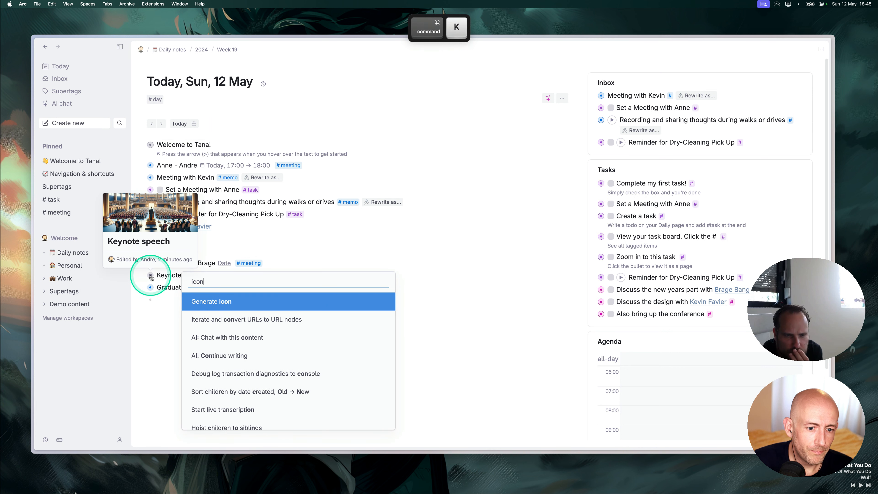
pyautogui.press('Return')
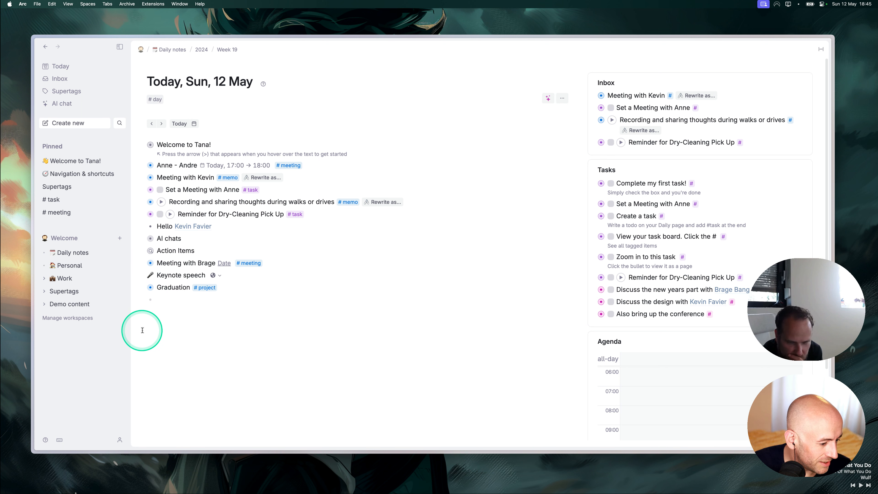
pyautogui.press('super+c')
pyautogui.click(188, 304)
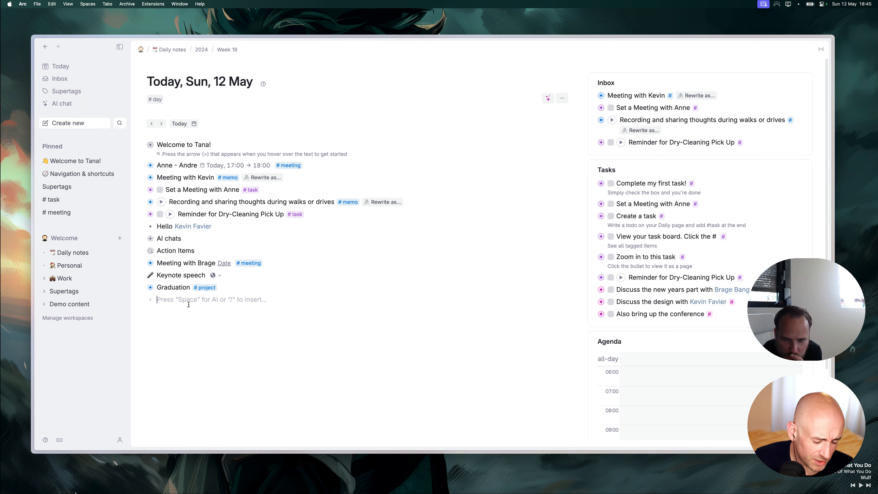
# Add a 'Finish writing Keynote speech' row tagged #task, pasting the Keynote speech link.
pyautogui.press('shift')
pyautogui.write('Fi')
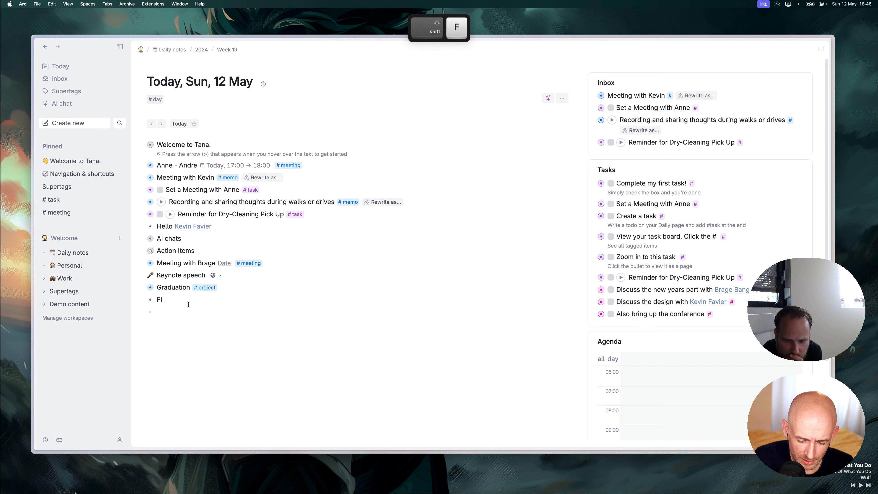
pyautogui.write('nish writing')
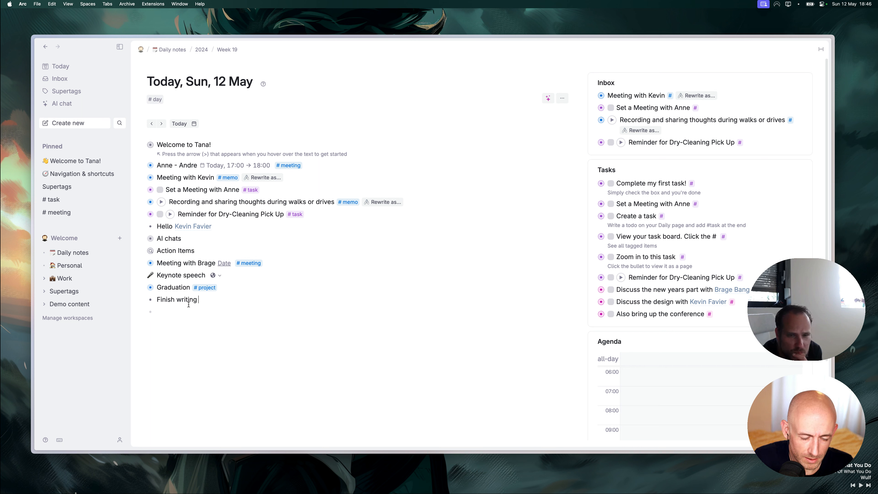
pyautogui.press('super+v')
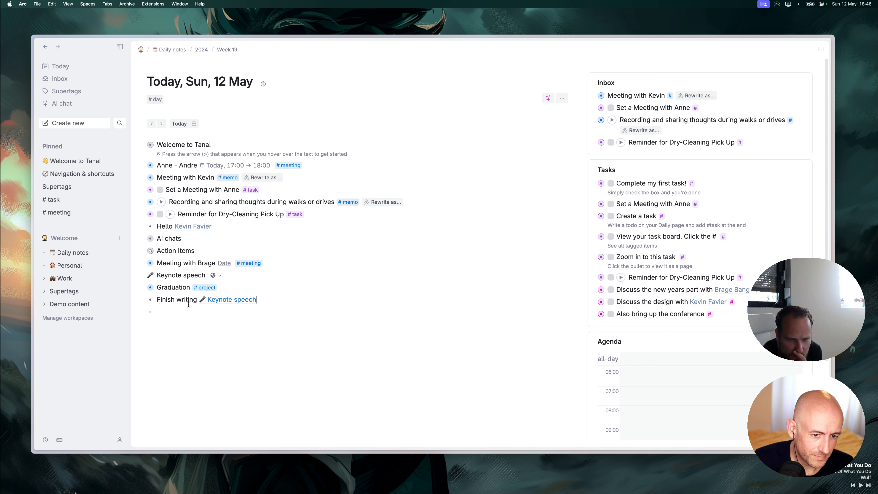
pyautogui.write('#task')
pyautogui.press('Return')
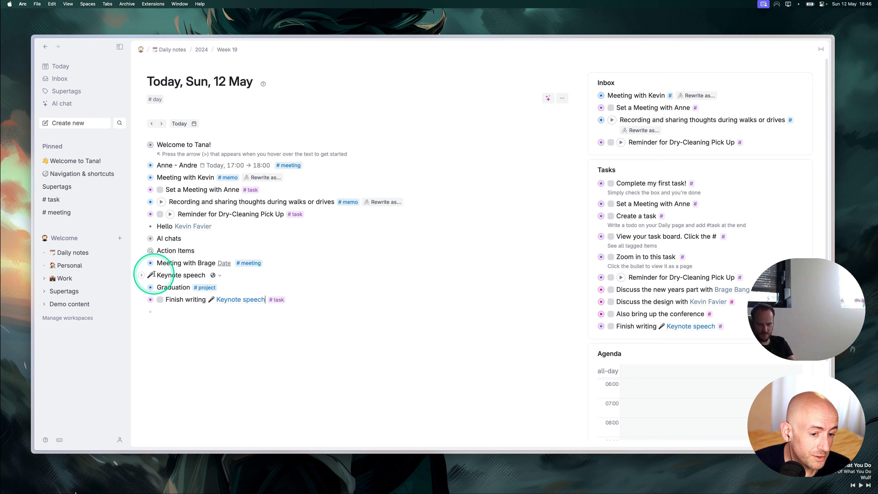
# Open the Keynote speech page, leaving its icon unchanged.
pyautogui.click(150, 275)
pyautogui.click(323, 153)
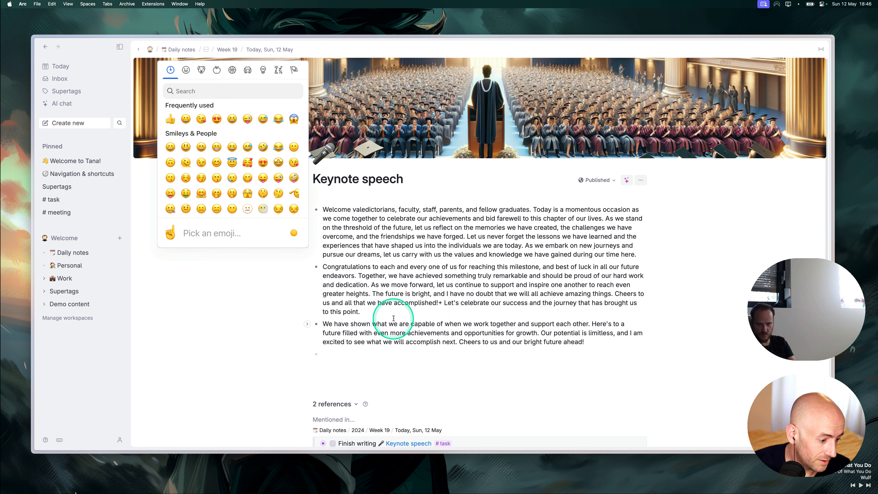
pyautogui.click(377, 264)
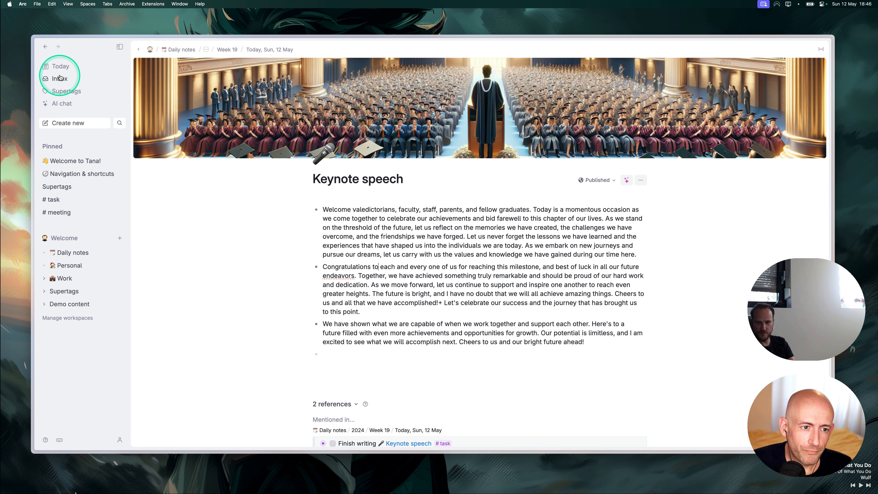
# Return to the Sun, 12 May daily note and place the caret in its empty bottom row.
pyautogui.click(59, 66)
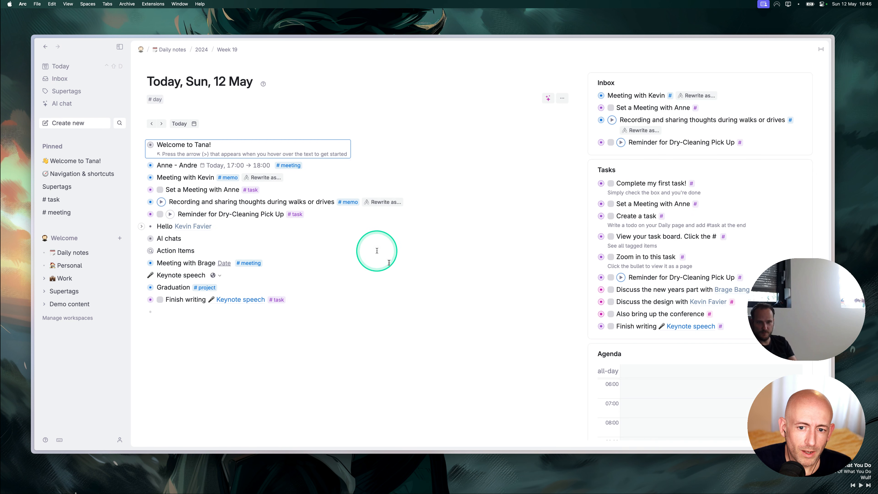
pyautogui.click(173, 311)
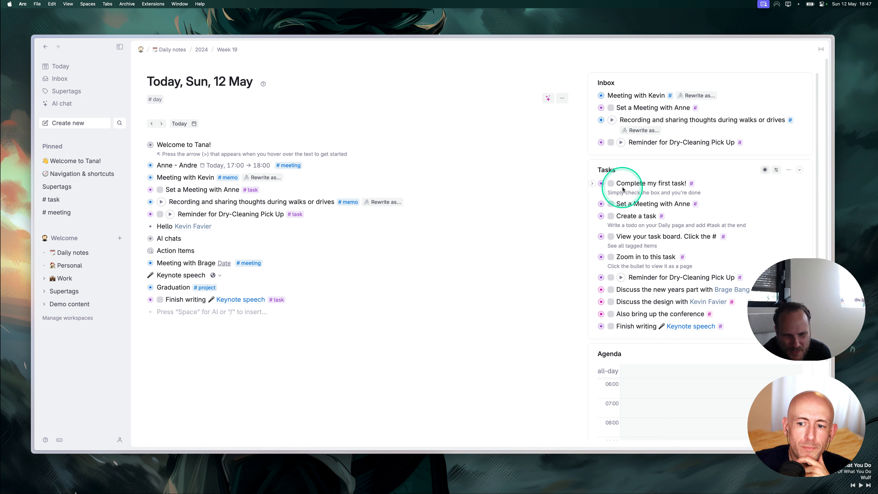
pyautogui.click(69, 238)
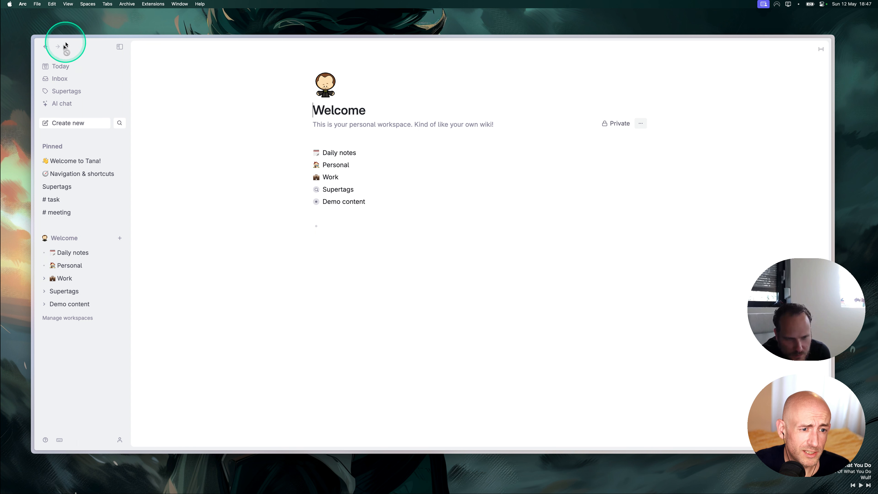
pyautogui.click(61, 67)
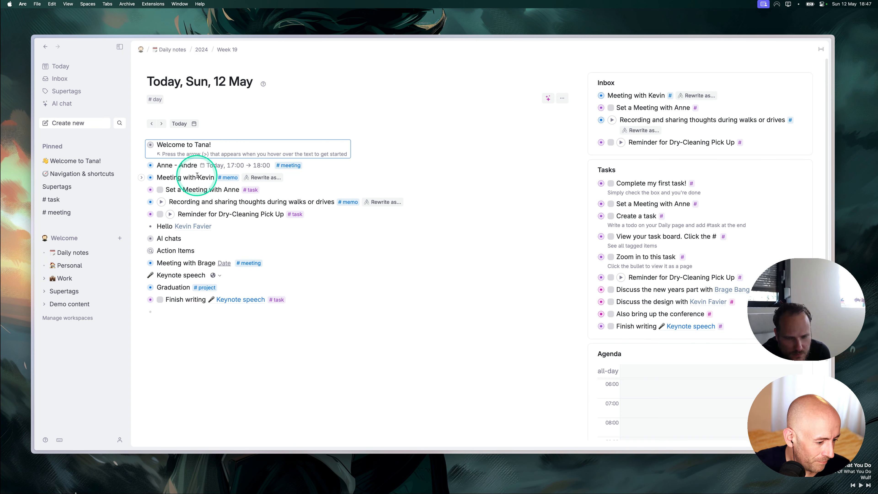
pyautogui.click(177, 315)
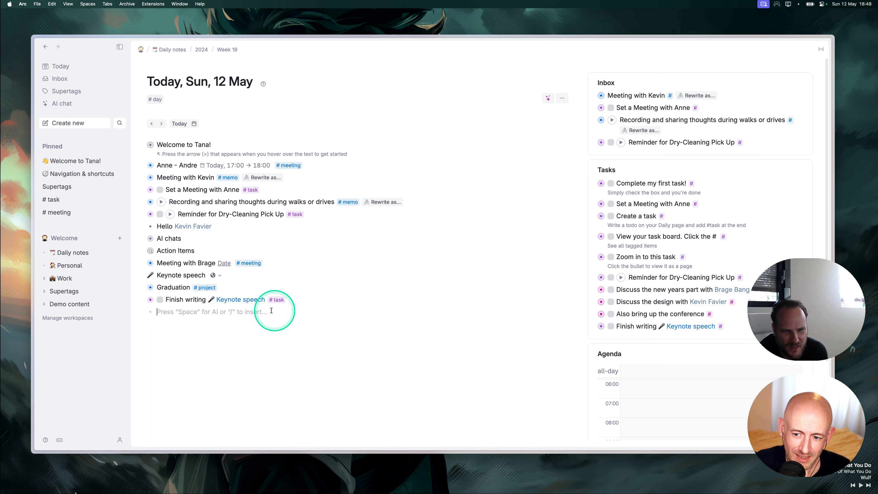
pyautogui.click(231, 313)
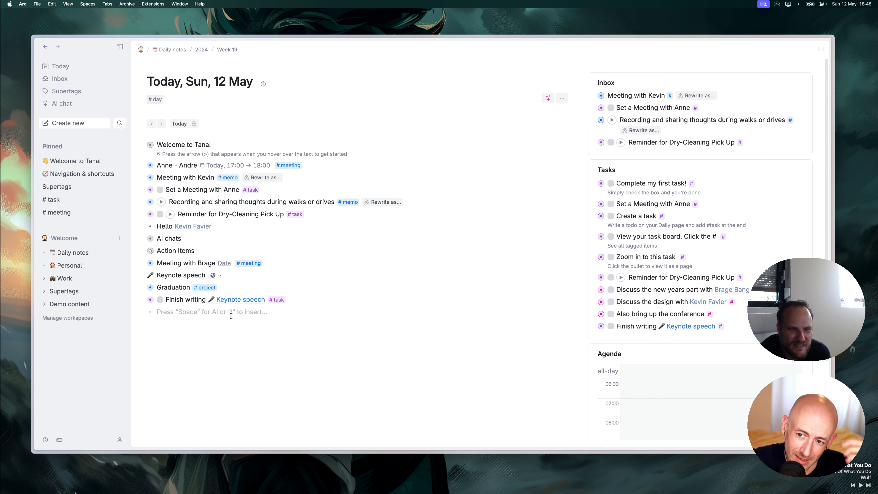